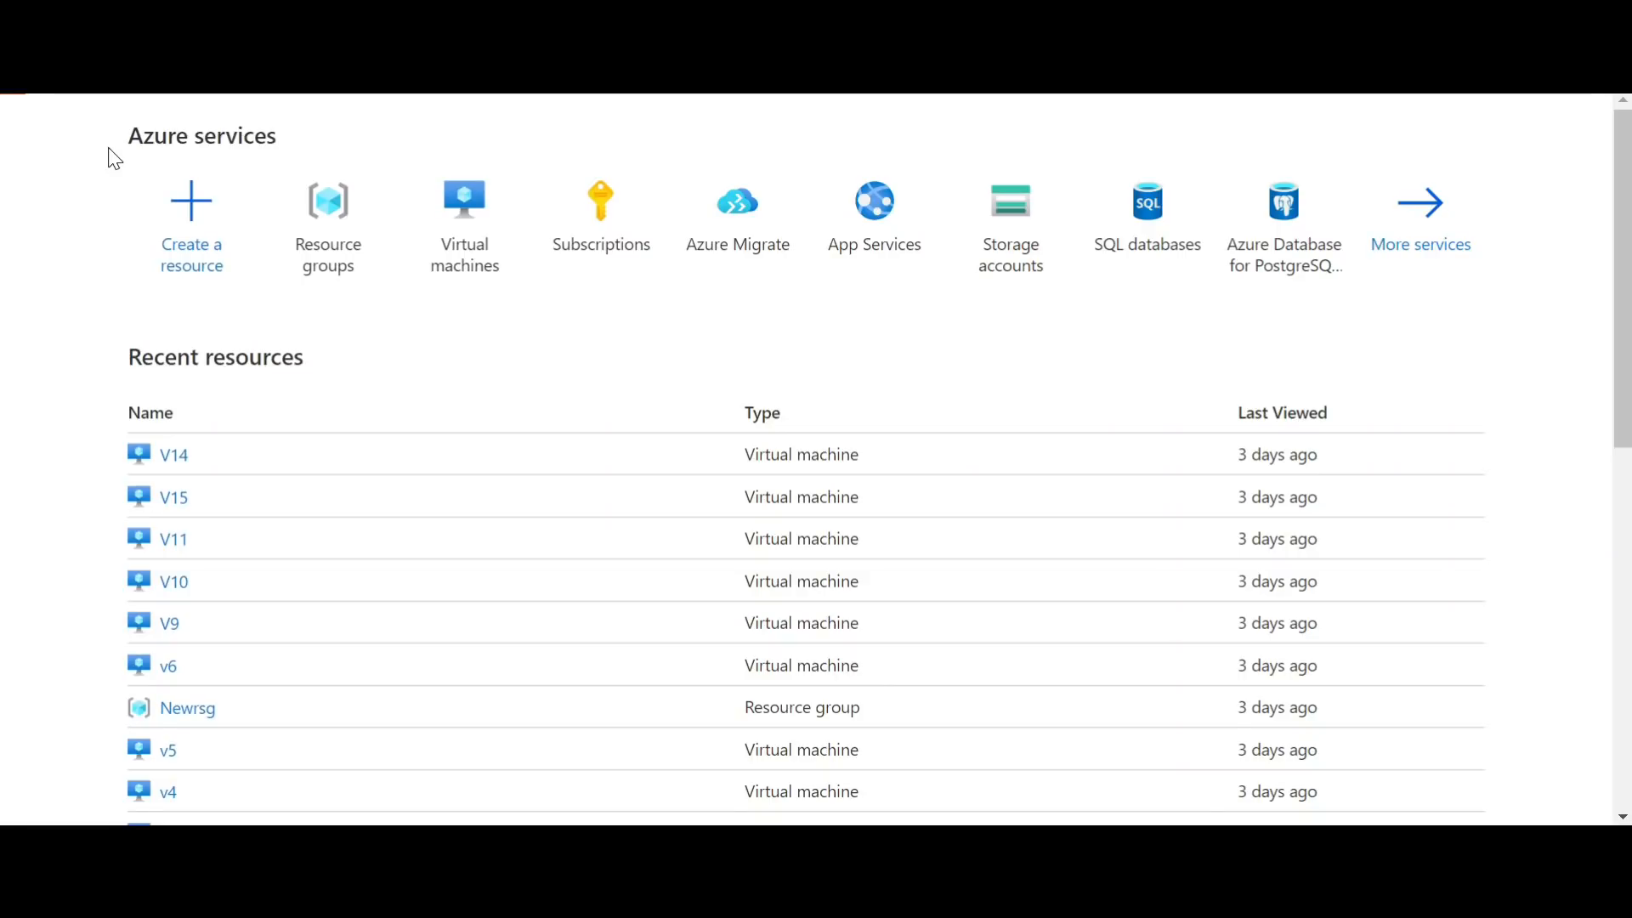
Step: Search the portal for "resource" and open the Resource groups service
{"action": "mouse_move", "coordinate": [355, 290]}
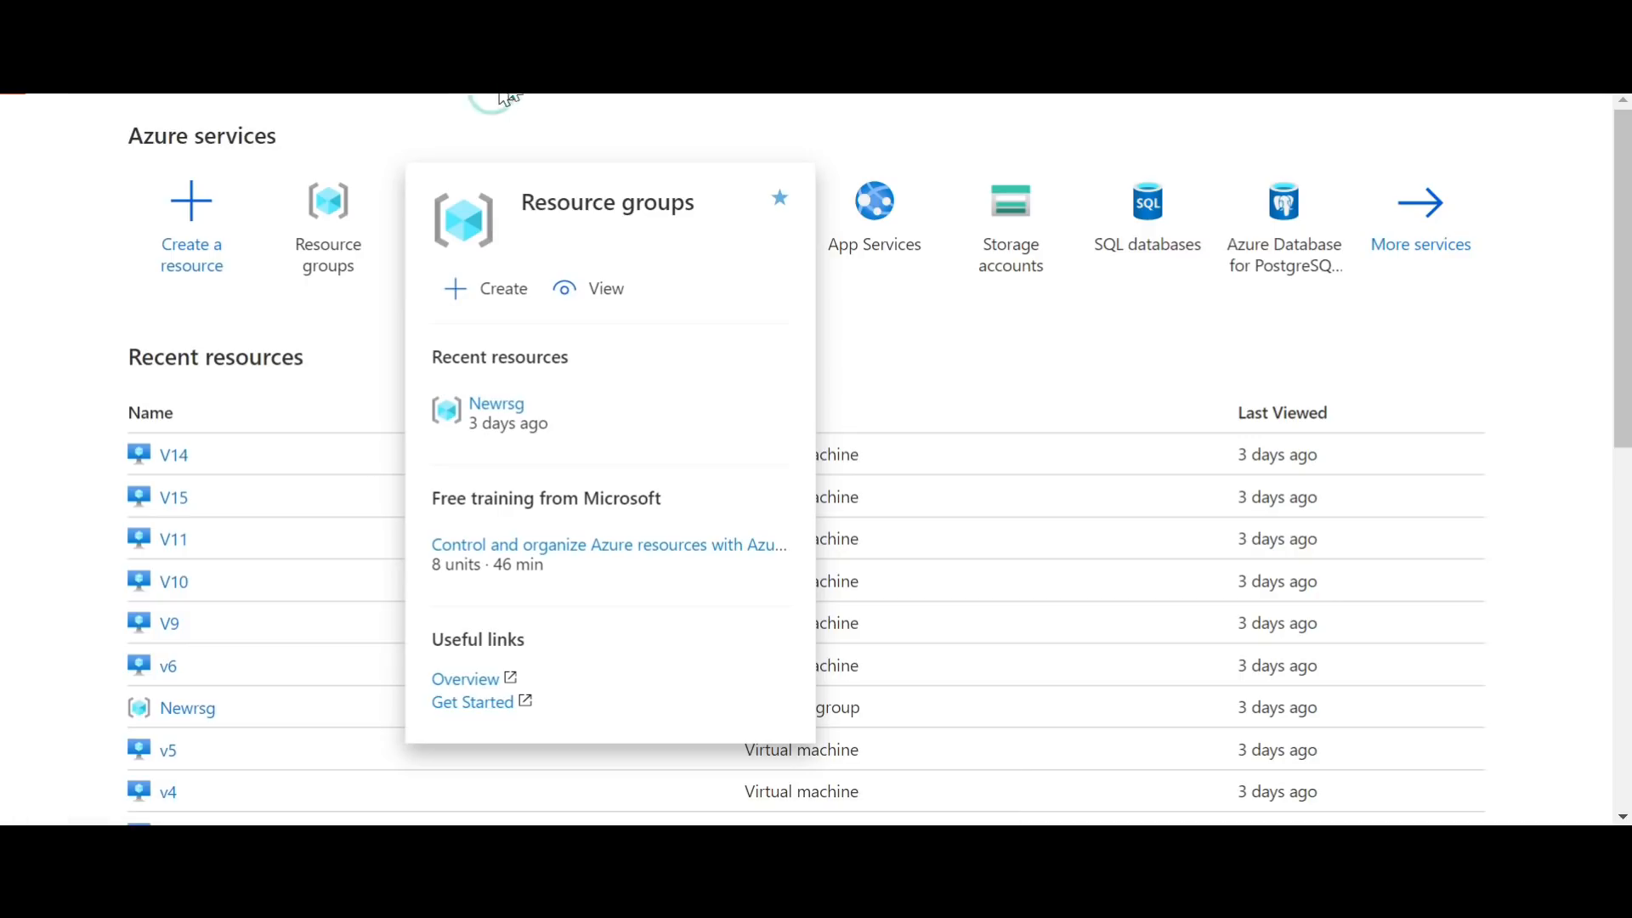
{"action": "left_click", "coordinate": [507, 97]}
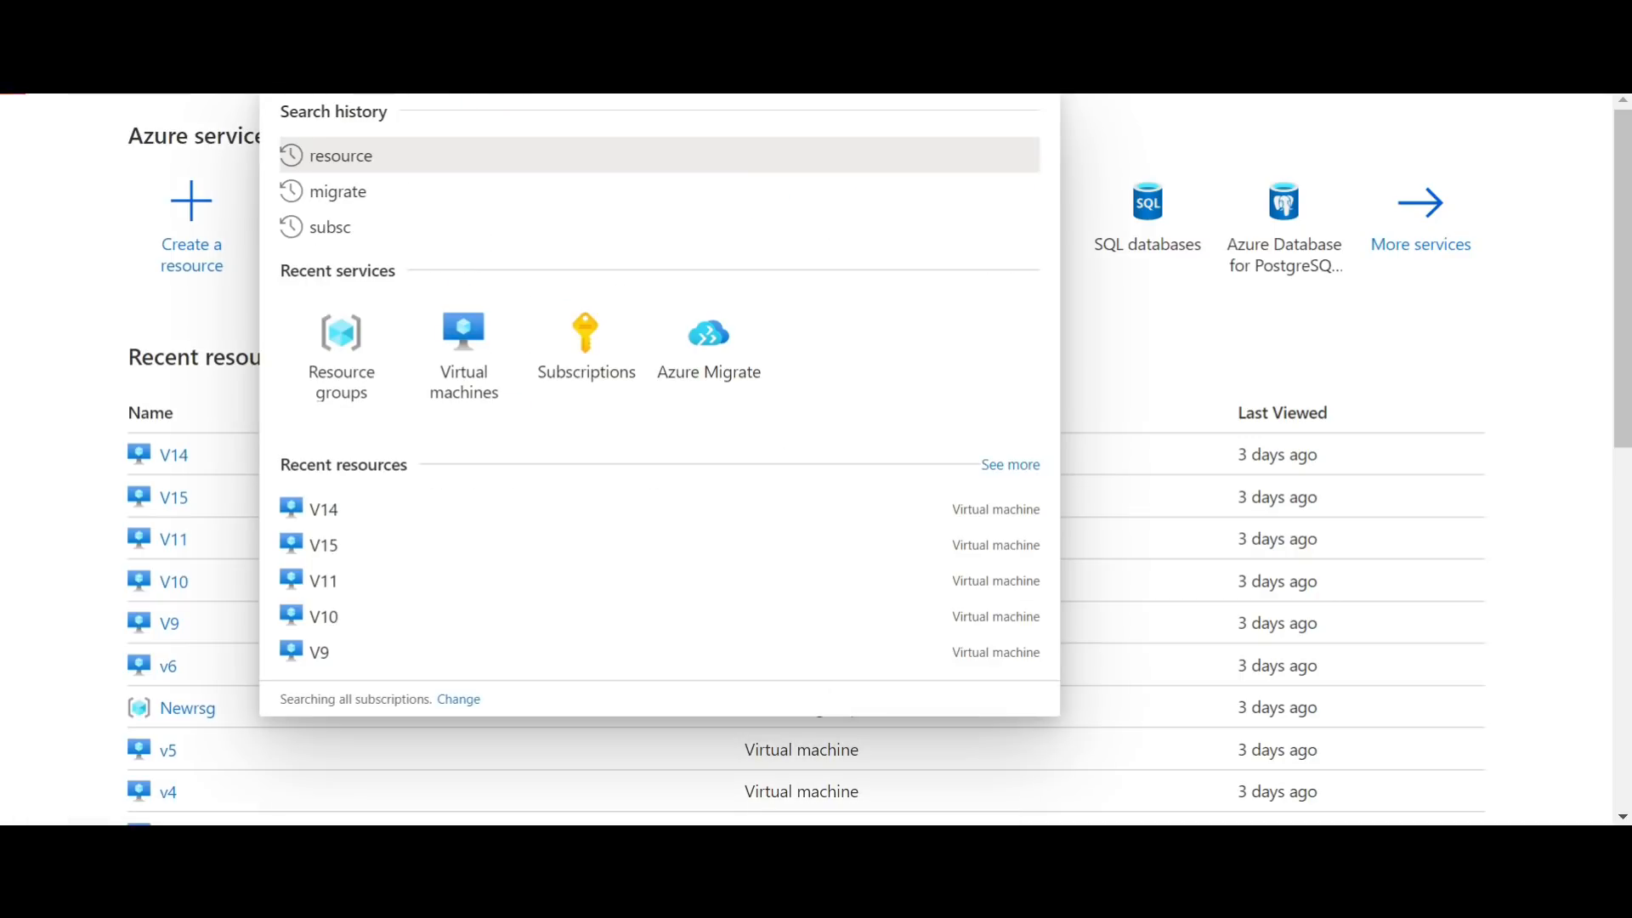
{"action": "left_click", "coordinate": [416, 154]}
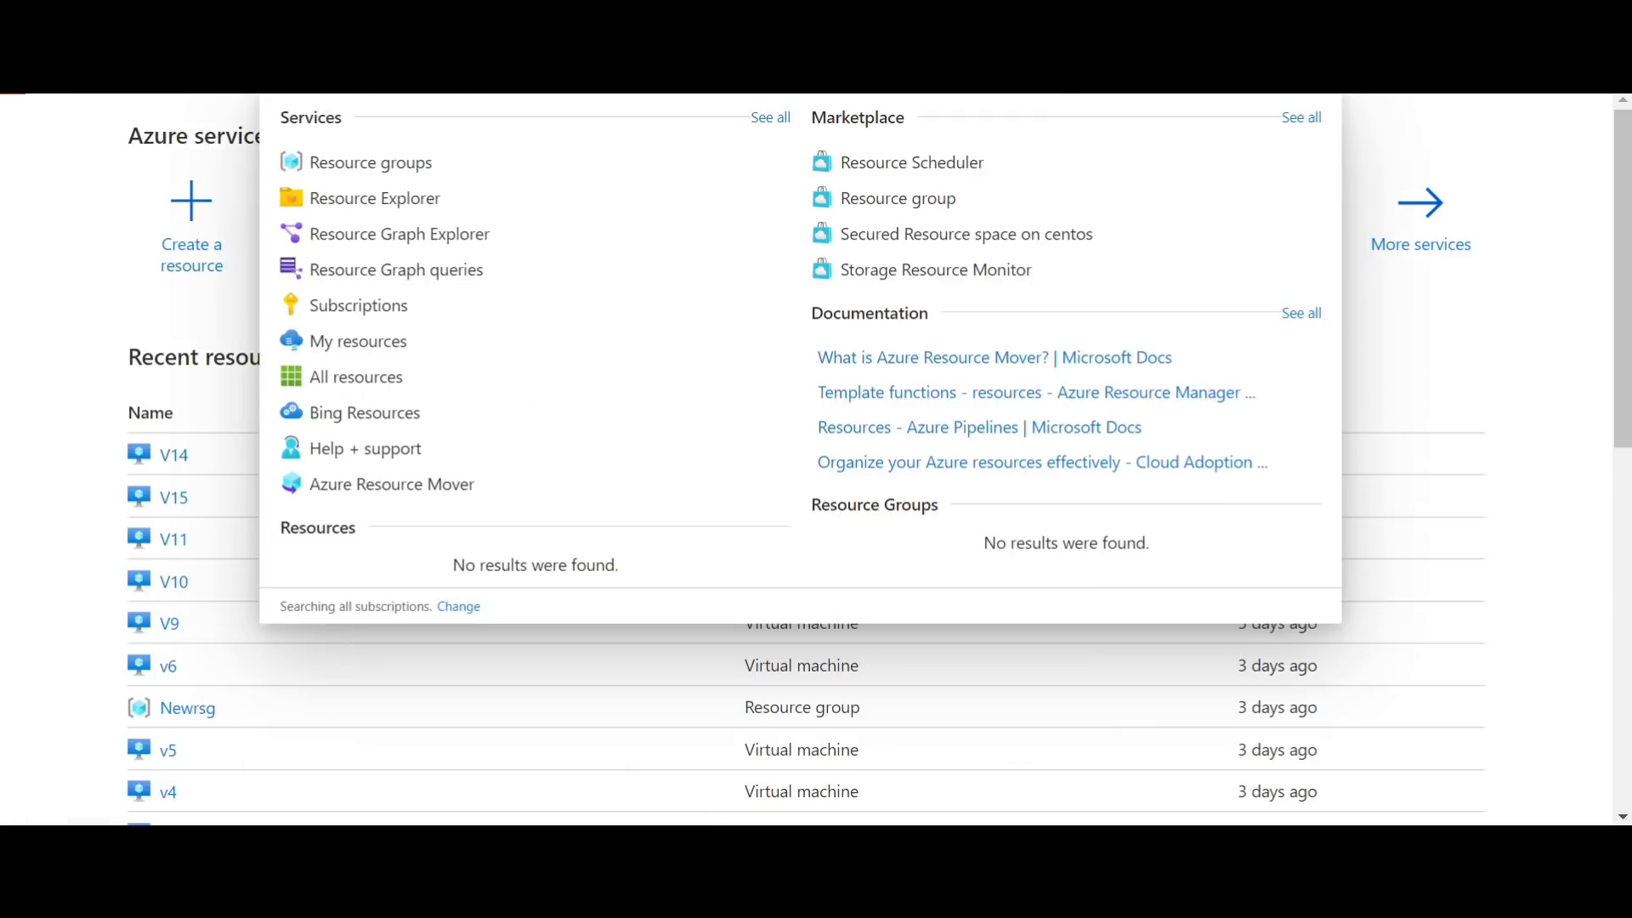
{"action": "left_click", "coordinate": [419, 175]}
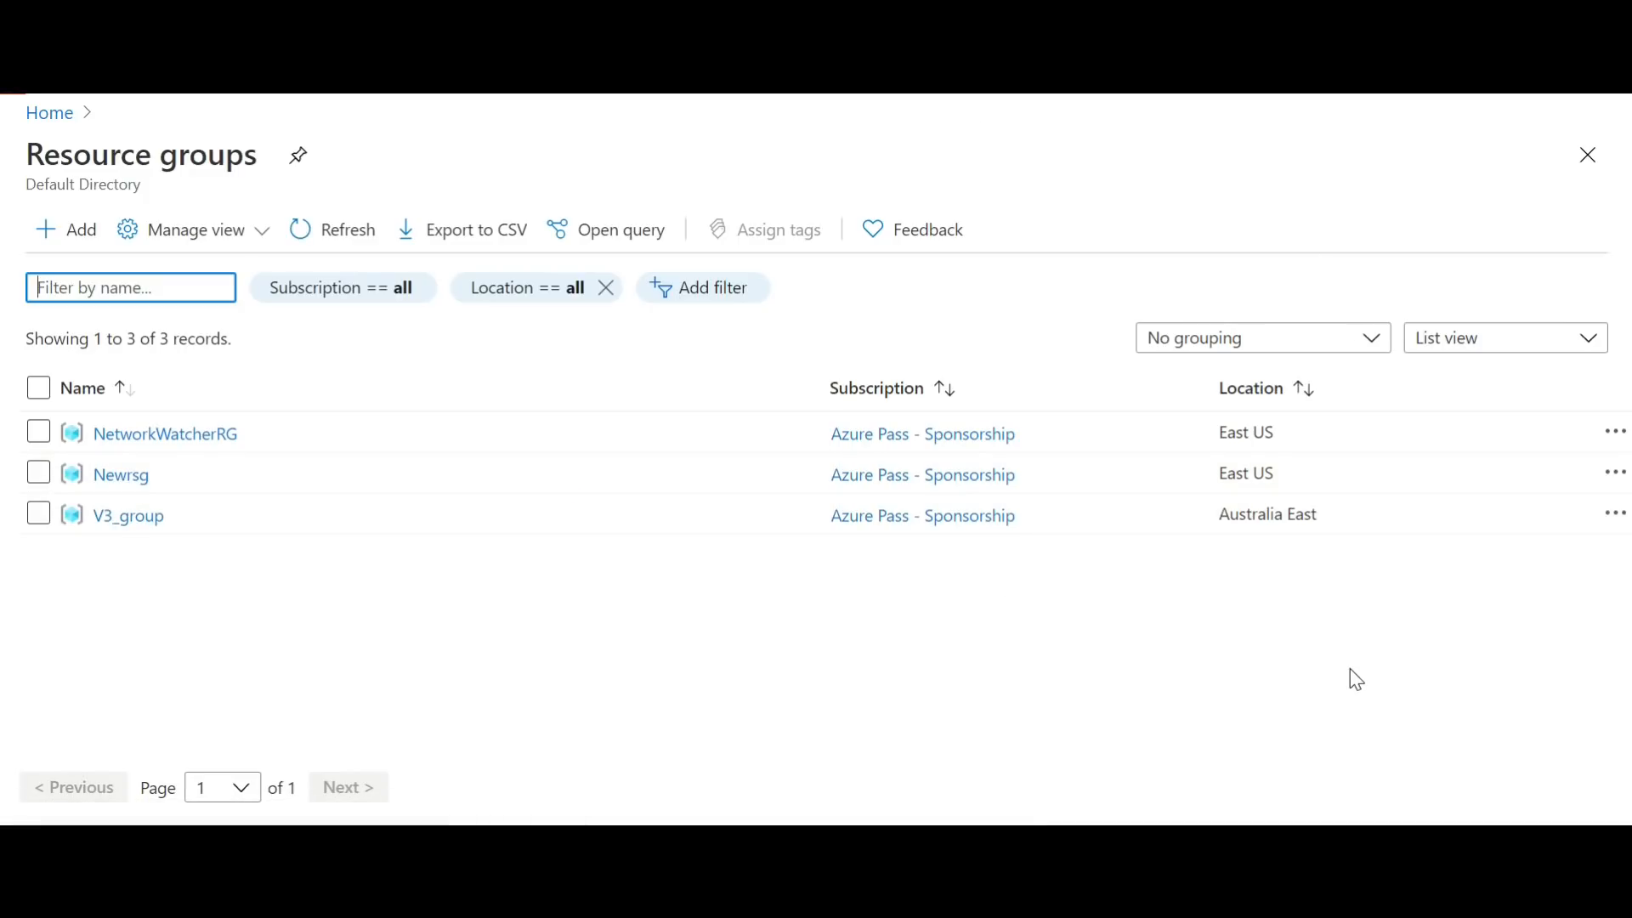
Step: Open the Newrsg resource group and look through the resources it contains
{"action": "left_click", "coordinate": [121, 481]}
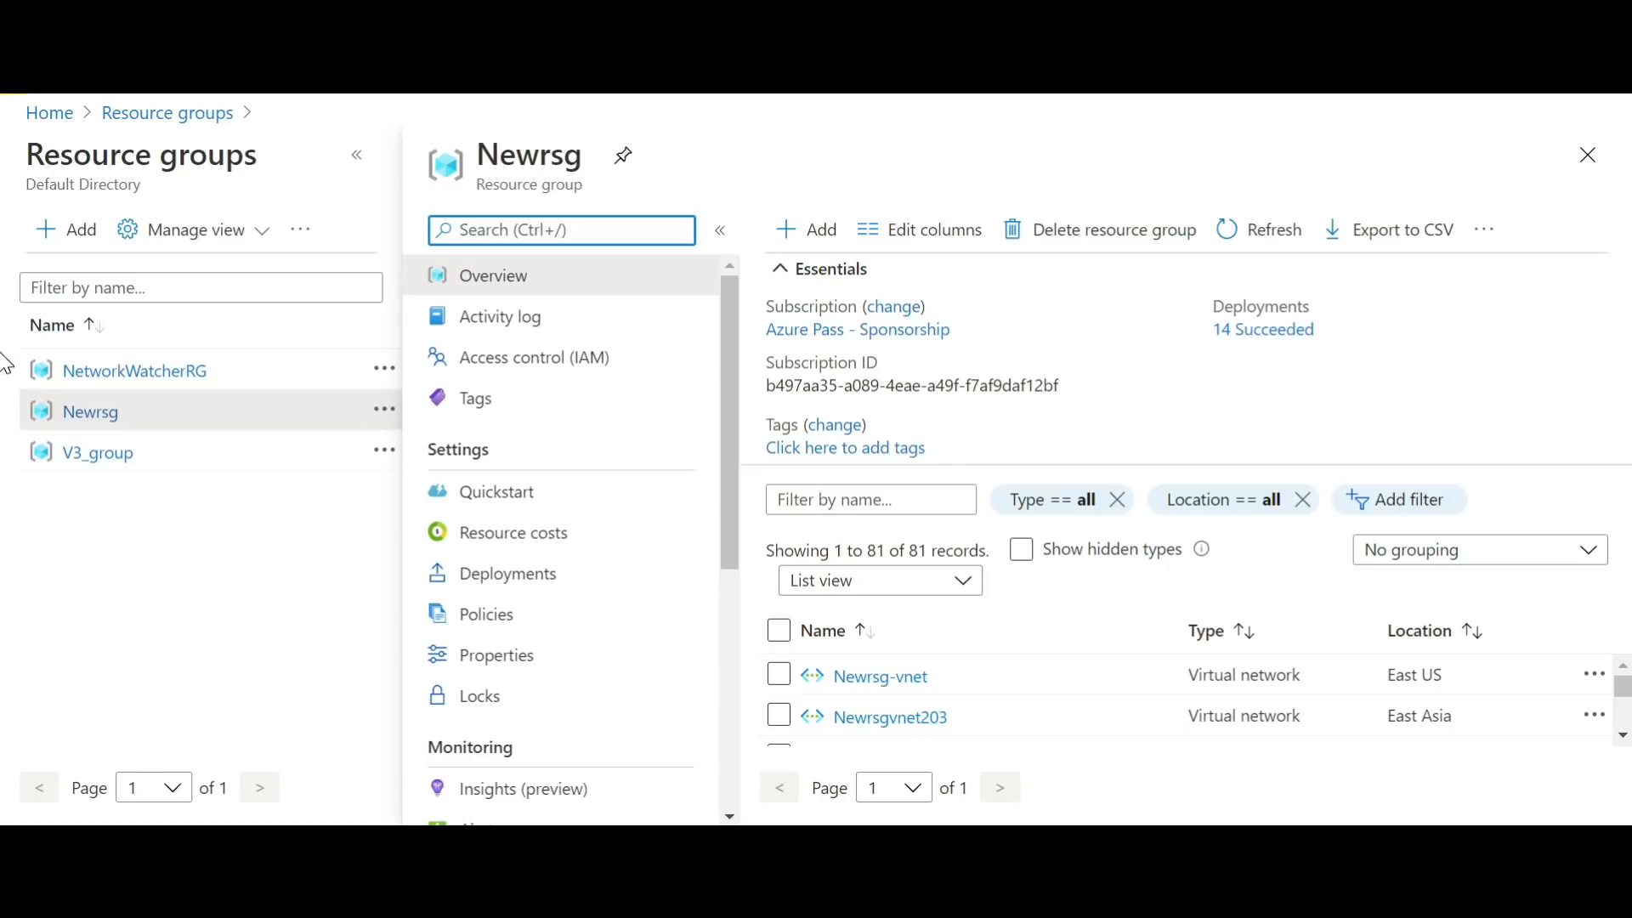
{"action": "left_click", "coordinate": [1623, 736]}
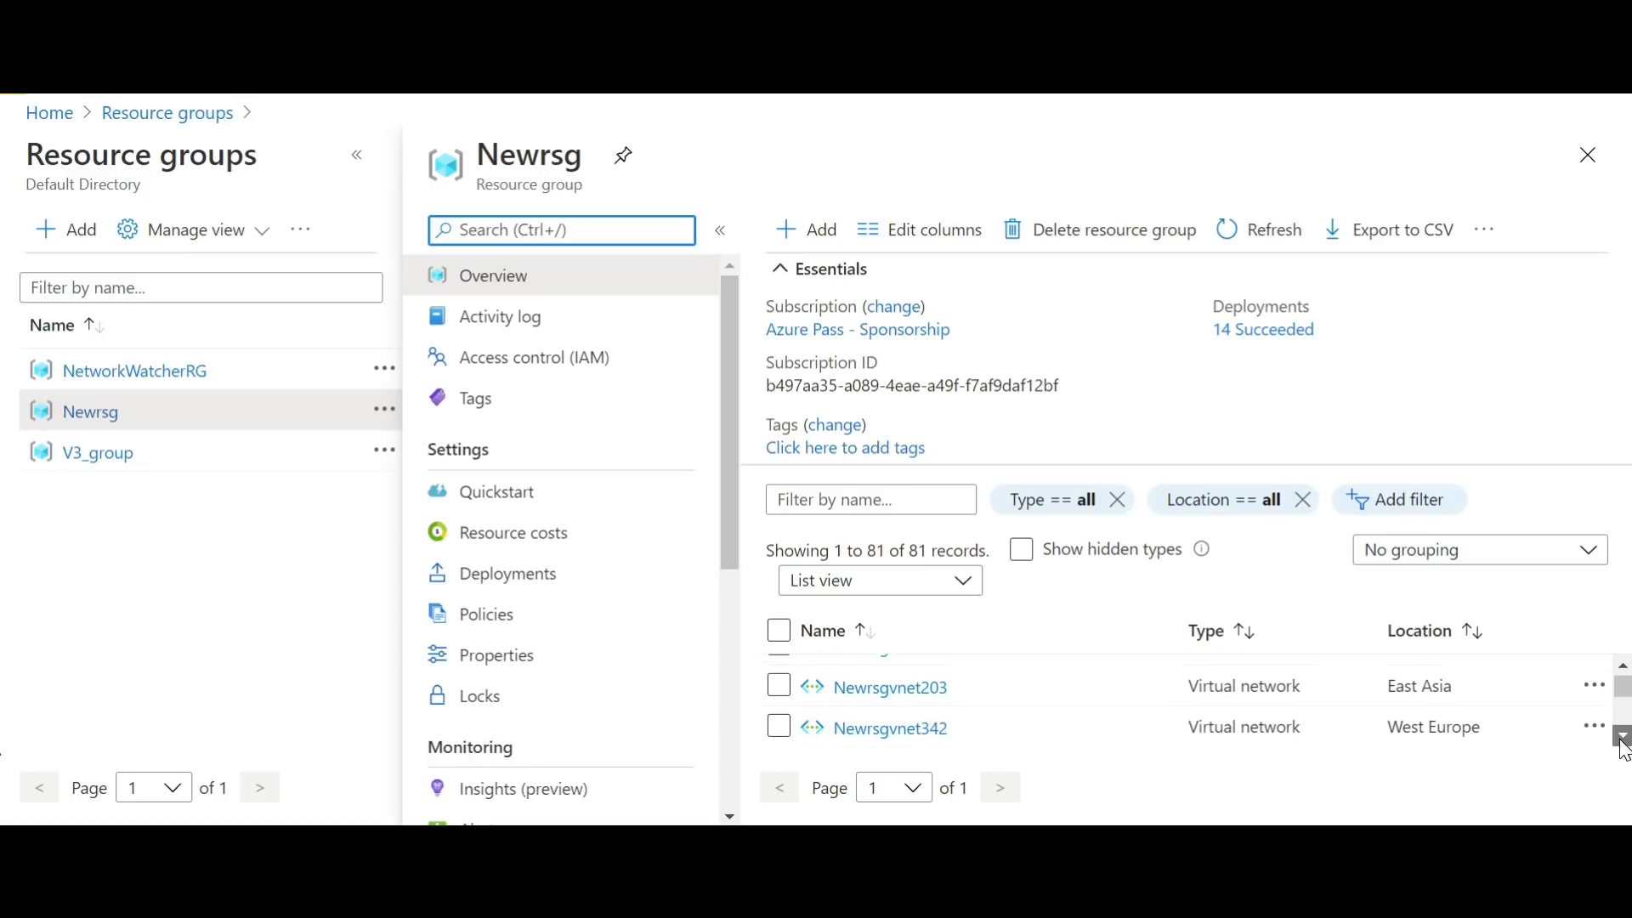
{"action": "left_click_drag", "start_coordinate": [1622, 741], "coordinate": [1621, 741]}
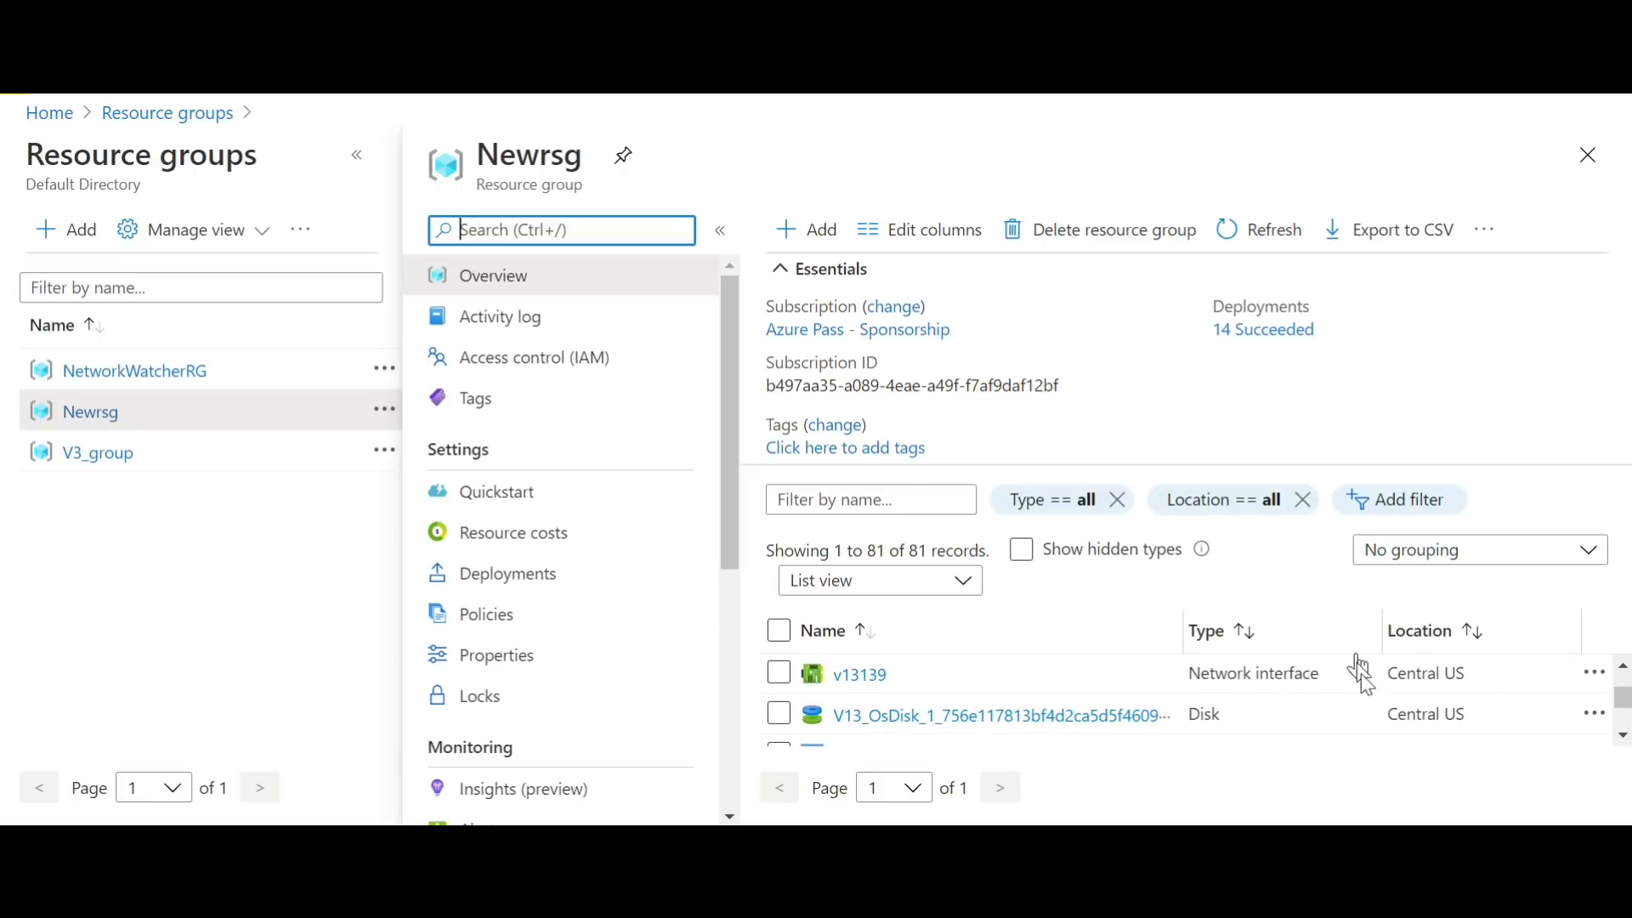
Step: Sort Newrsg's resources by location and examine which resources belong to each region
{"action": "left_click", "coordinate": [1435, 637]}
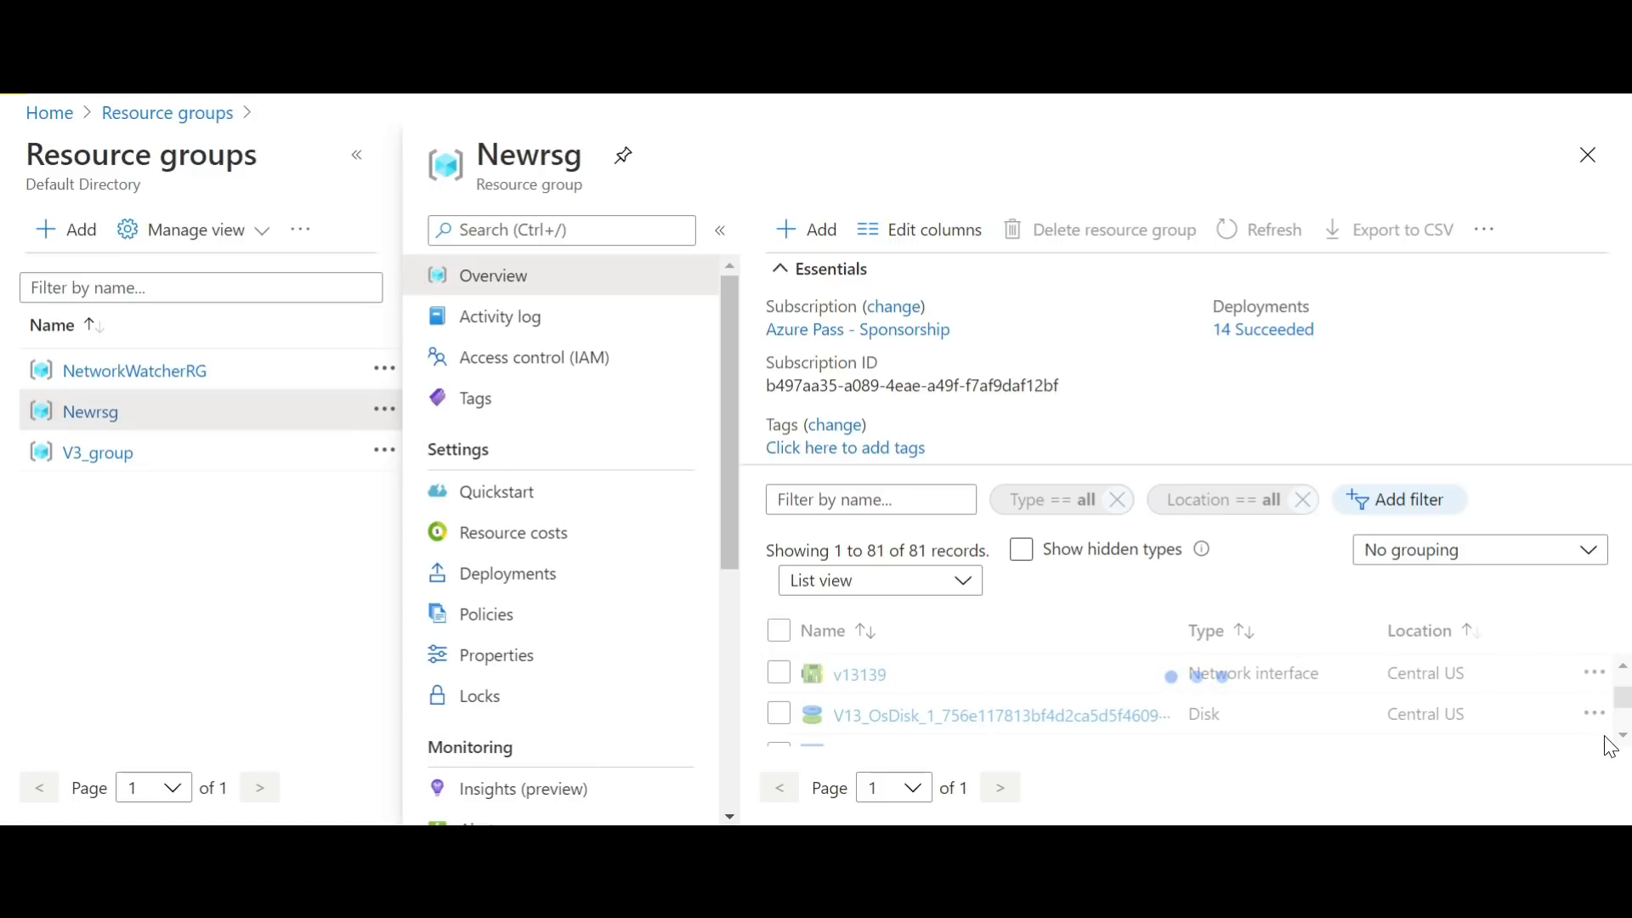
{"action": "left_click_drag", "start_coordinate": [1620, 694], "coordinate": [1617, 676]}
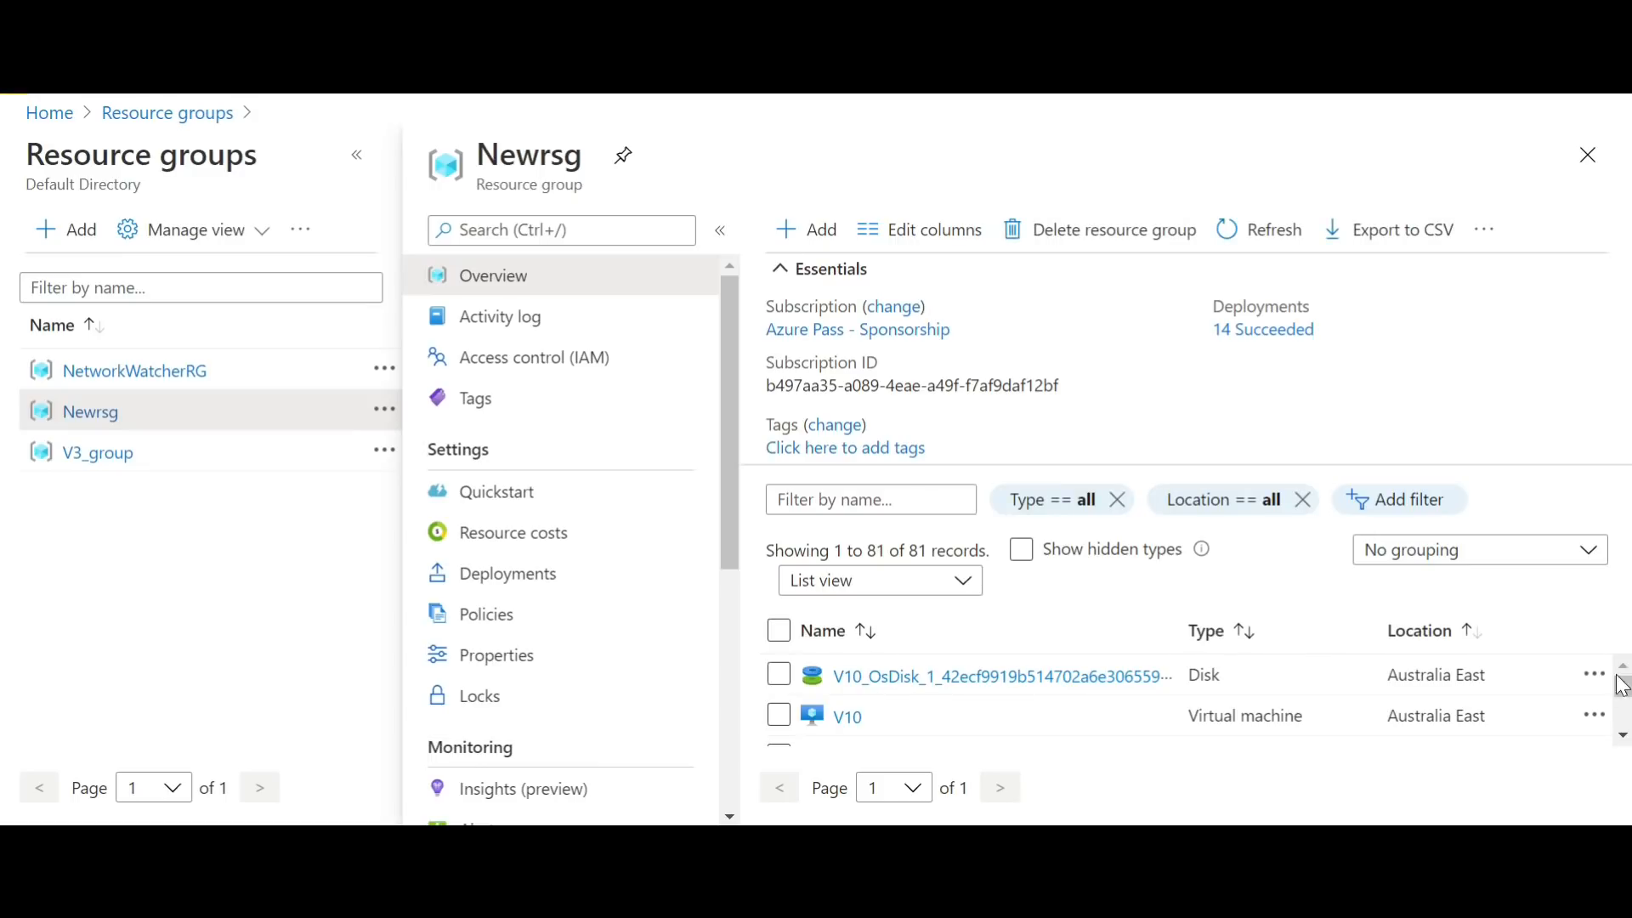
{"action": "left_click", "coordinate": [1622, 736]}
{"action": "left_click", "coordinate": [1623, 736]}
{"action": "left_click", "coordinate": [1622, 736]}
{"action": "left_click", "coordinate": [1623, 736]}
{"action": "left_click", "coordinate": [1623, 736]}
{"action": "left_click", "coordinate": [1622, 736]}
{"action": "left_click", "coordinate": [1622, 736]}
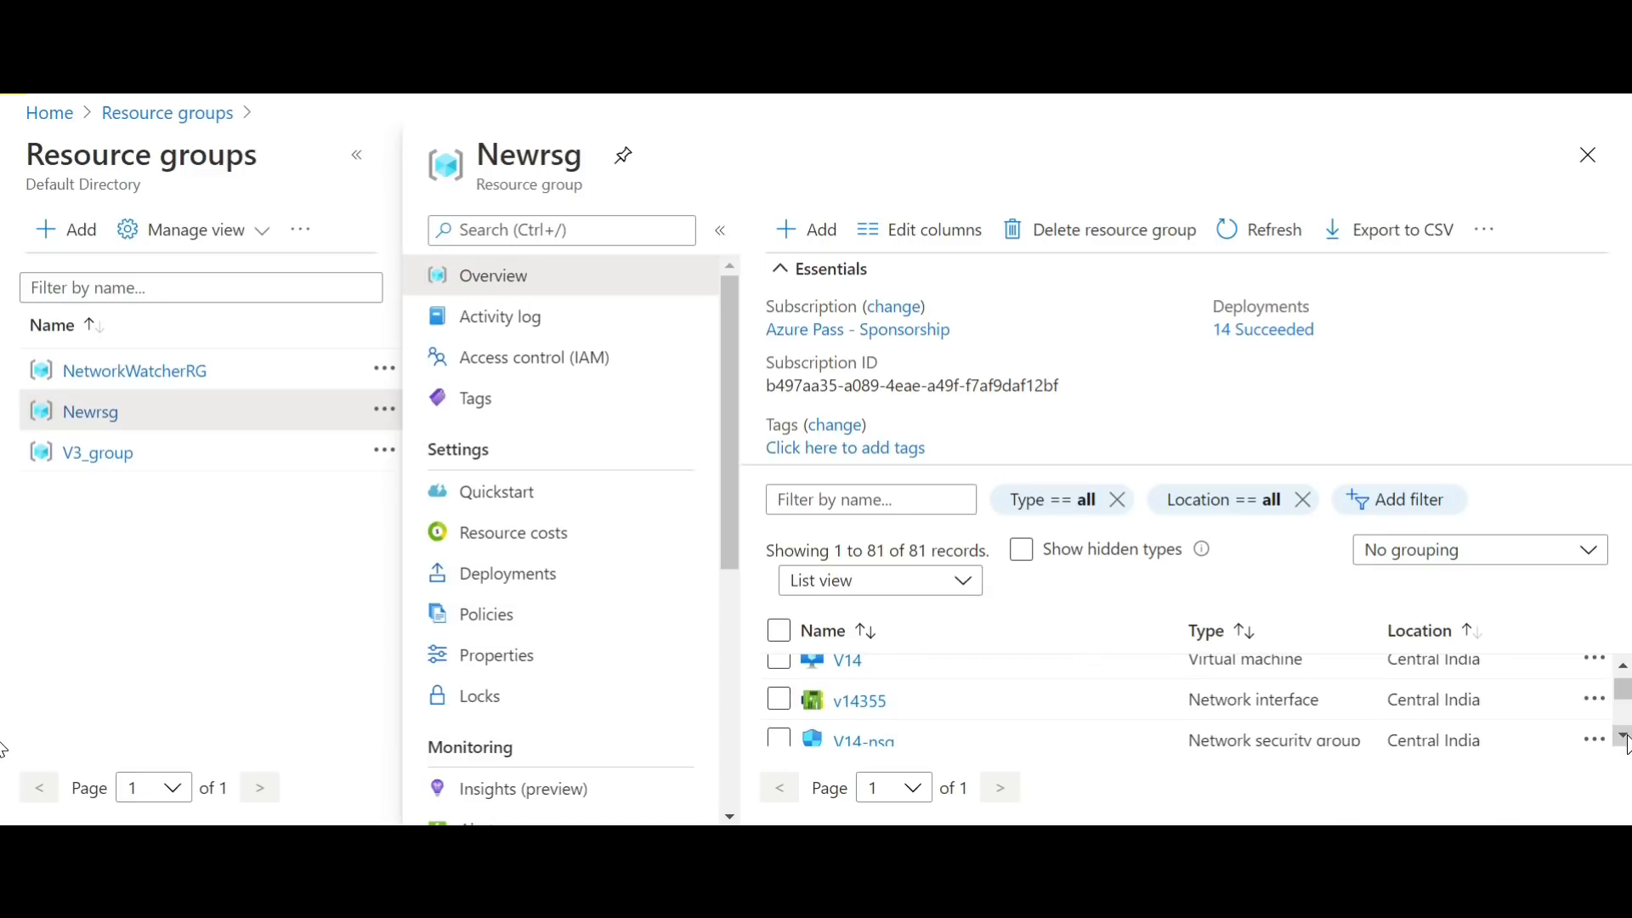
{"action": "left_click", "coordinate": [1623, 736]}
{"action": "left_click", "coordinate": [1624, 737]}
{"action": "left_click", "coordinate": [1624, 737]}
{"action": "left_click", "coordinate": [1624, 737]}
{"action": "left_click", "coordinate": [1624, 737]}
{"action": "left_click", "coordinate": [1624, 737]}
{"action": "left_click", "coordinate": [1622, 736]}
{"action": "left_click", "coordinate": [1622, 736]}
{"action": "left_click", "coordinate": [1622, 736]}
{"action": "left_click", "coordinate": [1622, 736]}
{"action": "left_click", "coordinate": [1622, 736]}
{"action": "left_click", "coordinate": [1623, 736]}
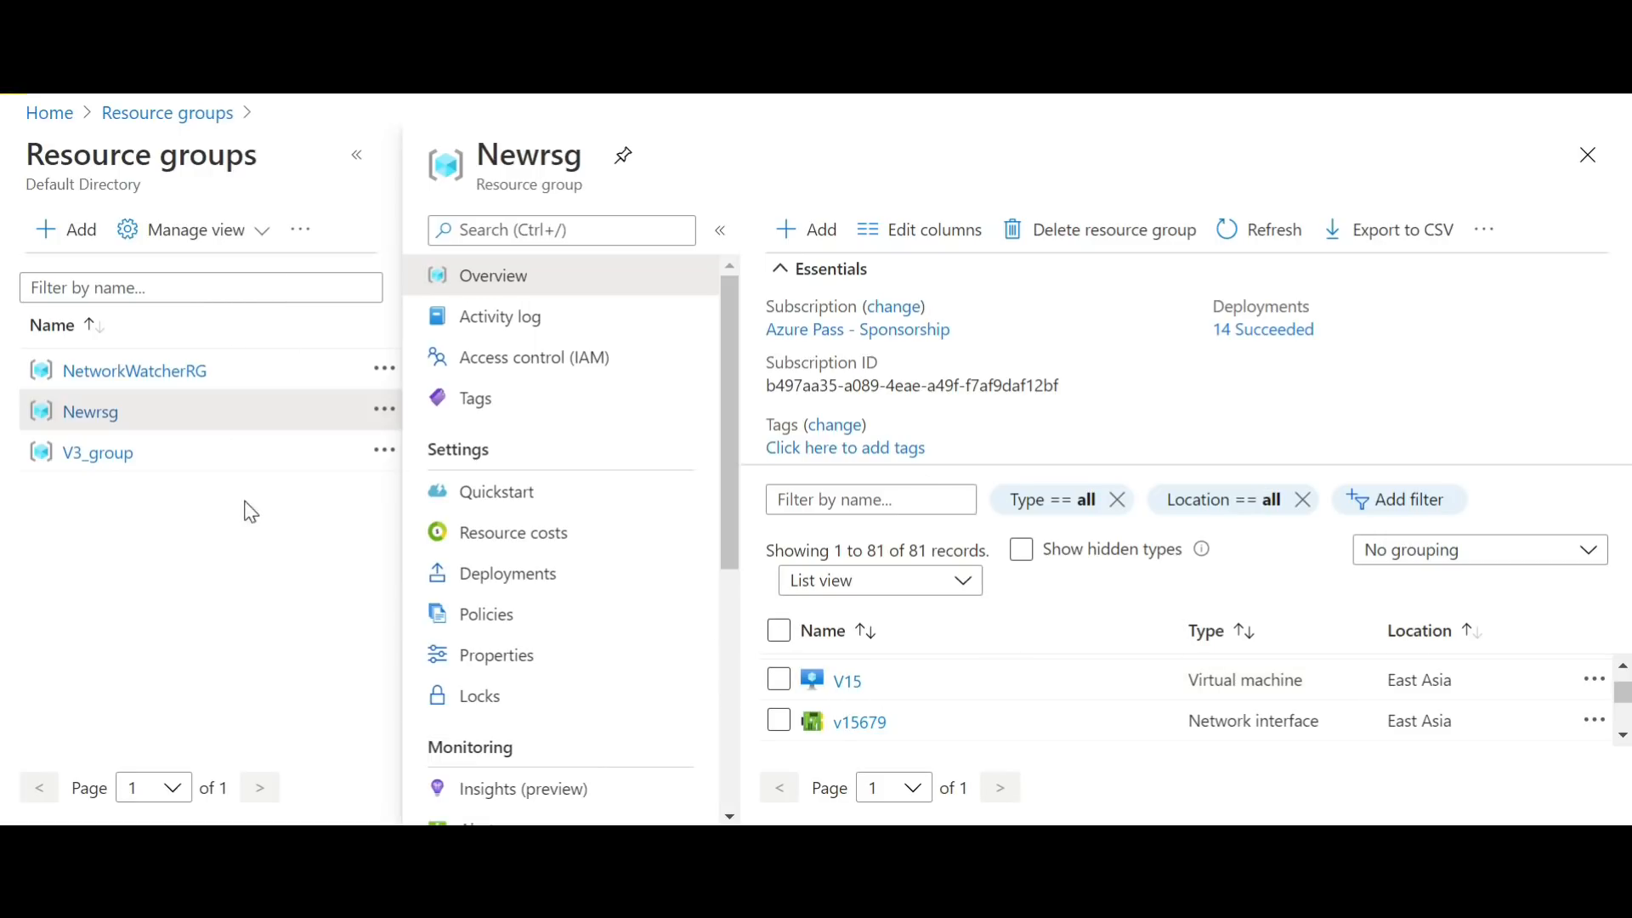
Step: Return from Newrsg to the list of resource groups and start creating a new resource group
{"action": "left_click", "coordinate": [100, 415]}
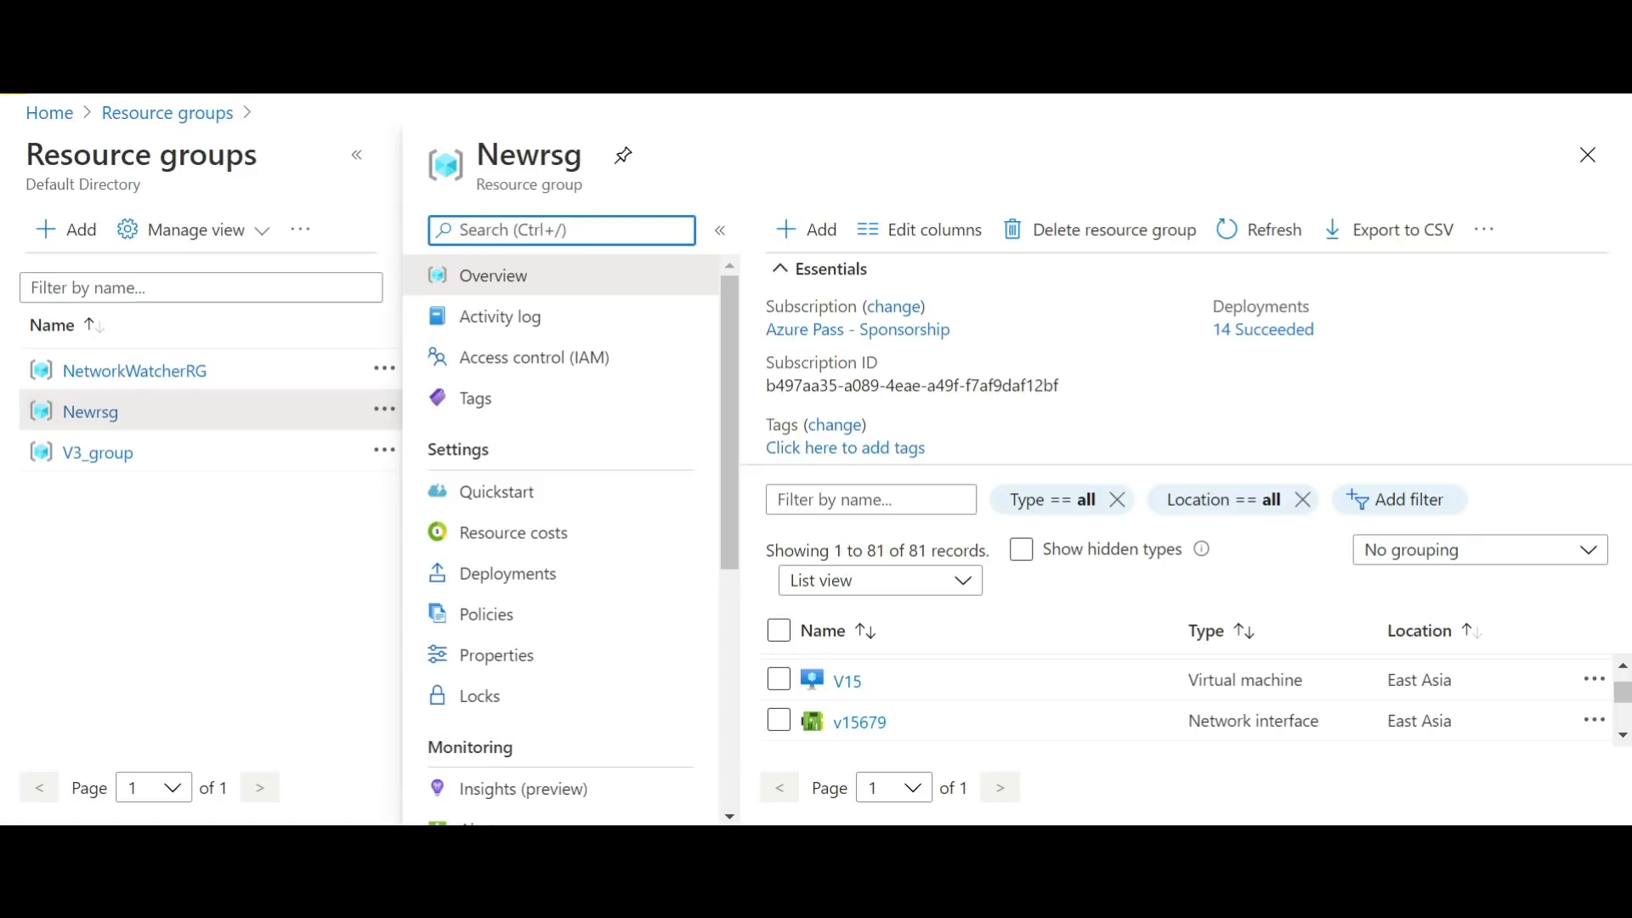
{"action": "left_click", "coordinate": [173, 115]}
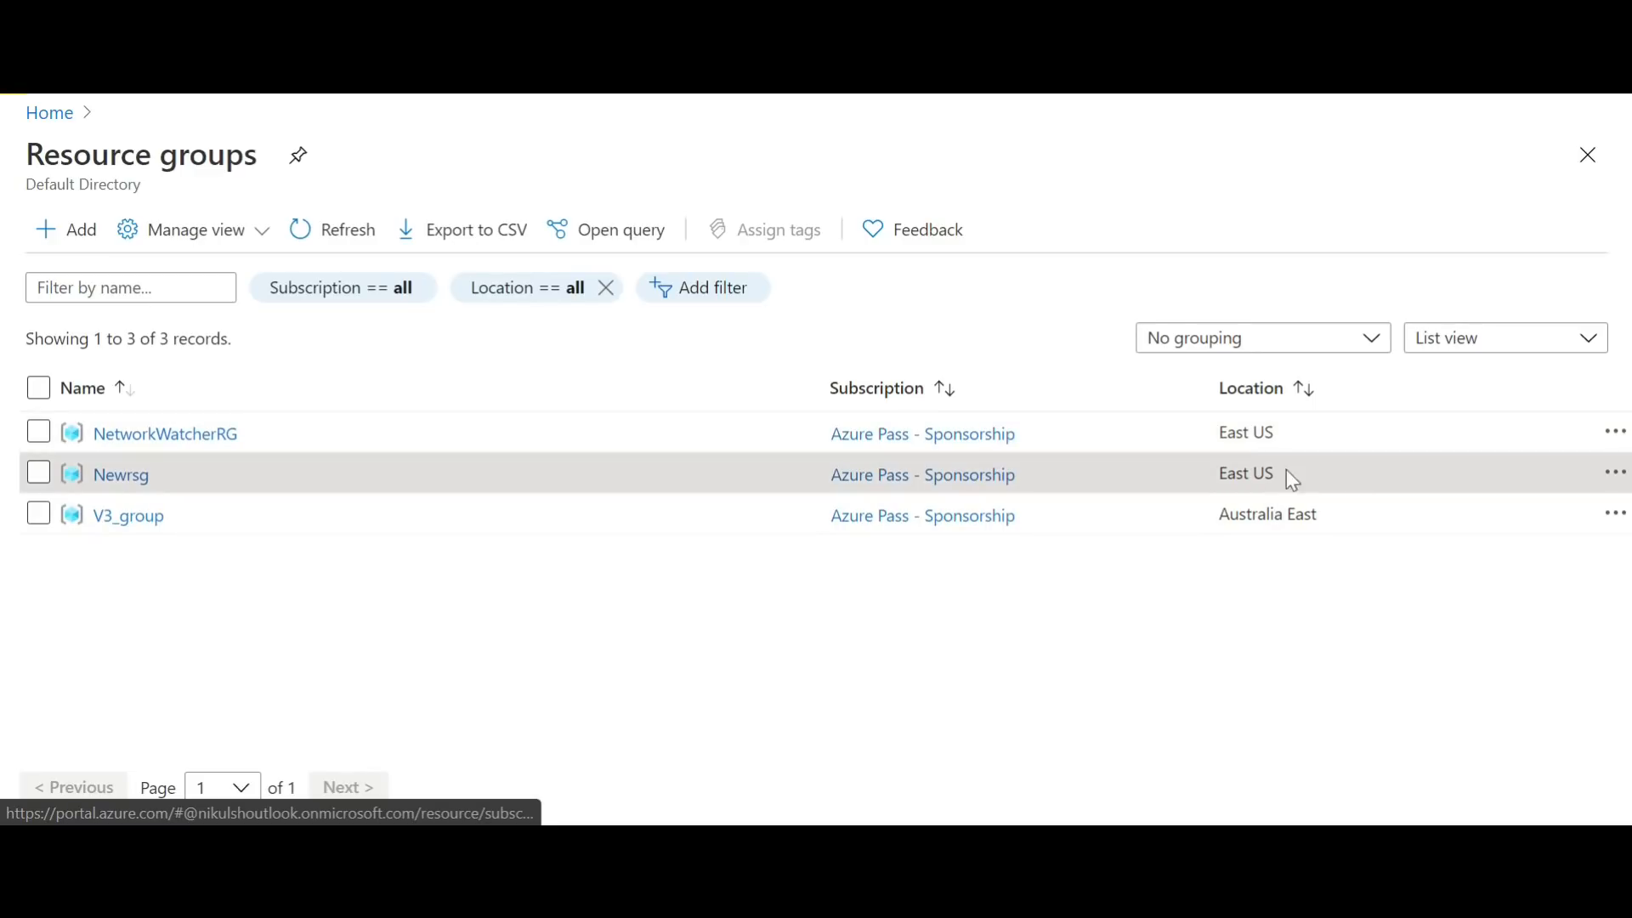
{"action": "left_click", "coordinate": [115, 480]}
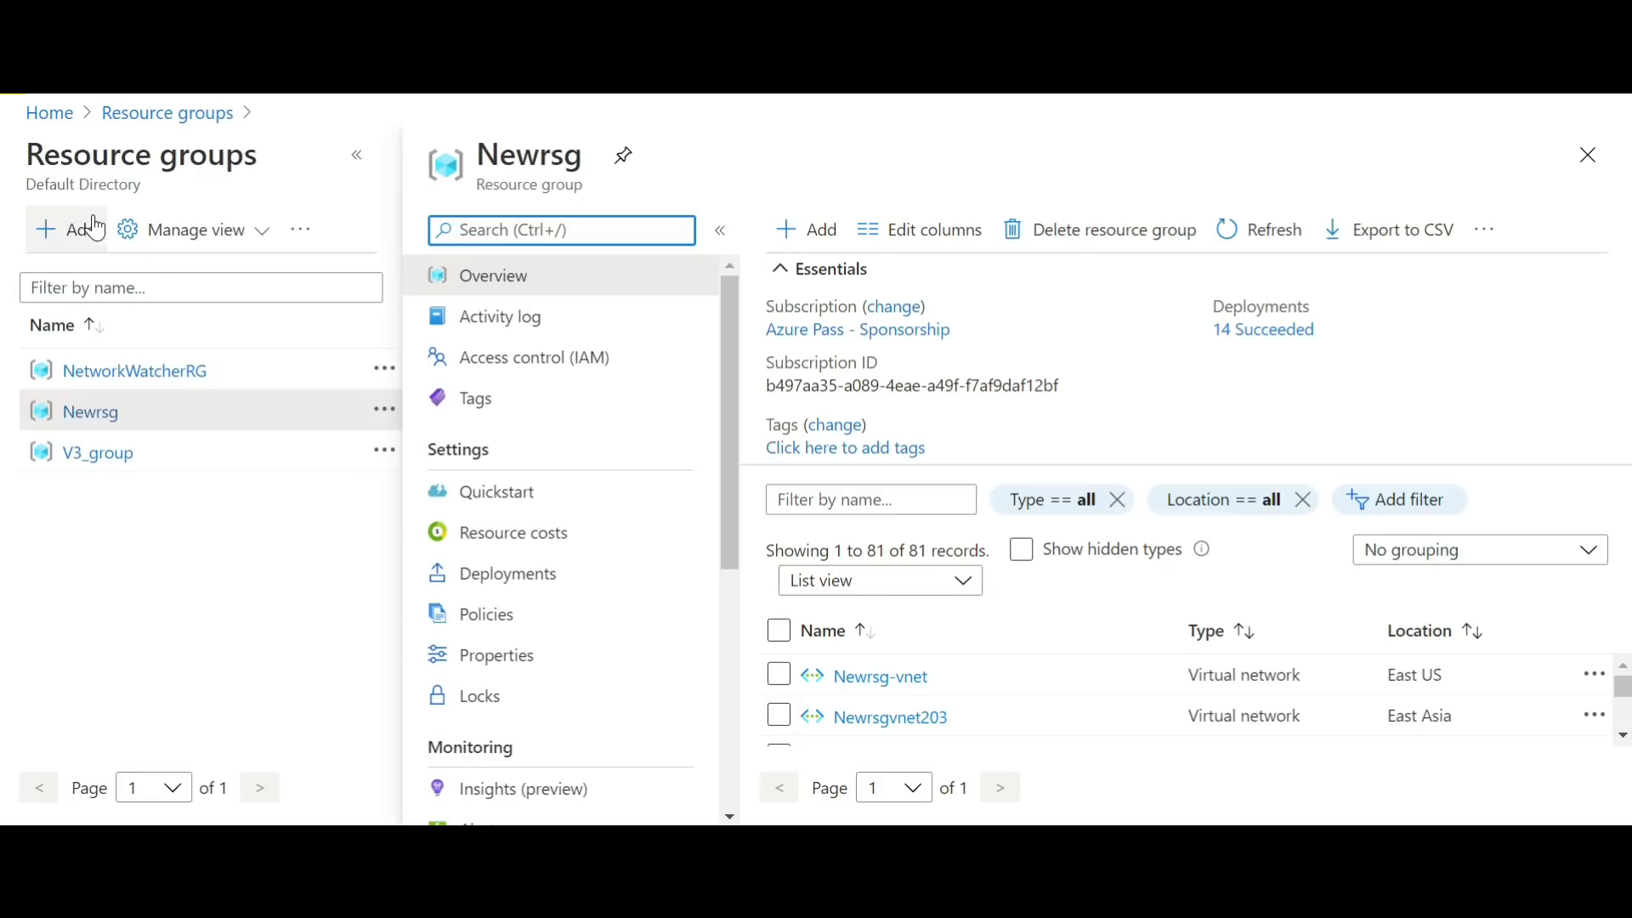
{"action": "left_click", "coordinate": [141, 113]}
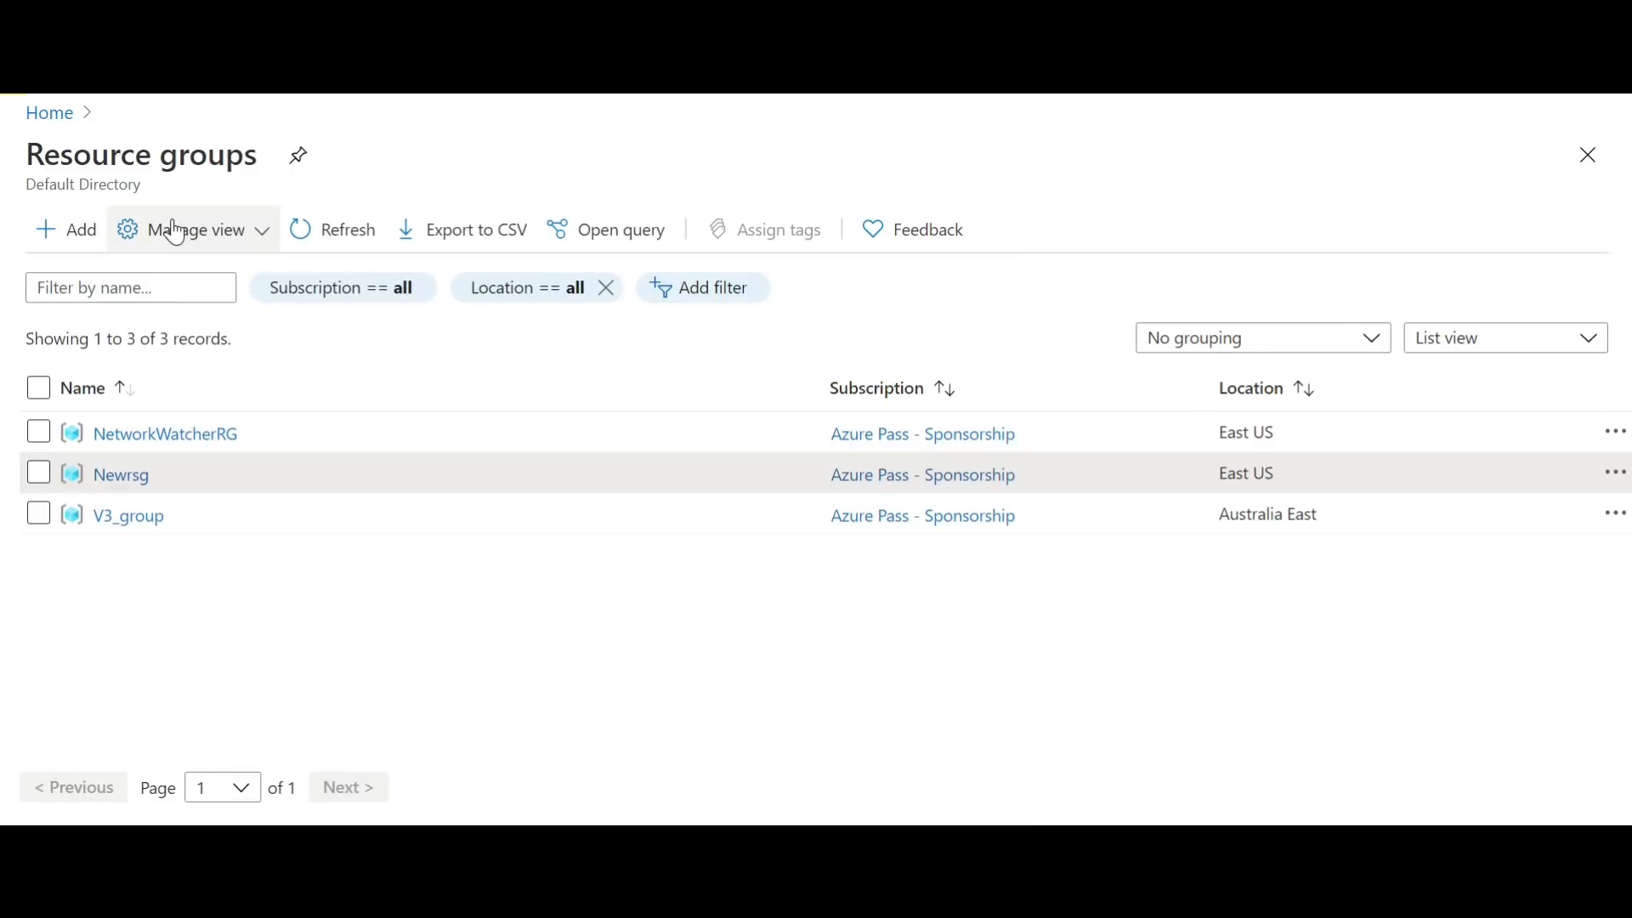
{"action": "left_click", "coordinate": [70, 231]}
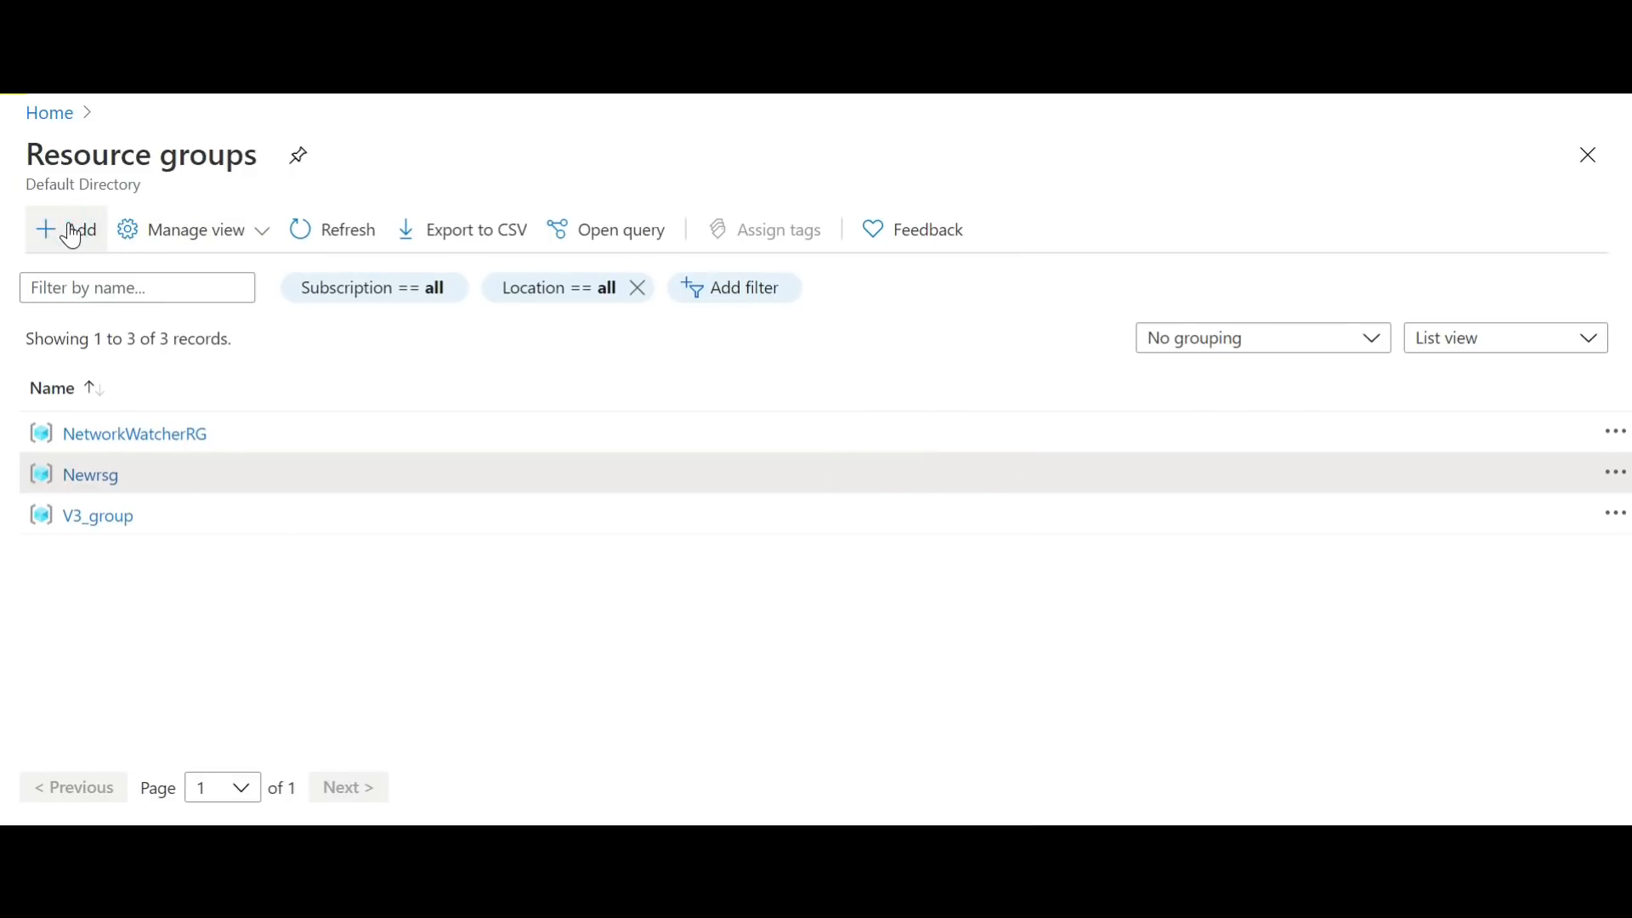
{"action": "left_click", "coordinate": [73, 227]}
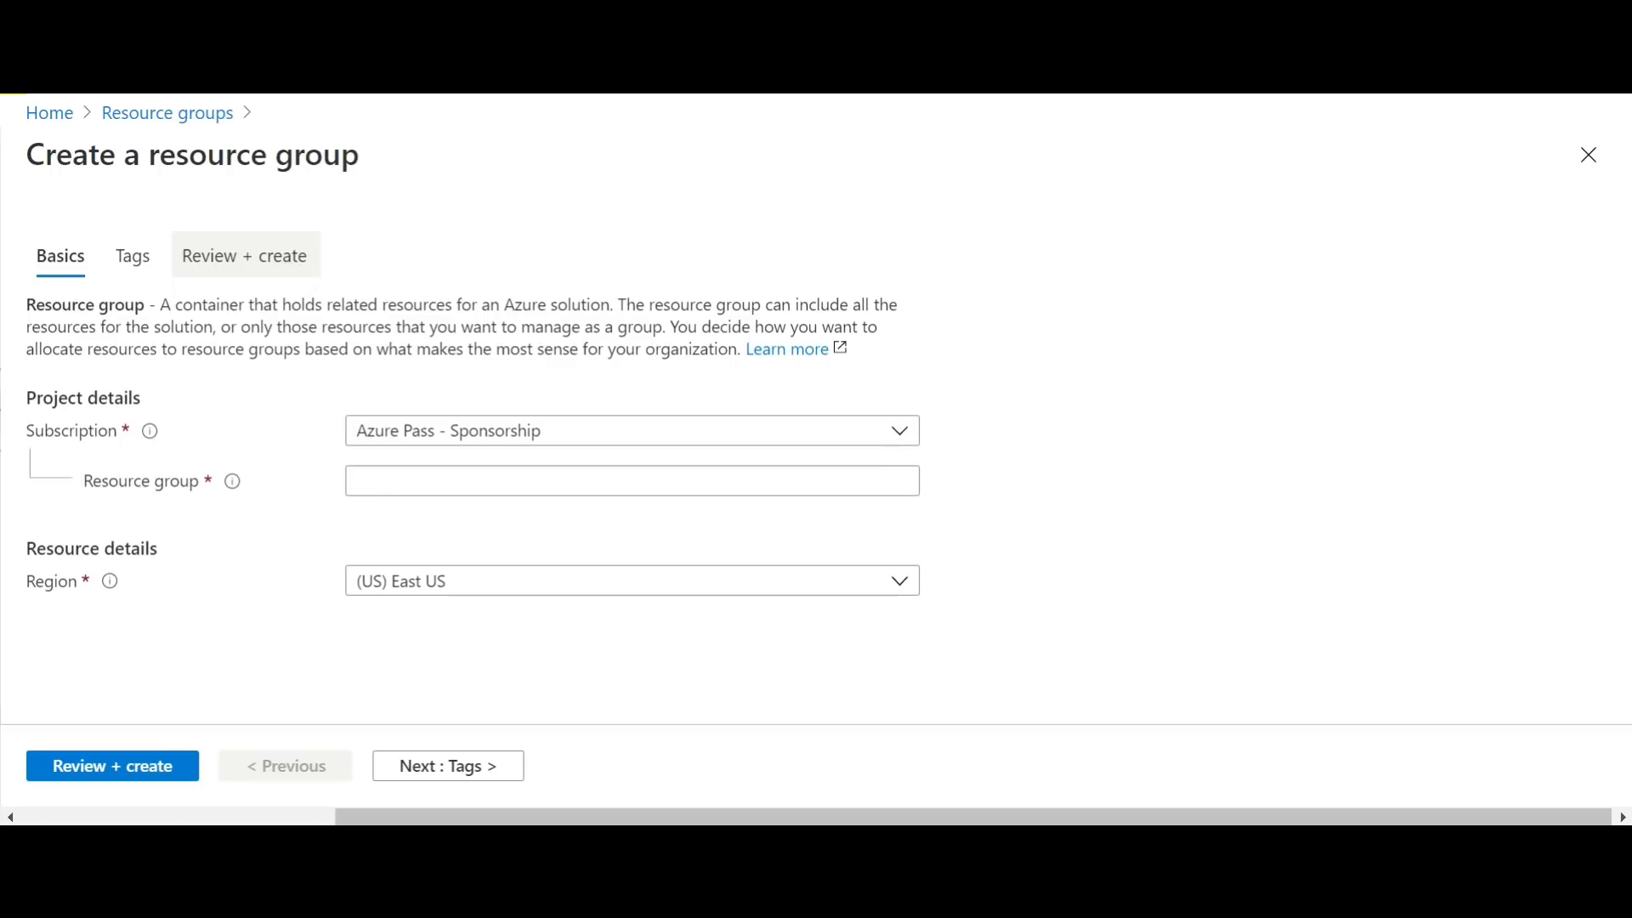
{"action": "left_click", "coordinate": [915, 432]}
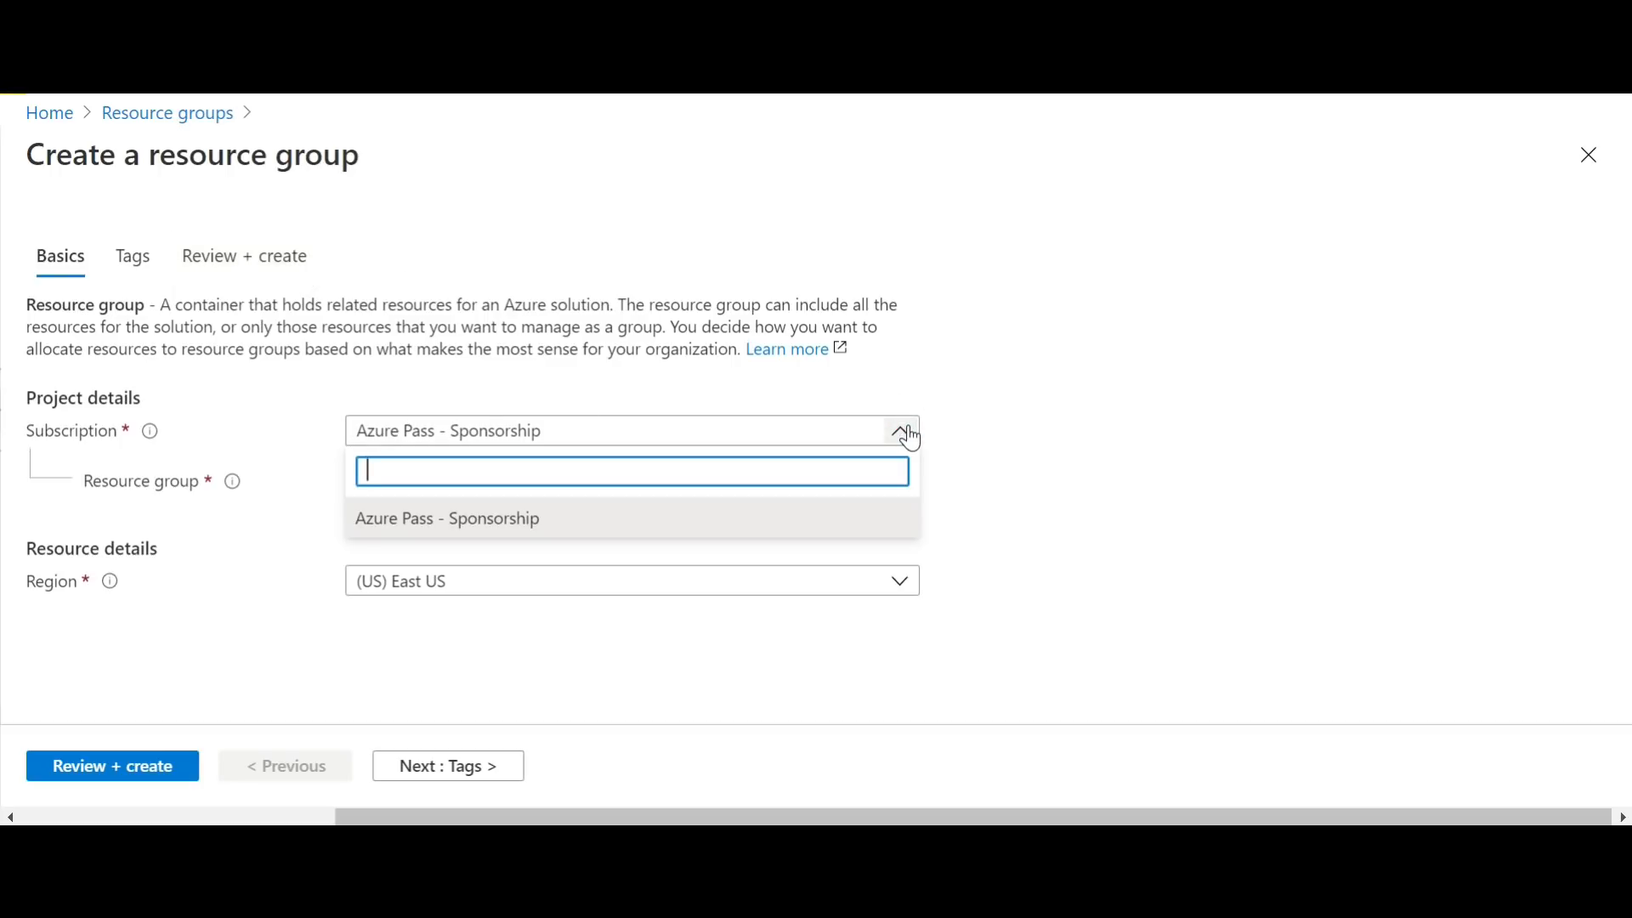
{"action": "left_click", "coordinate": [1153, 303]}
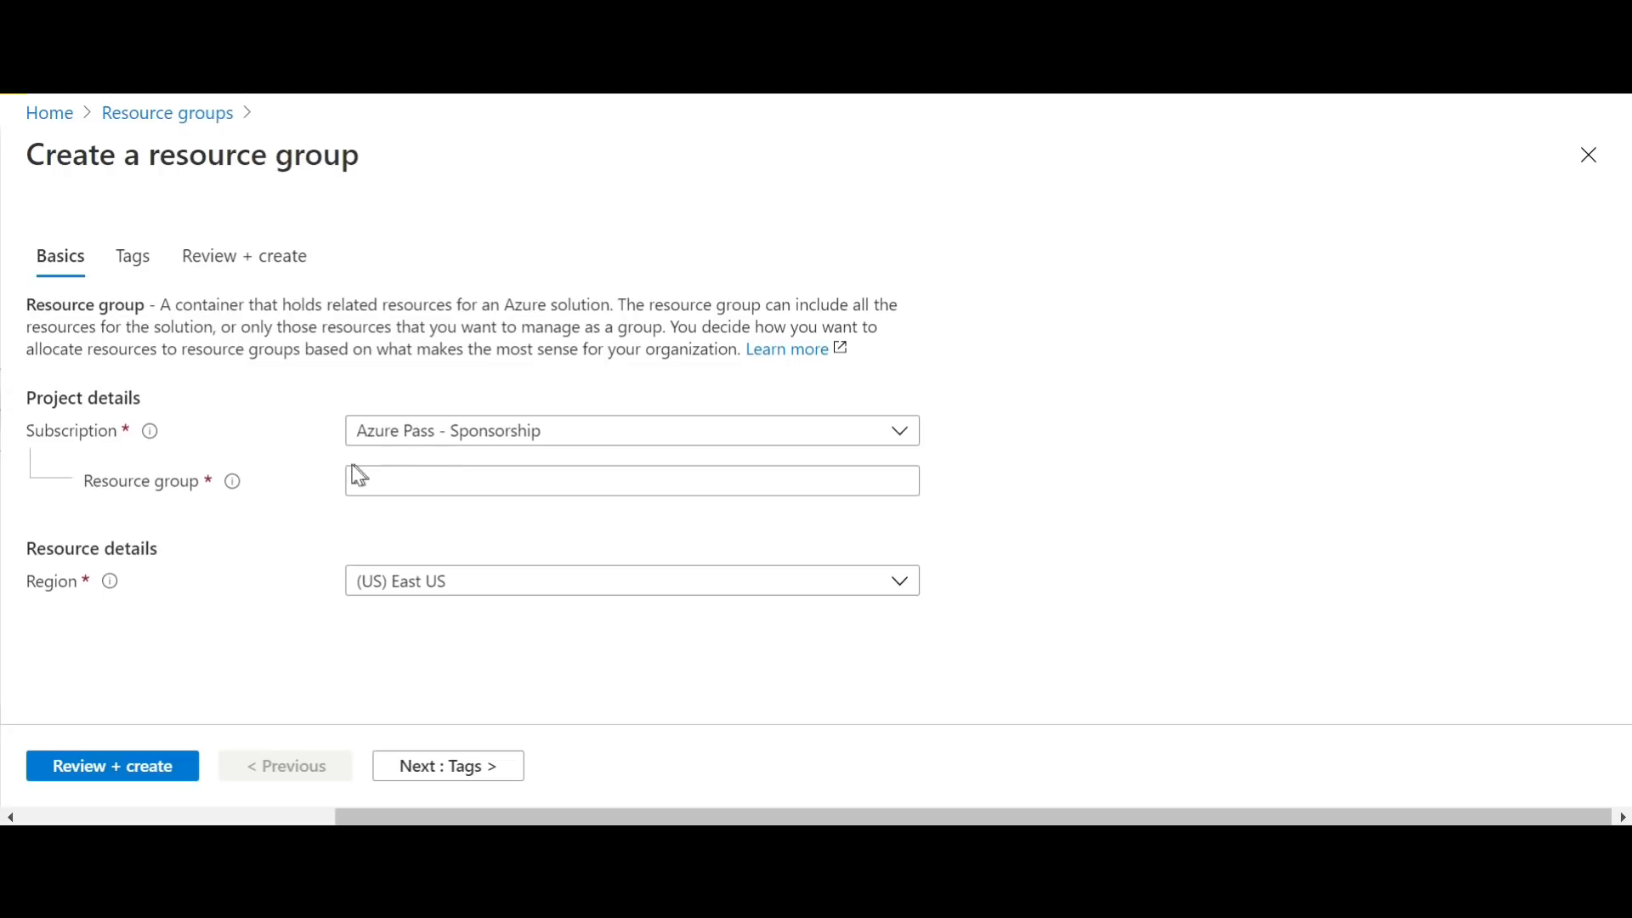
{"action": "left_click", "coordinate": [672, 438]}
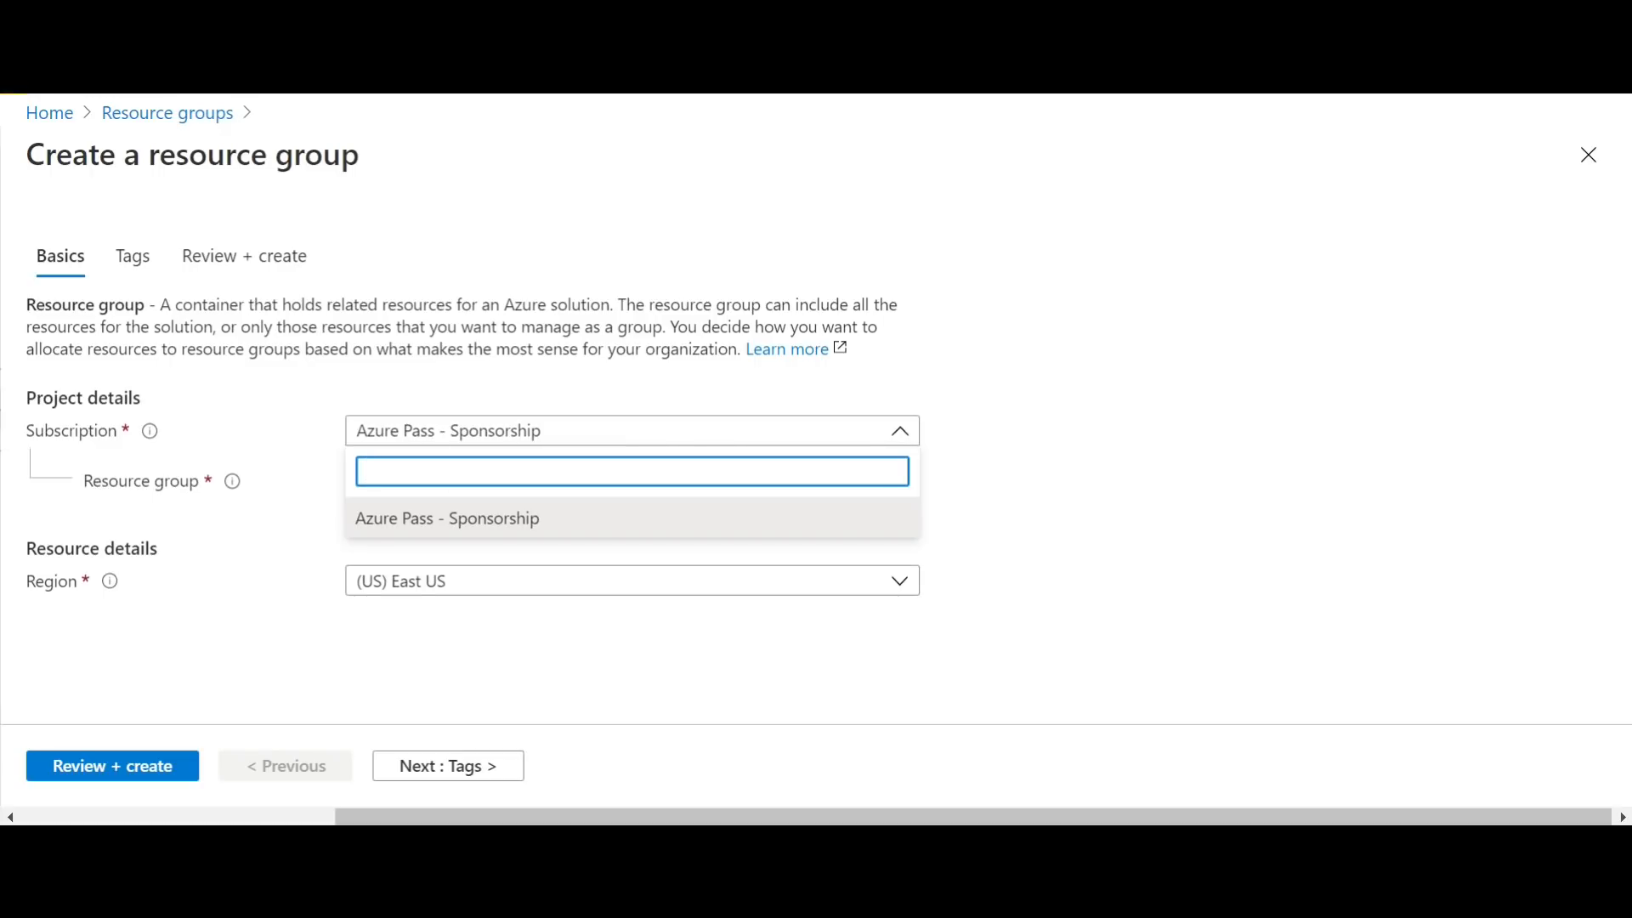
{"action": "type", "text": "Zzu"}
{"action": "key", "text": "BackSpace"}
{"action": "key", "text": "BackSpace"}
{"action": "key", "text": "BackSpace"}
{"action": "key", "text": "BackSpace"}
{"action": "type", "text": "Sales-RG"}
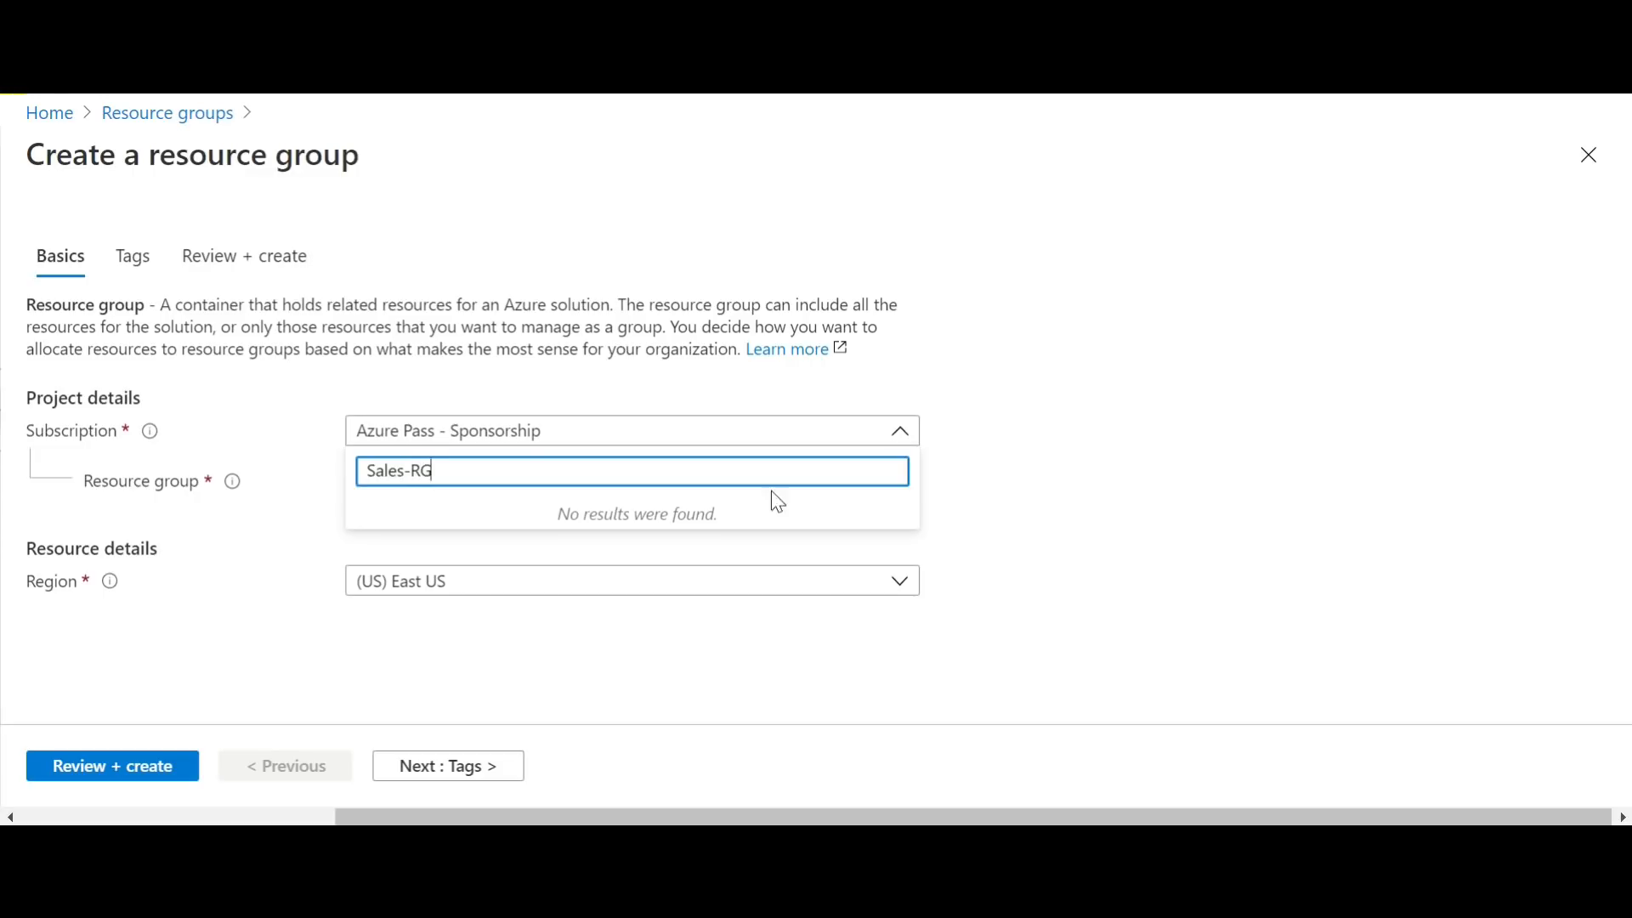
{"action": "left_click", "coordinate": [1129, 557]}
Step: Name the new resource group Sales-RG and set its region to (Europe) North Europe
{"action": "left_click", "coordinate": [380, 480]}
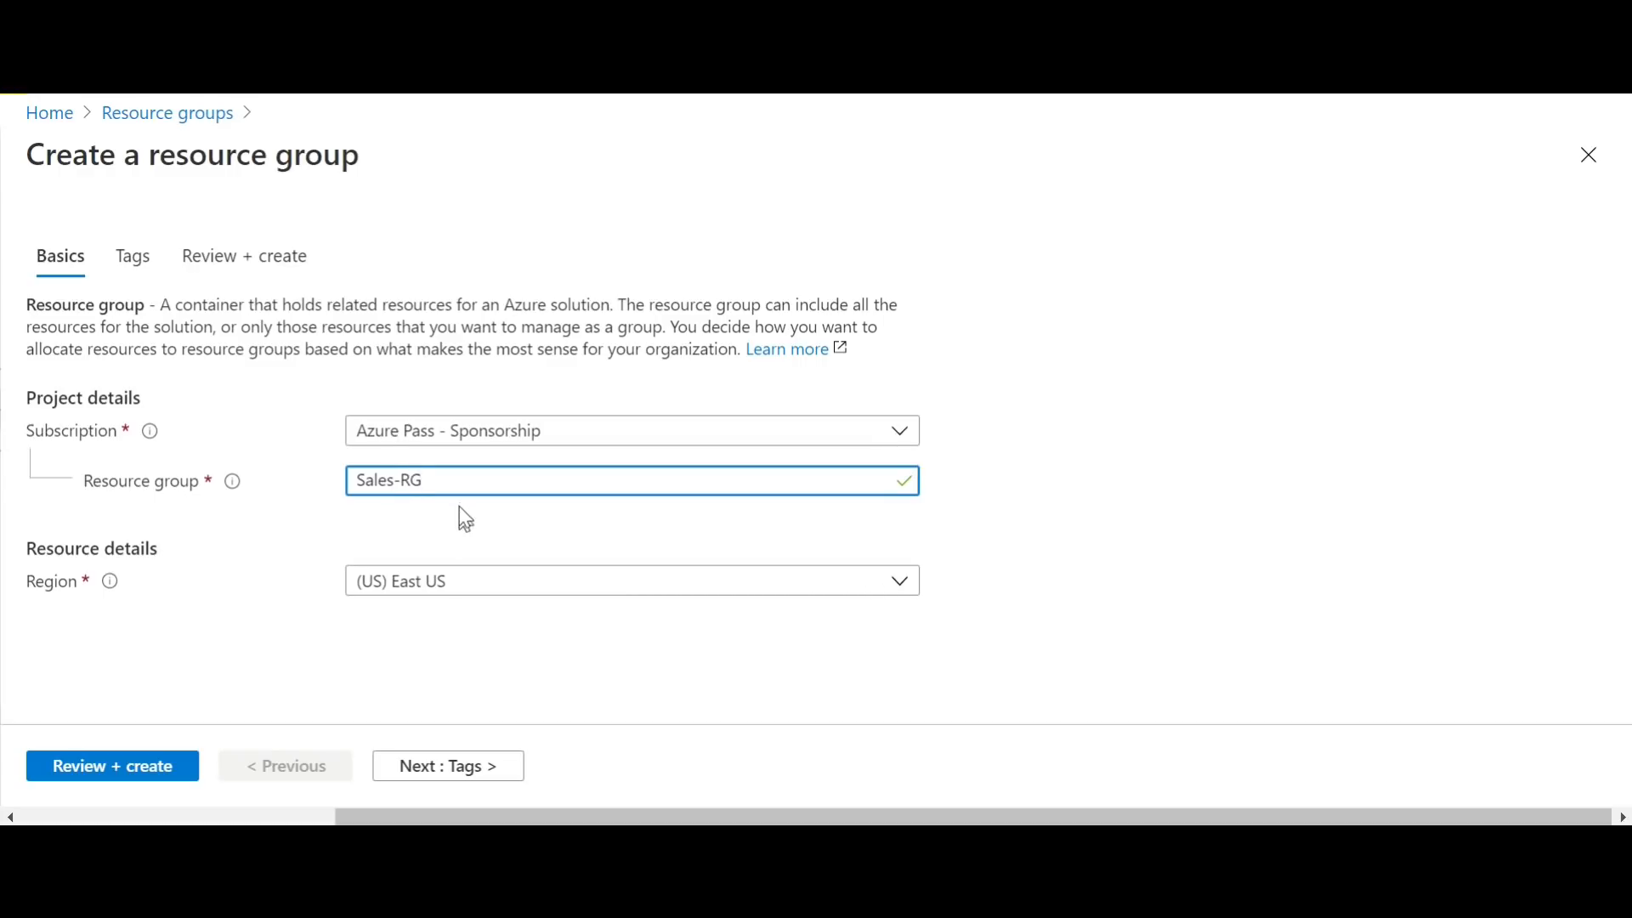
{"action": "left_click", "coordinate": [472, 488]}
{"action": "left_click", "coordinate": [490, 573]}
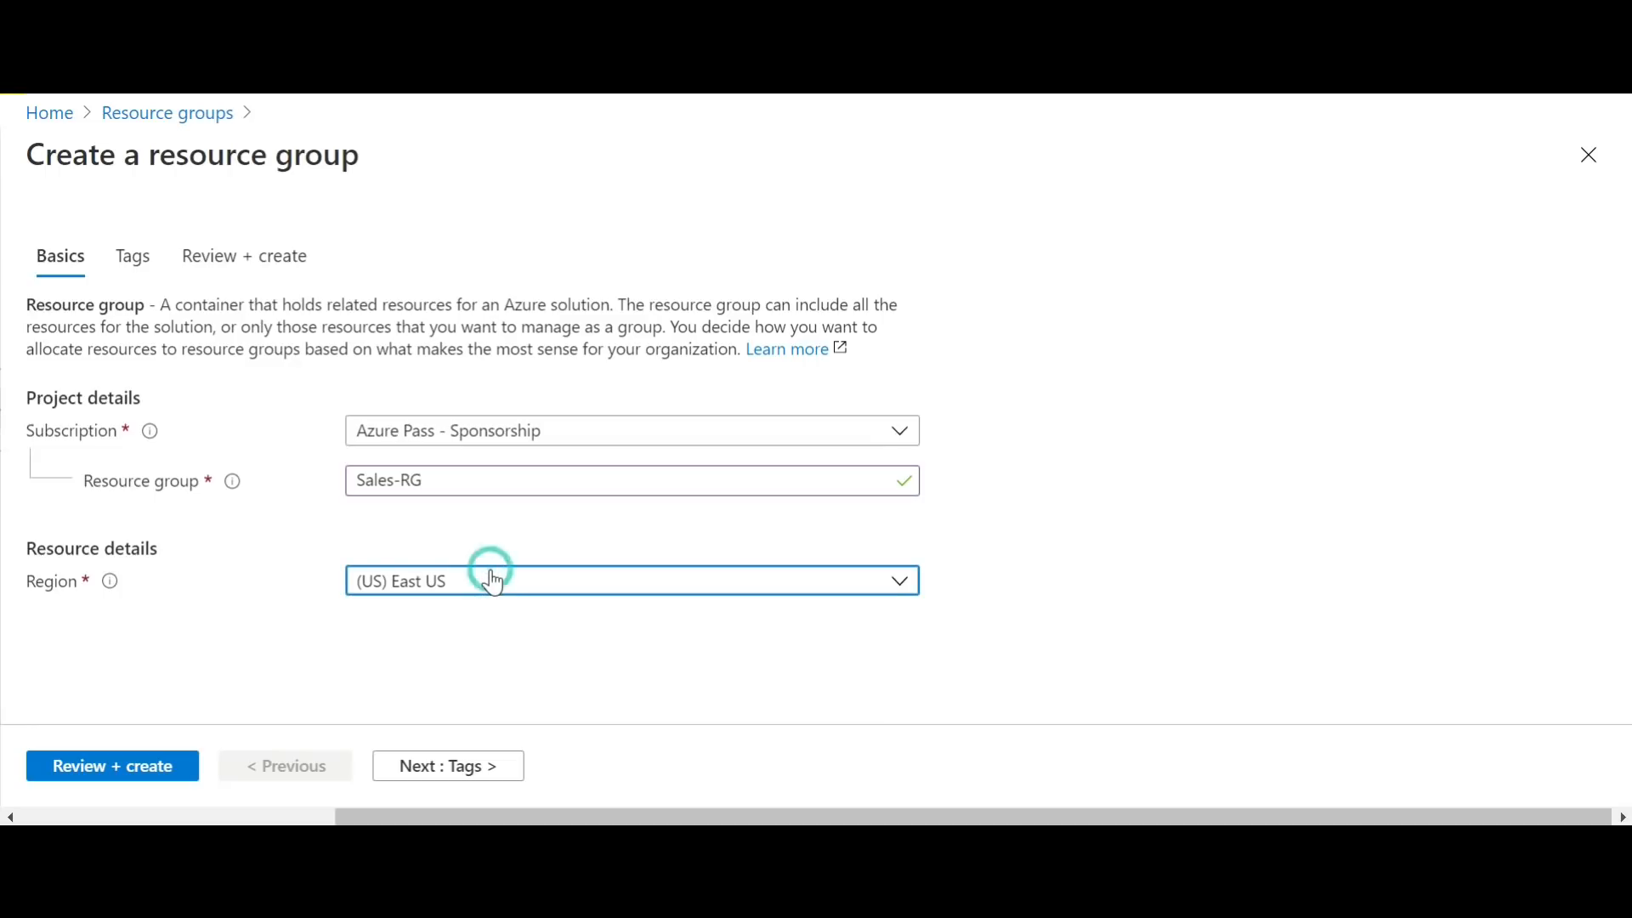
{"action": "left_click", "coordinate": [493, 582]}
{"action": "left_click", "coordinate": [490, 576]}
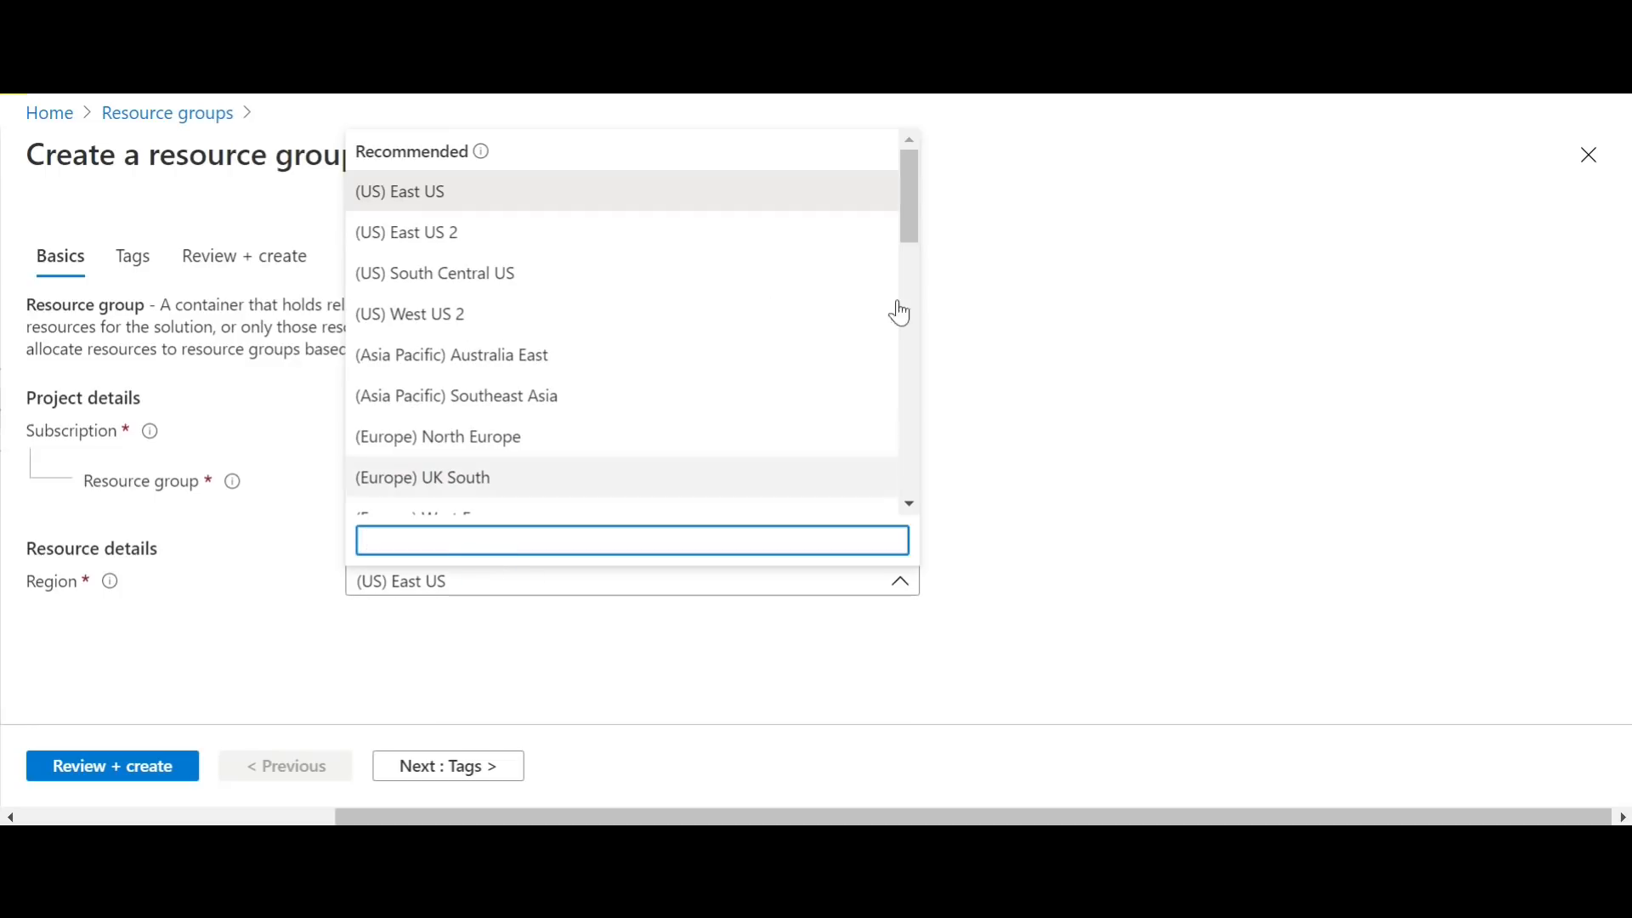
{"action": "left_click_drag", "start_coordinate": [910, 204], "coordinate": [899, 258]}
{"action": "left_click", "coordinate": [867, 475]}
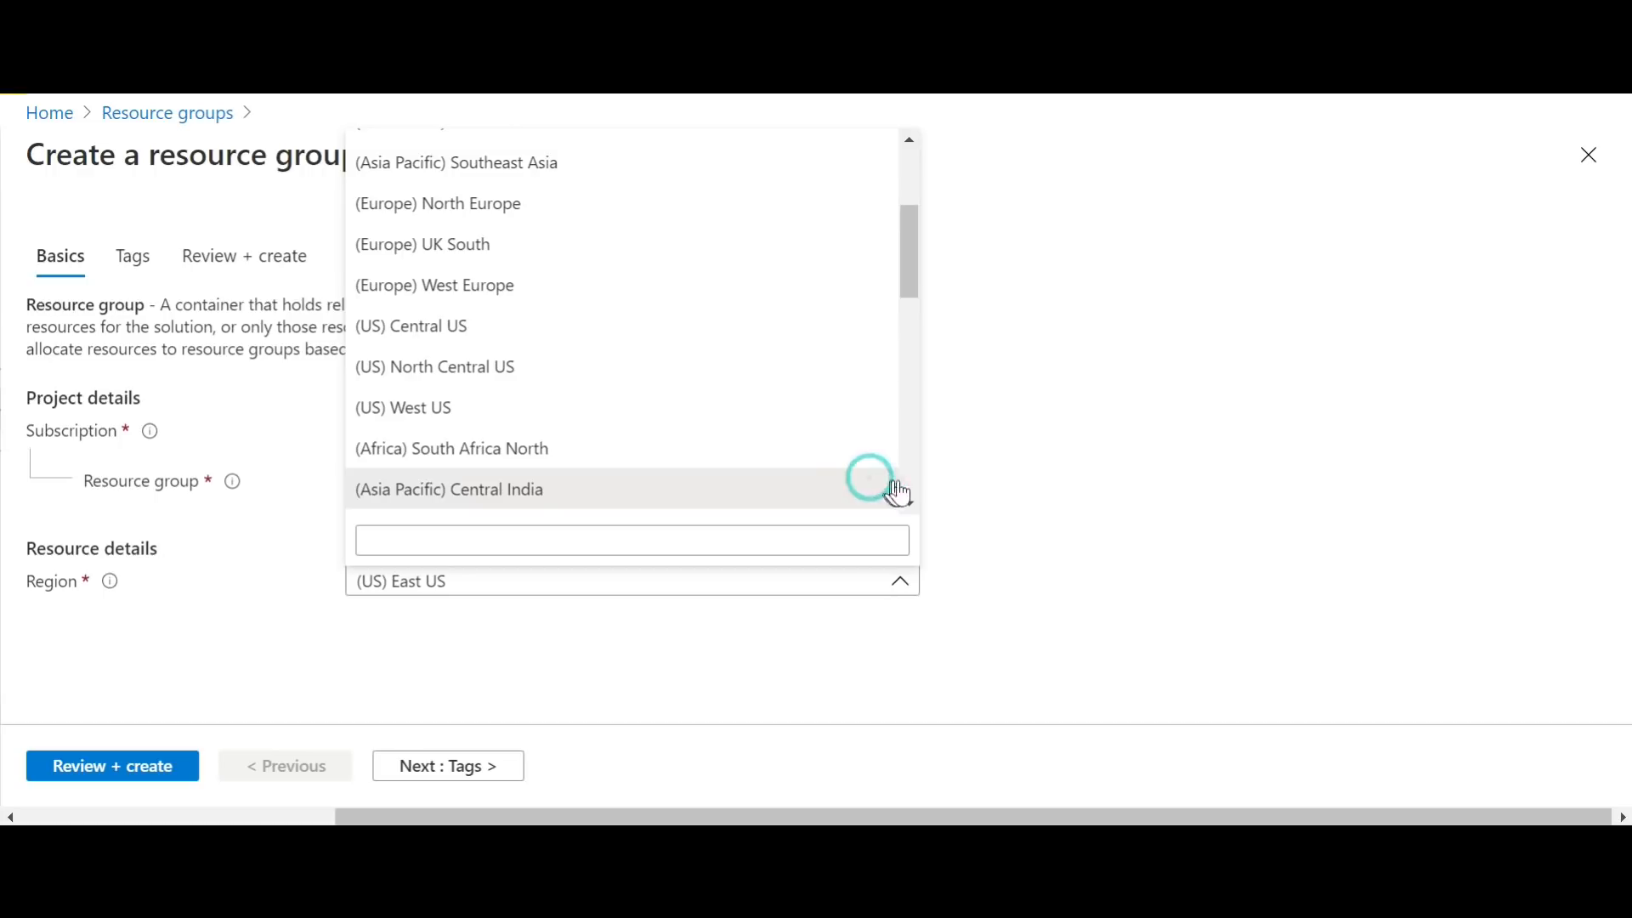
{"action": "left_click_drag", "start_coordinate": [906, 277], "coordinate": [919, 161]}
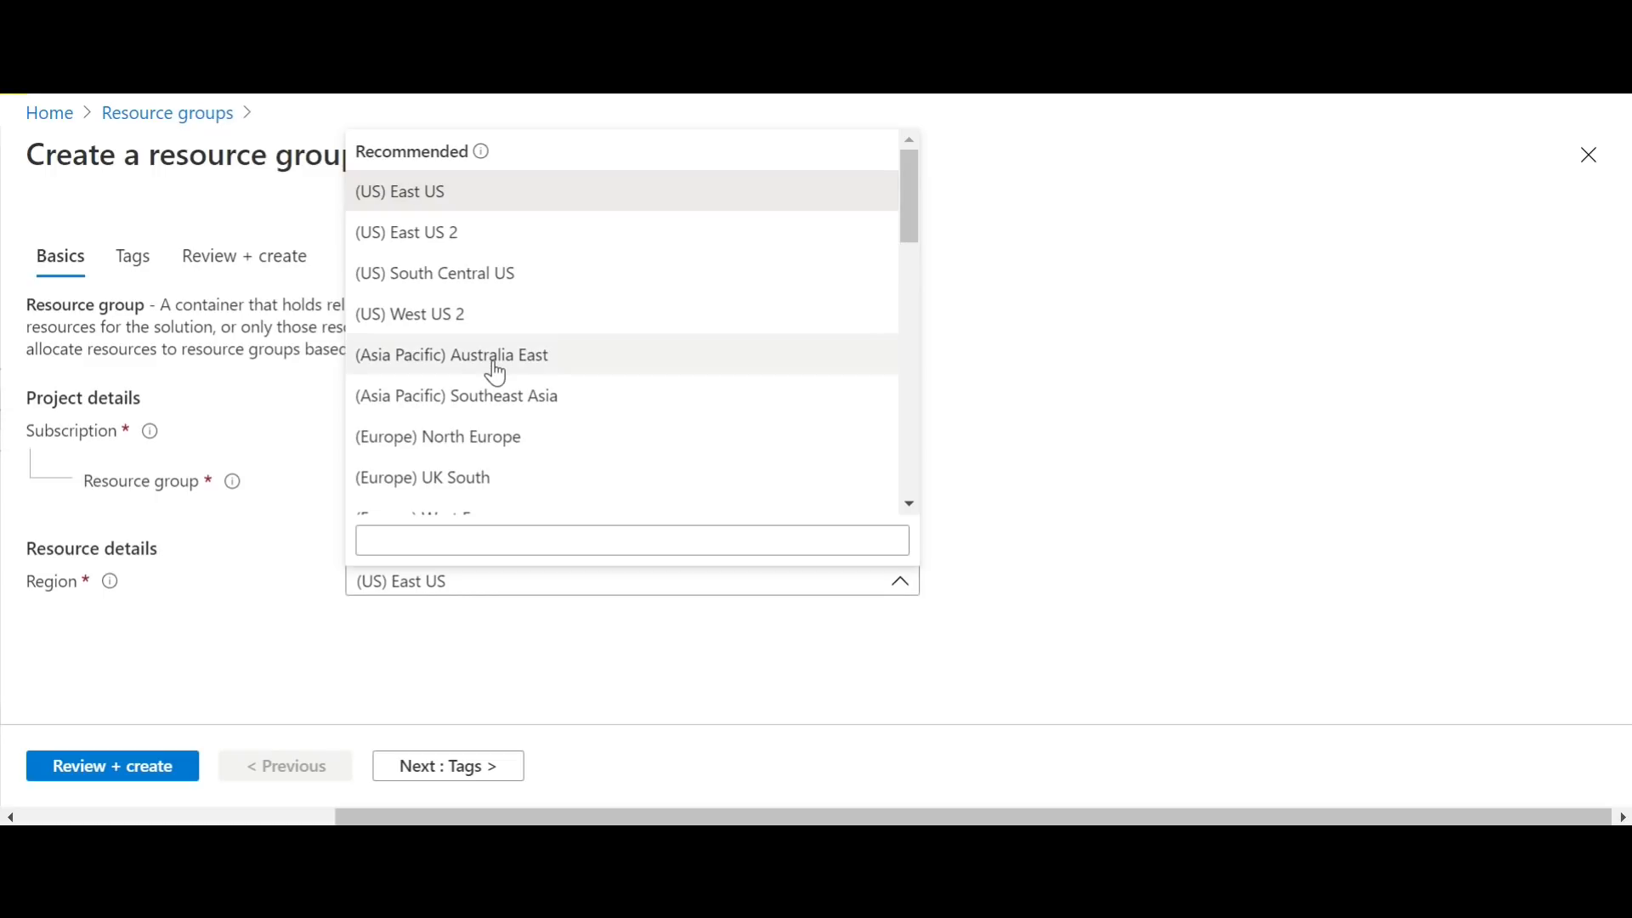
{"action": "left_click", "coordinate": [517, 451]}
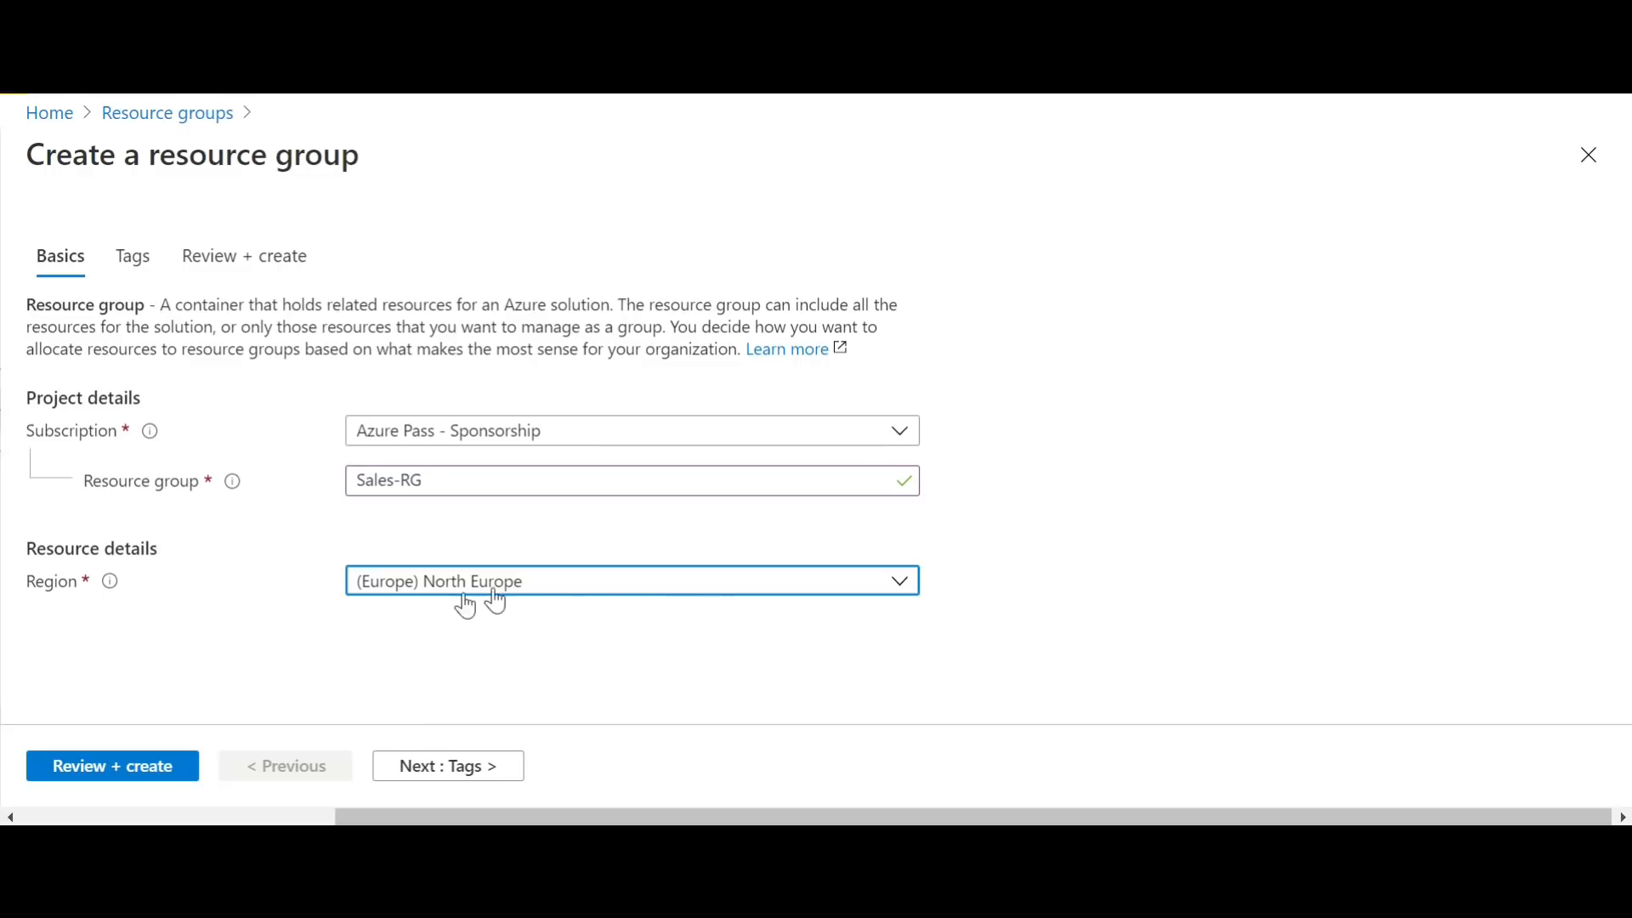
Step: Add a tag to the new resource group with the name Location and the value Europe
{"action": "left_click", "coordinate": [477, 774]}
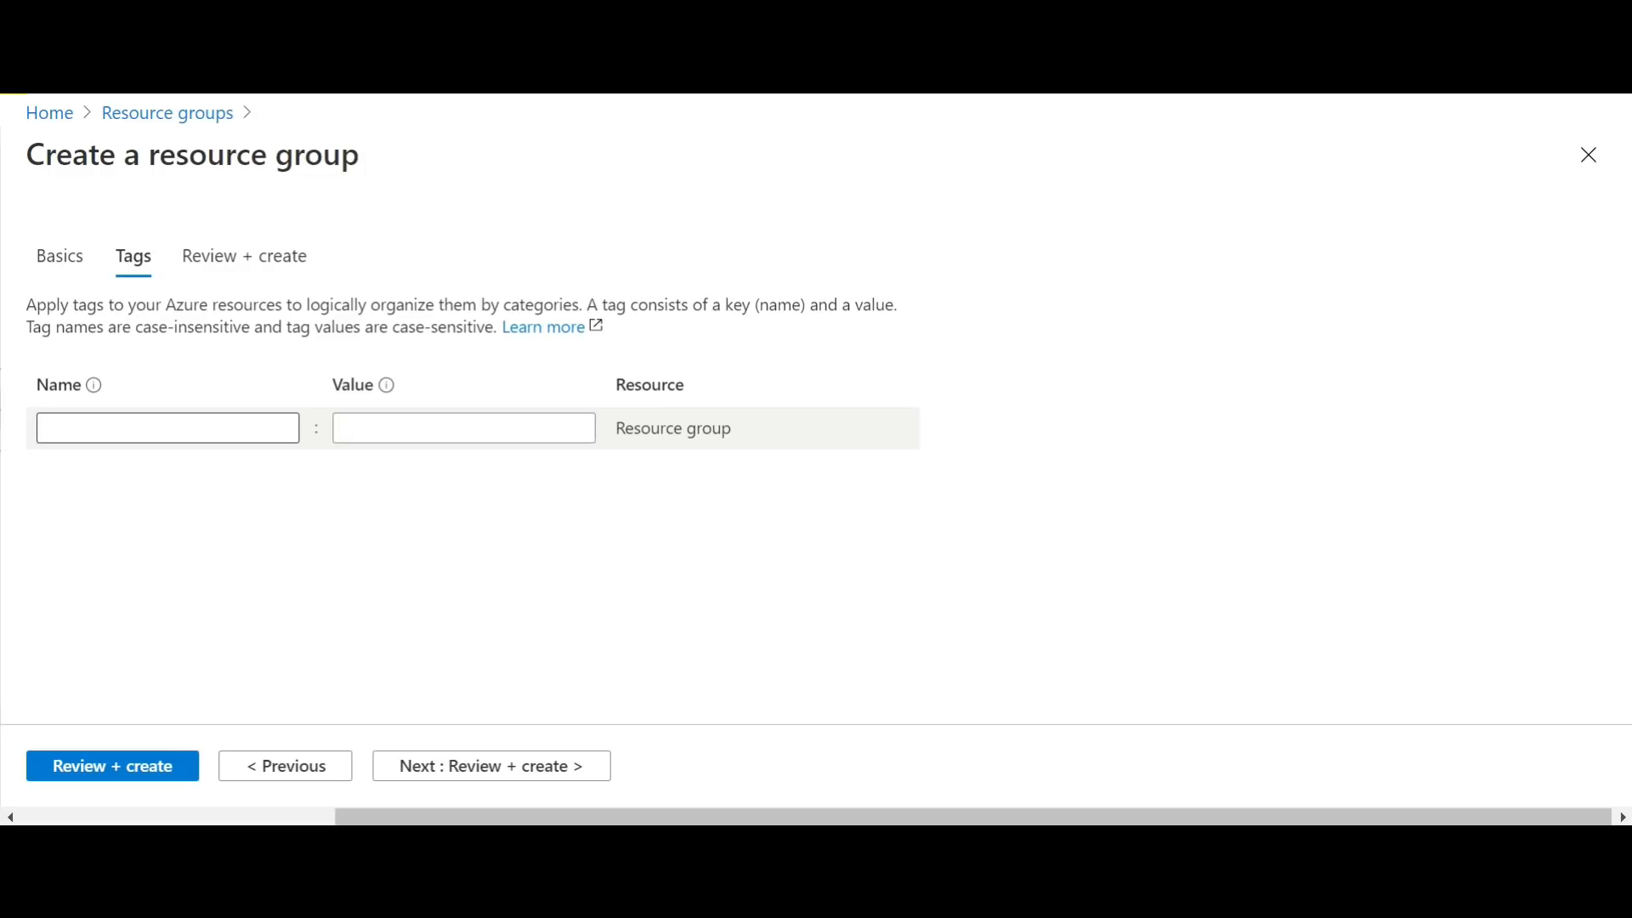
{"action": "left_click", "coordinate": [115, 425]}
{"action": "type", "text": "L"}
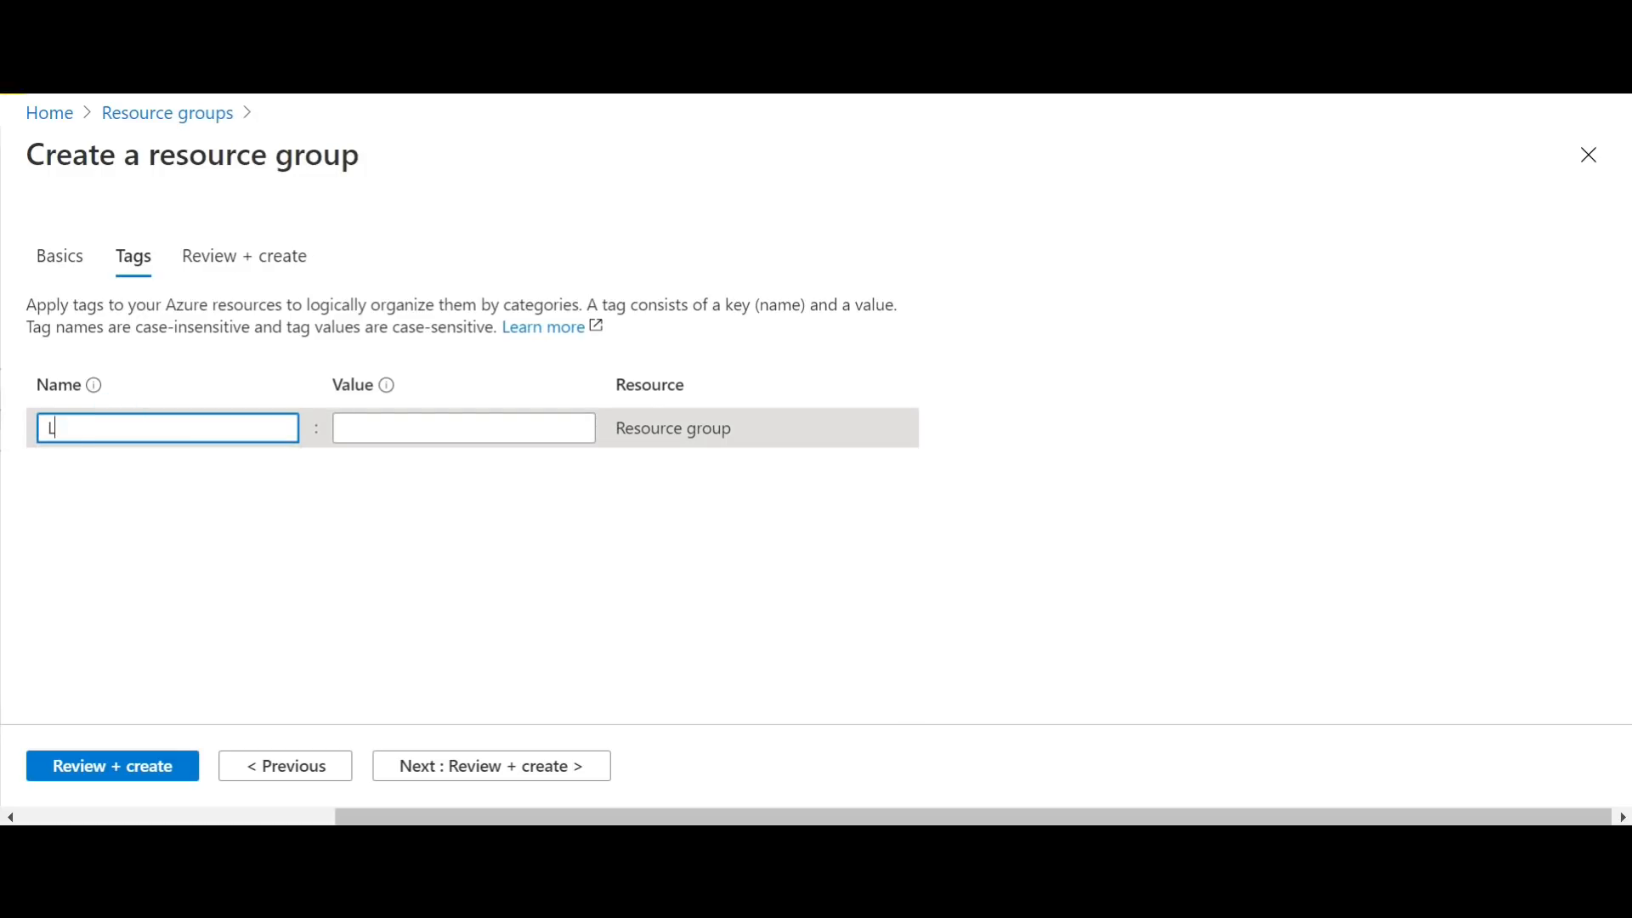
{"action": "type", "text": "ocation"}
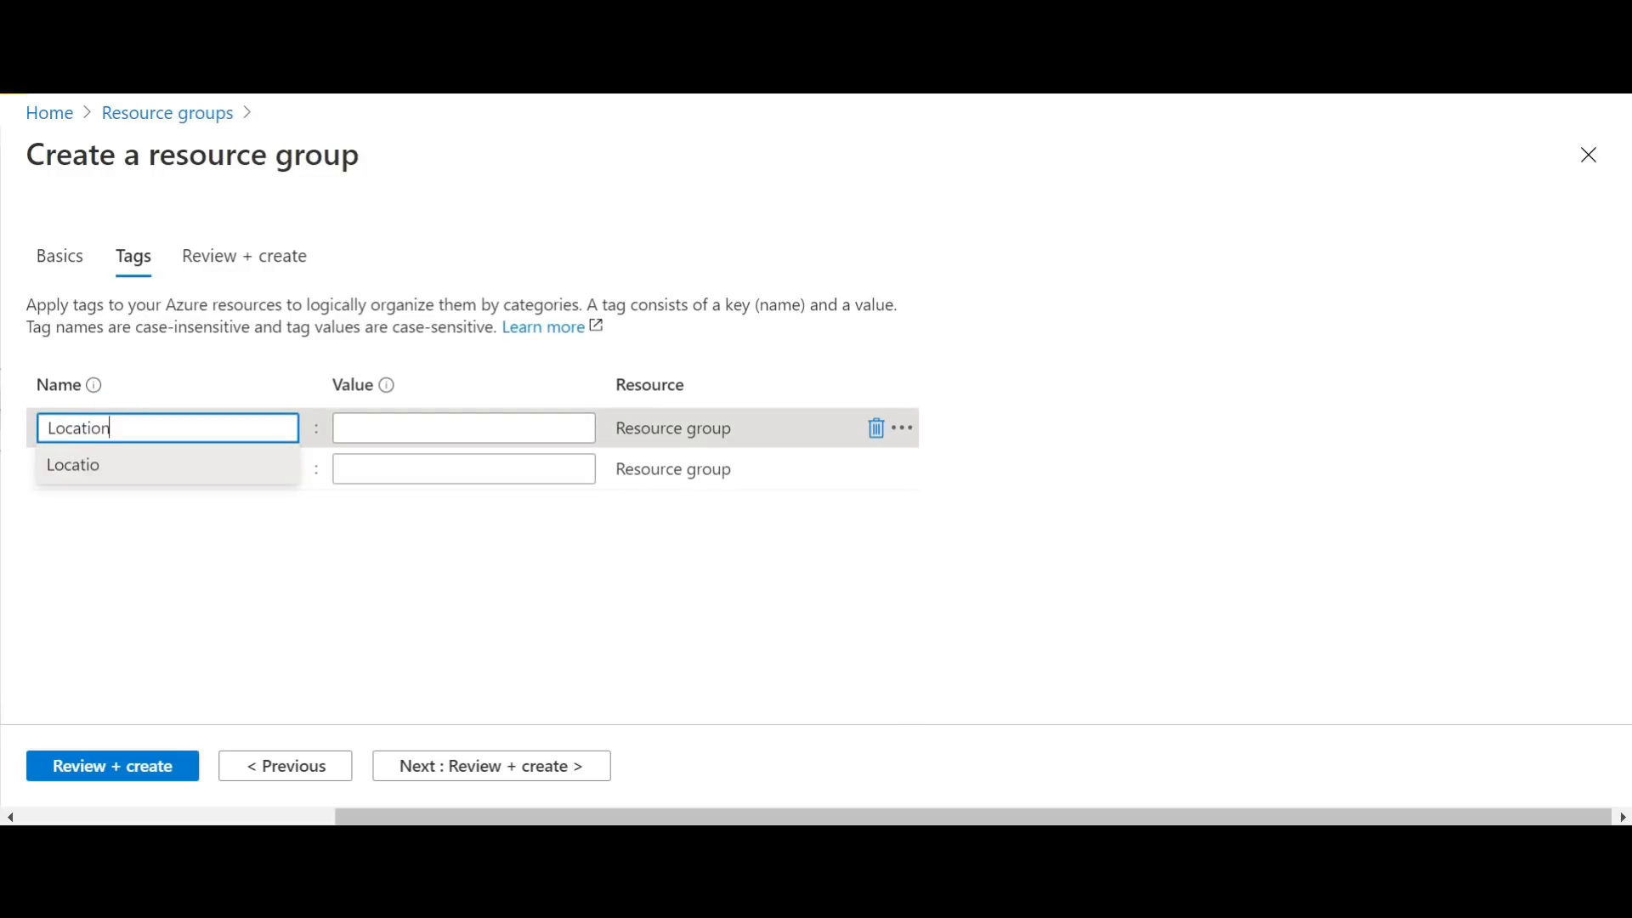
{"action": "key", "text": "Tab"}
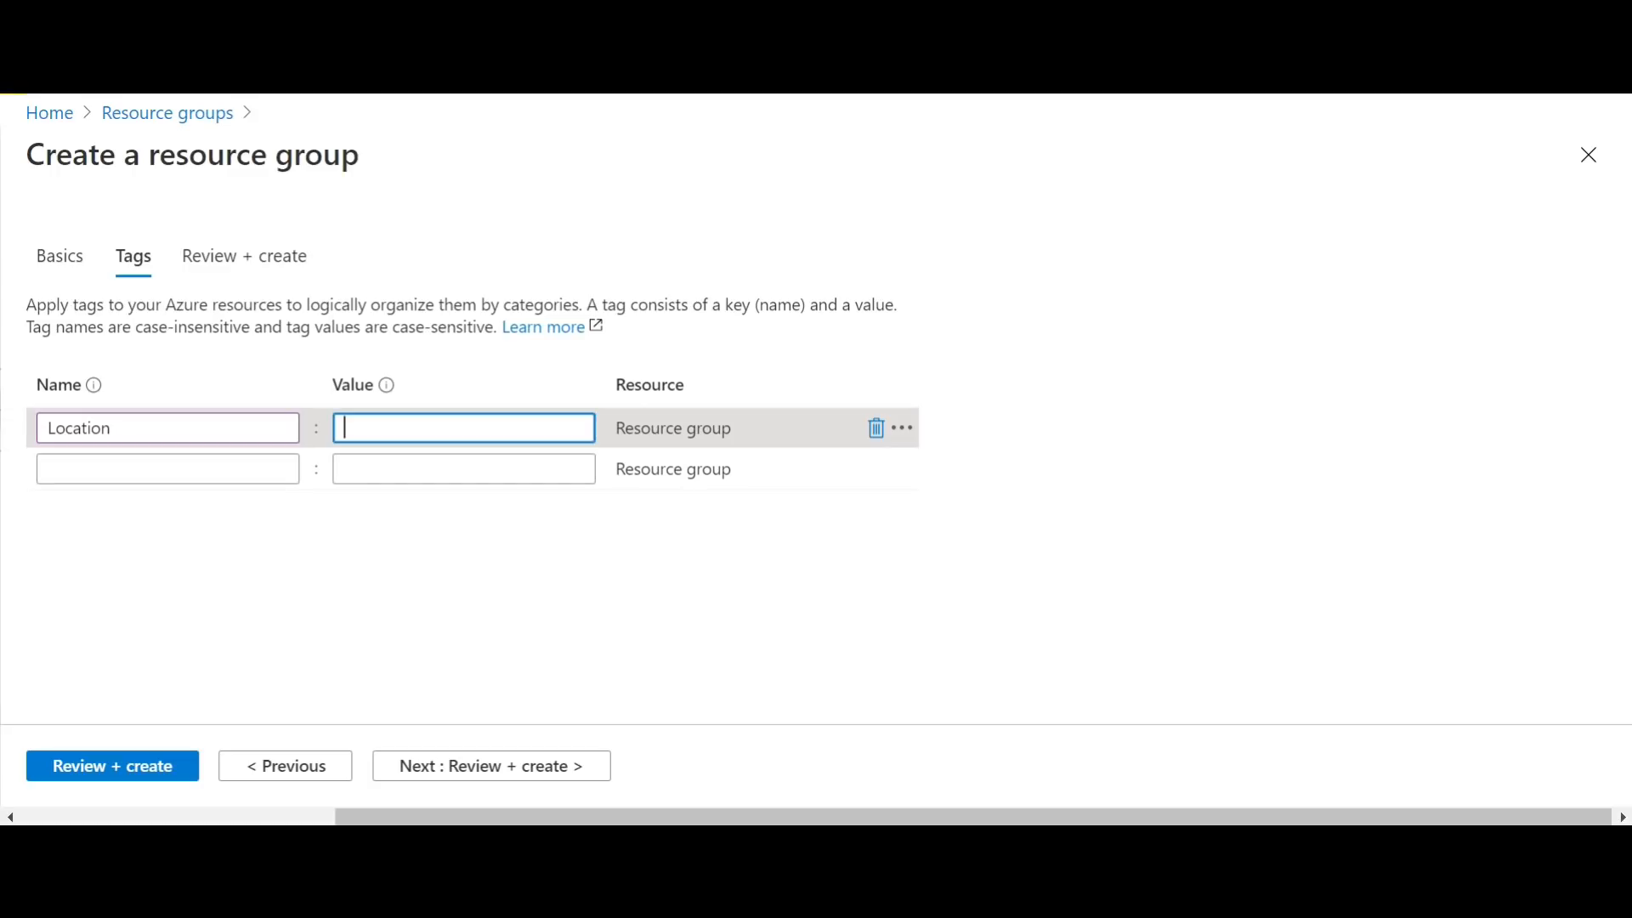
{"action": "type", "text": "Europe"}
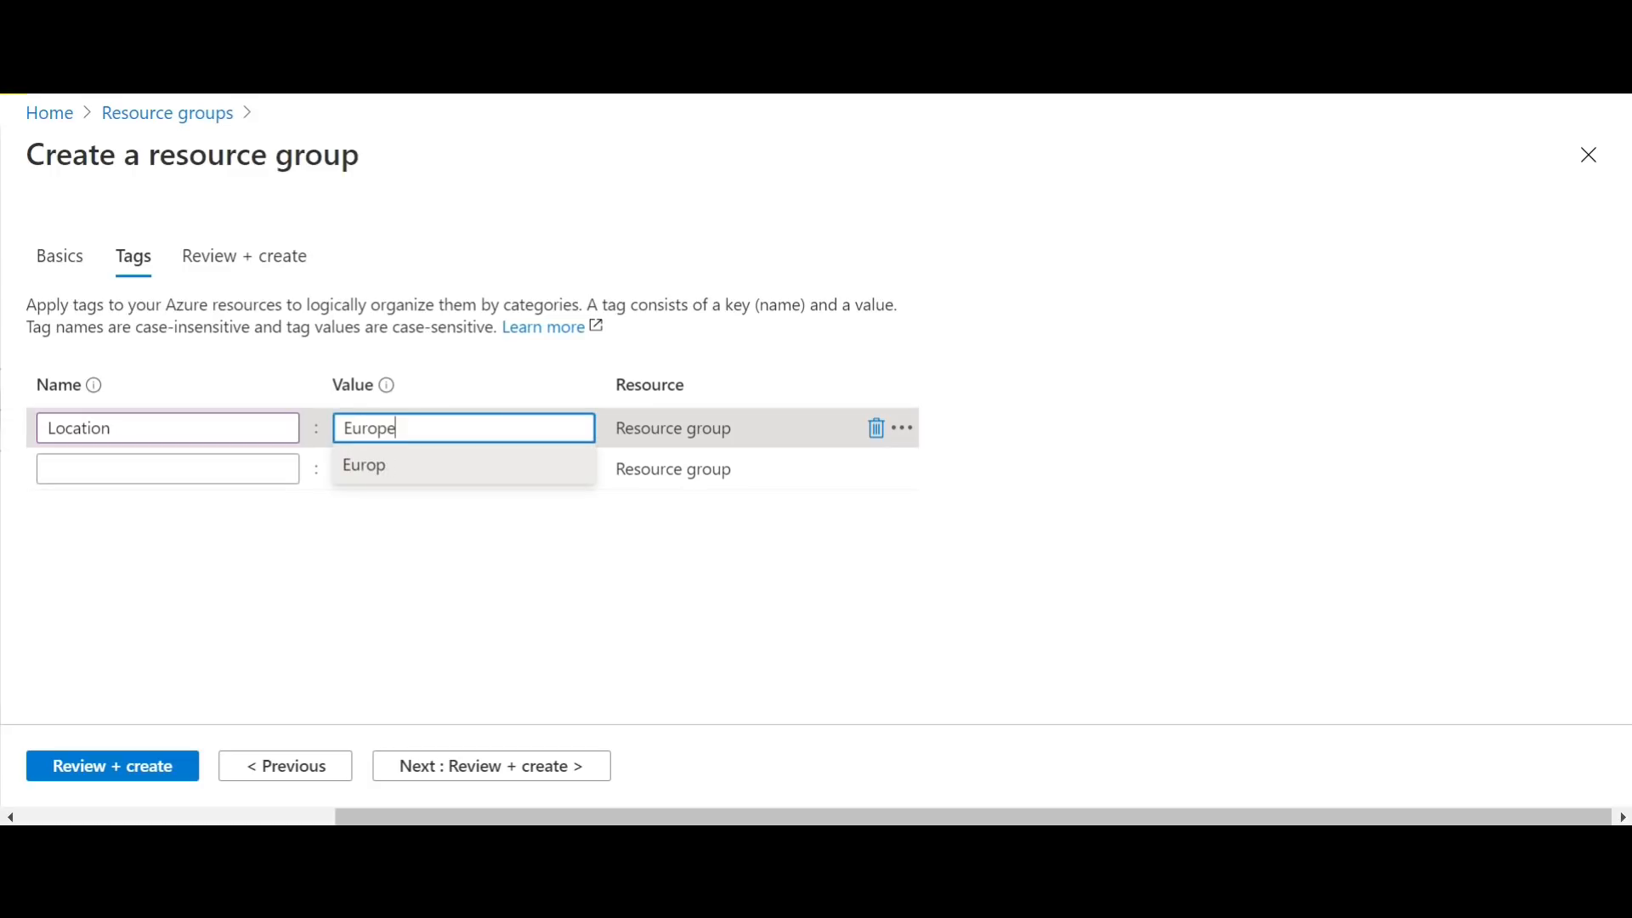
Step: Review the Sales-RG settings, create the resource group and dismiss the notification
{"action": "left_click", "coordinate": [521, 769]}
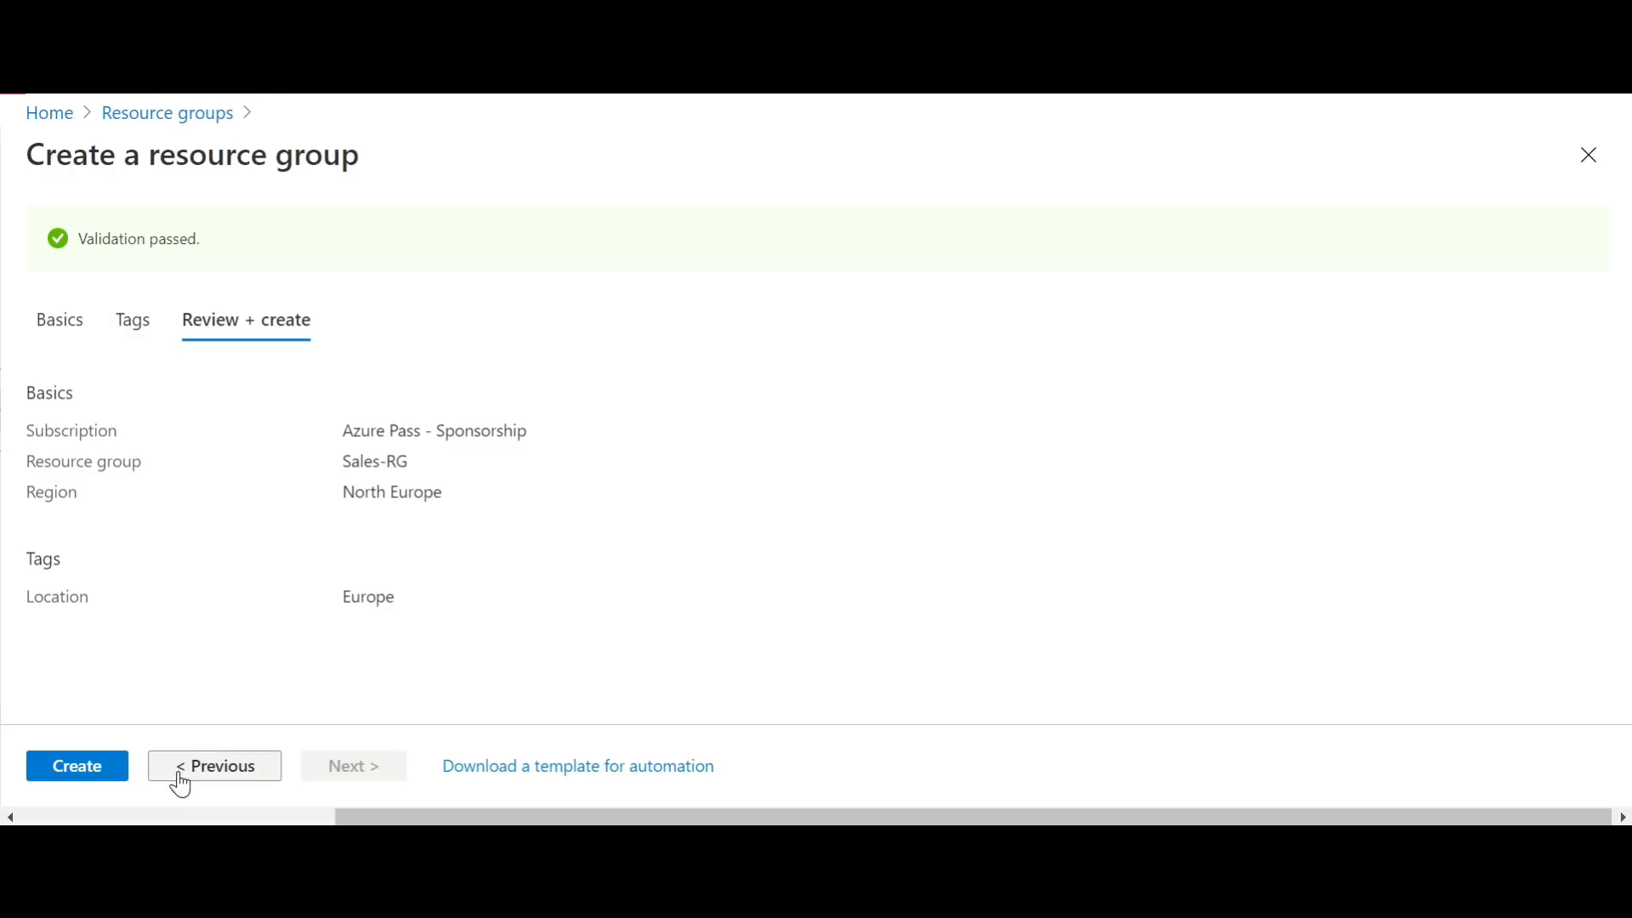
{"action": "left_click", "coordinate": [94, 780]}
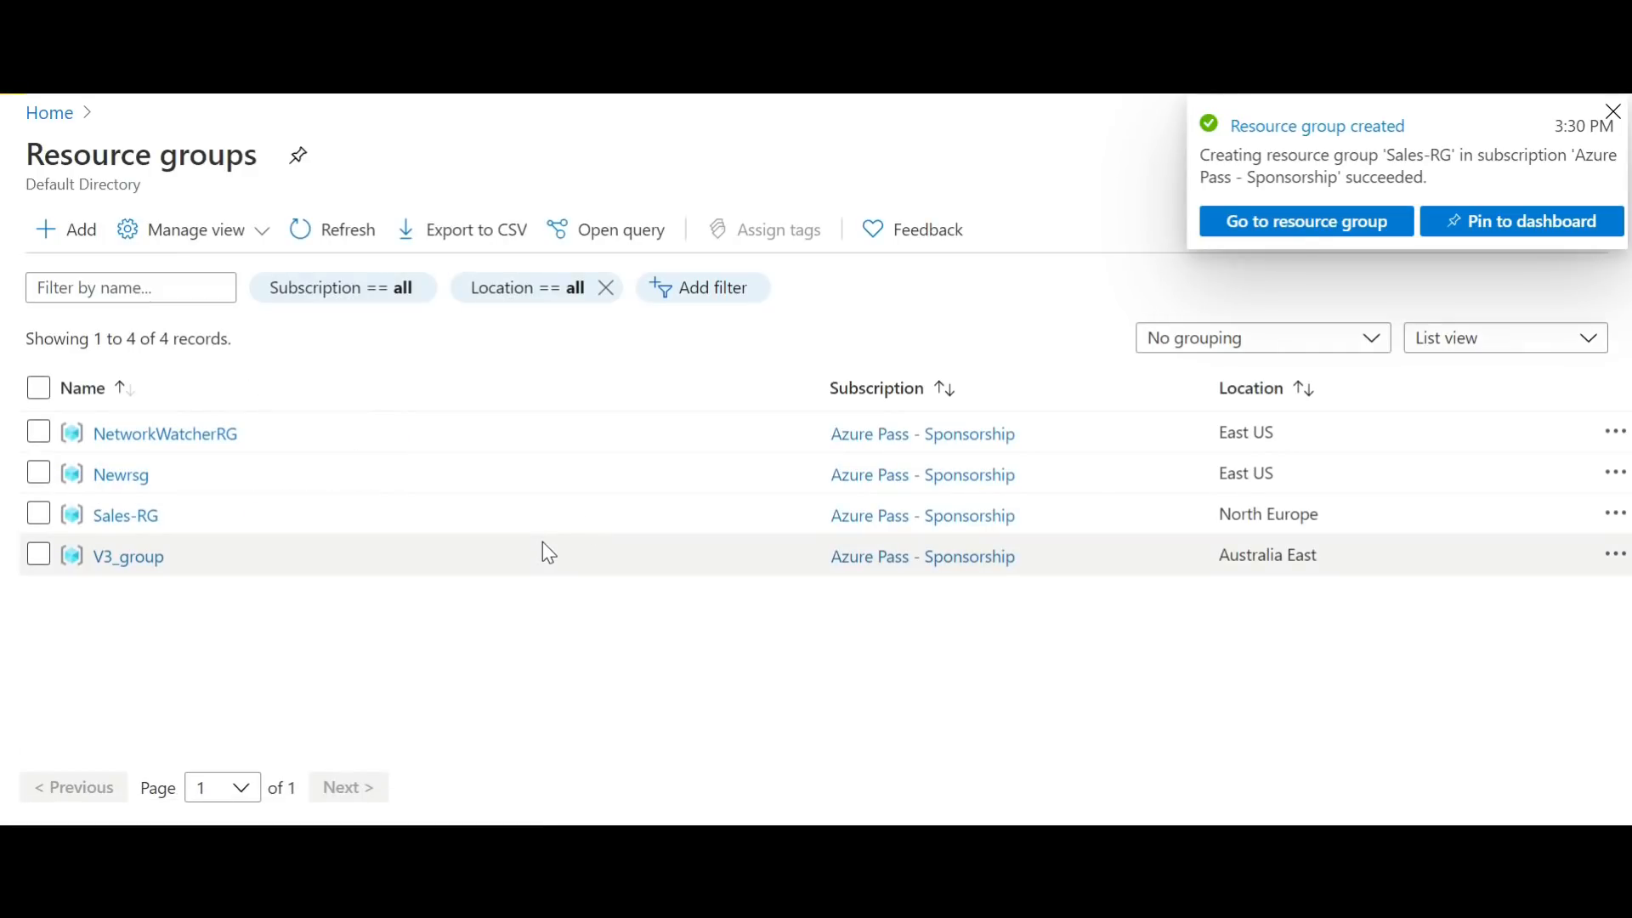
{"action": "left_click", "coordinate": [1613, 112]}
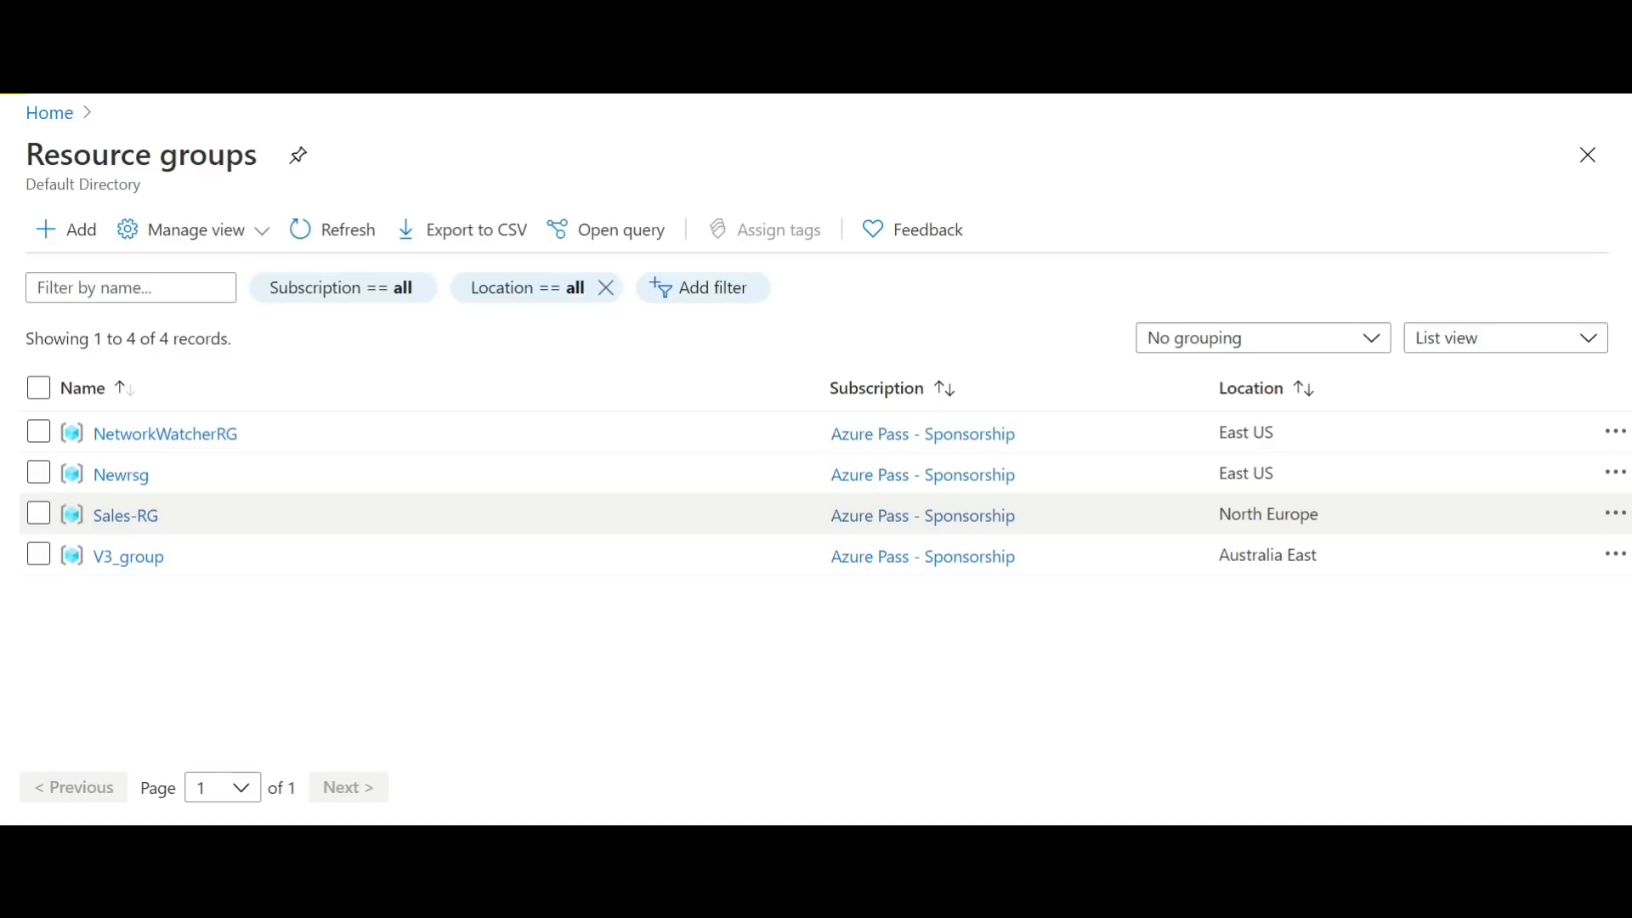
Step: Open the Sales-RG resource group, check its list of resources and return to the portal home page
{"action": "left_click", "coordinate": [133, 527]}
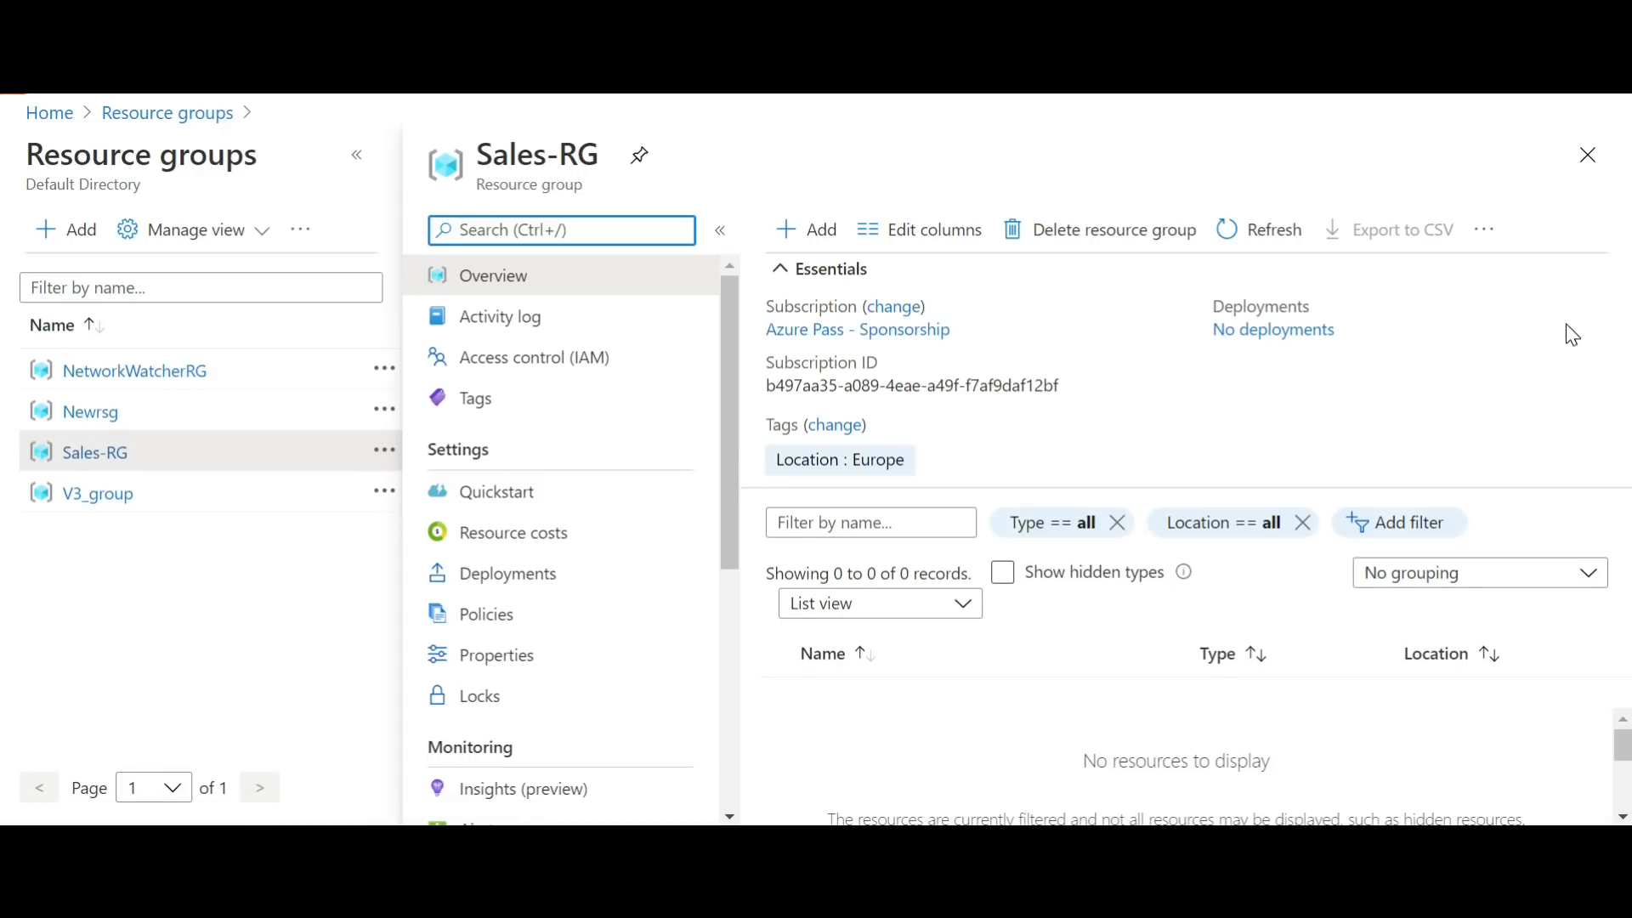
{"action": "left_click", "coordinate": [1623, 816]}
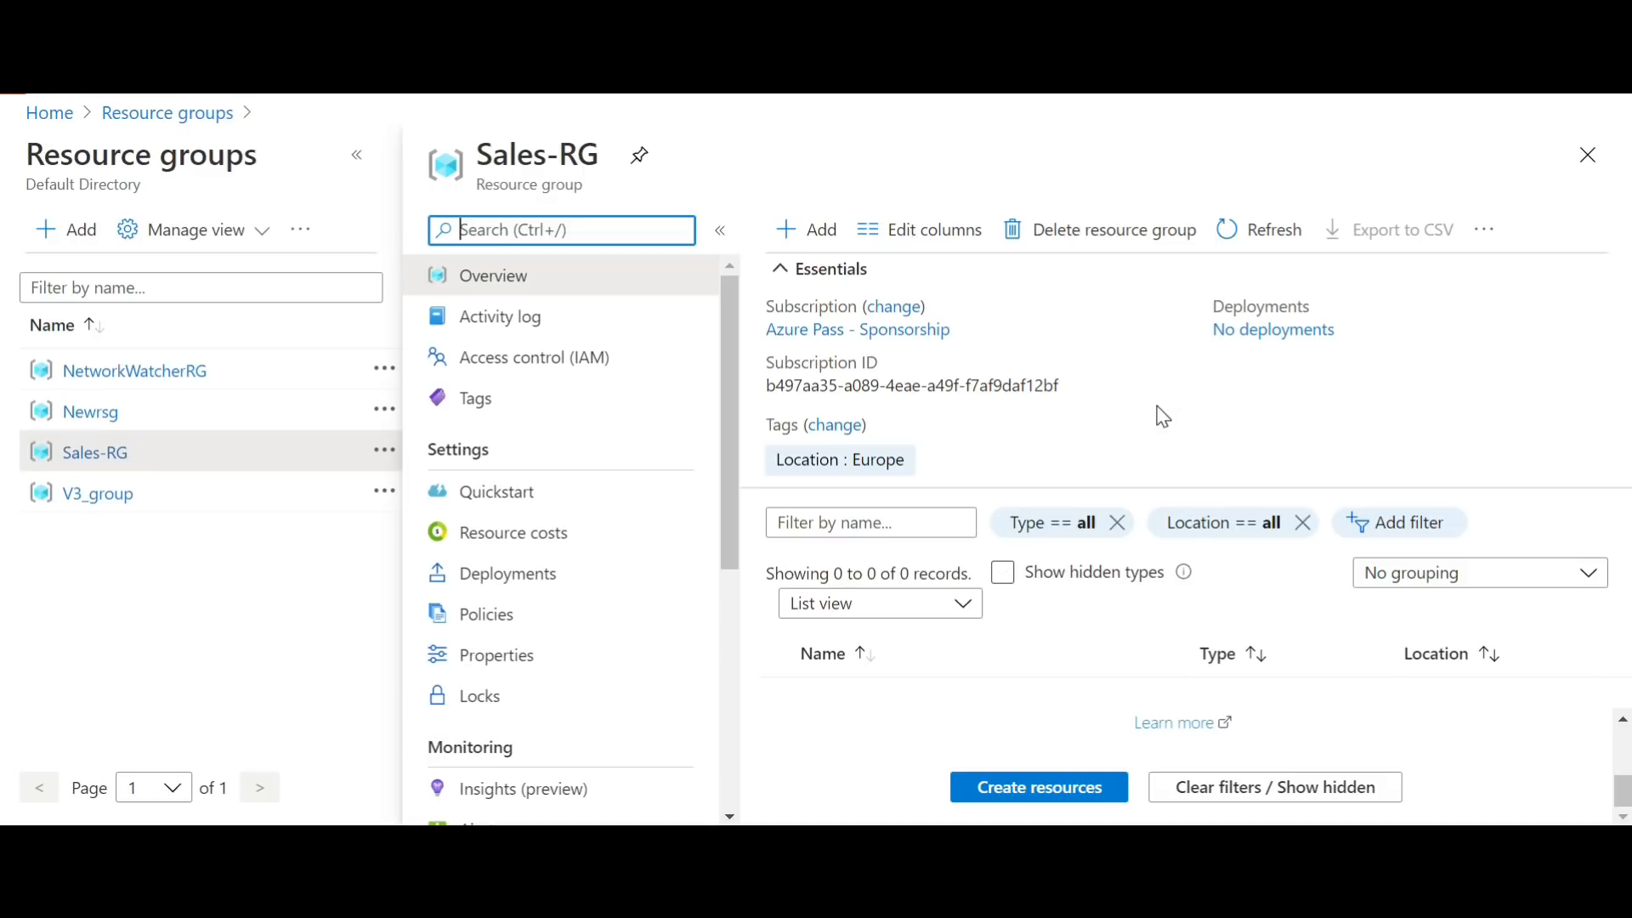
{"action": "left_click", "coordinate": [60, 119]}
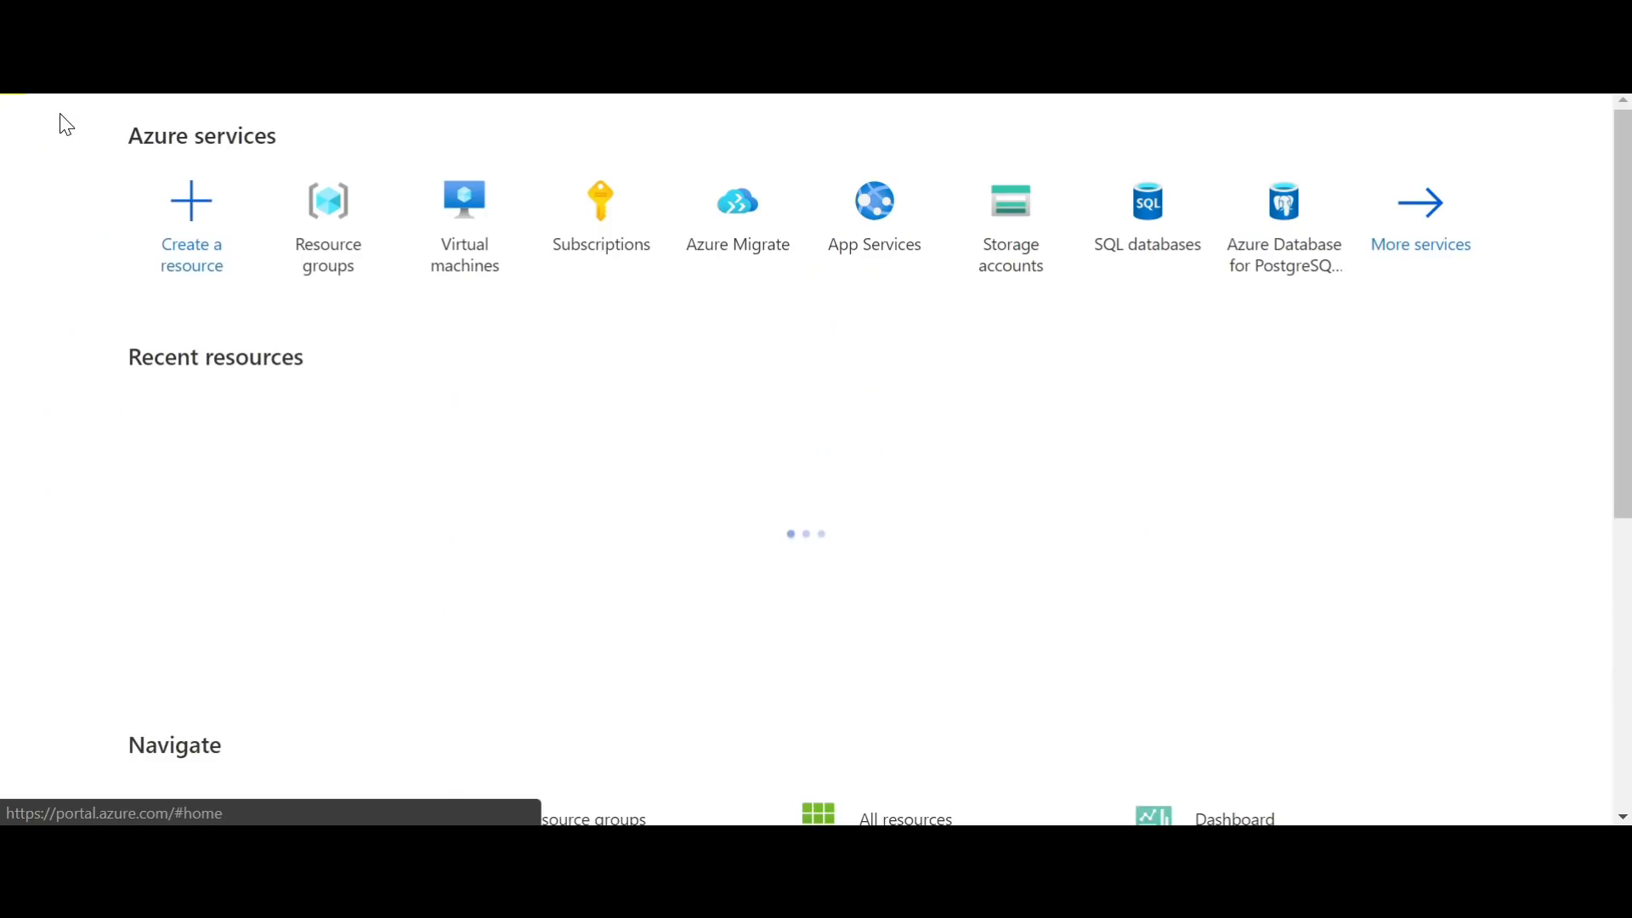
Step: Start creating a new virtual machine from the Windows Server 2016 Datacenter marketplace offering
{"action": "left_click", "coordinate": [185, 260]}
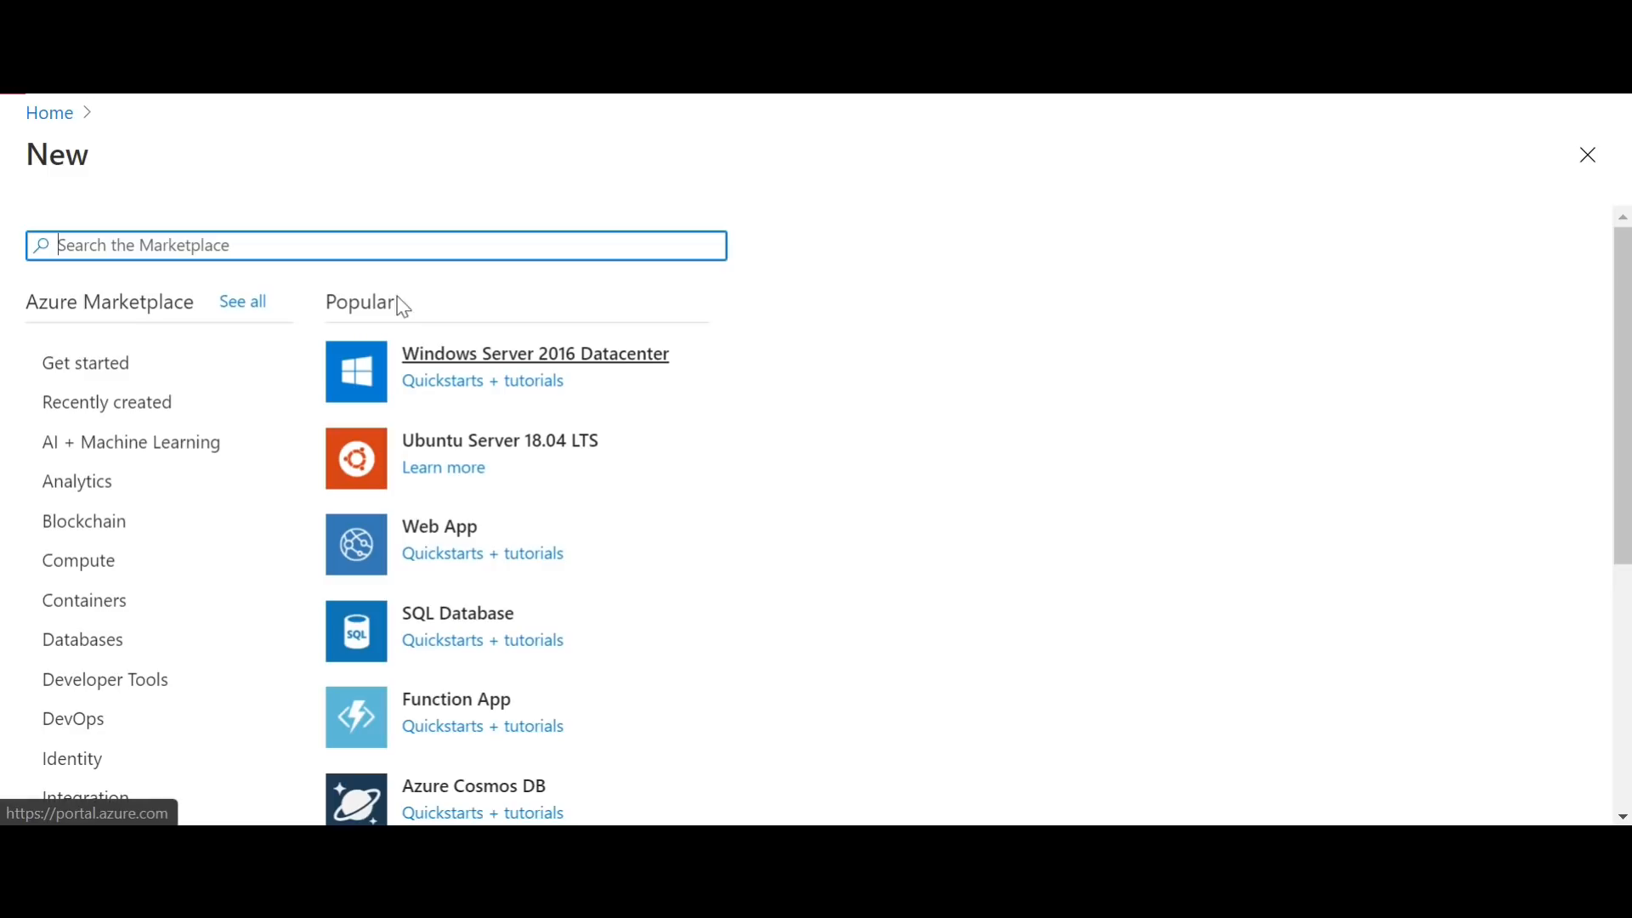
{"action": "left_click", "coordinate": [651, 365]}
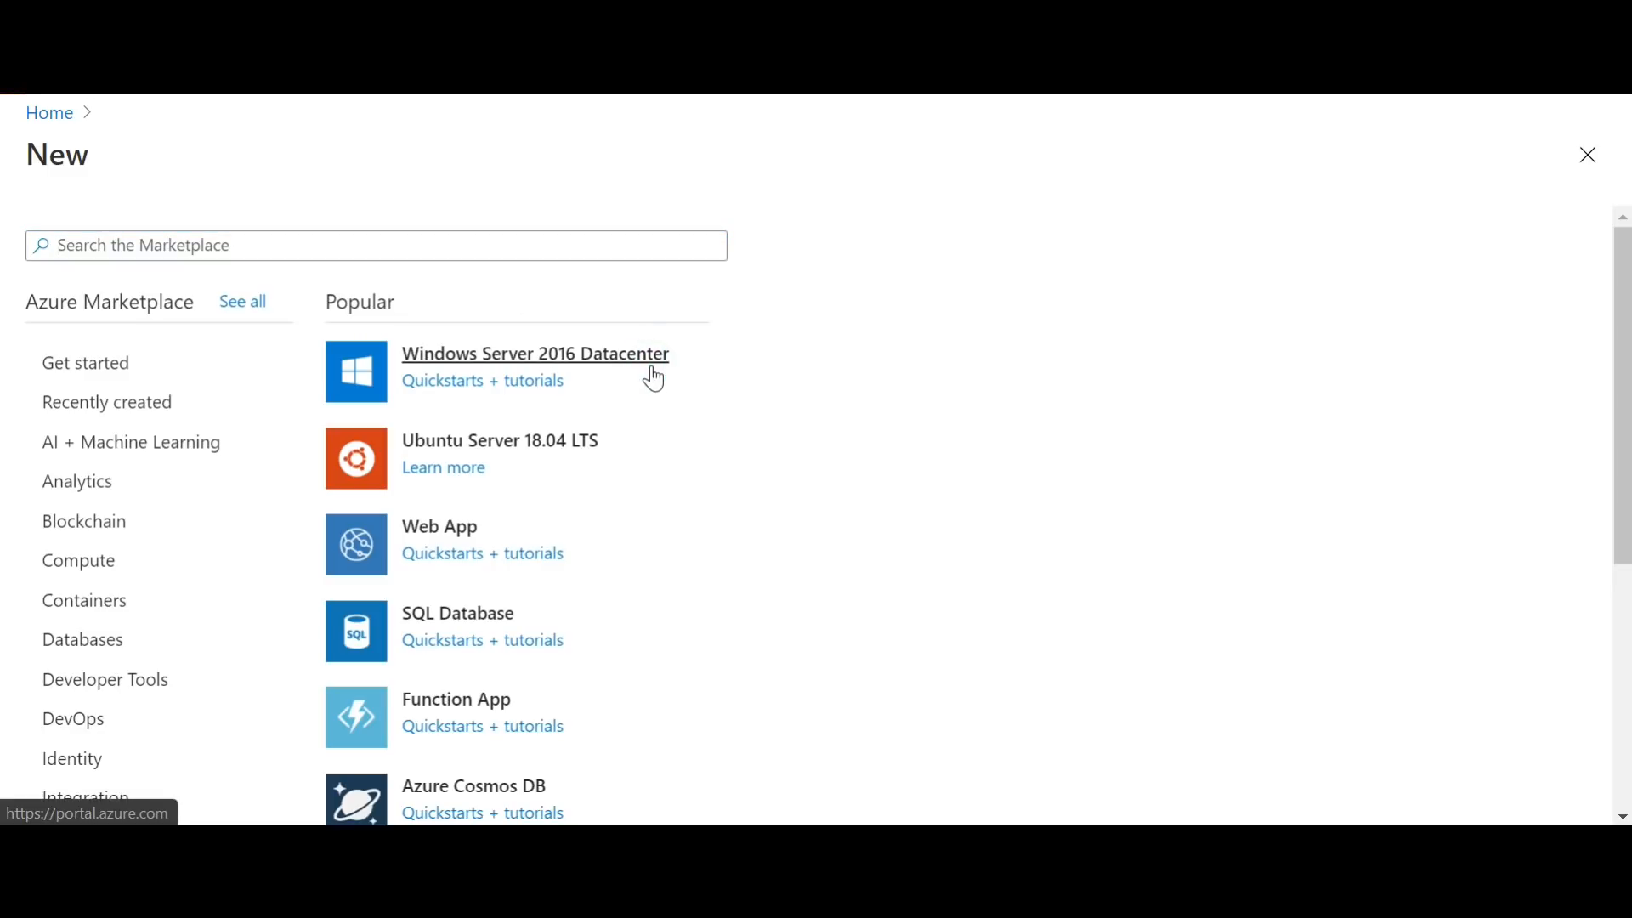
{"action": "left_click", "coordinate": [606, 350]}
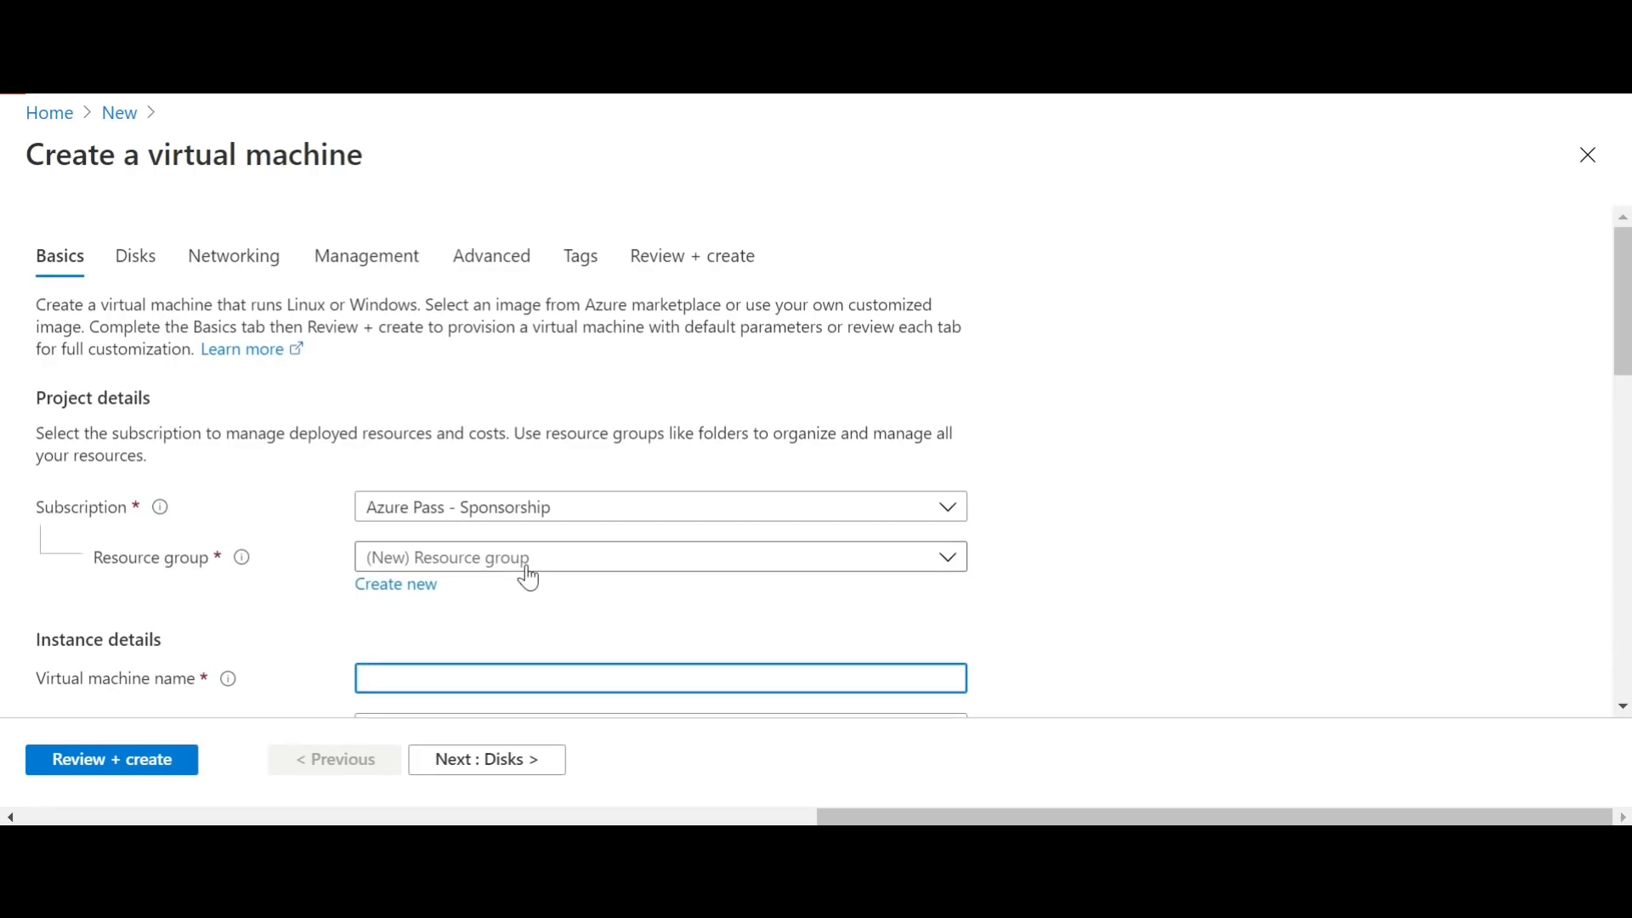
Step: Assign the virtual machine to the existing resource group Sales-RG and name it V16
{"action": "left_click", "coordinate": [527, 565]}
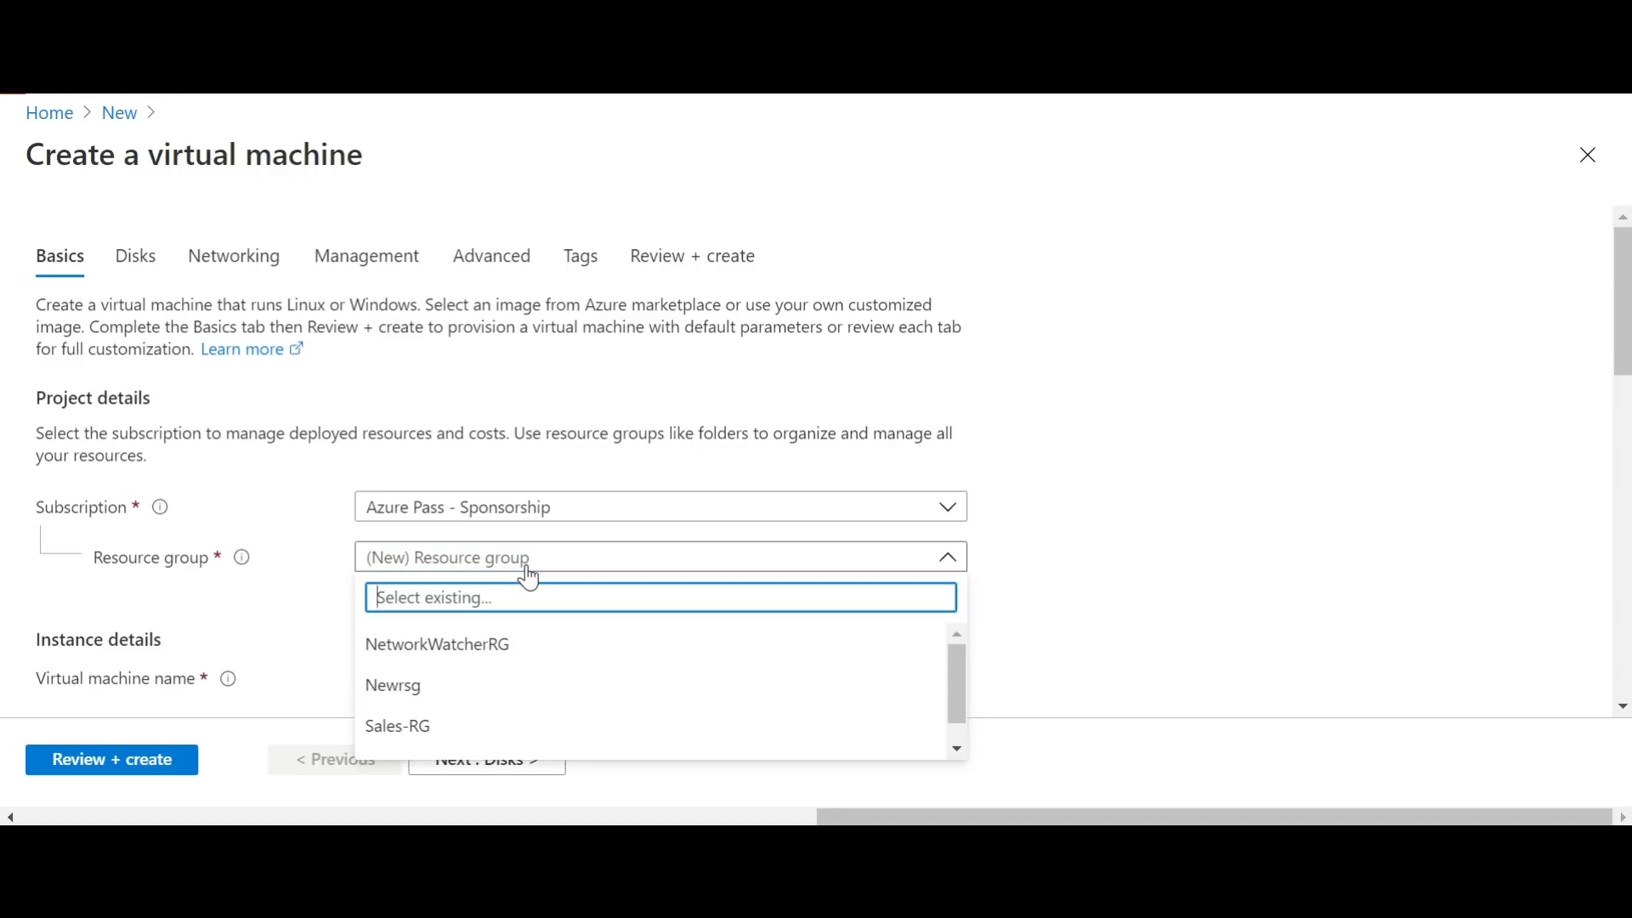
{"action": "left_click", "coordinate": [408, 744]}
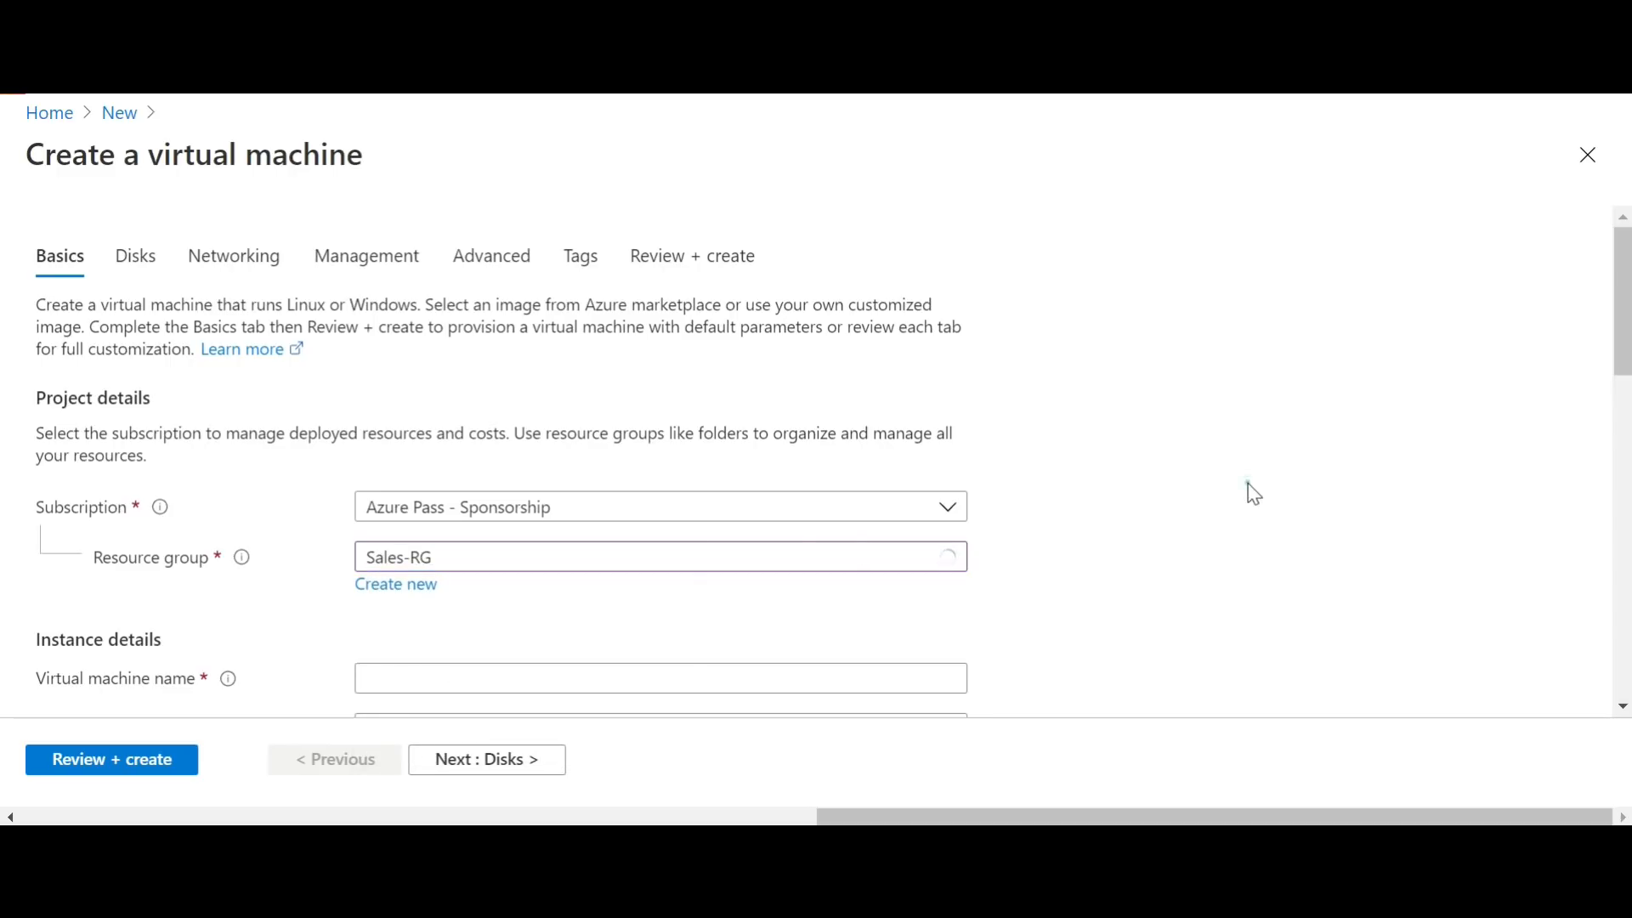
{"action": "left_click_drag", "start_coordinate": [1625, 293], "coordinate": [1627, 366]}
{"action": "left_click", "coordinate": [776, 357]}
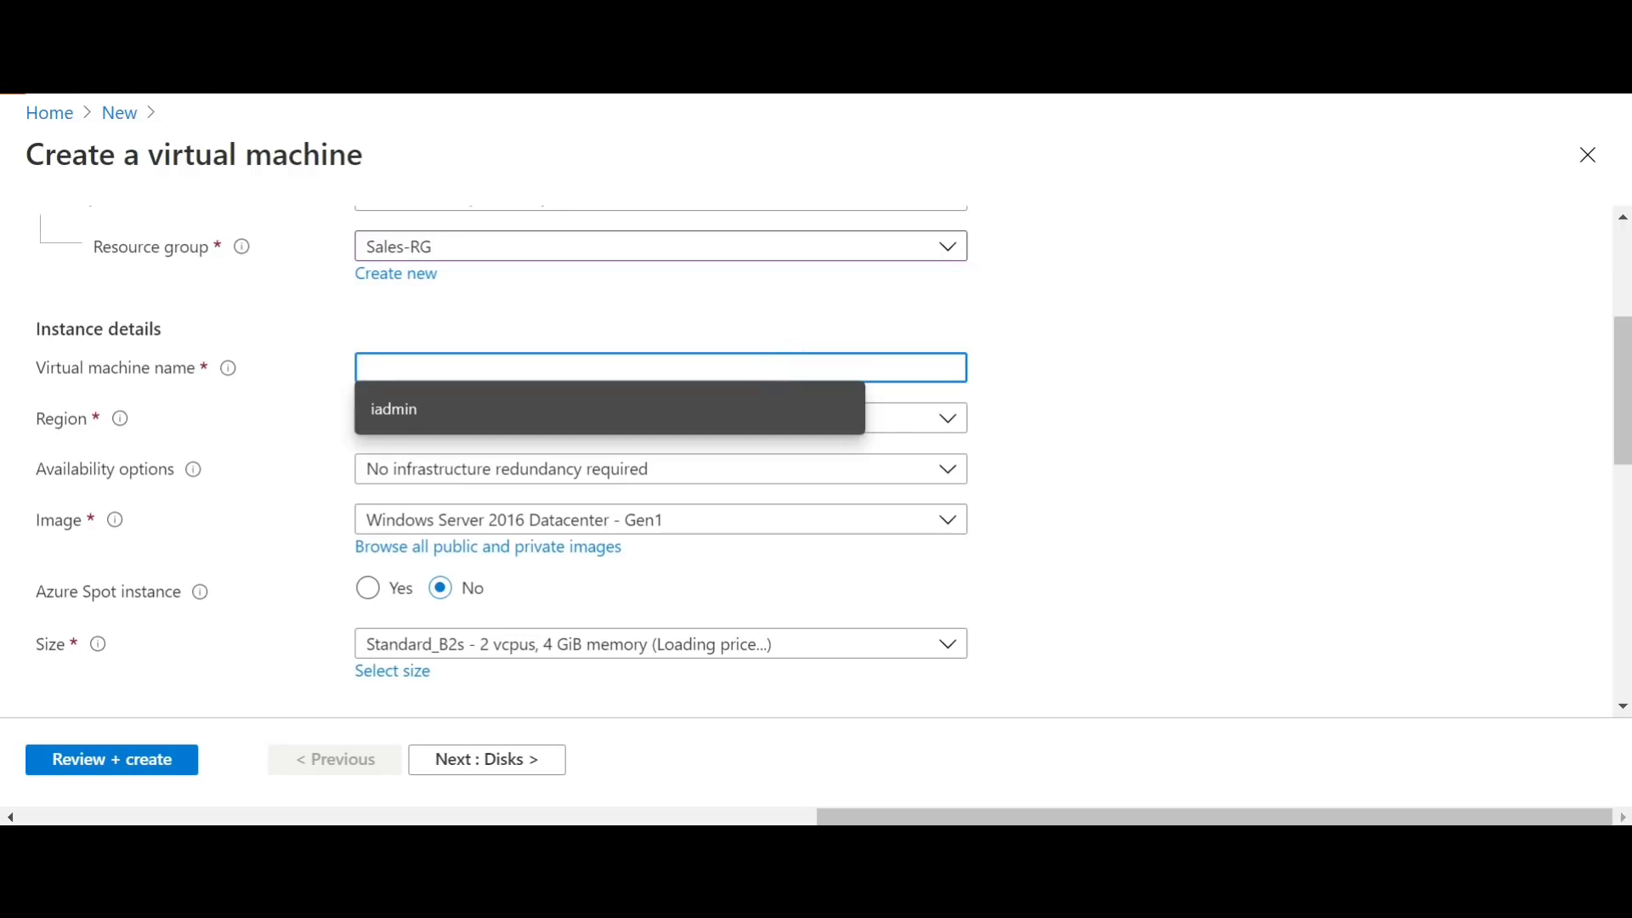
{"action": "type", "text": "V16"}
{"action": "key", "text": "Tab"}
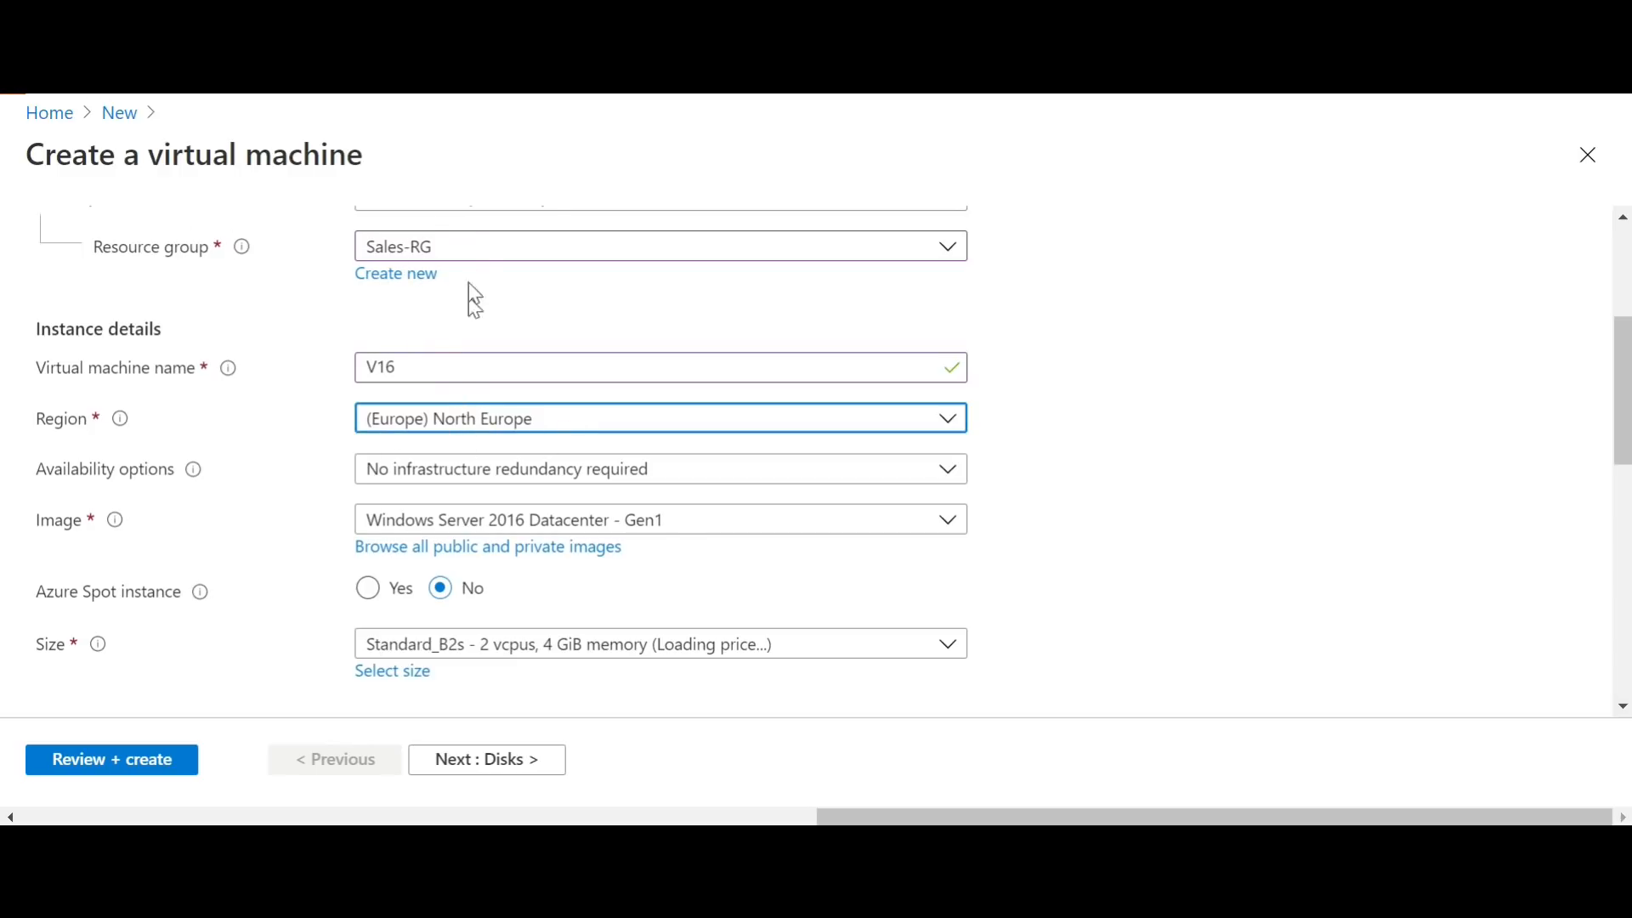
Step: Set the virtual machine's region to (Asia Pacific) Australia East and check the available images, keeping Windows Server 2016 Datacenter - Gen1
{"action": "left_click", "coordinate": [613, 418]}
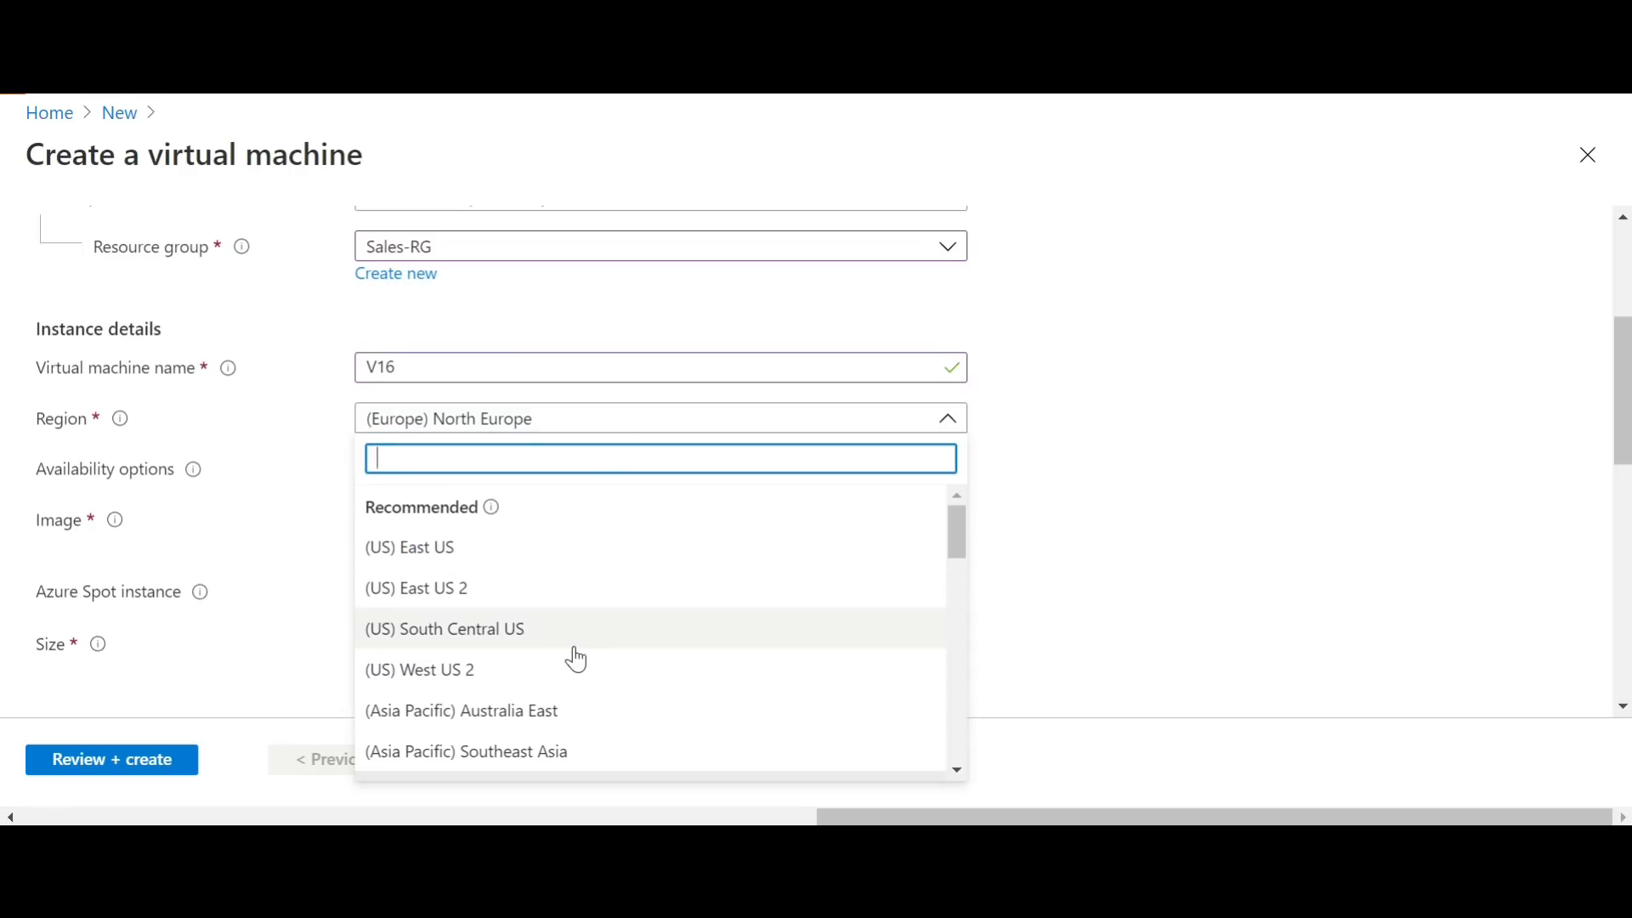
{"action": "left_click", "coordinate": [562, 716]}
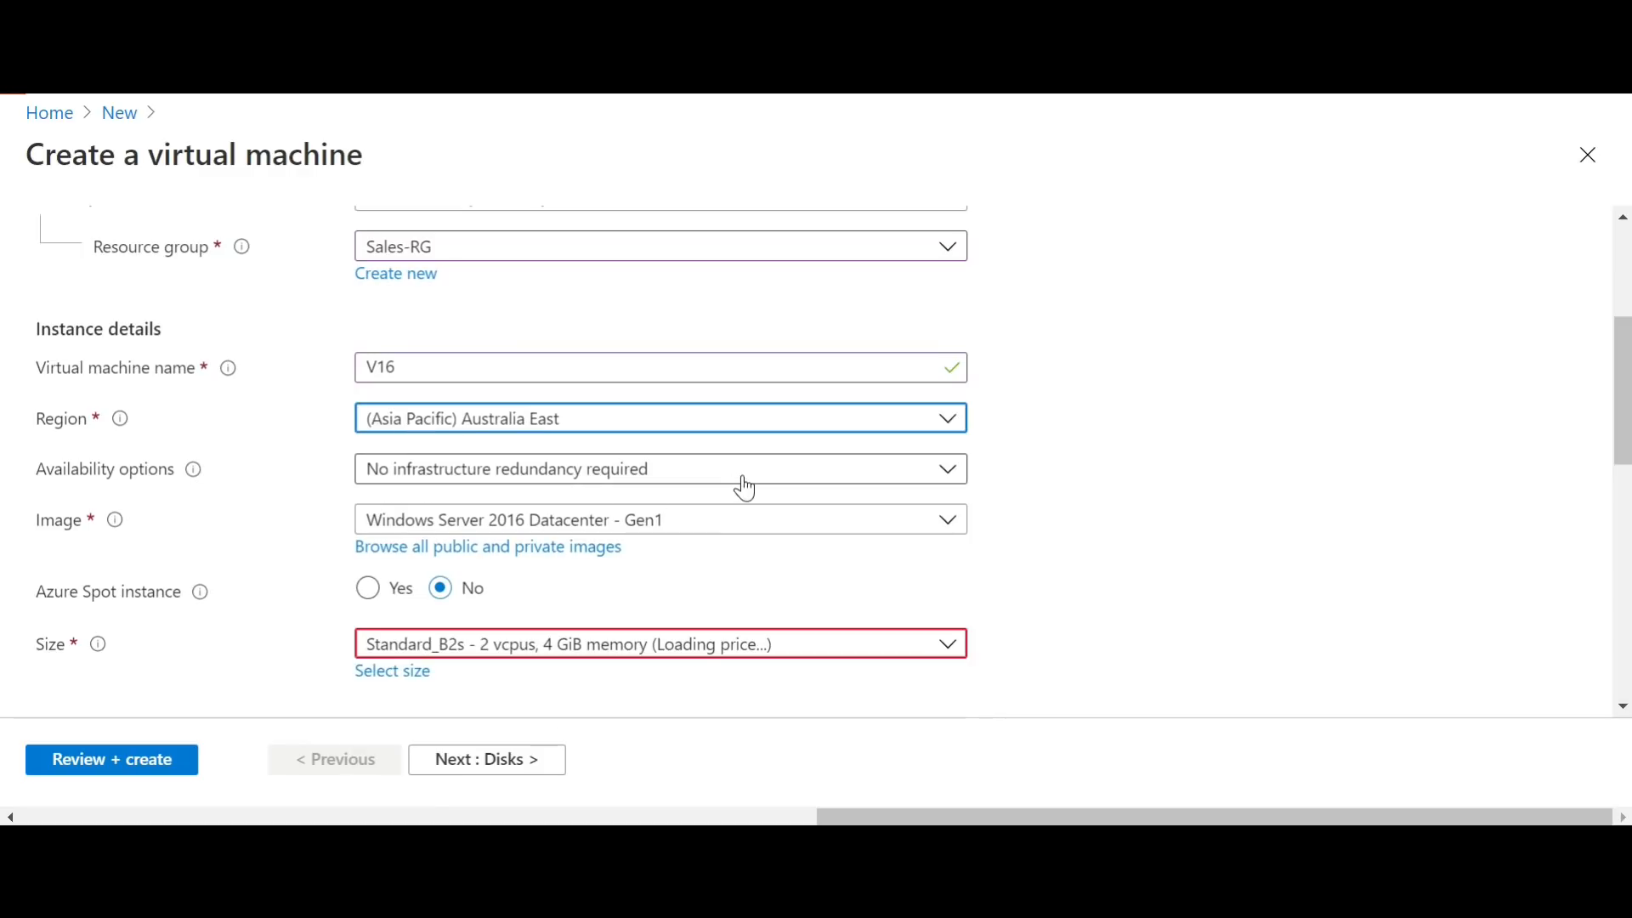
{"action": "left_click", "coordinate": [628, 522]}
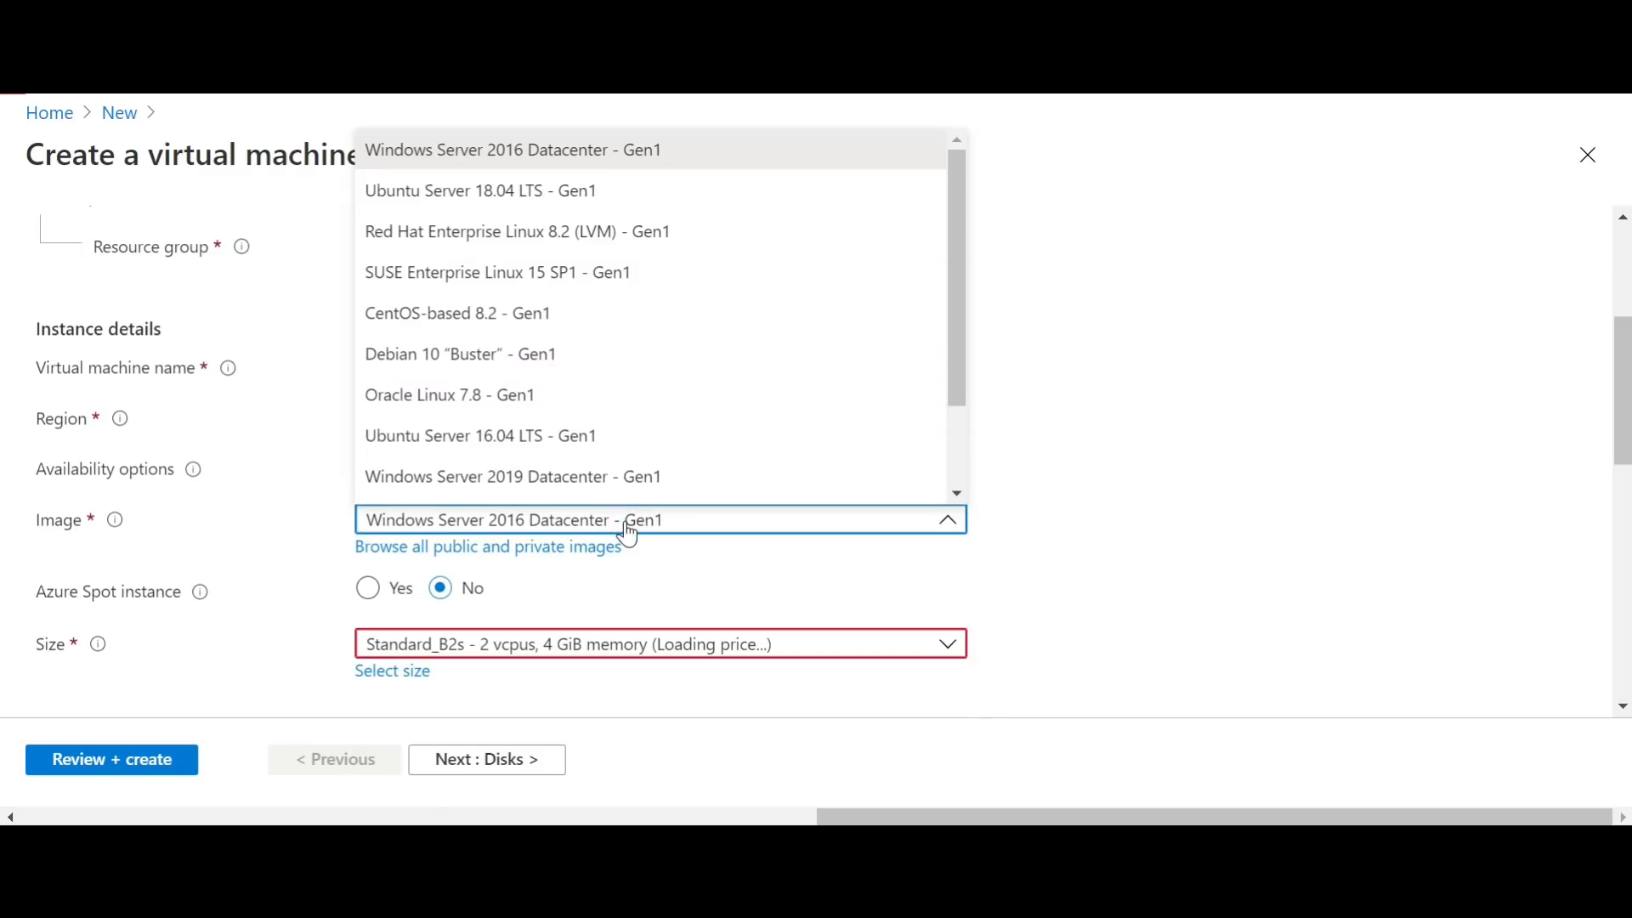
{"action": "left_click", "coordinate": [1189, 584]}
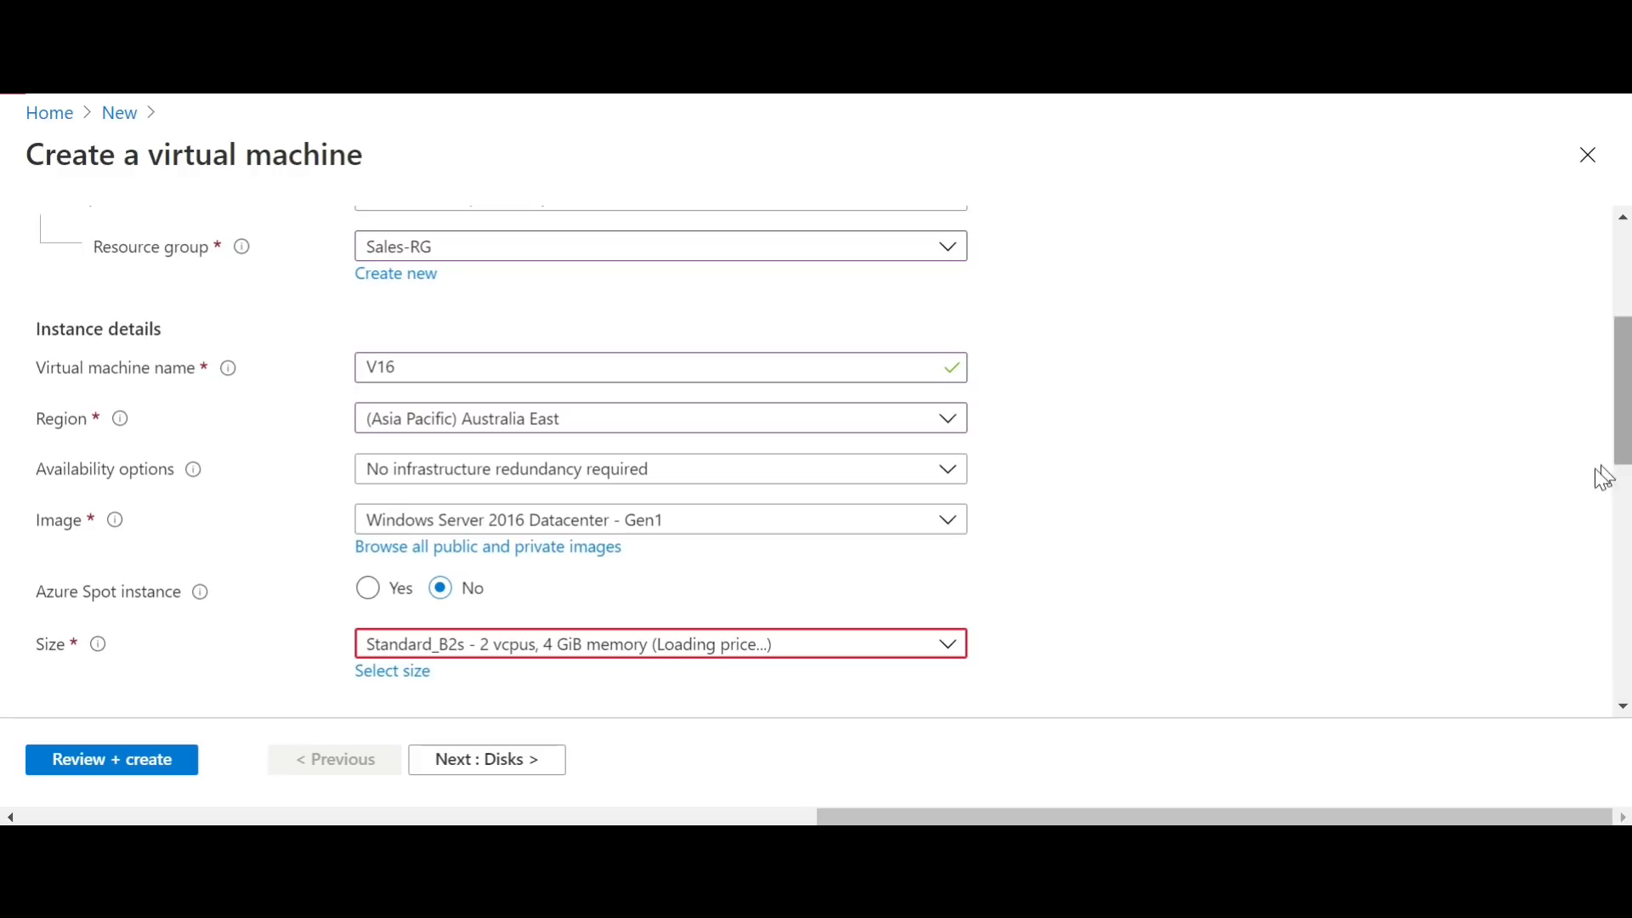
Step: Set the administrator username to iadmin, then enter and confirm the account password
{"action": "scroll", "coordinate": [1626, 477], "scroll_direction": "down", "scroll_amount": 5}
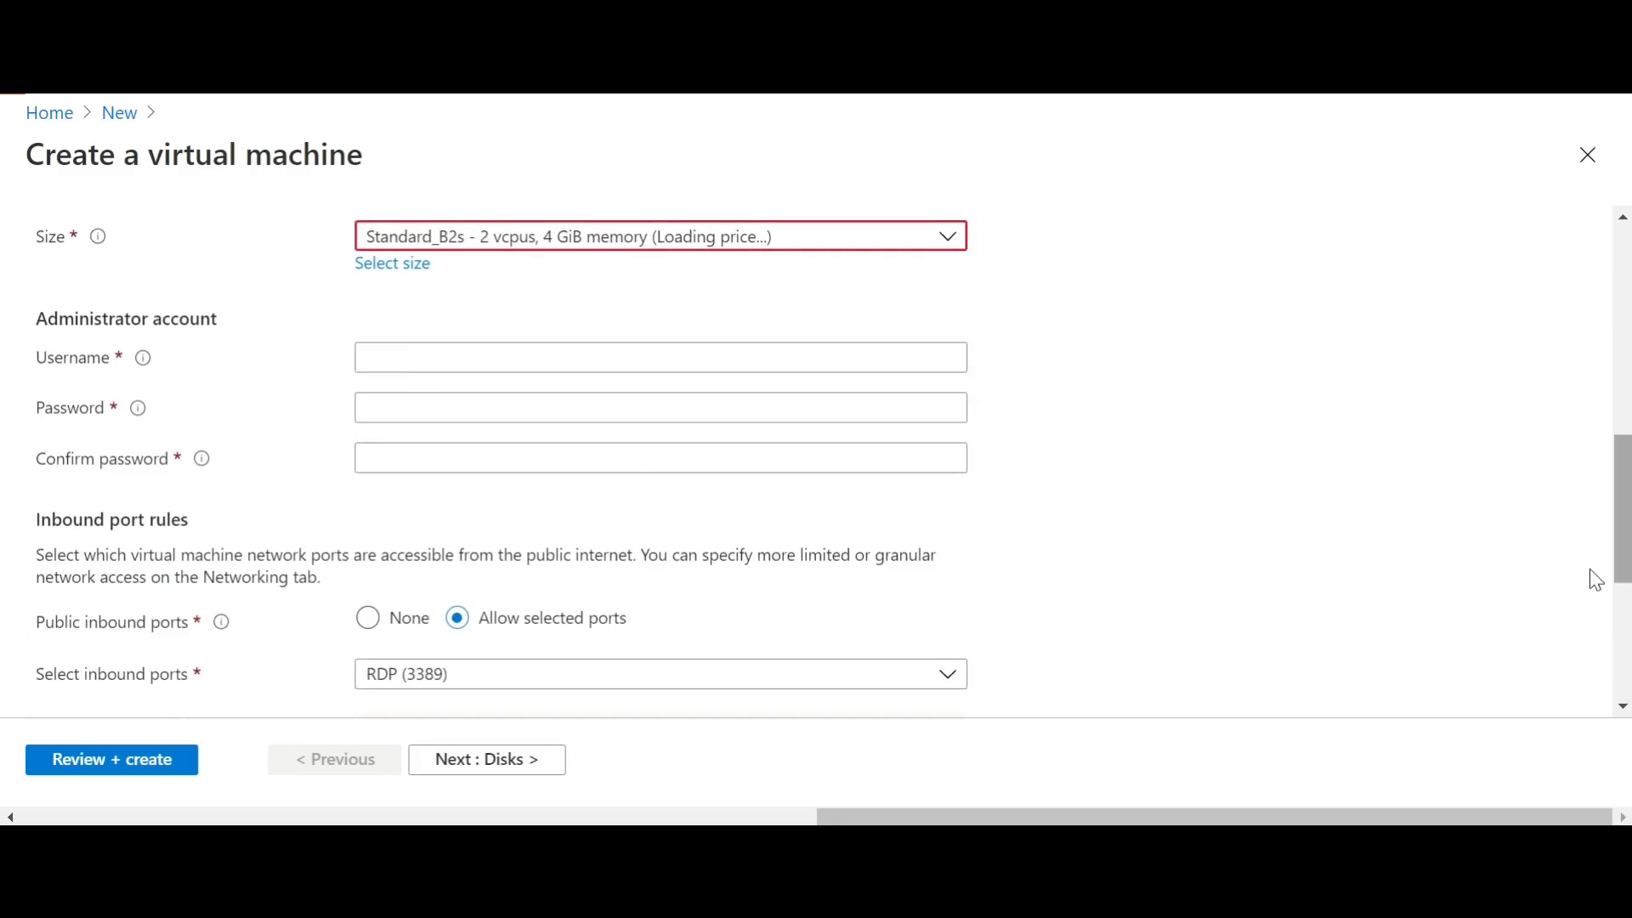
{"action": "left_click", "coordinate": [595, 350]}
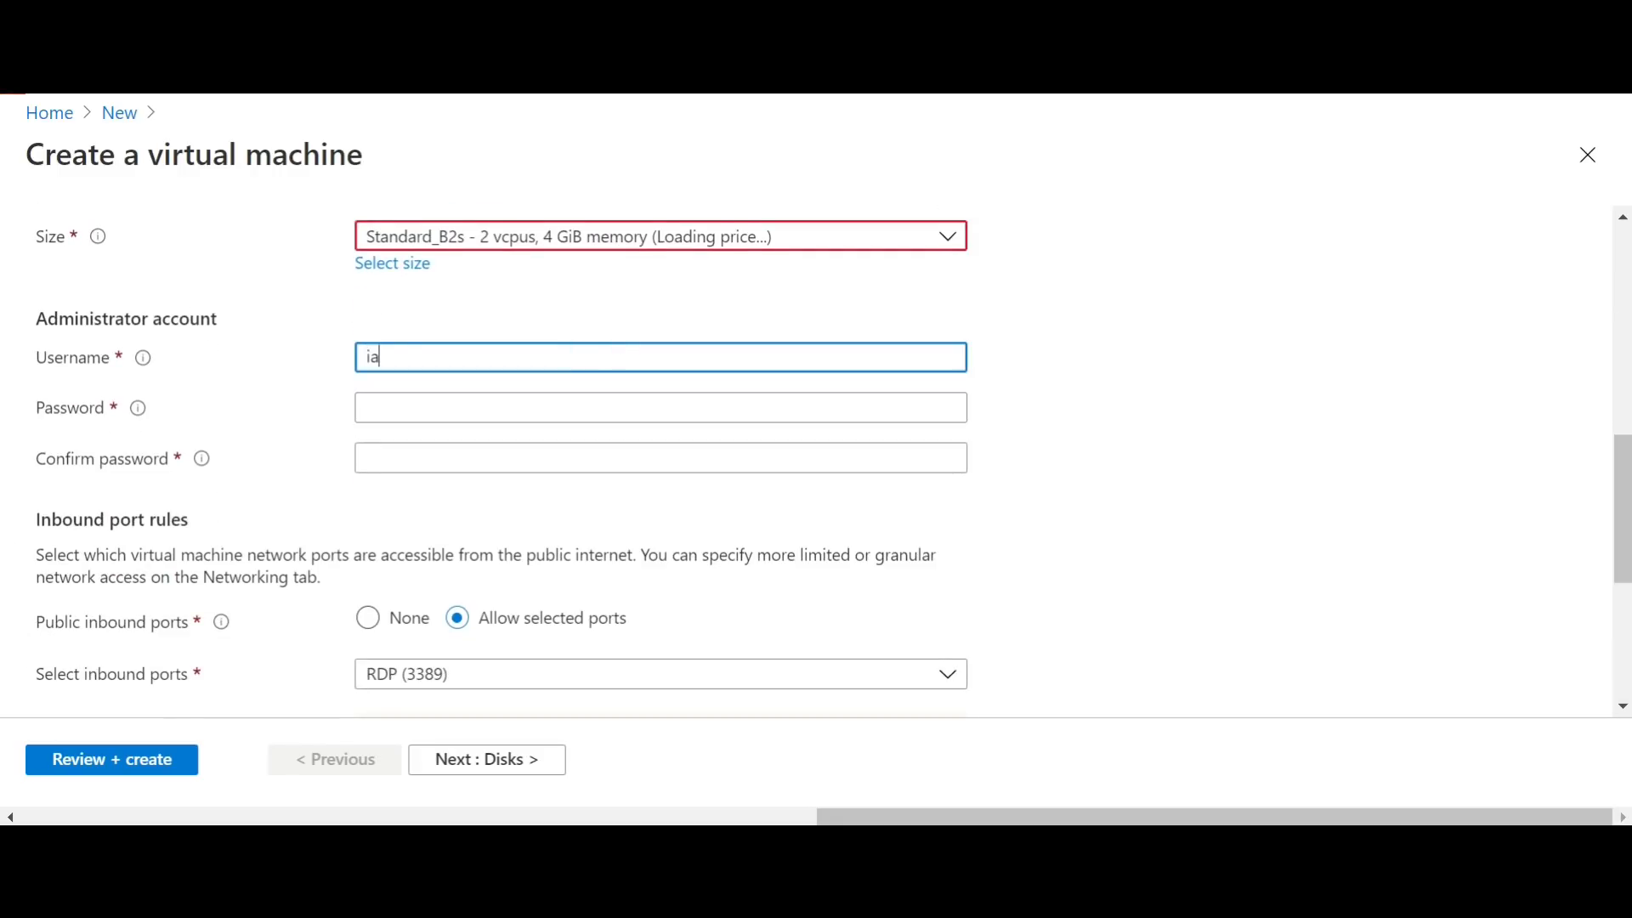
{"action": "key", "text": "Tab"}
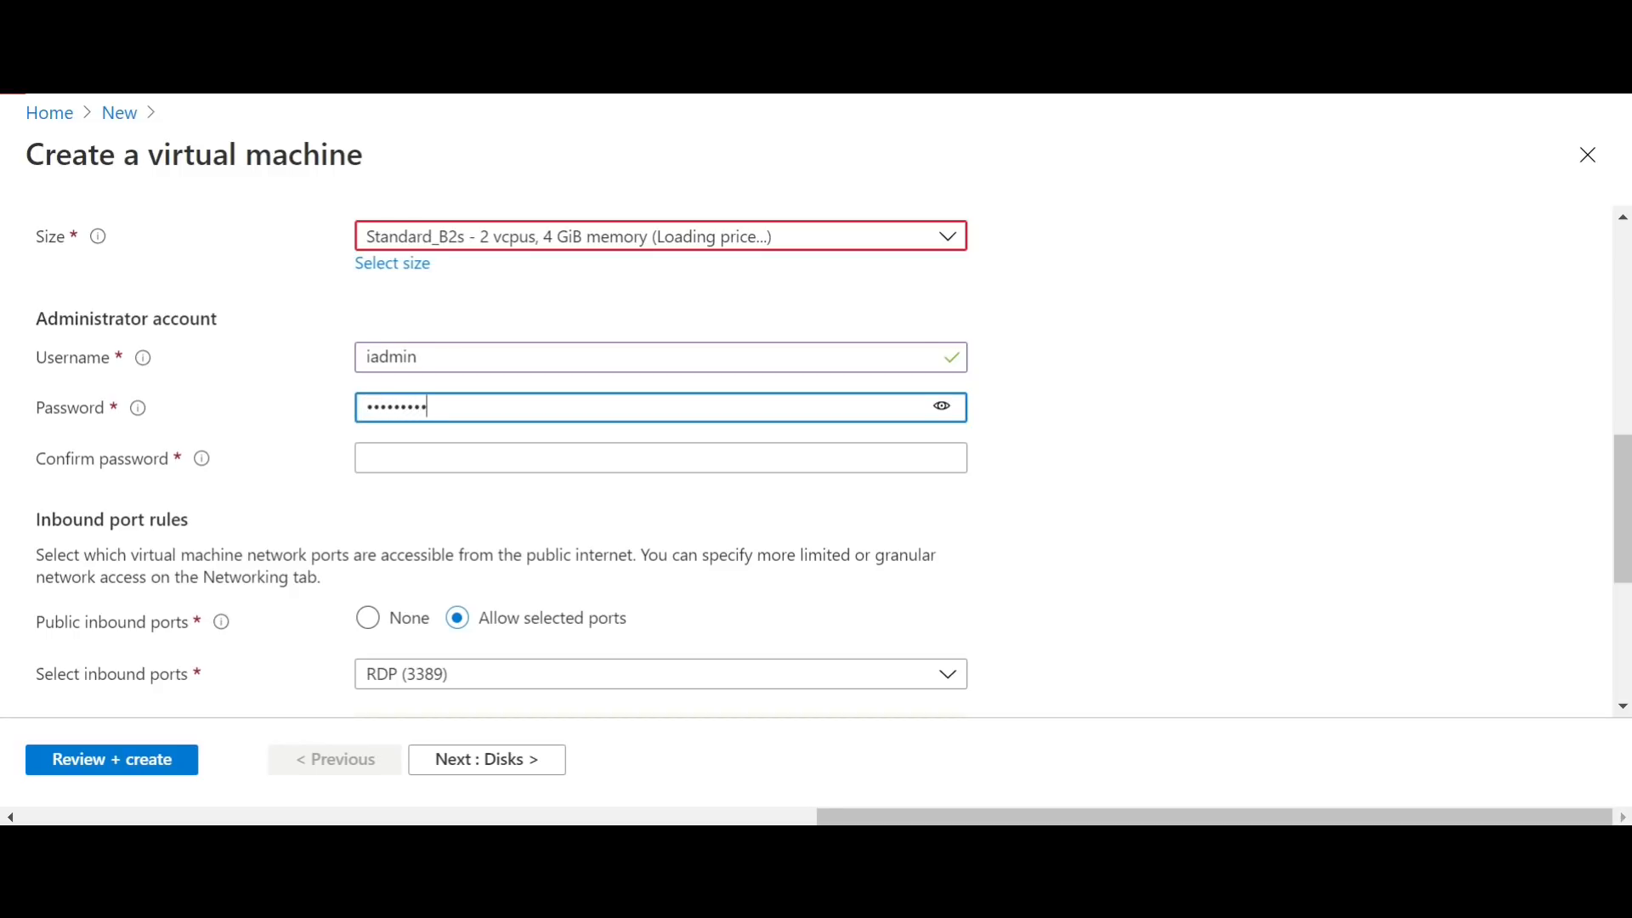
{"action": "key", "text": "Tab"}
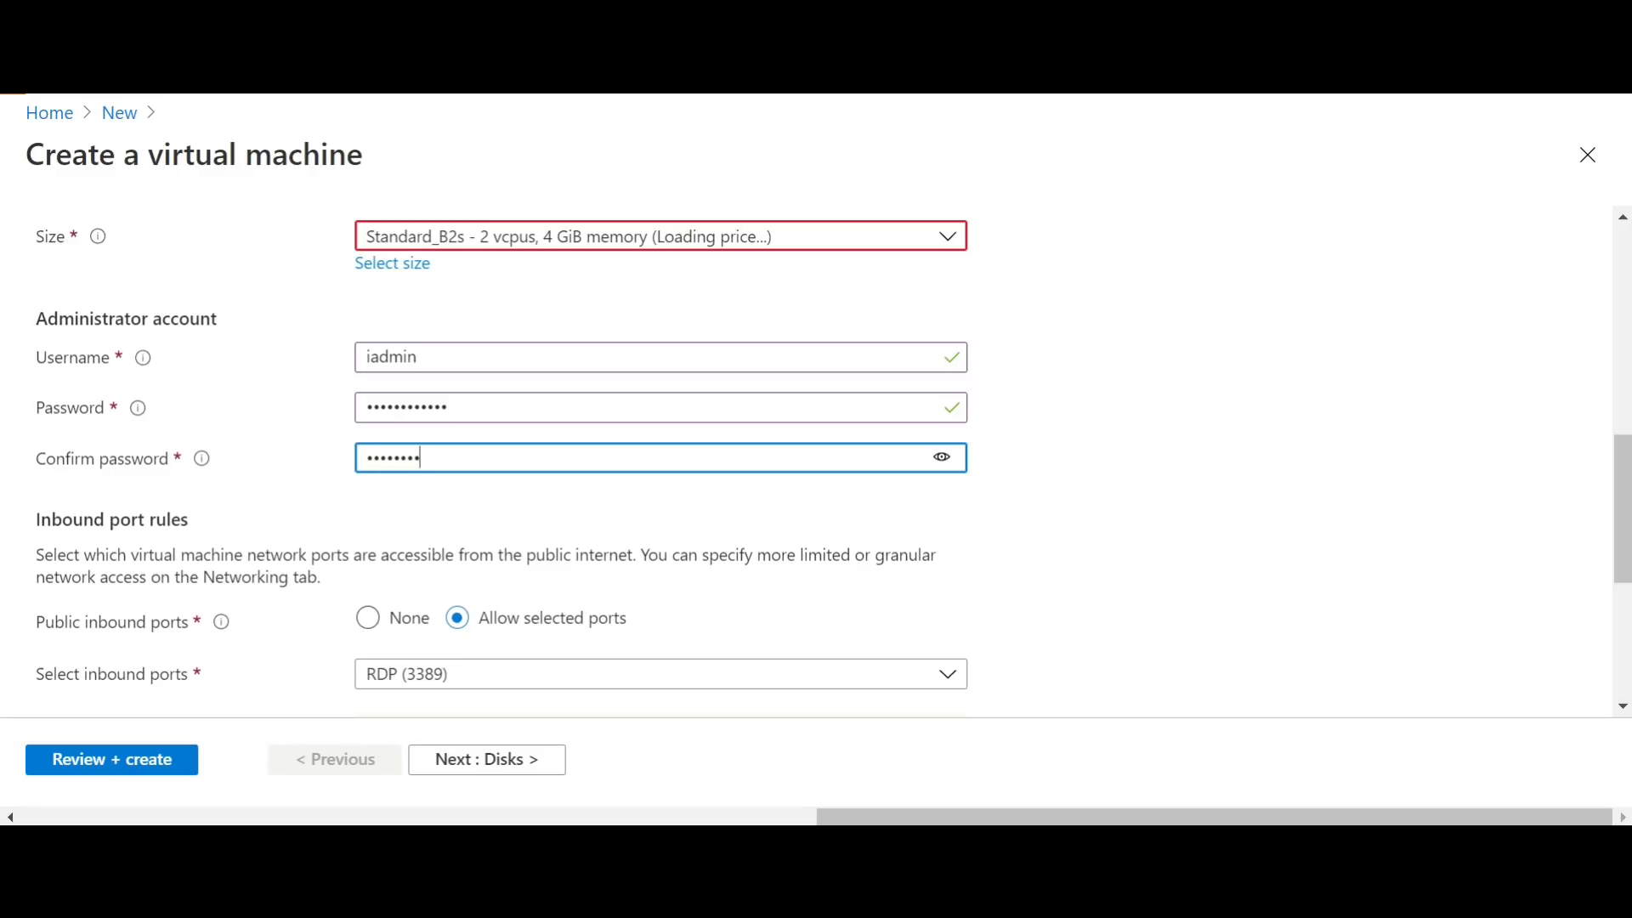
{"action": "key", "text": "Tab"}
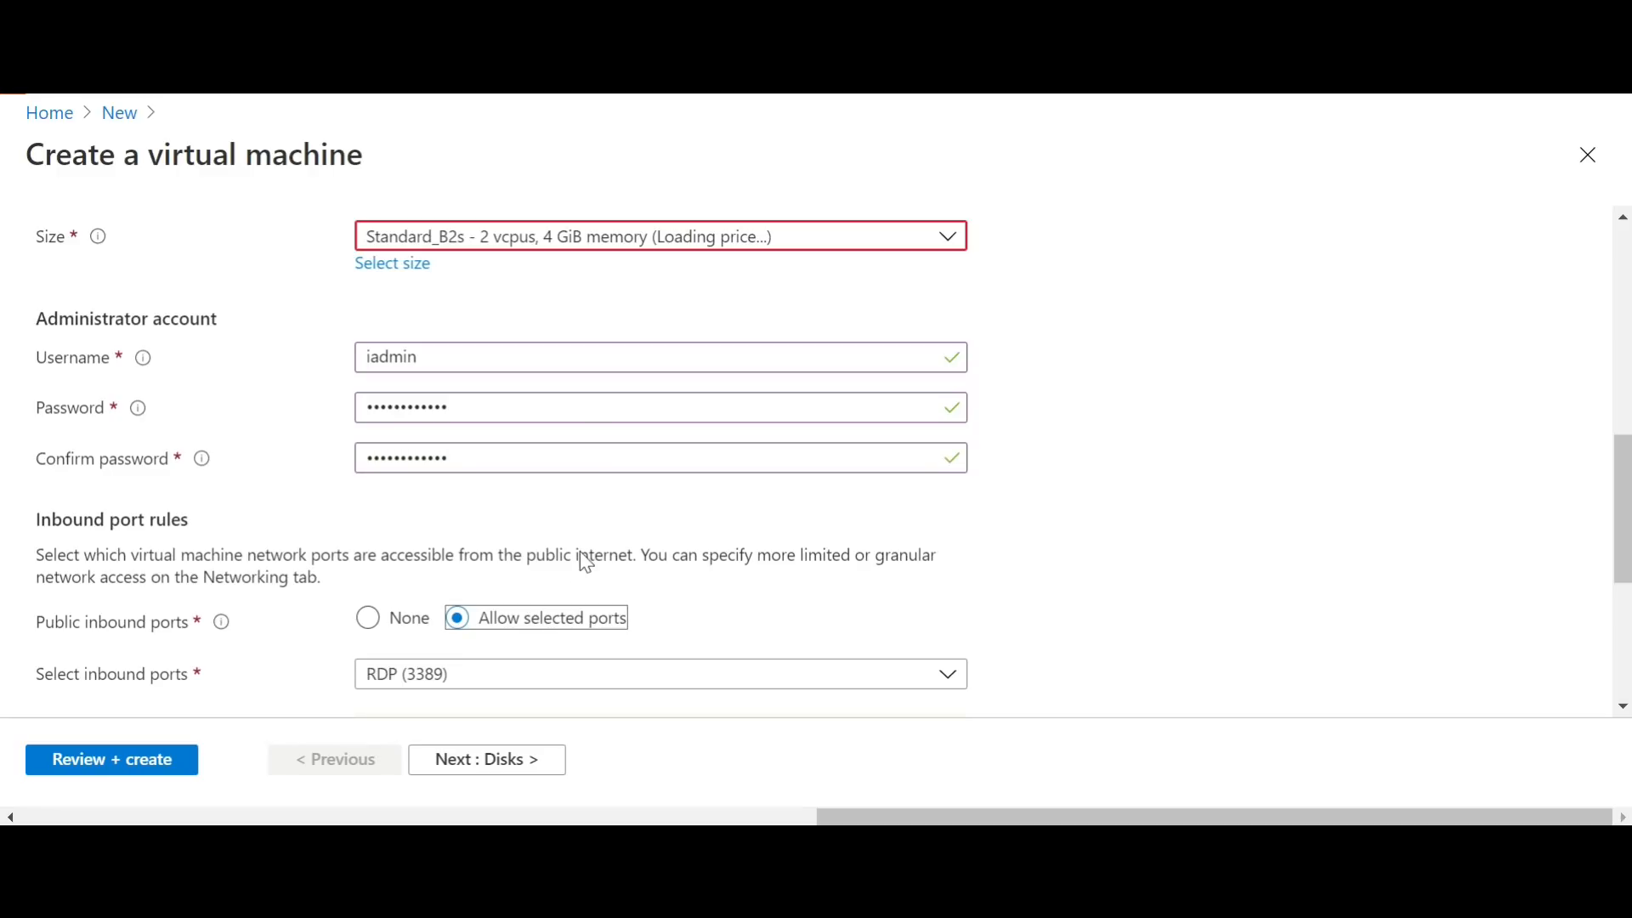
Step: Choose to use an existing Windows Server license and confirm eligibility for the Azure Hybrid Benefit
{"action": "scroll", "coordinate": [677, 575], "scroll_direction": "down", "scroll_amount": 4}
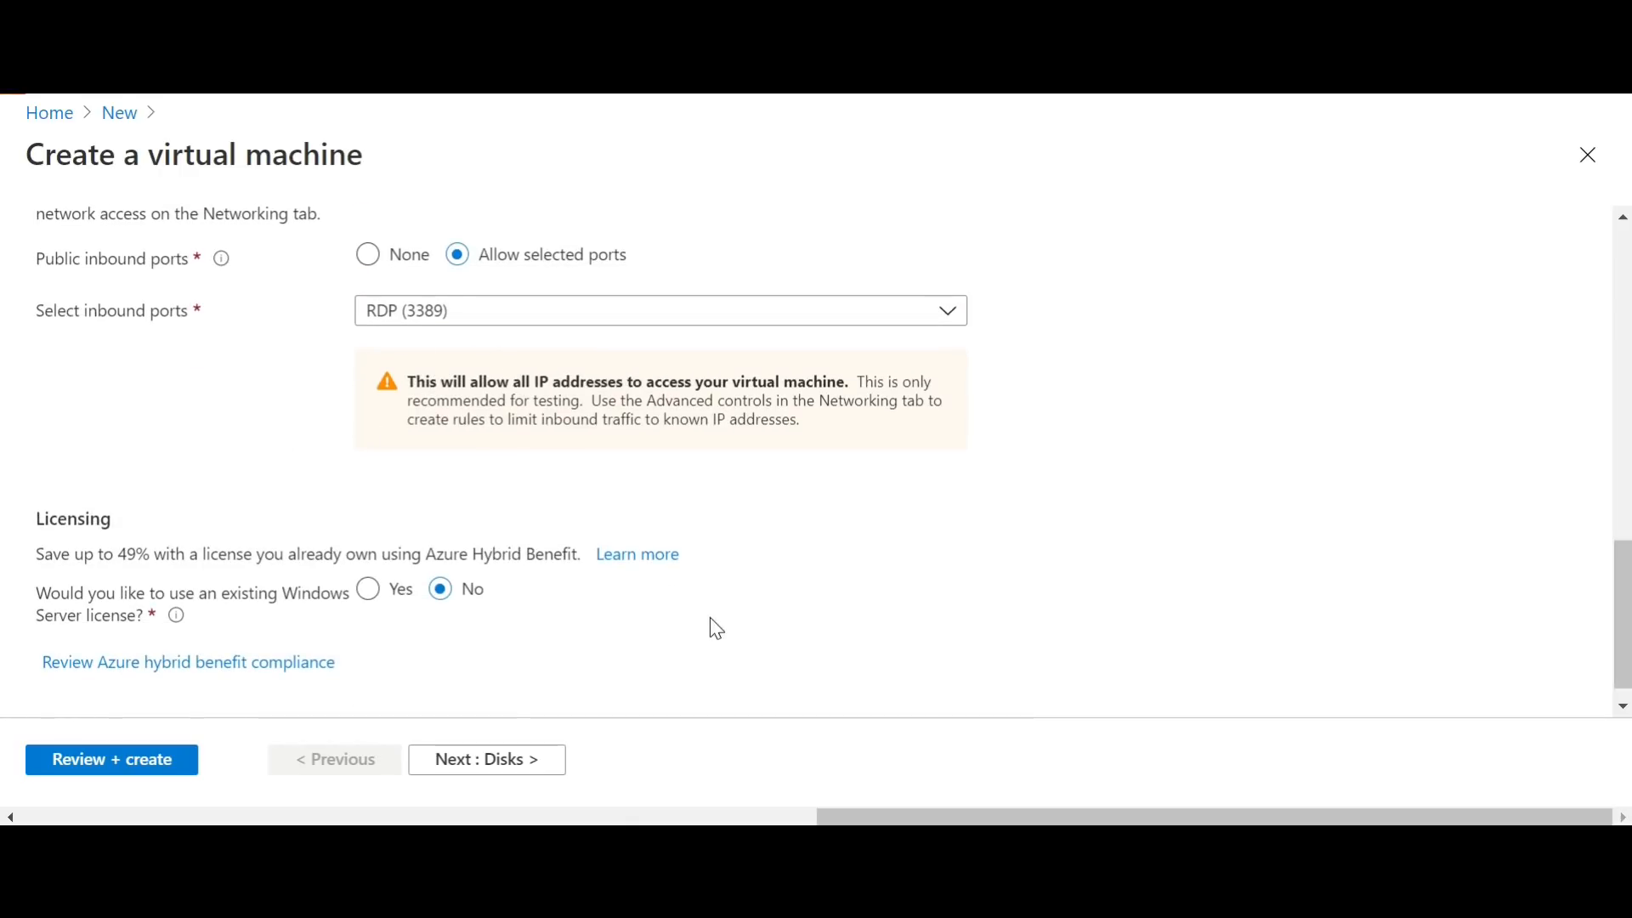
{"action": "scroll", "coordinate": [7, 556], "scroll_direction": "down", "scroll_amount": 1}
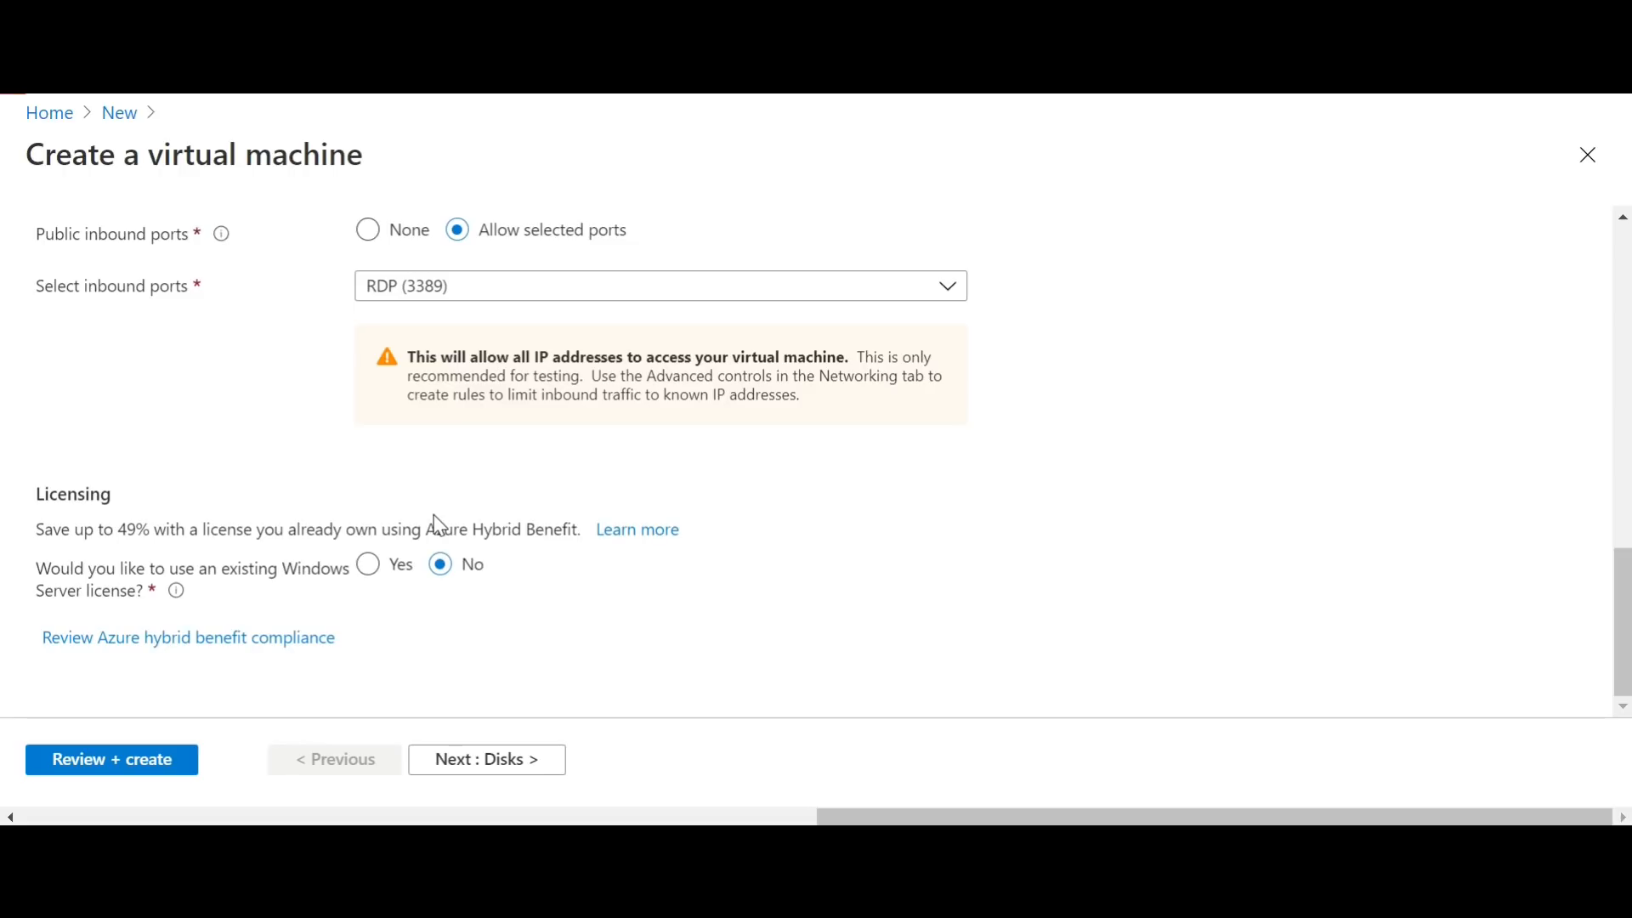
{"action": "left_click", "coordinate": [368, 566]}
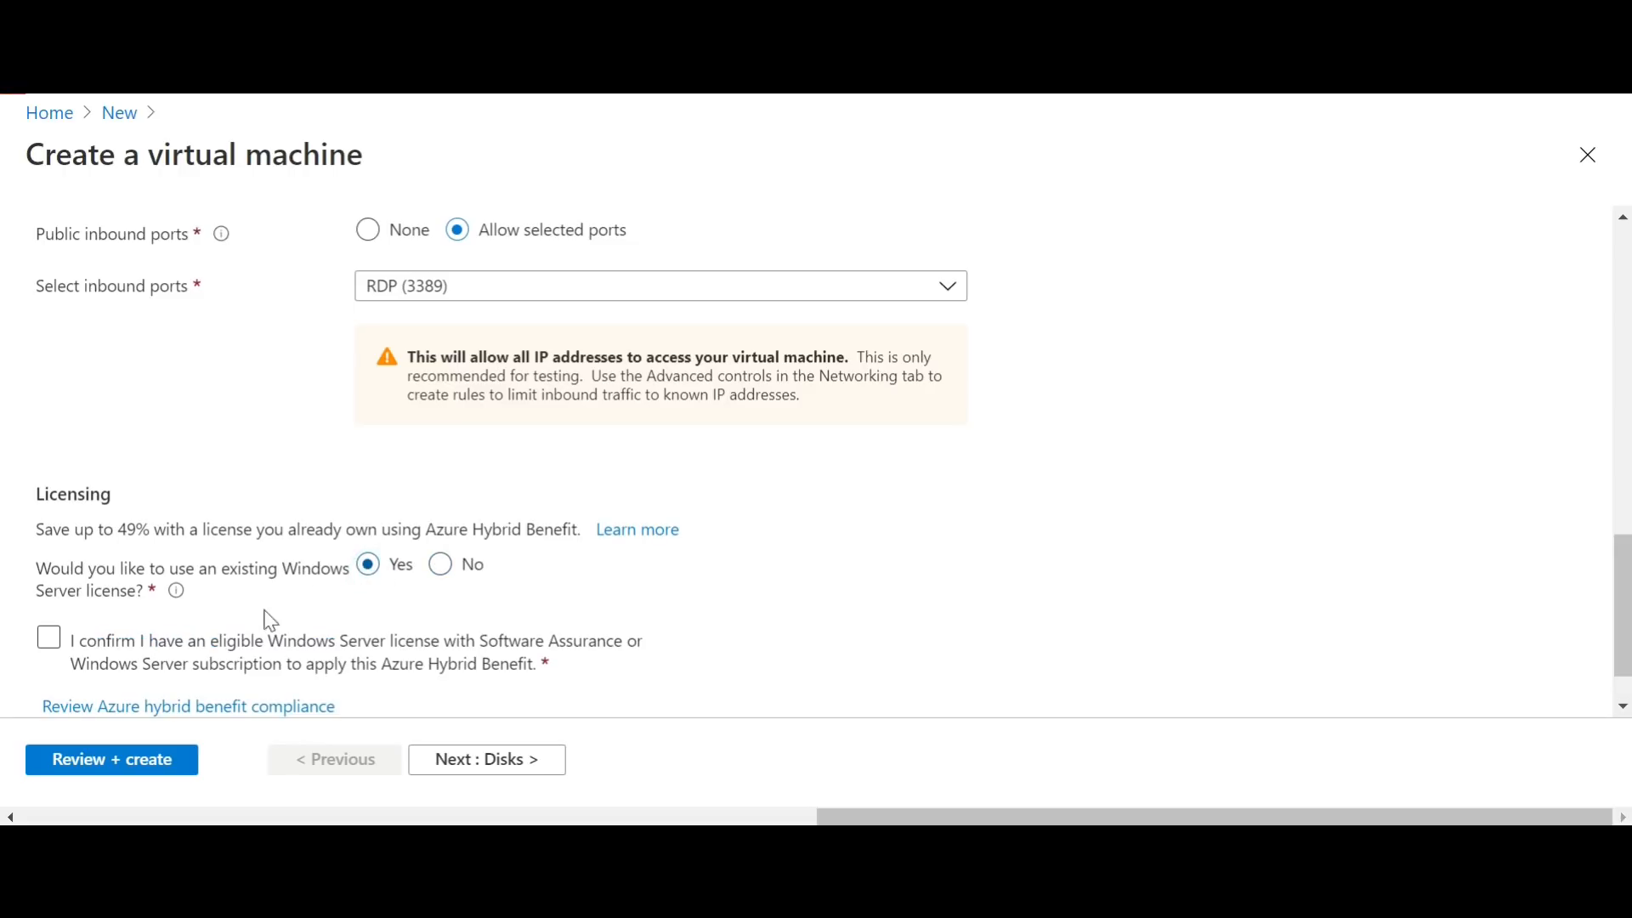
{"action": "left_click", "coordinate": [77, 649]}
Step: Proceed through the remaining virtual machine settings to the review, create V16 and dismiss the deployment notification
{"action": "left_click", "coordinate": [508, 773]}
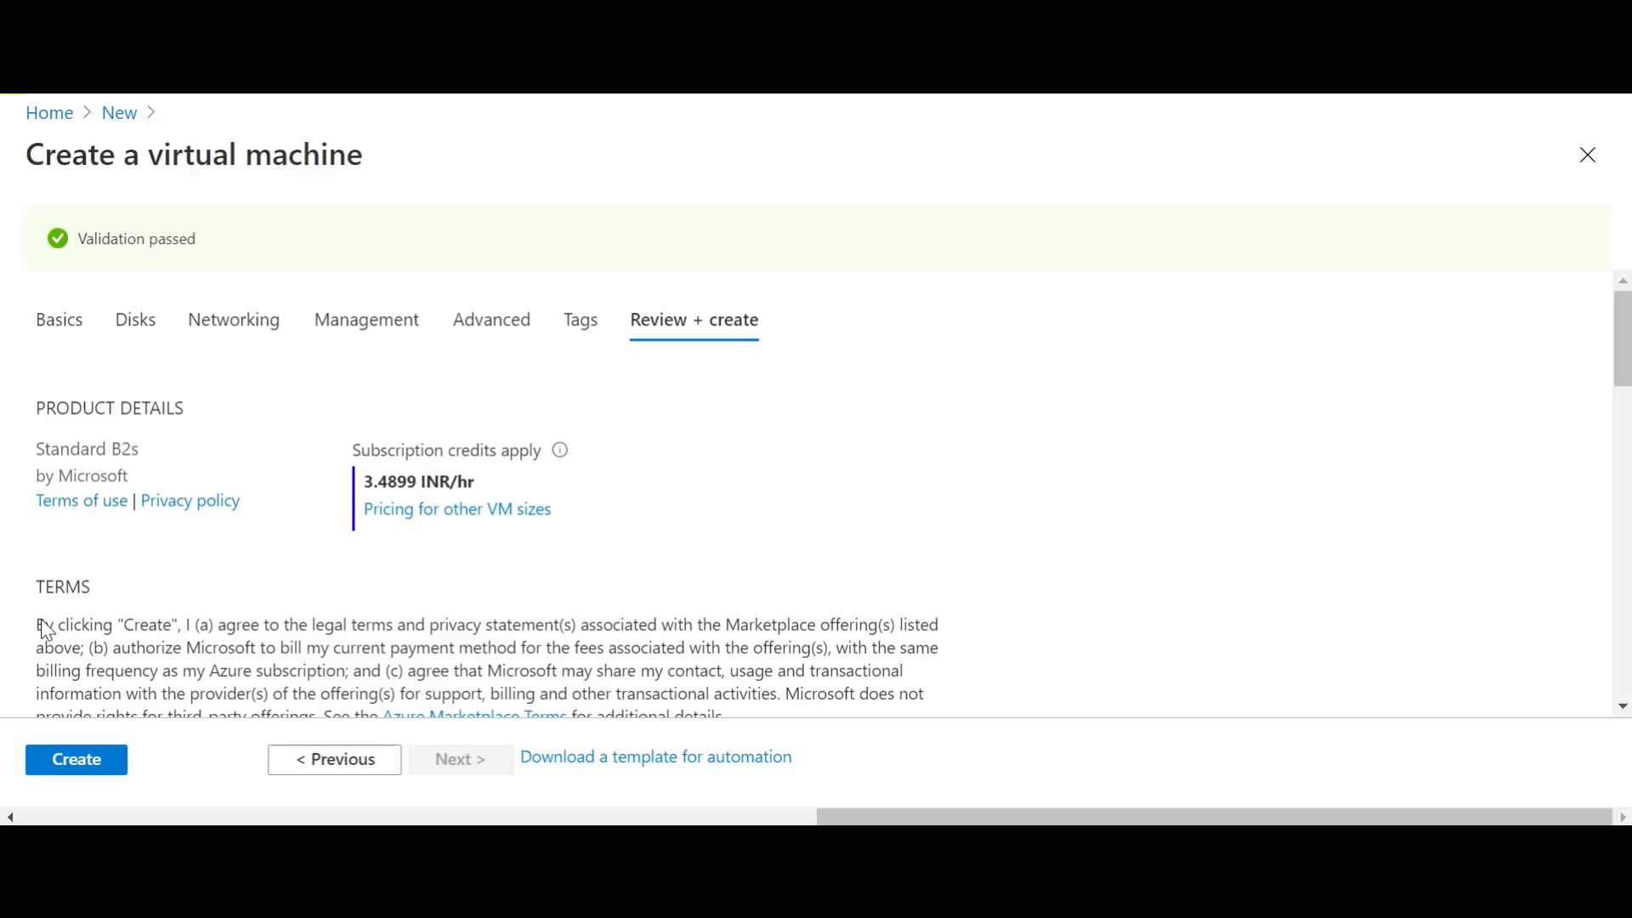
{"action": "left_click", "coordinate": [88, 770]}
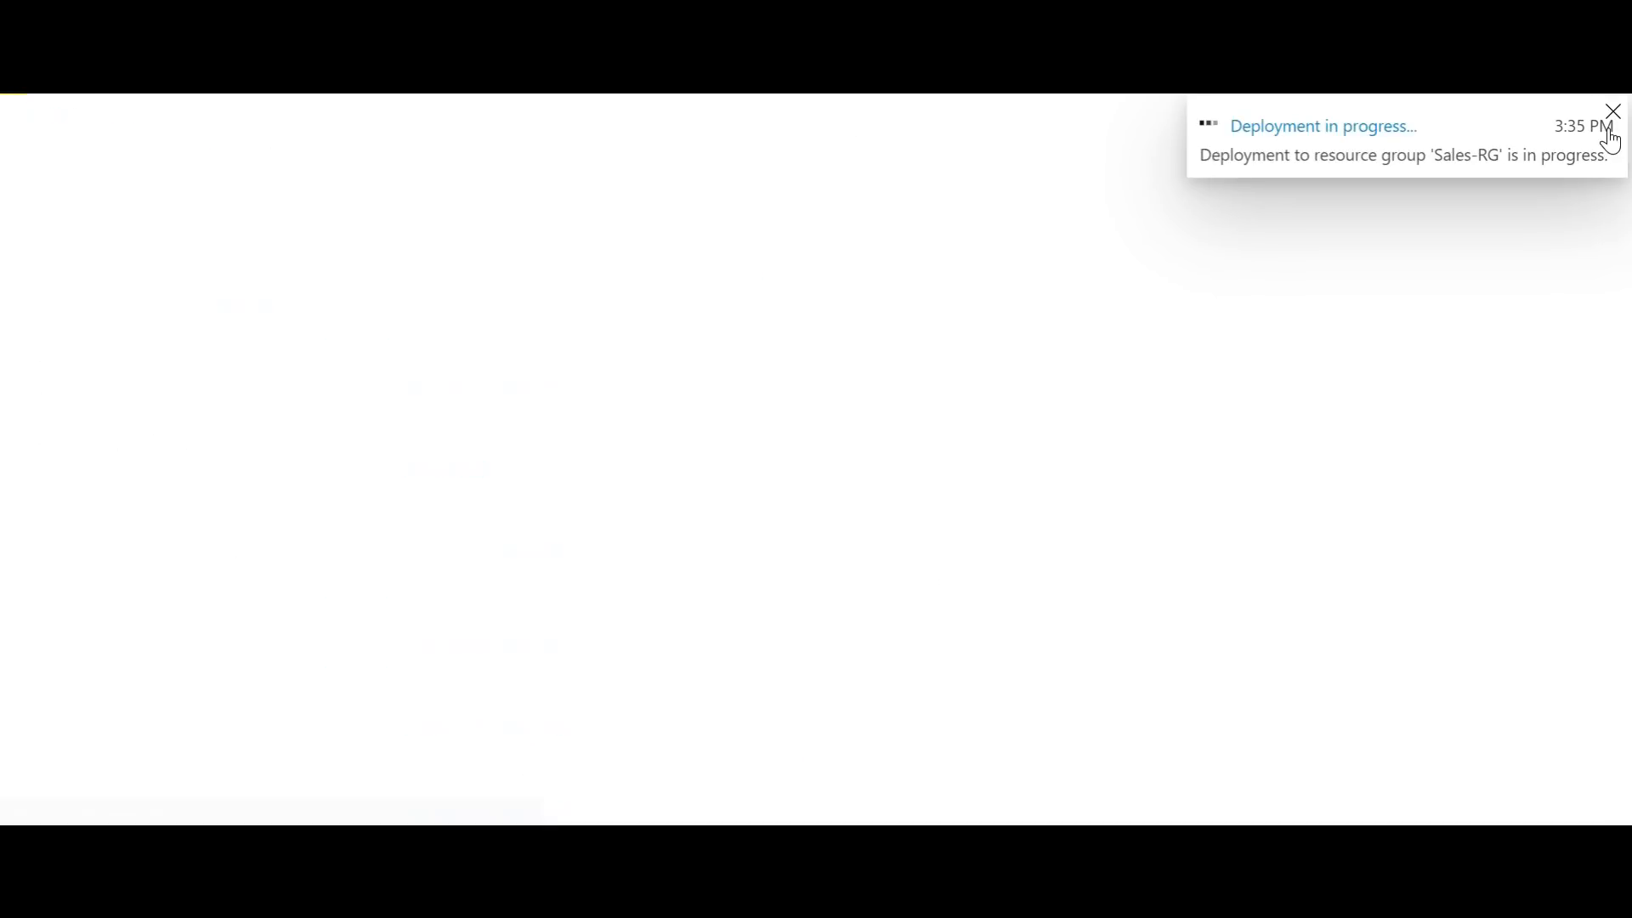
{"action": "left_click", "coordinate": [1609, 127]}
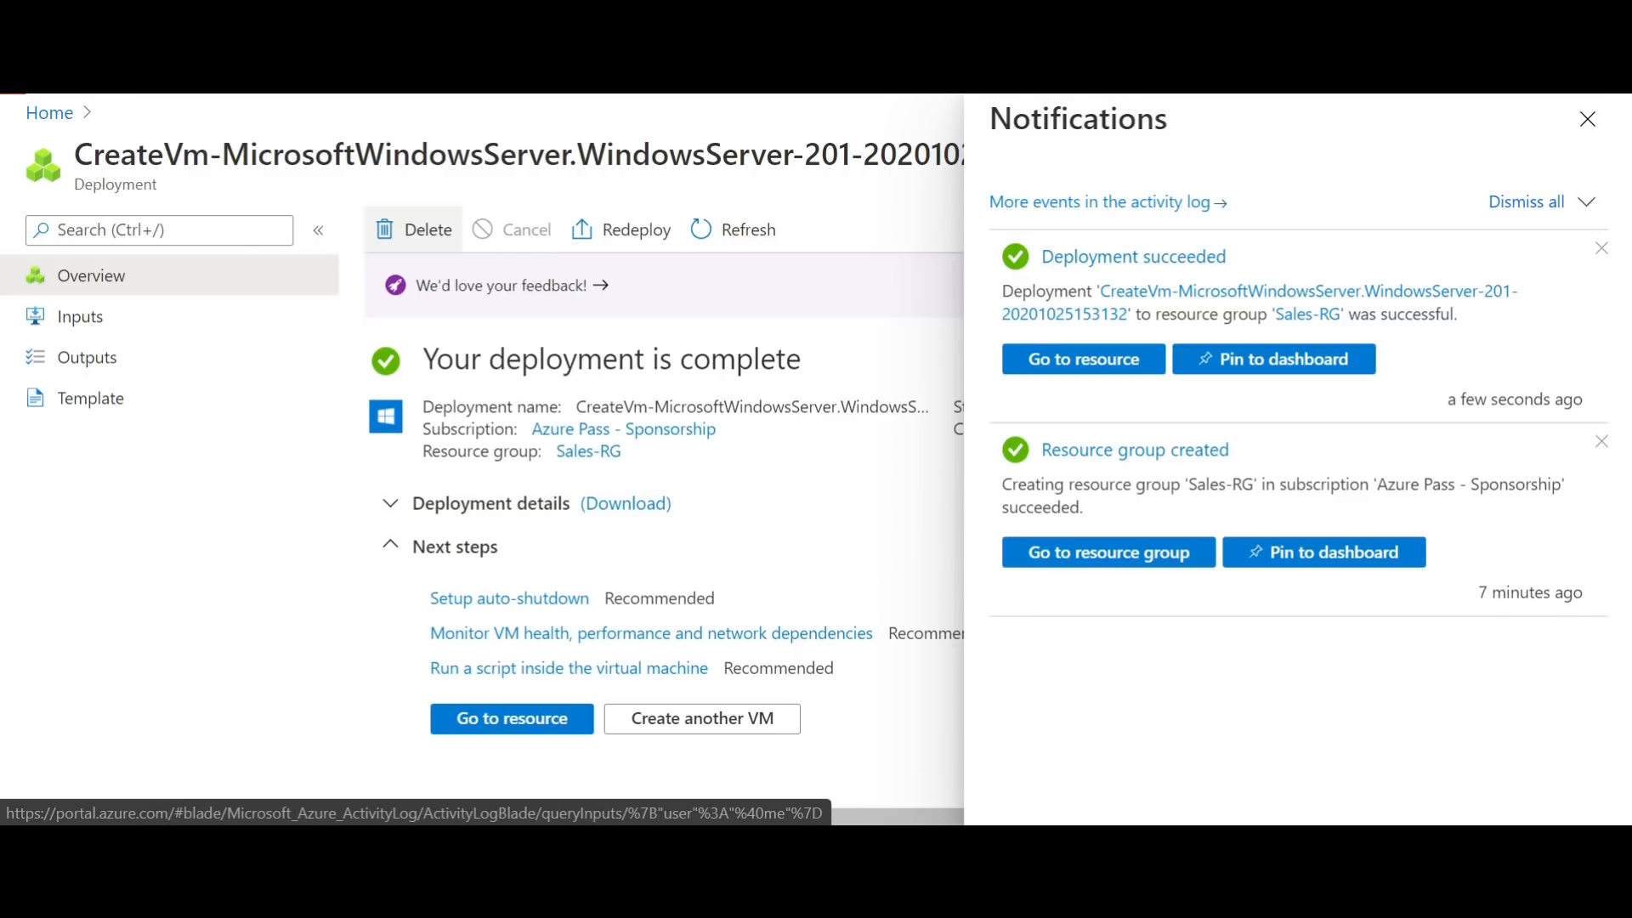
Step: Go back through the home page to the list of resource groups and open Sales-RG
{"action": "left_click", "coordinate": [47, 116]}
{"action": "left_click", "coordinate": [368, 272]}
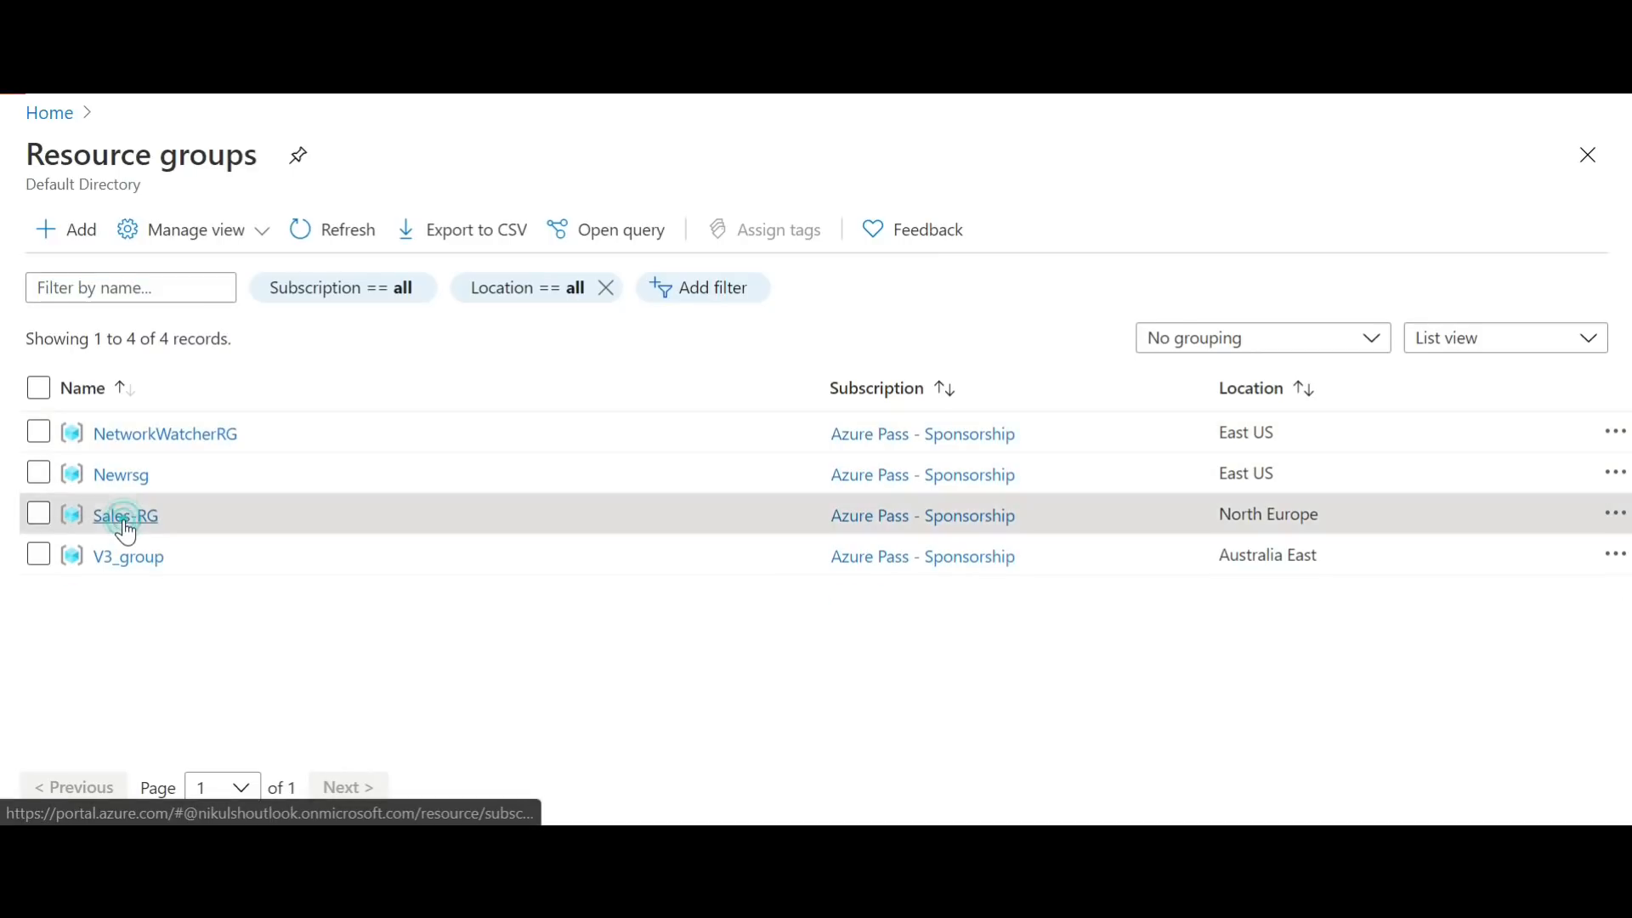
{"action": "left_click", "coordinate": [121, 516]}
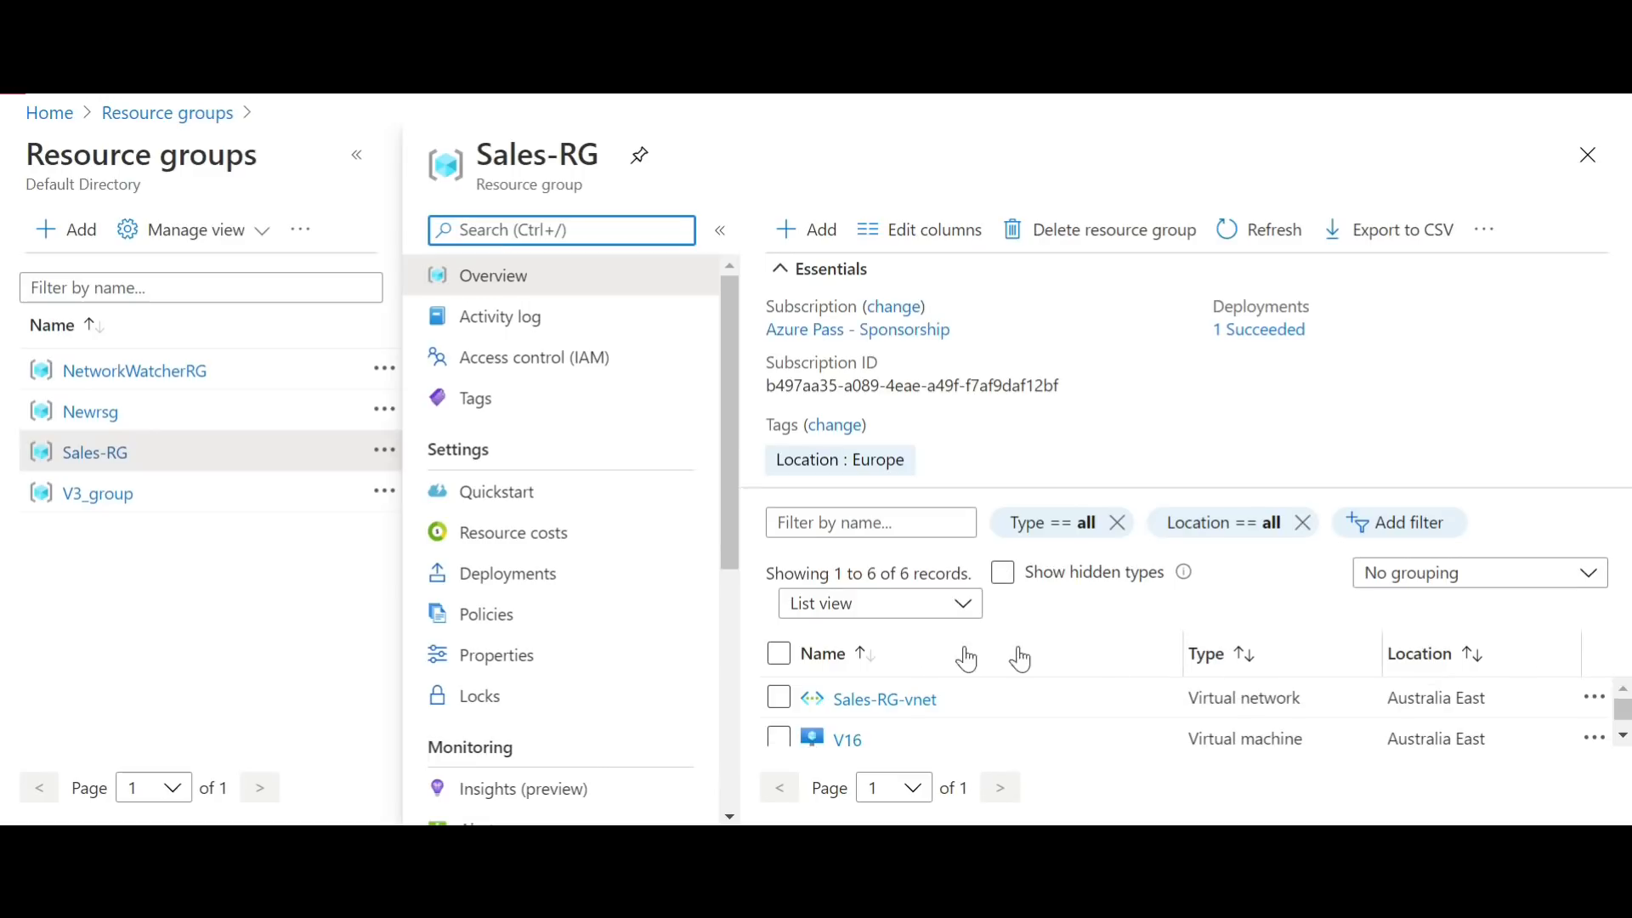
Step: Examine the names, types and locations of the resources in Sales-RG and open the virtual machine V16
{"action": "scroll", "coordinate": [1622, 736], "scroll_direction": "down", "scroll_amount": 3}
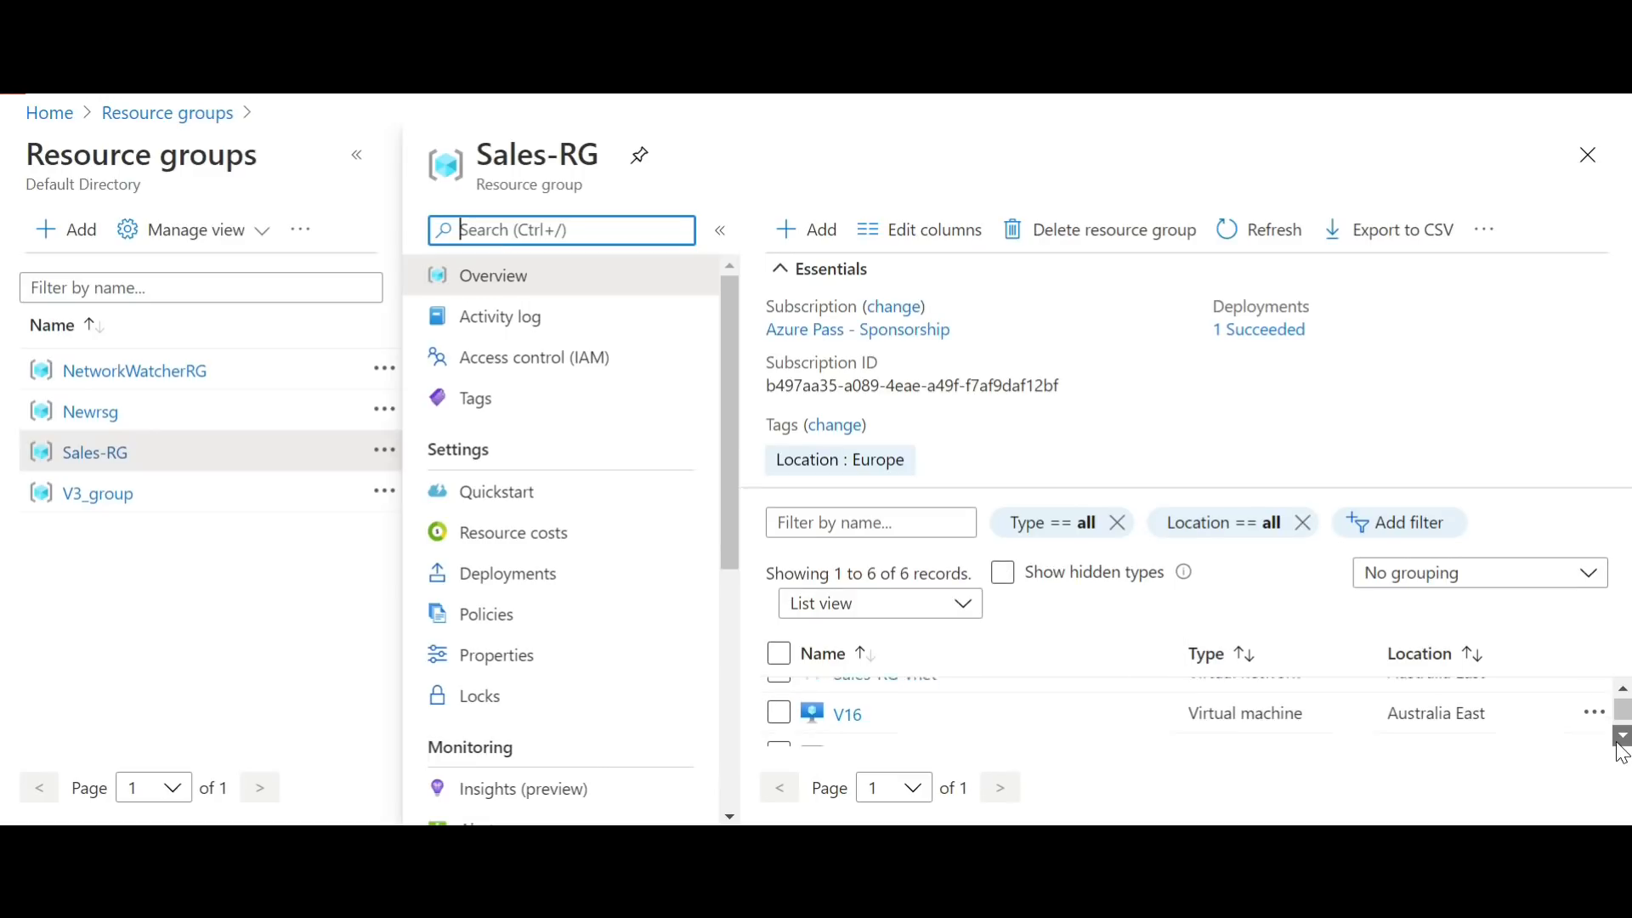
{"action": "scroll", "coordinate": [1618, 748], "scroll_direction": "down", "scroll_amount": 3}
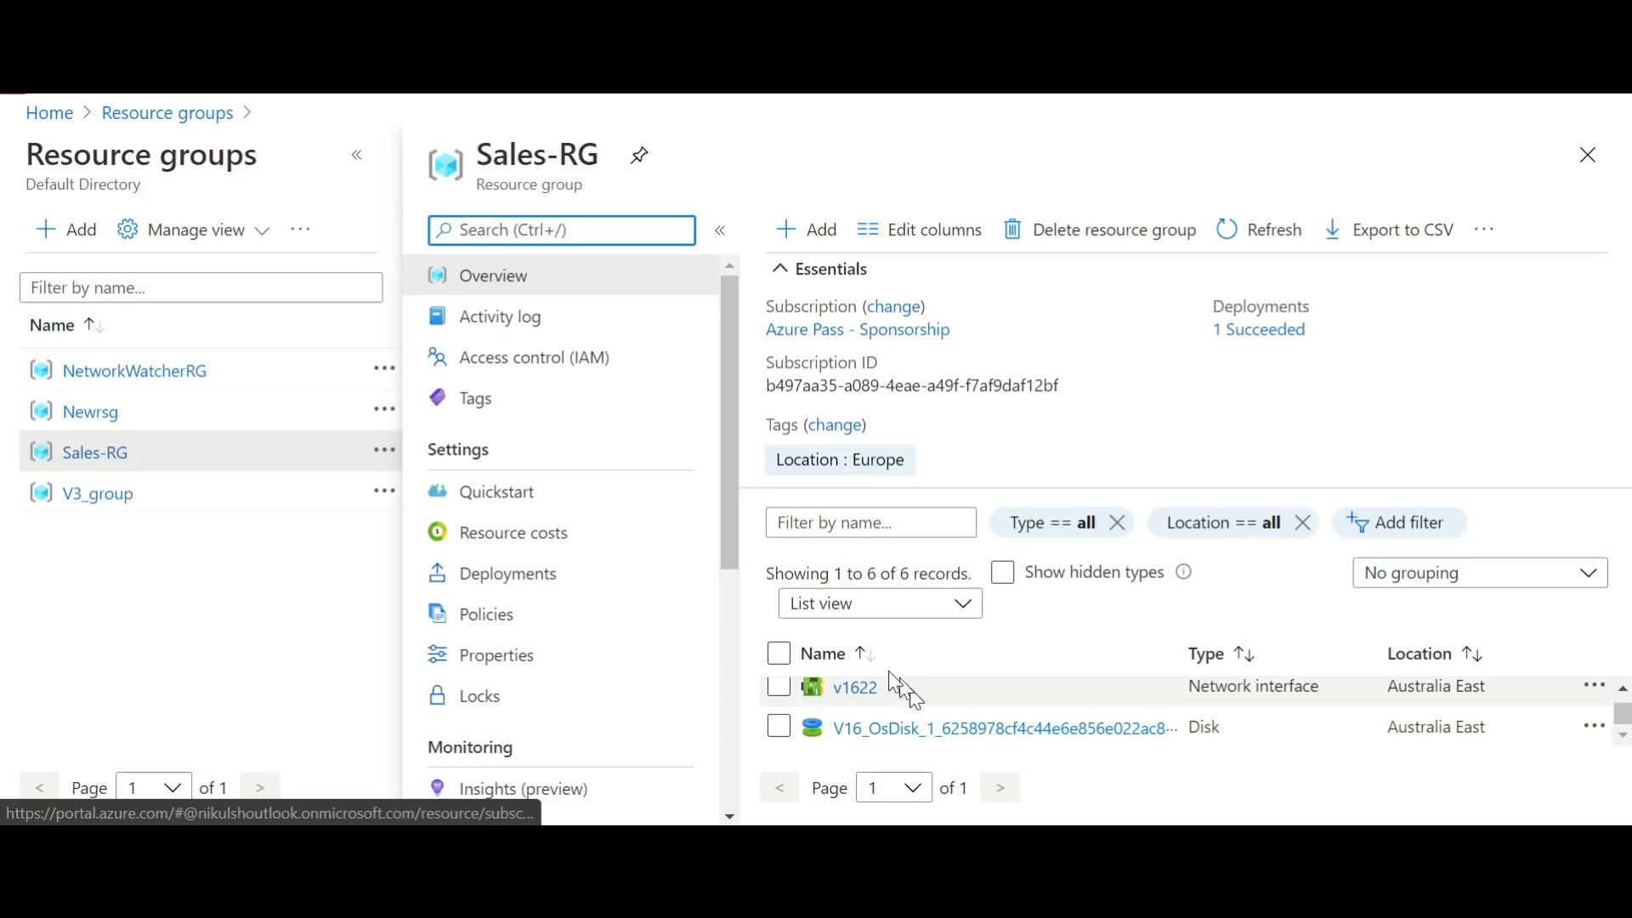
{"action": "left_click", "coordinate": [1624, 694]}
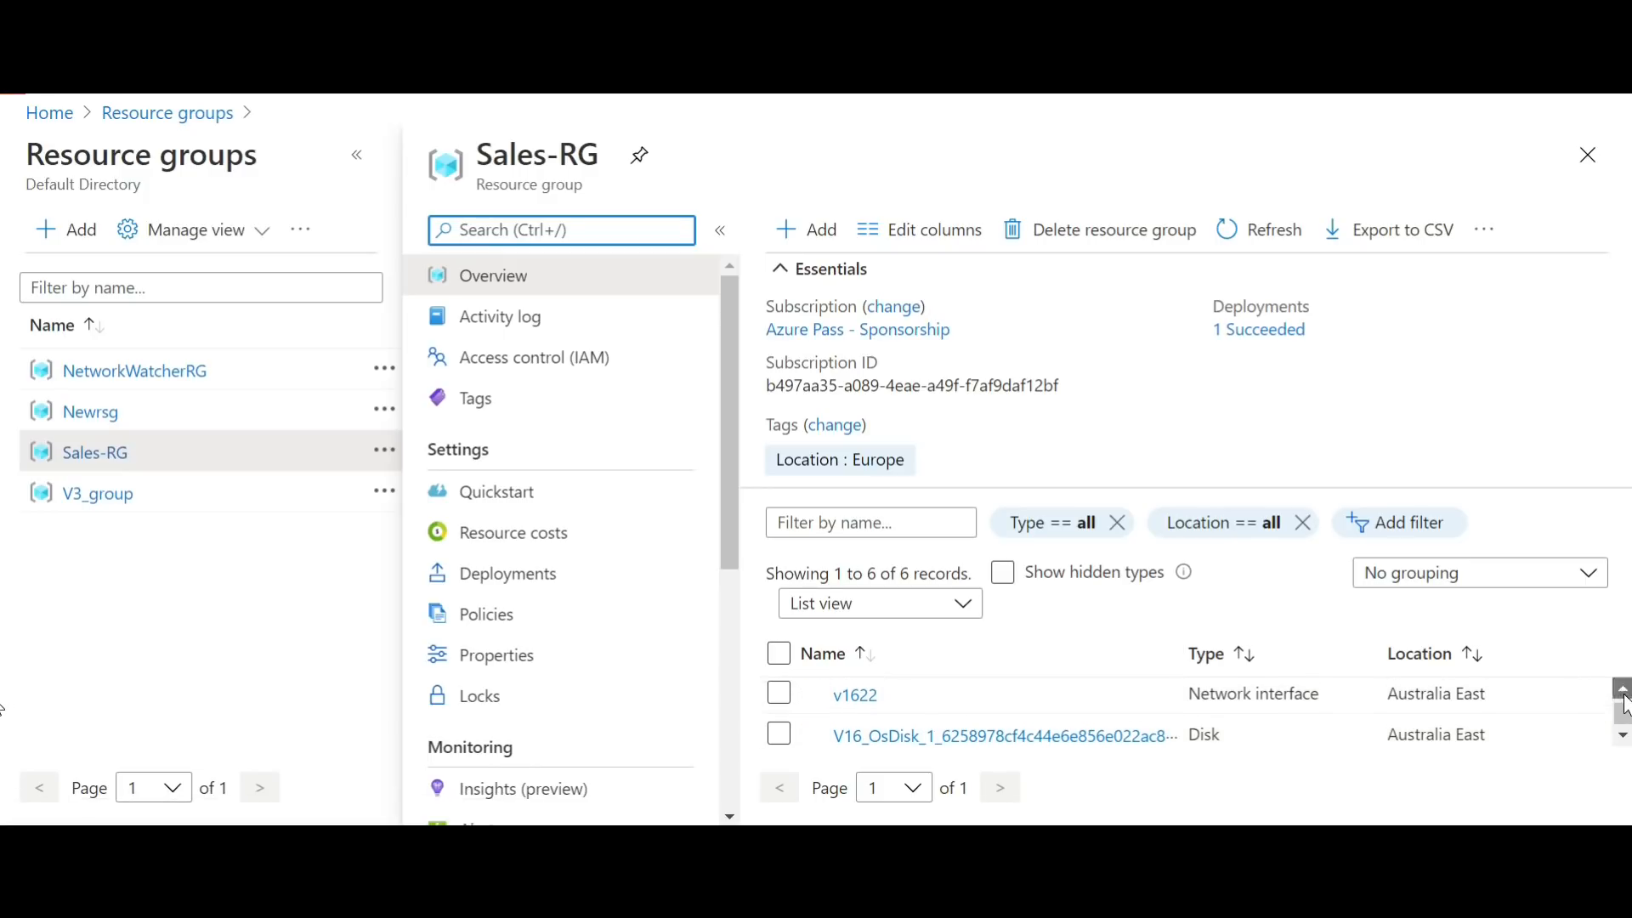
{"action": "left_click", "coordinate": [1624, 695]}
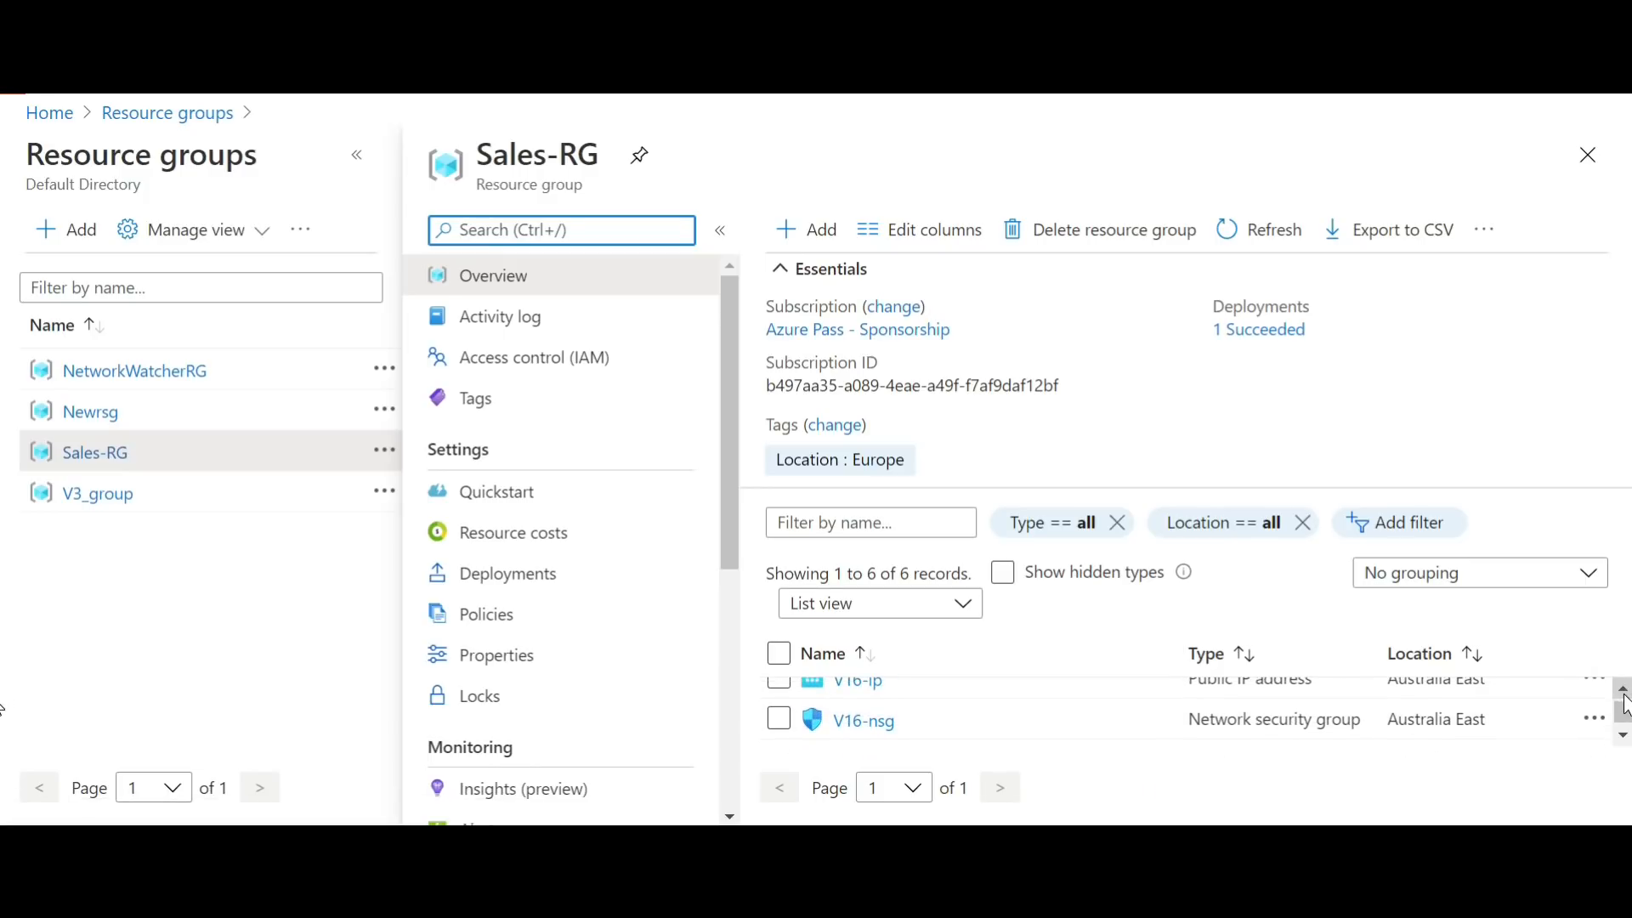
{"action": "left_click", "coordinate": [1624, 688]}
{"action": "left_click", "coordinate": [1624, 690]}
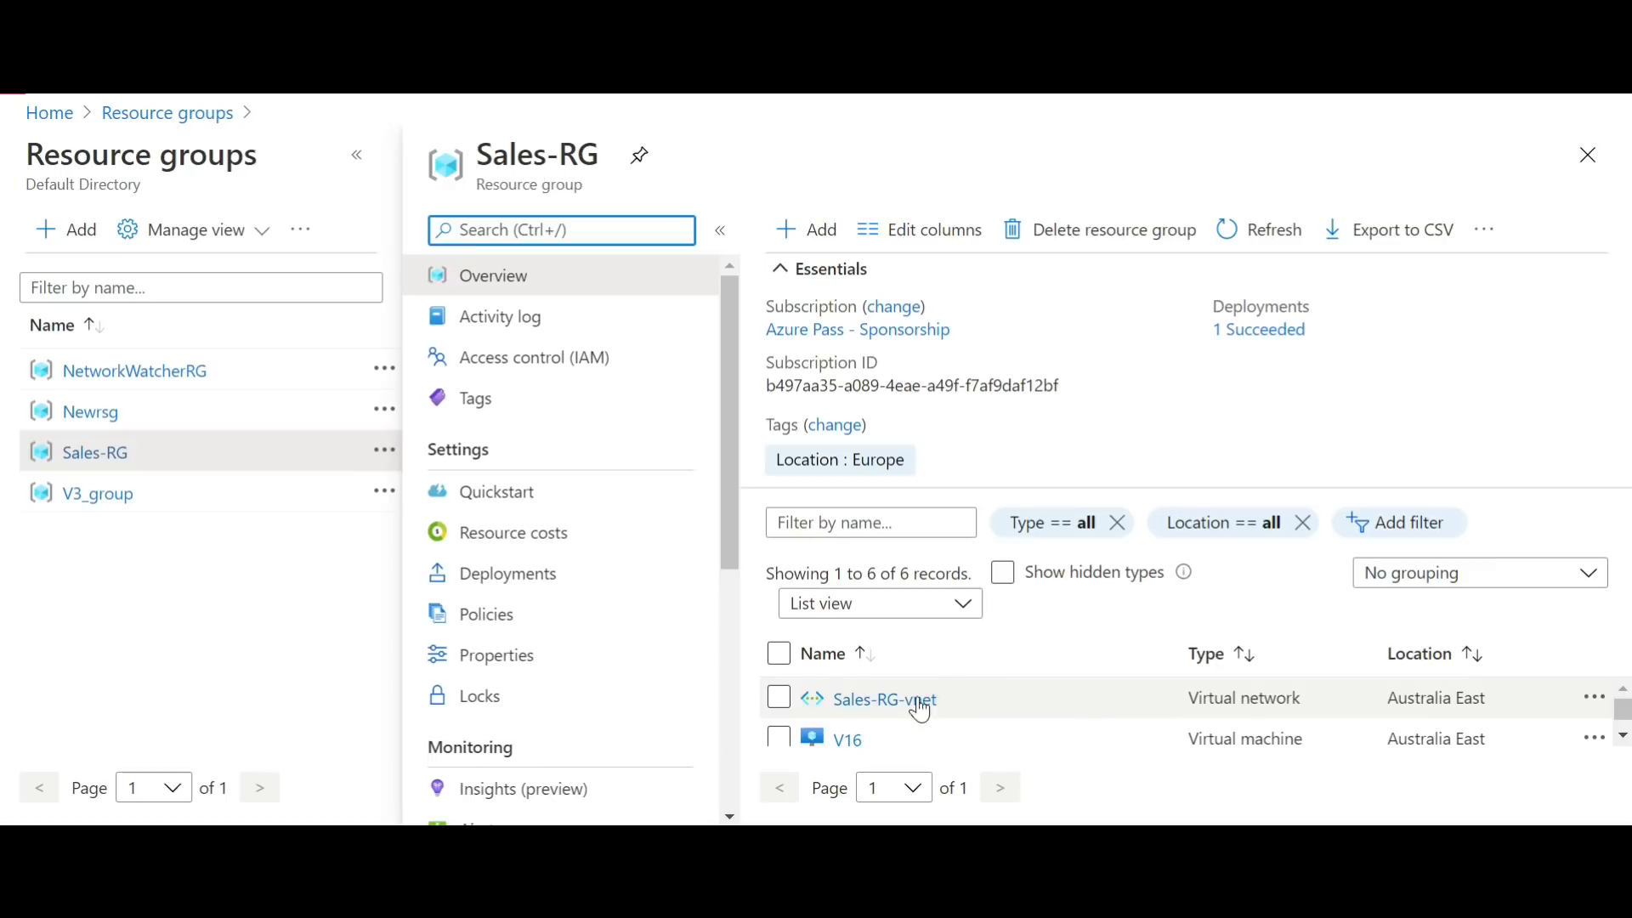
{"action": "left_click", "coordinate": [848, 737]}
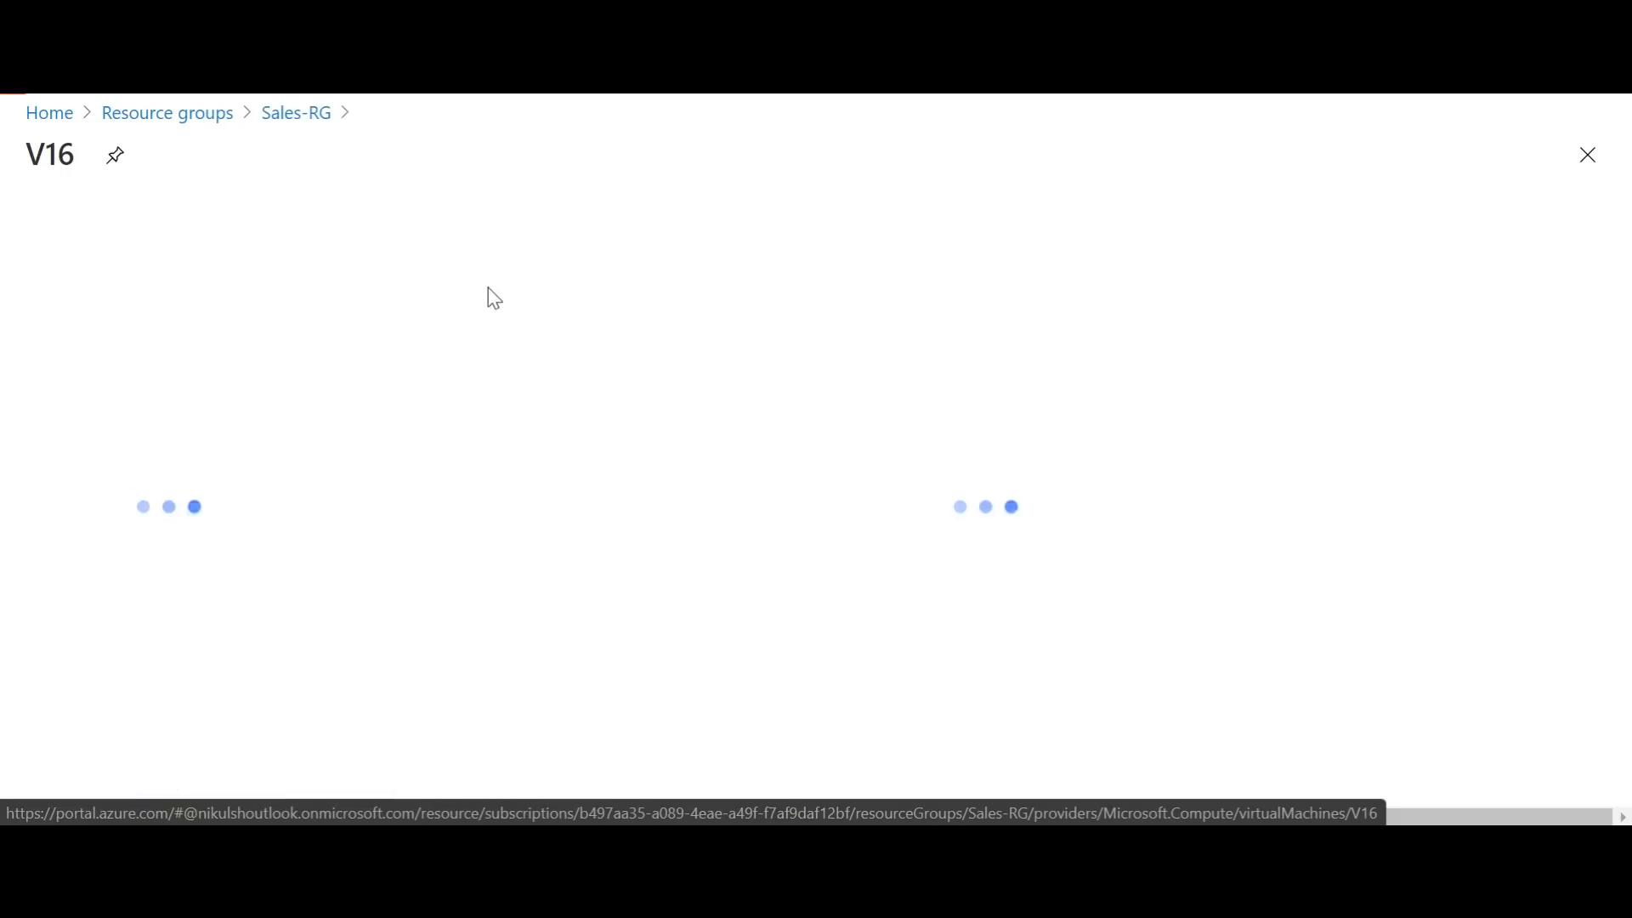
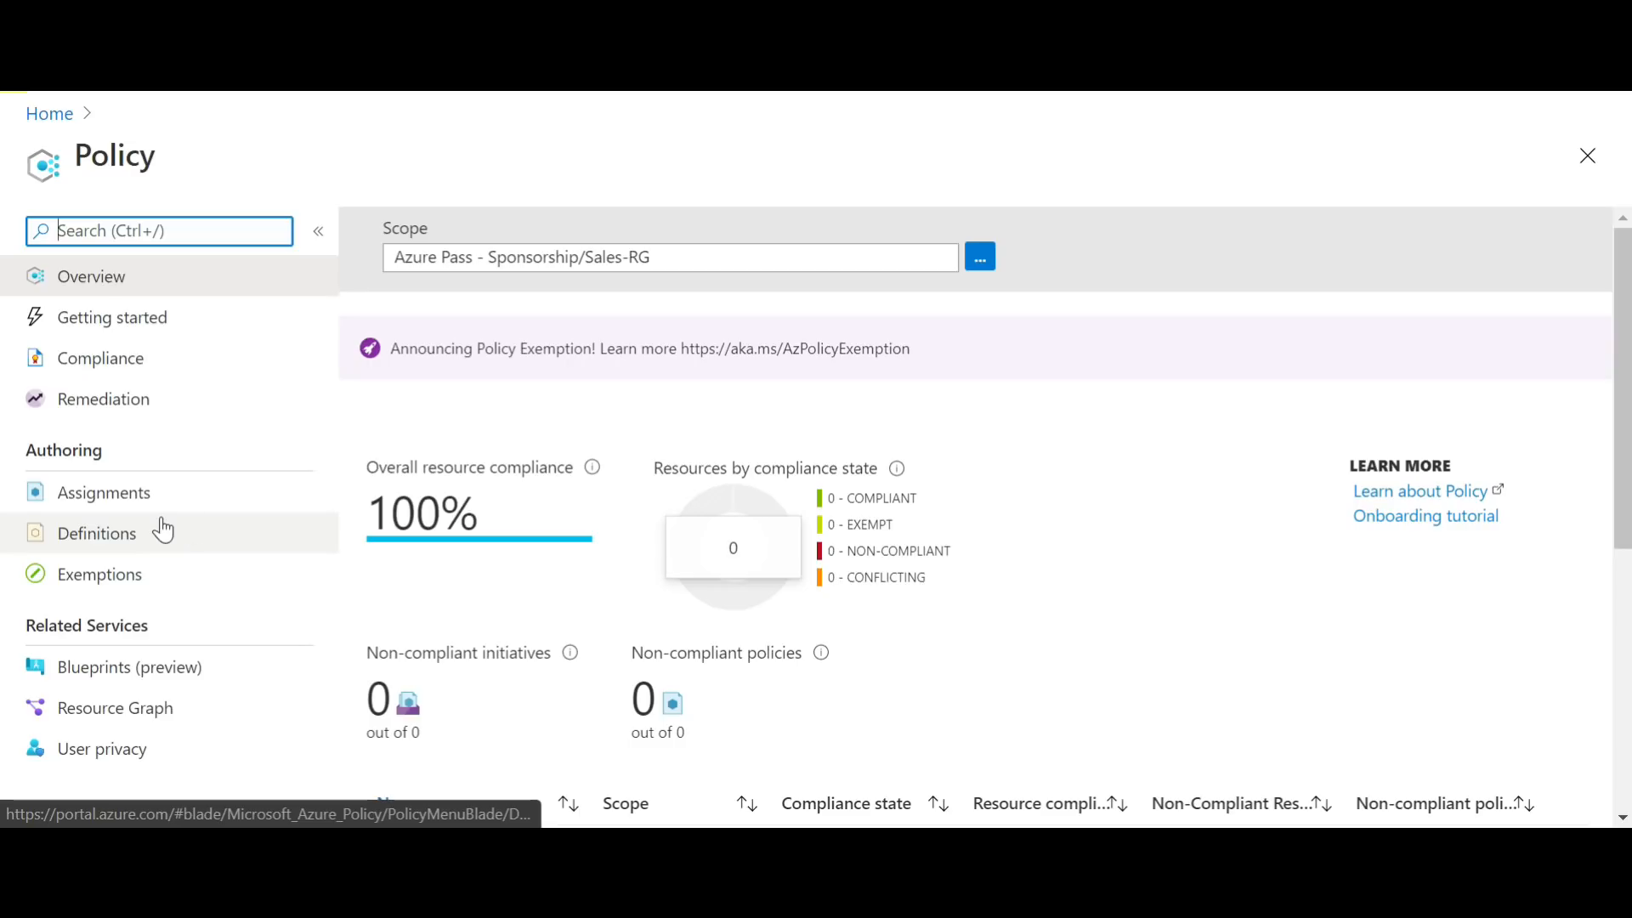
Step: Check the policy assignments for Sales-RG, then list the policy definitions filtered to the Compute category only
{"action": "left_click", "coordinate": [158, 492]}
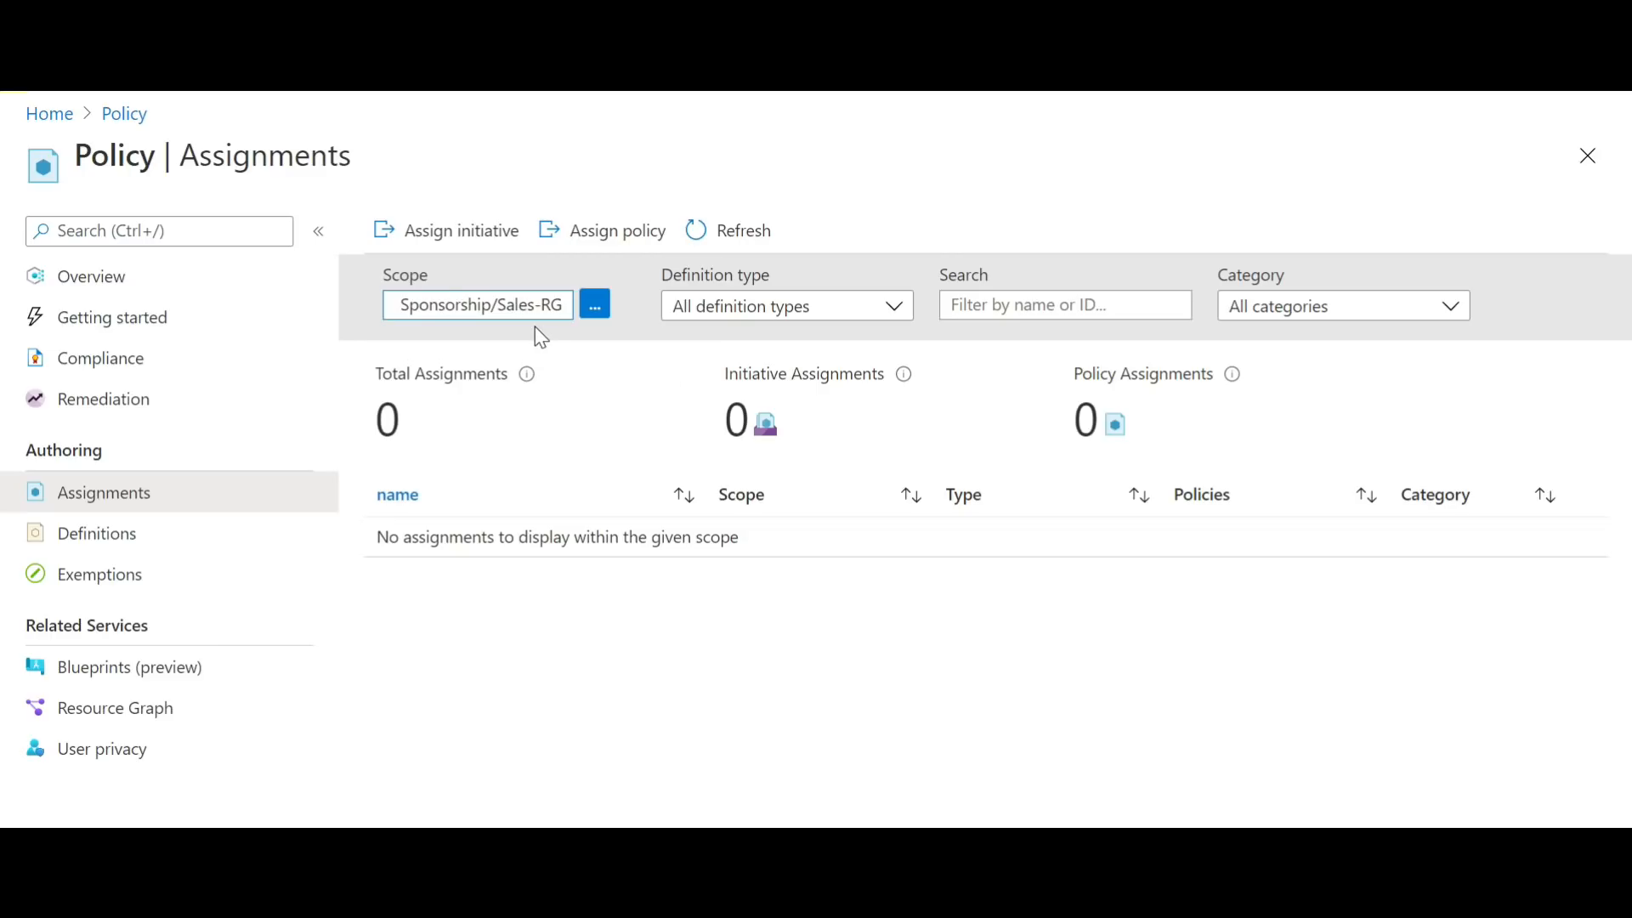
{"action": "left_click", "coordinate": [204, 528]}
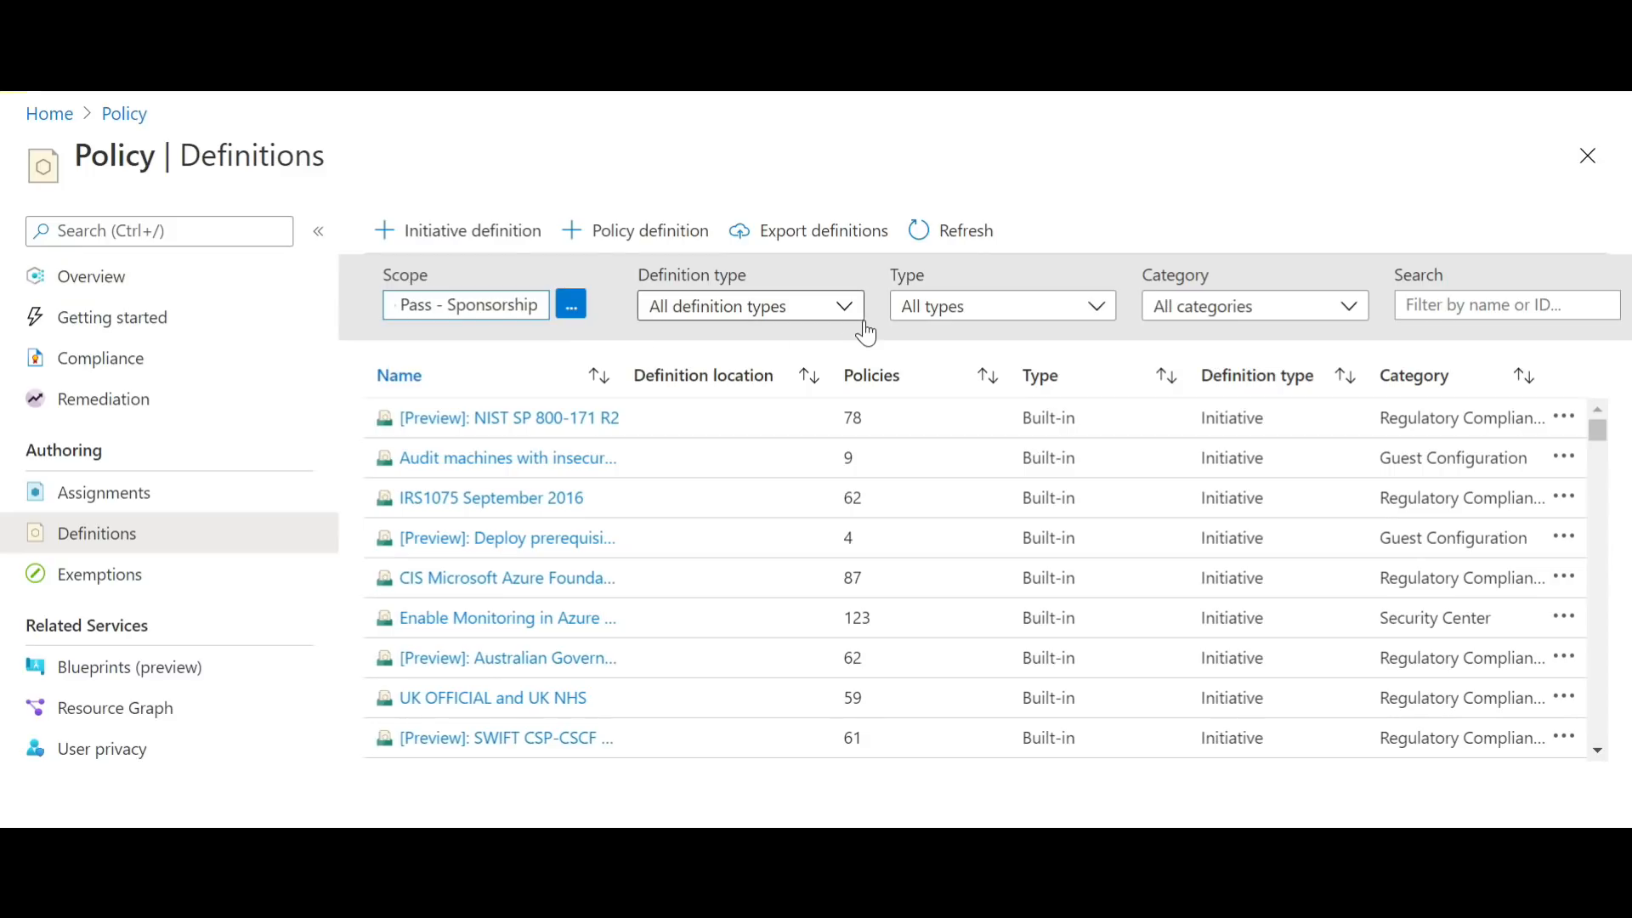
{"action": "left_click", "coordinate": [1358, 320]}
{"action": "left_click_drag", "start_coordinate": [1361, 452], "coordinate": [1377, 502]}
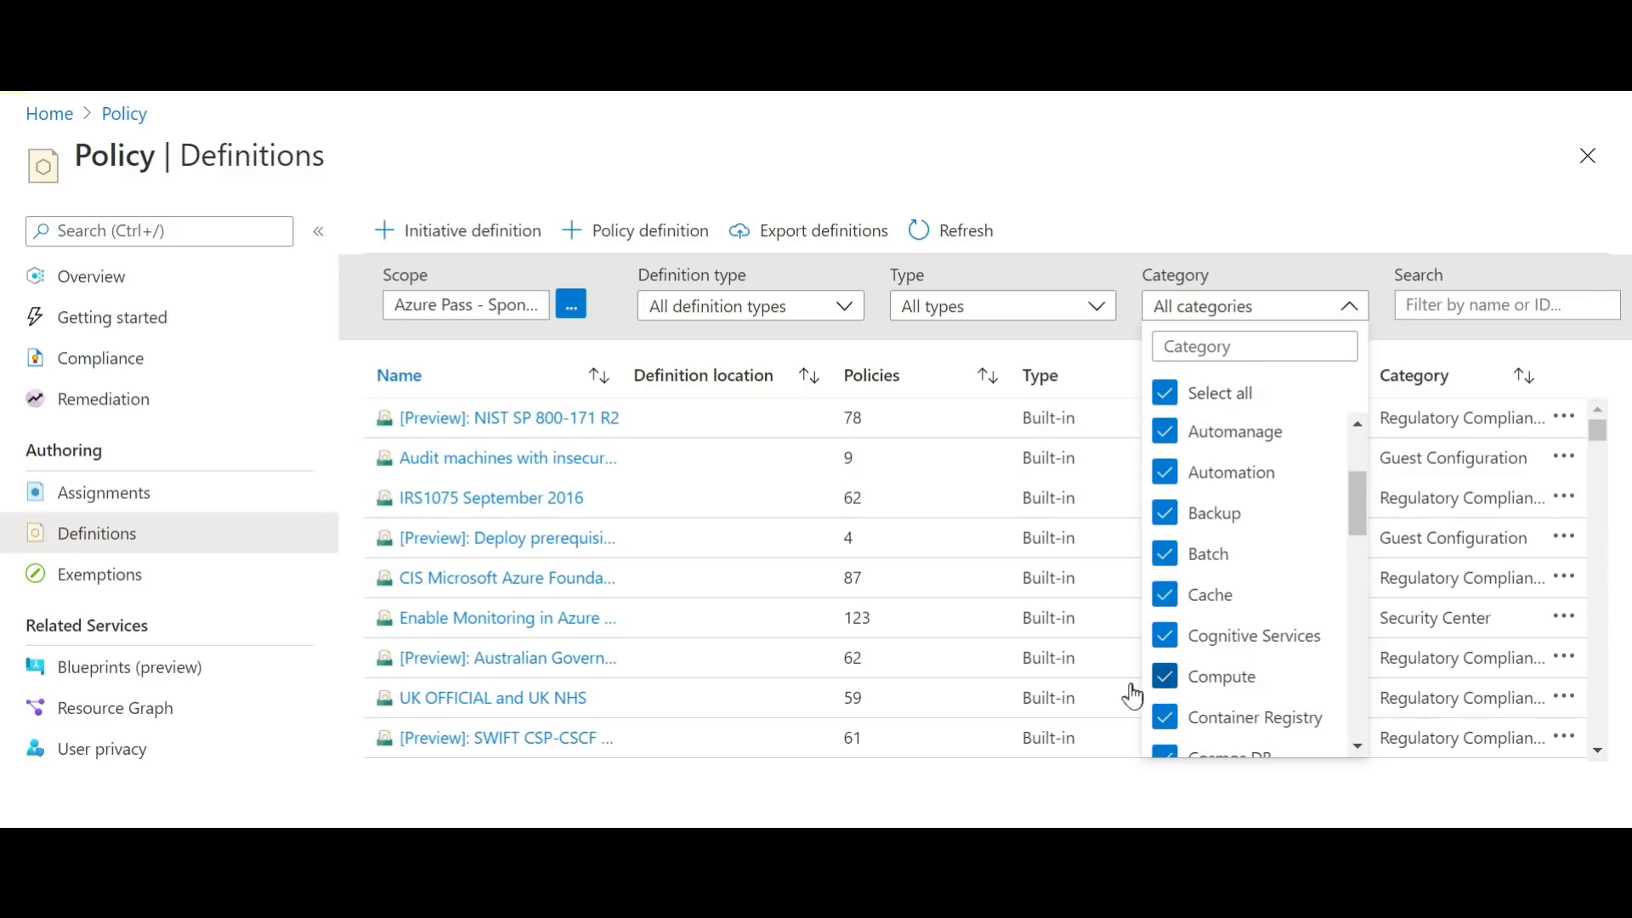
{"action": "left_click", "coordinate": [1166, 398]}
{"action": "left_click", "coordinate": [1256, 687]}
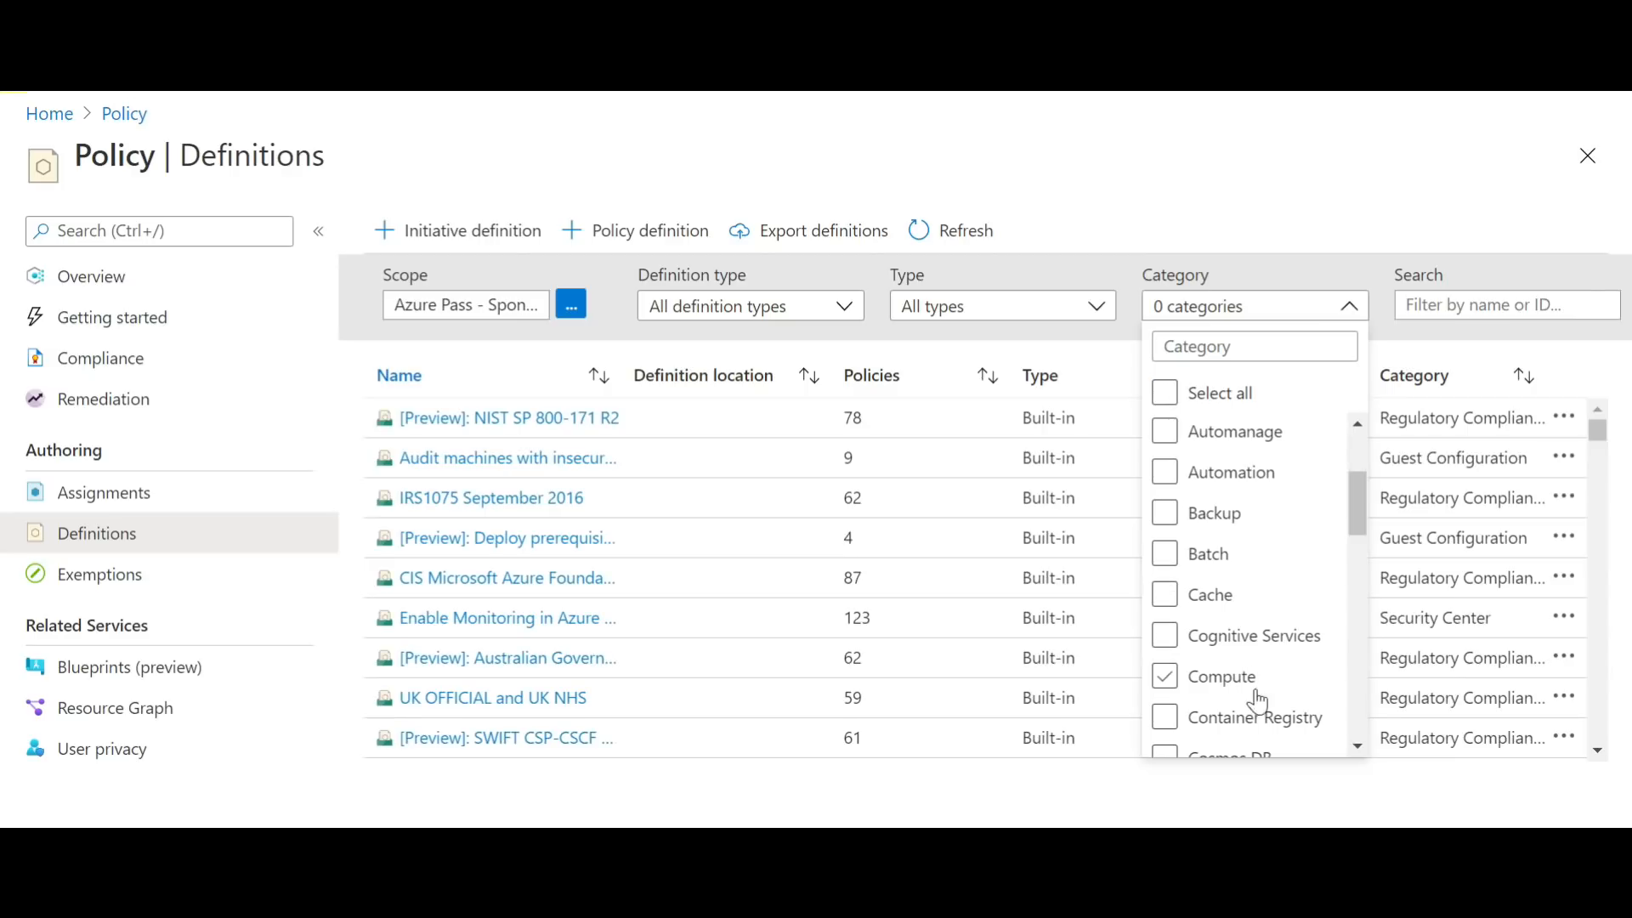
{"action": "left_click", "coordinate": [1164, 677]}
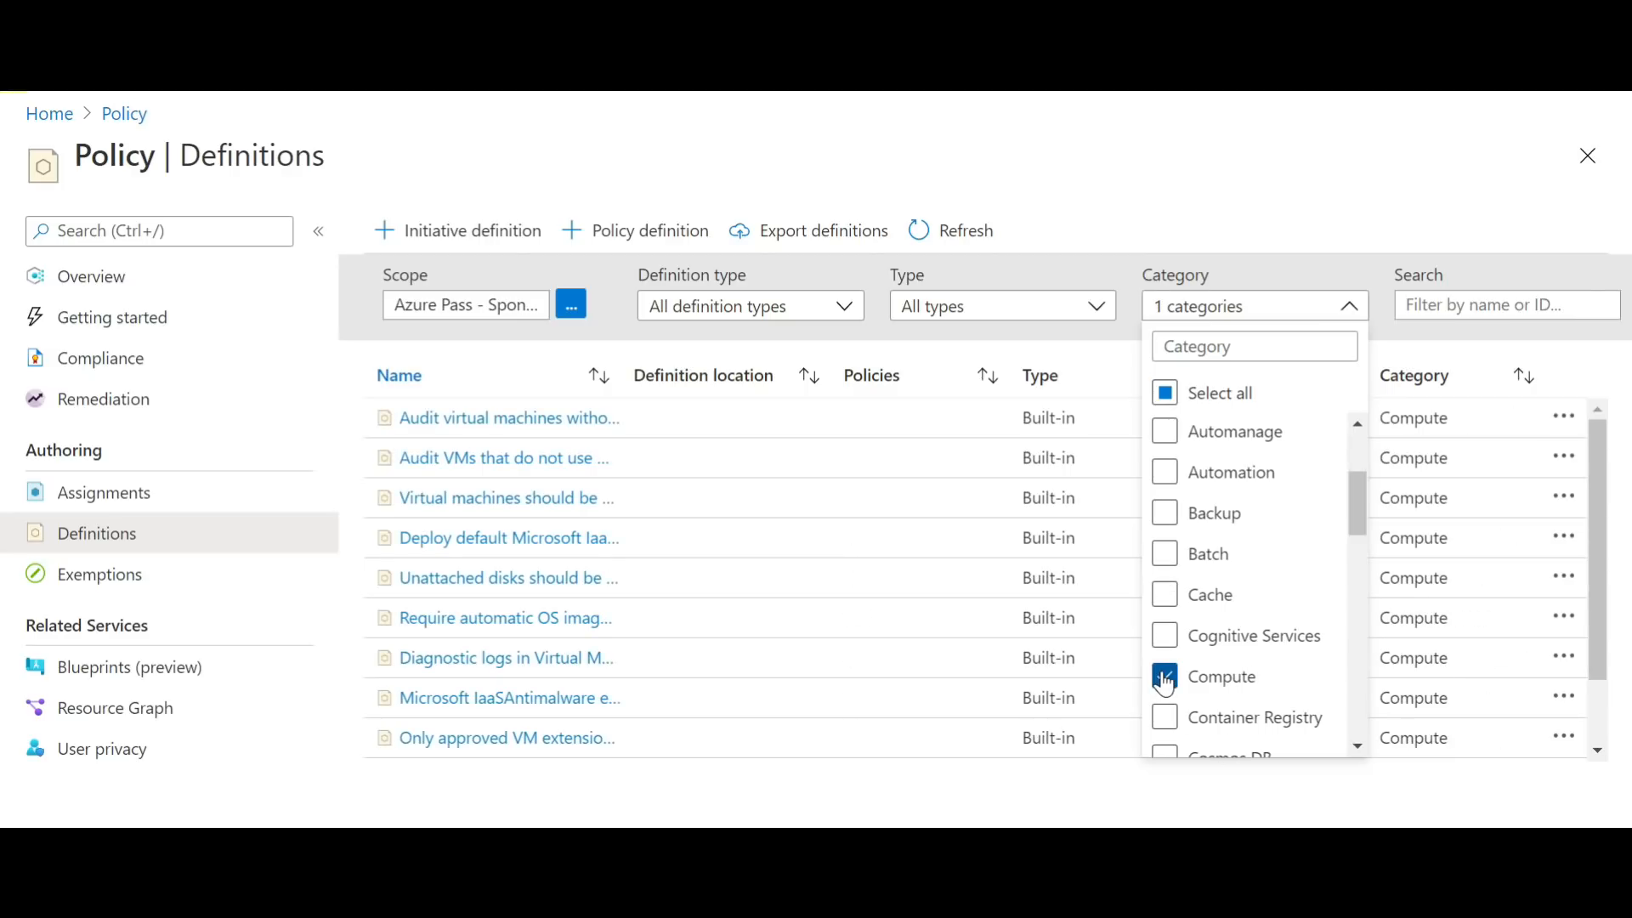
{"action": "left_click", "coordinate": [1184, 817]}
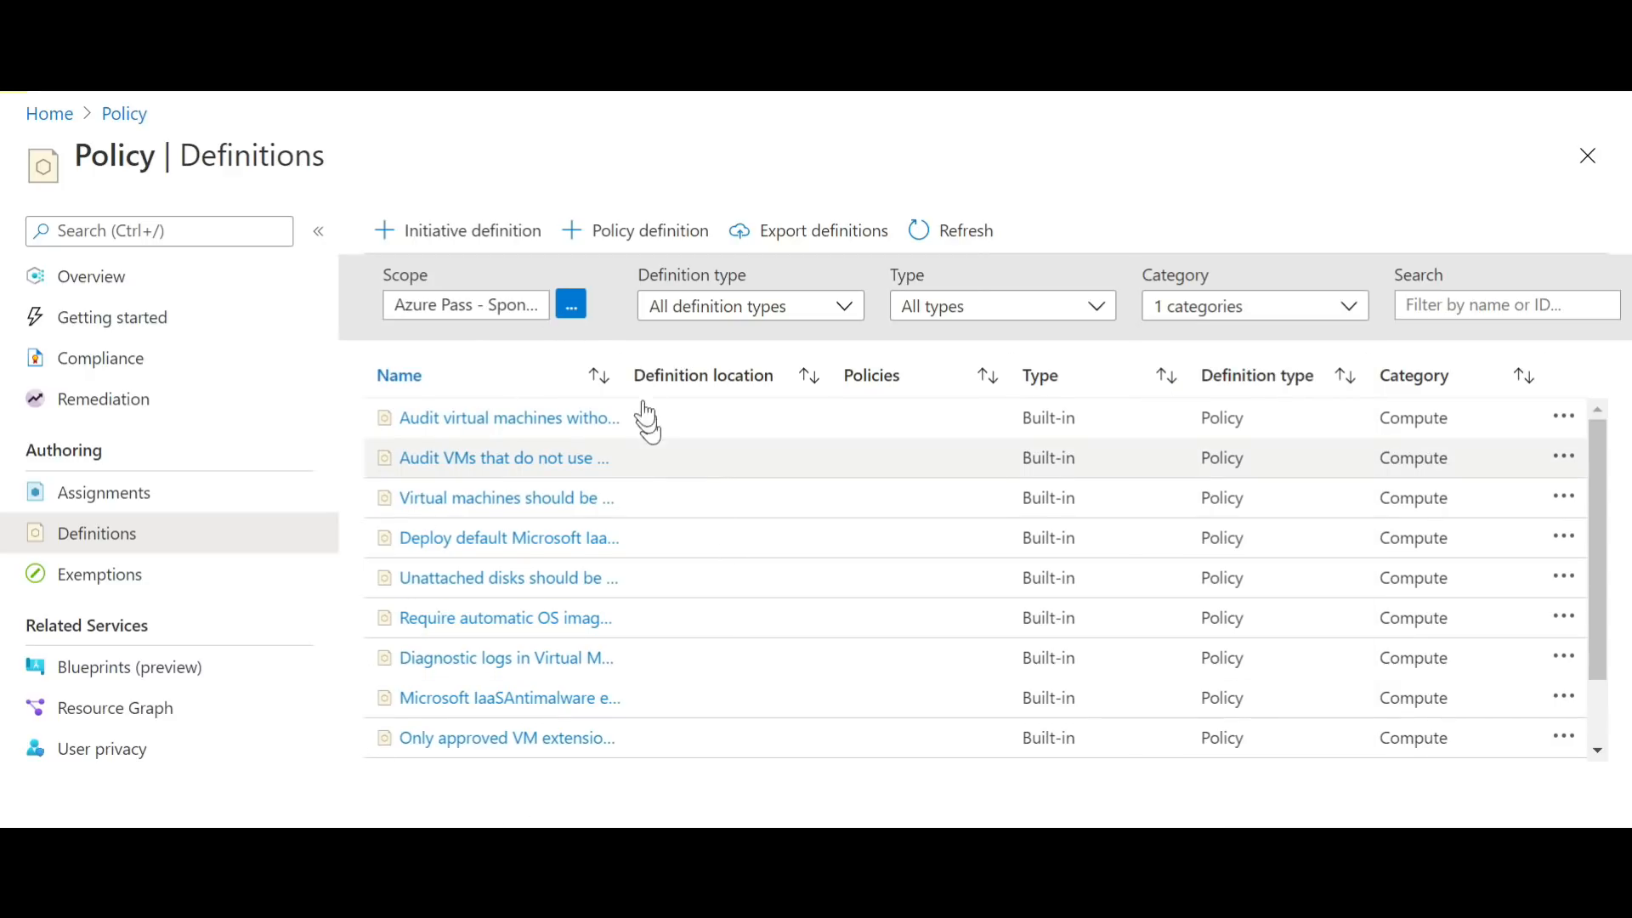
Step: Find and open the Allowed virtual machine size SKUs definition among the Compute policies and read through its policy rule
{"action": "left_click_drag", "start_coordinate": [623, 368], "coordinate": [990, 382]}
{"action": "scroll", "coordinate": [1605, 719], "scroll_direction": "down", "scroll_amount": 2}
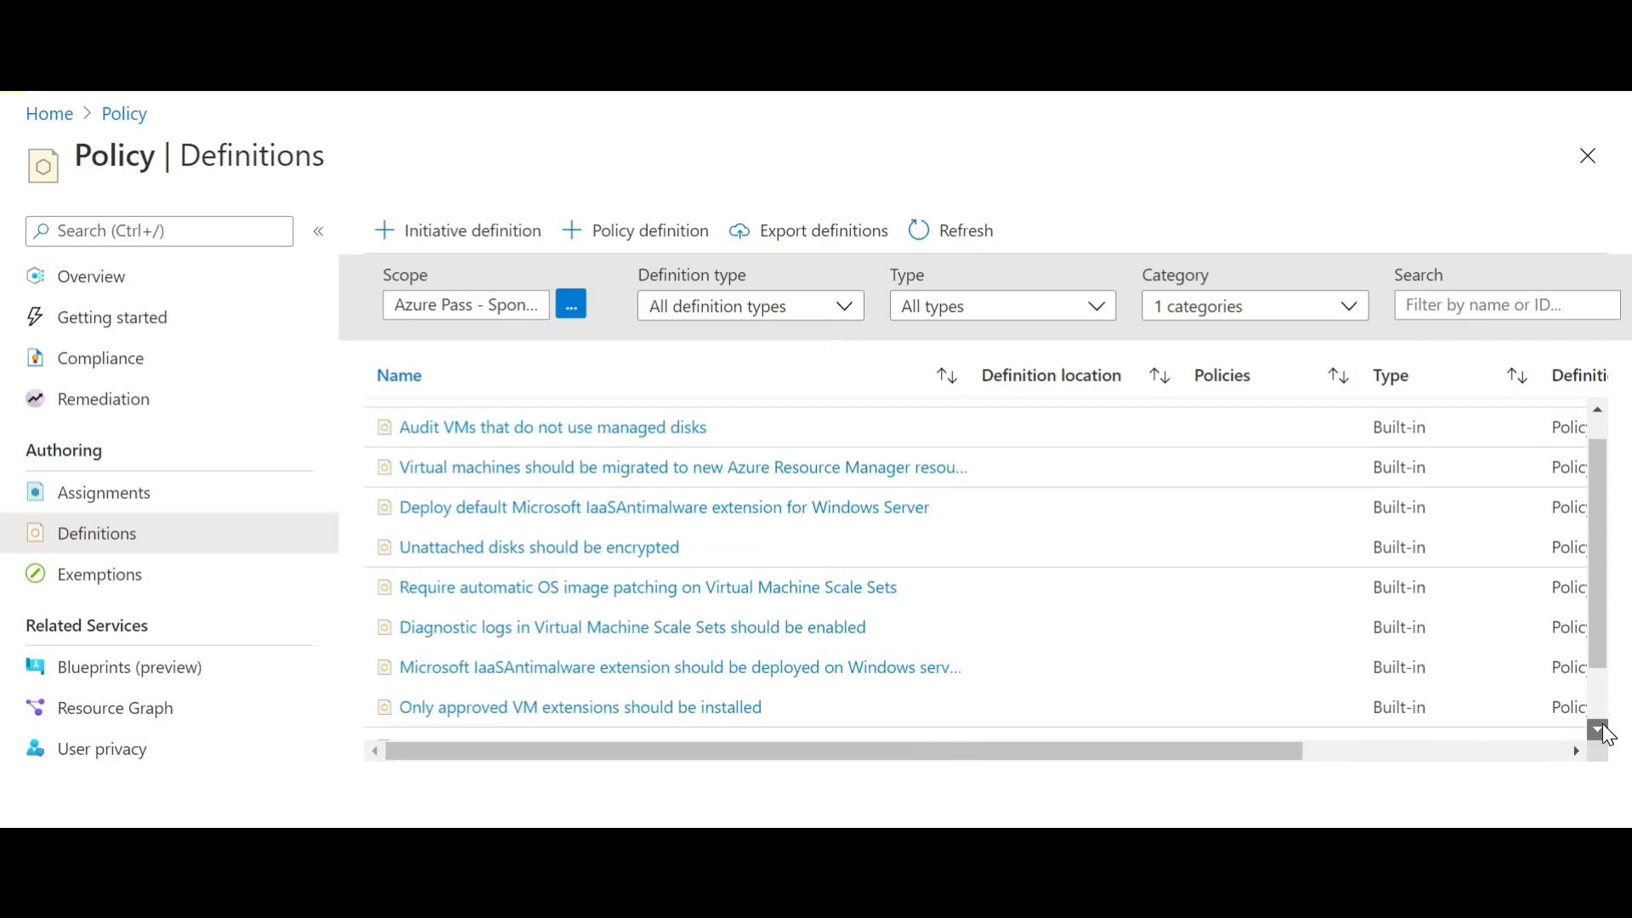
{"action": "scroll", "coordinate": [1604, 655], "scroll_direction": "up", "scroll_amount": 2}
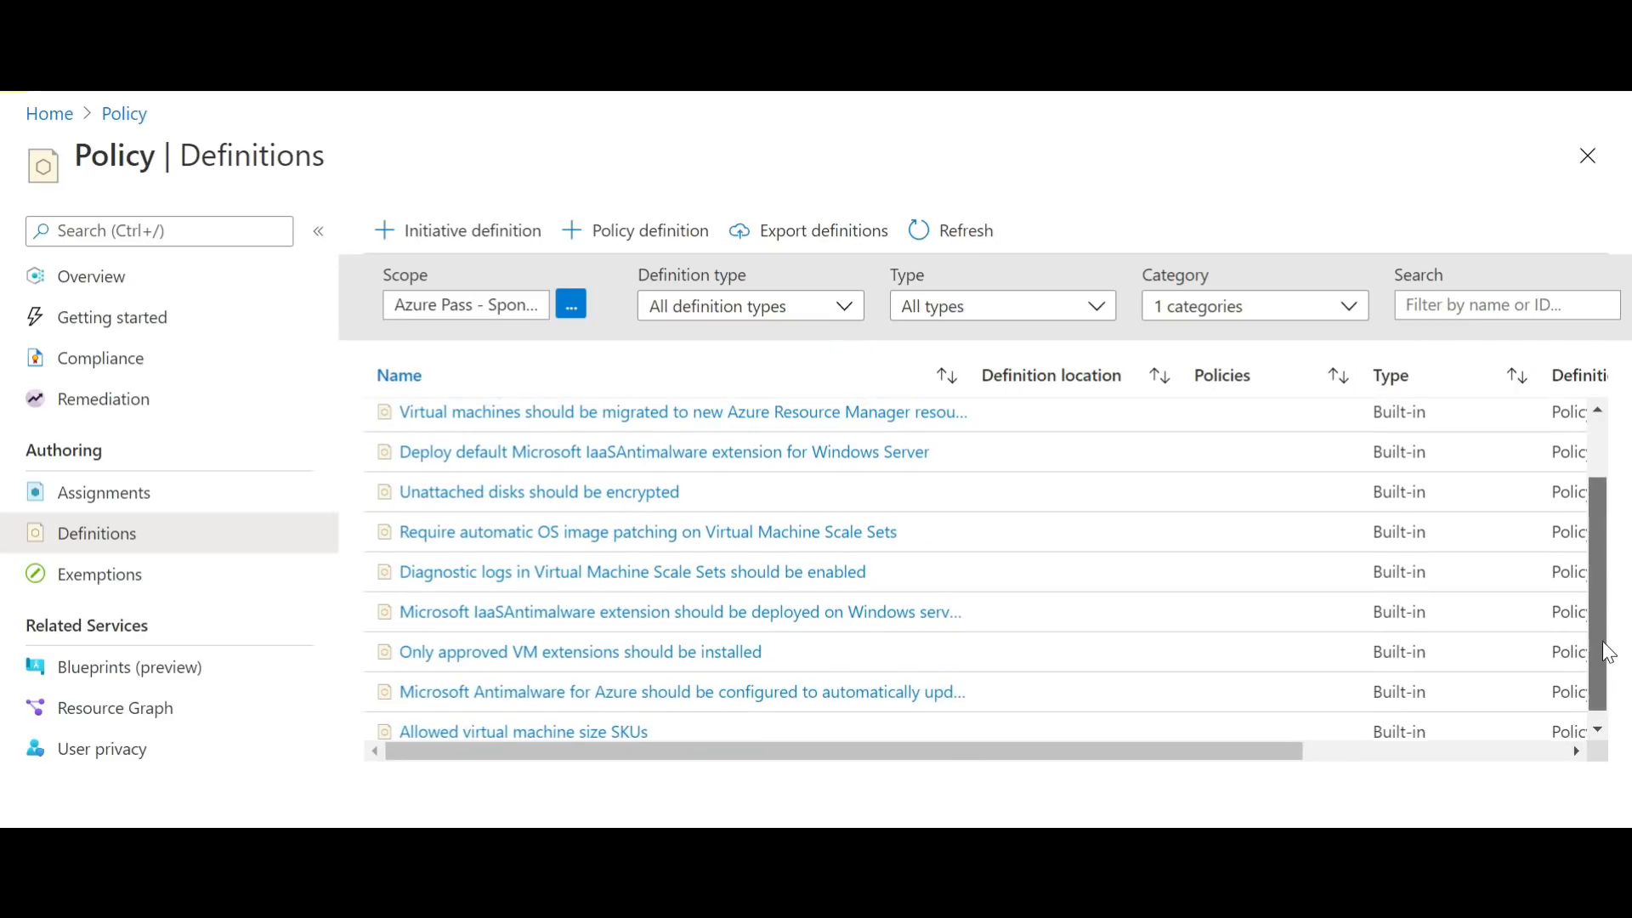
{"action": "scroll", "coordinate": [1609, 643], "scroll_direction": "down", "scroll_amount": 2}
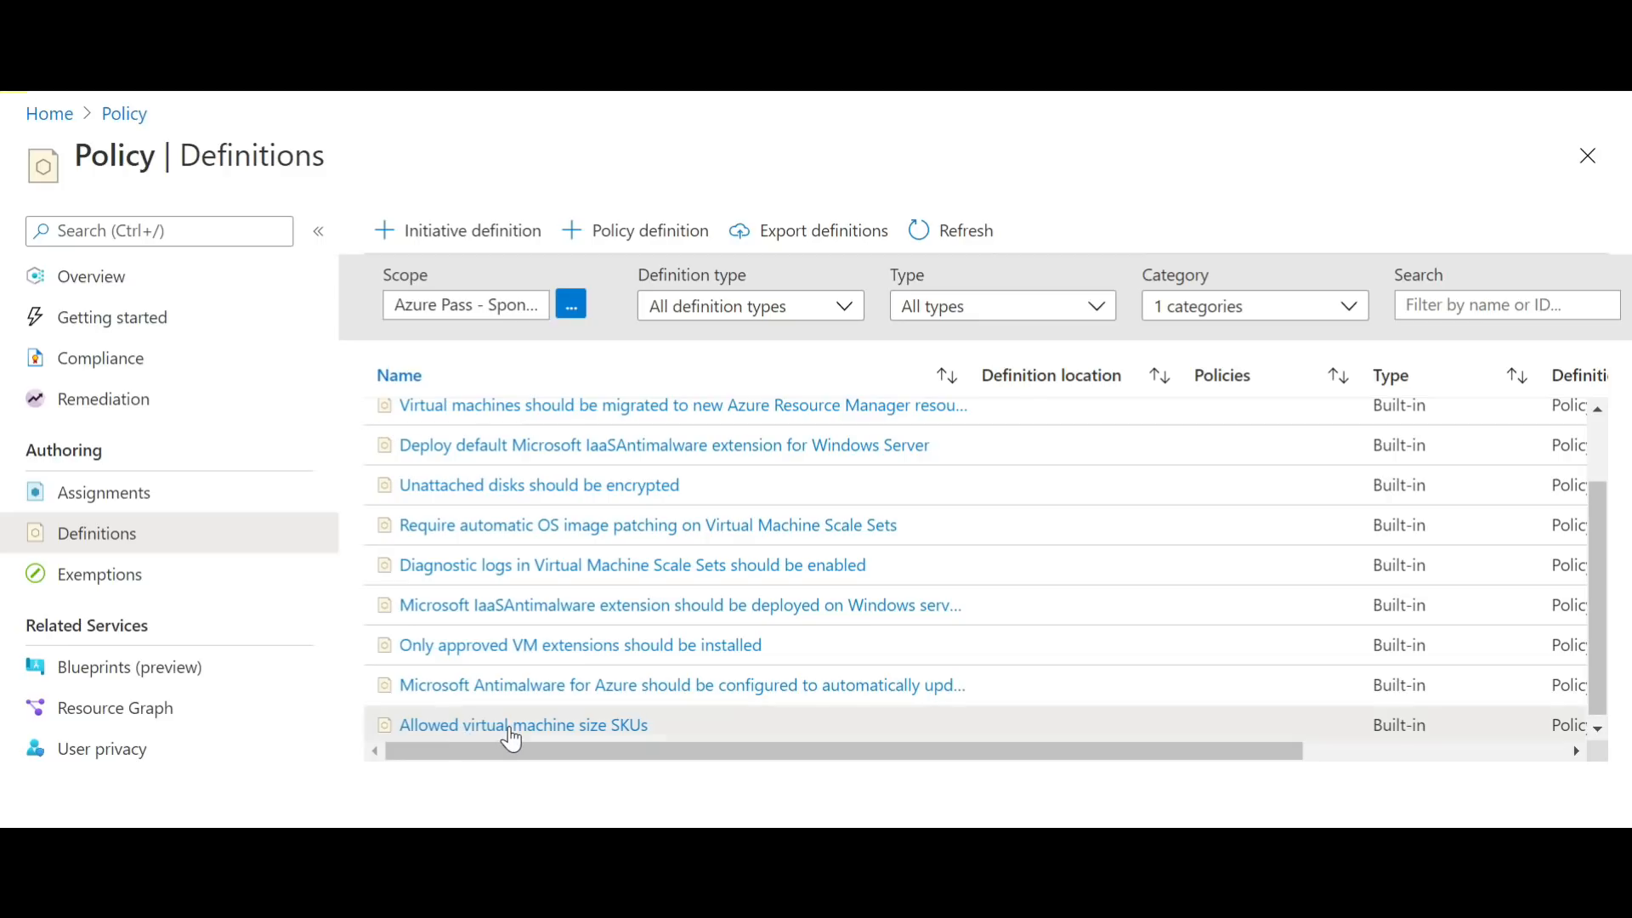
{"action": "left_click", "coordinate": [510, 729]}
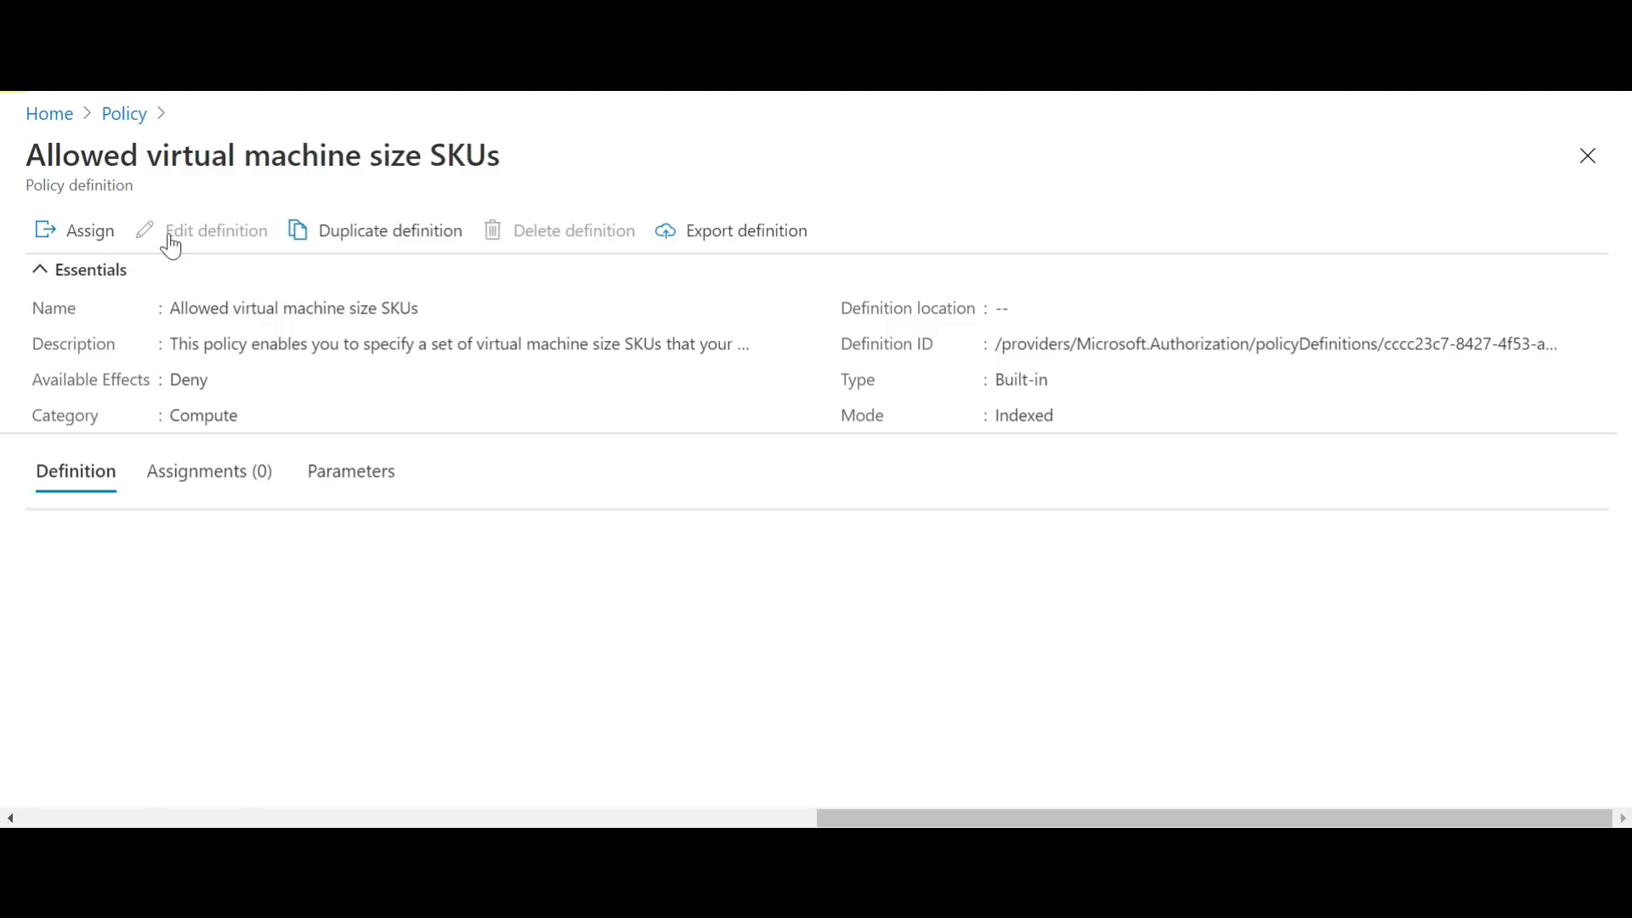
{"action": "left_click_drag", "start_coordinate": [1623, 321], "coordinate": [1624, 470]}
{"action": "left_click_drag", "start_coordinate": [7, 470], "coordinate": [4, 667]}
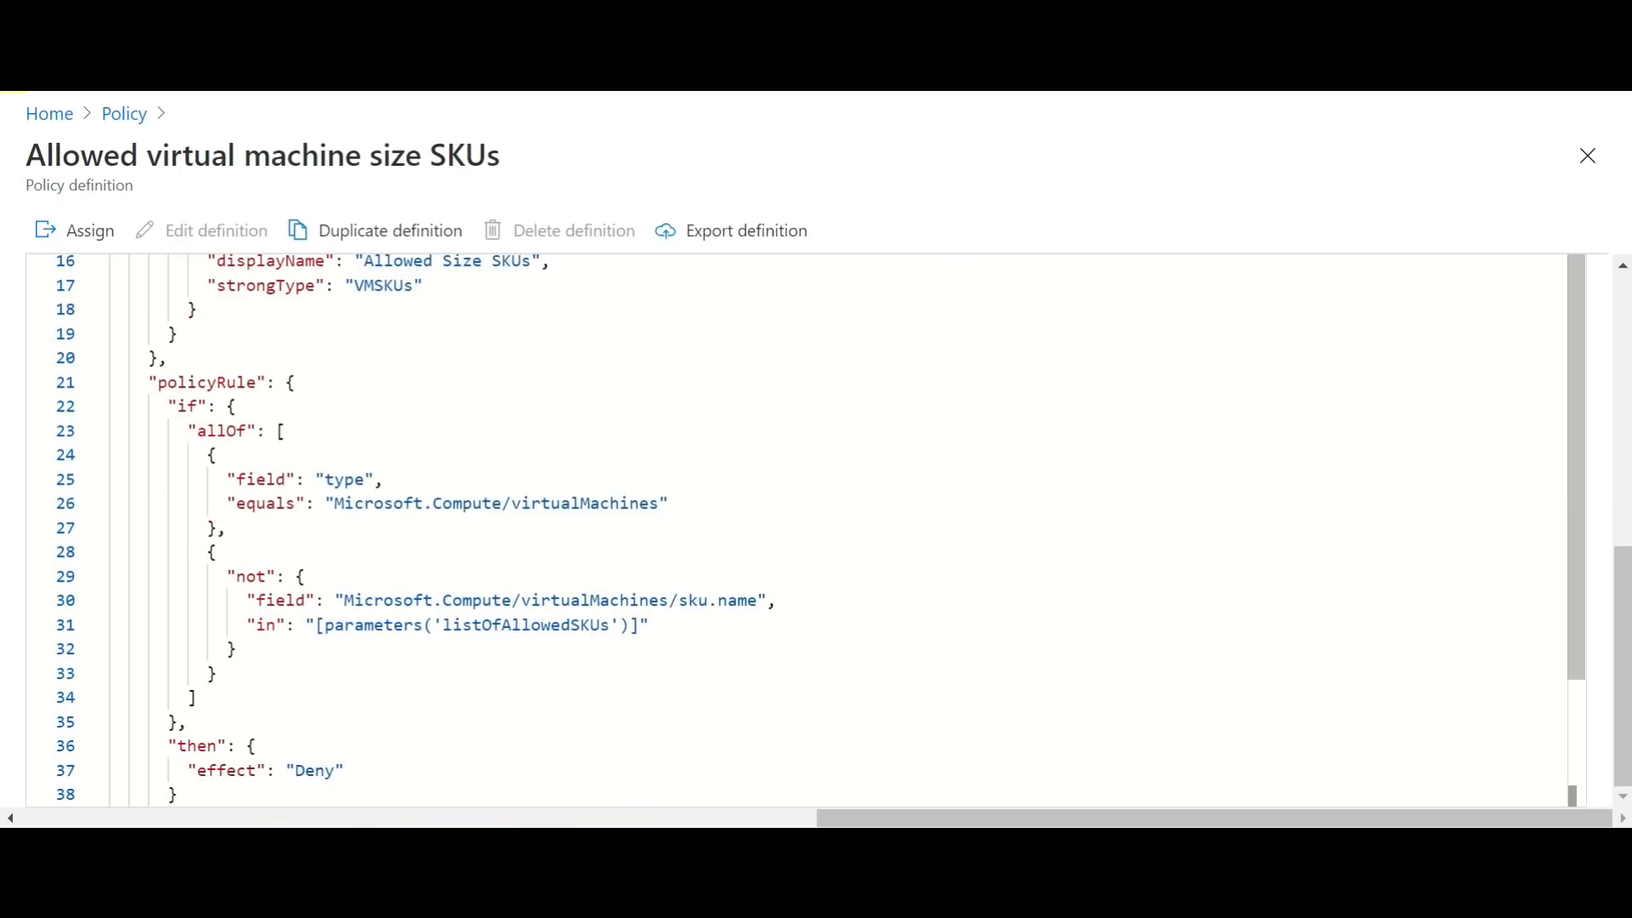
{"action": "left_click_drag", "start_coordinate": [1619, 580], "coordinate": [1625, 310]}
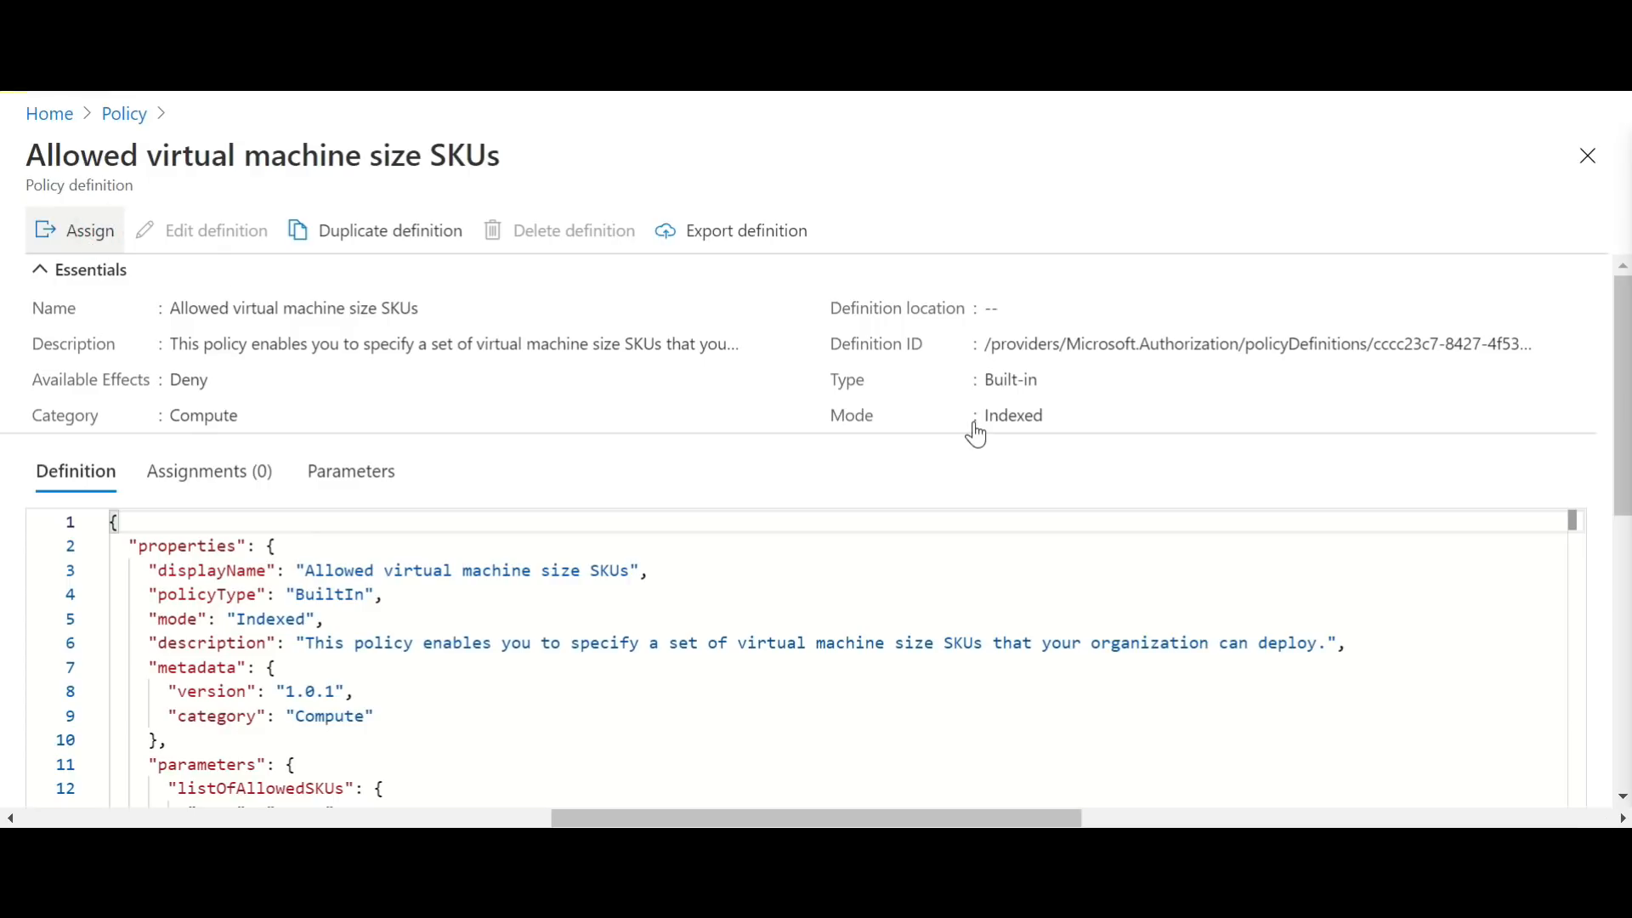
Step: Start assigning the policy with its scope set to subscription Azure Pass - Sponsorship and resource group Sales-RG
{"action": "left_click", "coordinate": [75, 231]}
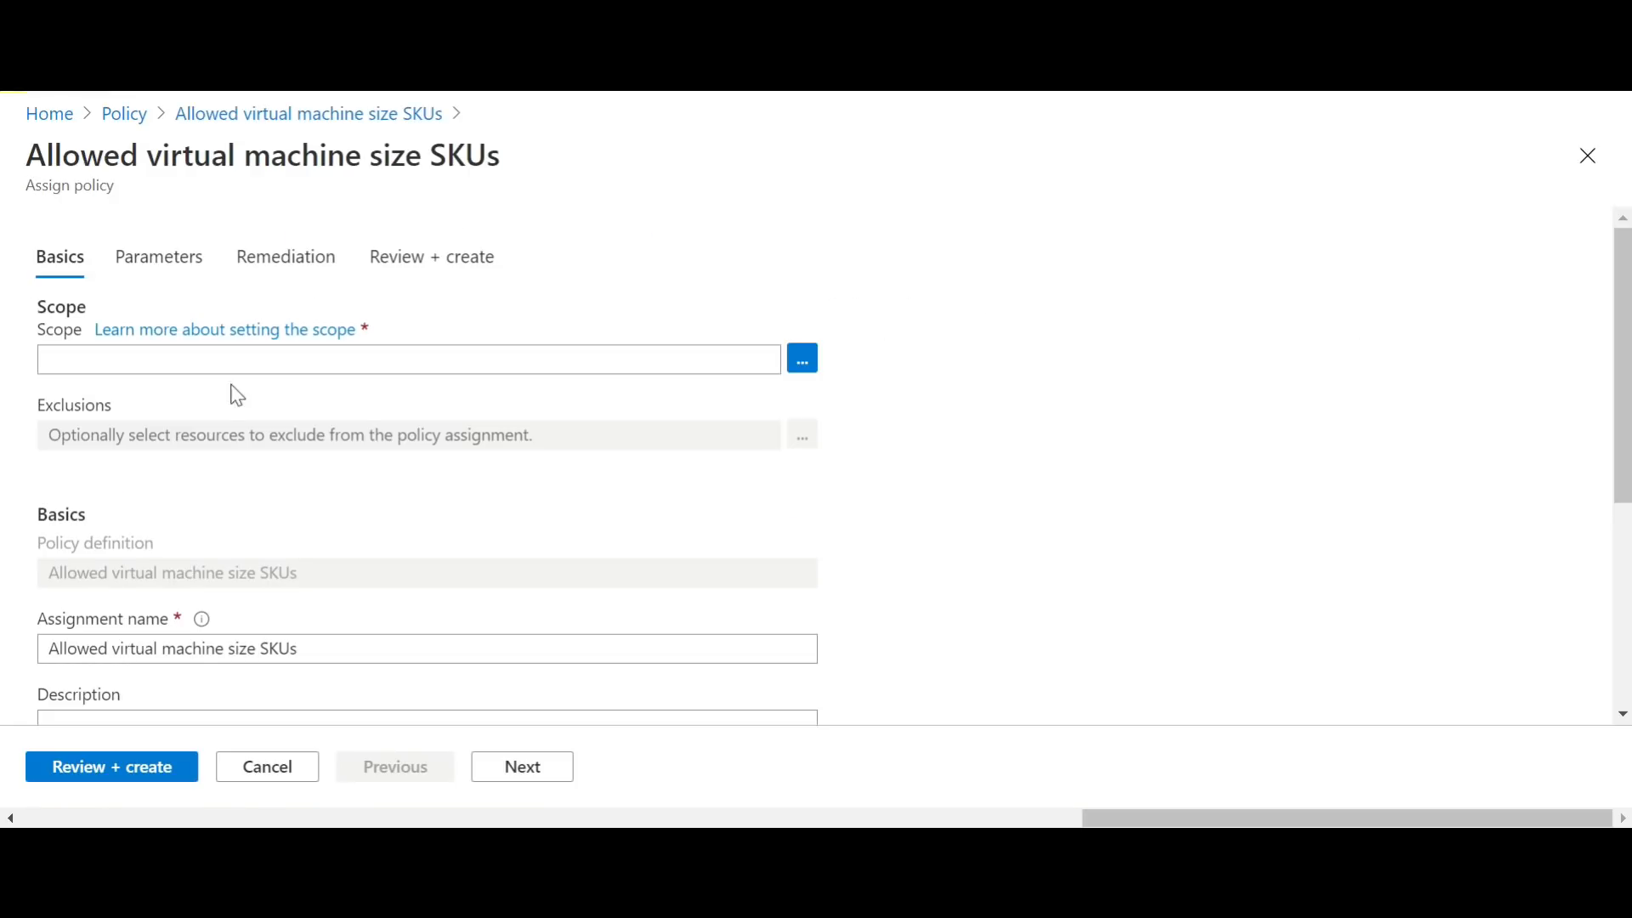
{"action": "left_click", "coordinate": [700, 368]}
{"action": "left_click", "coordinate": [816, 363]}
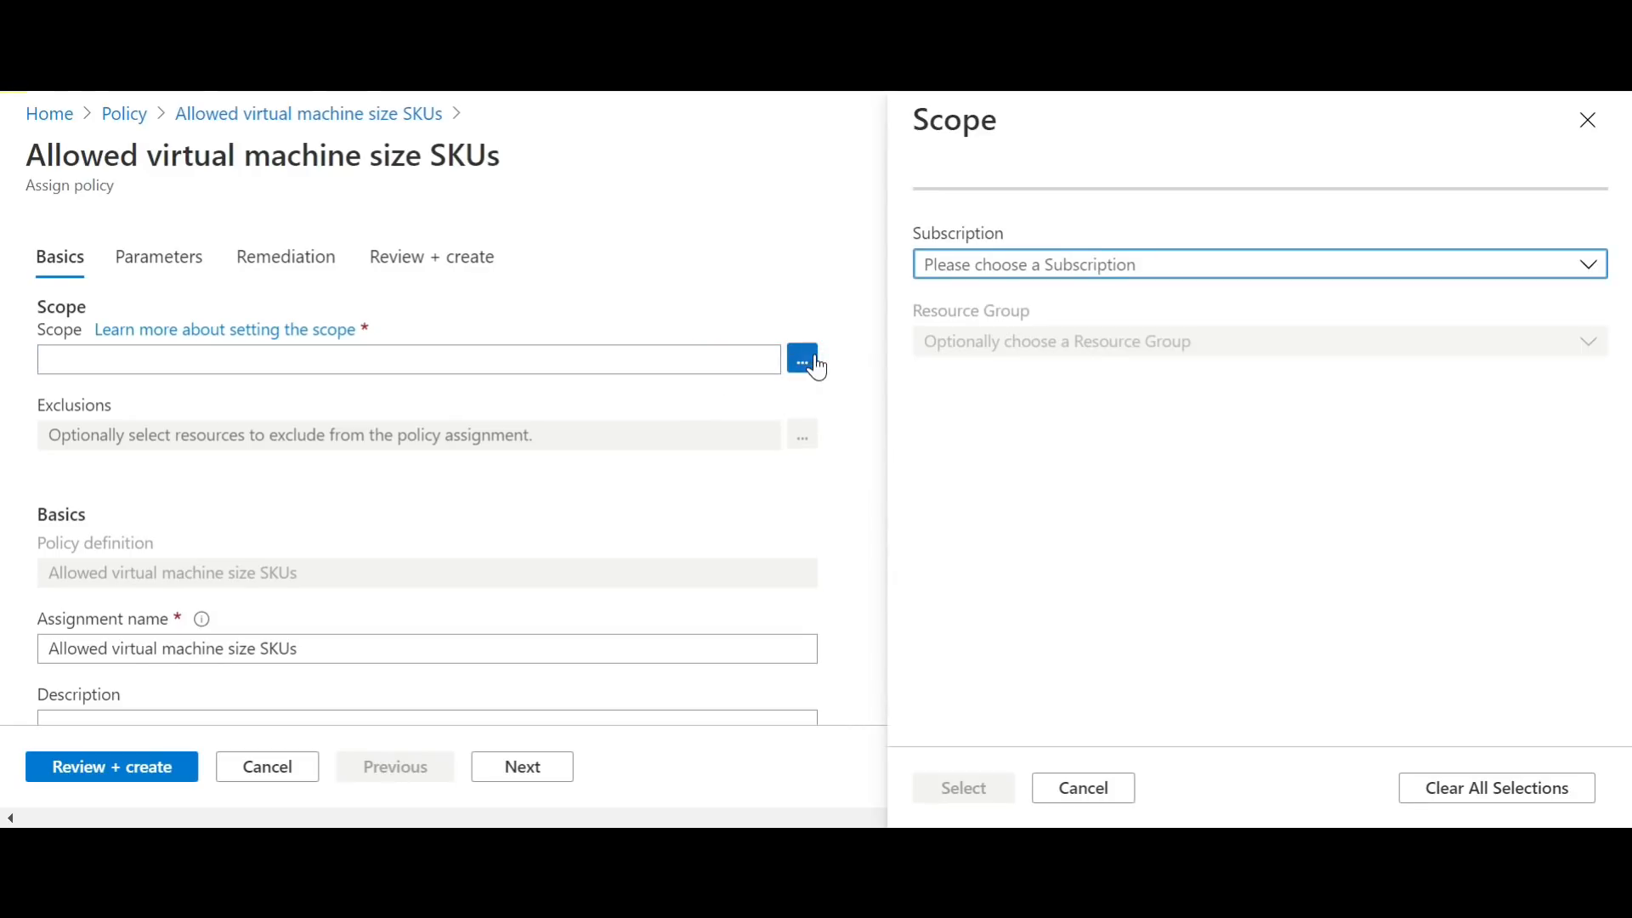
{"action": "left_click", "coordinate": [1221, 264]}
{"action": "left_click", "coordinate": [1081, 355]}
{"action": "left_click", "coordinate": [1078, 348]}
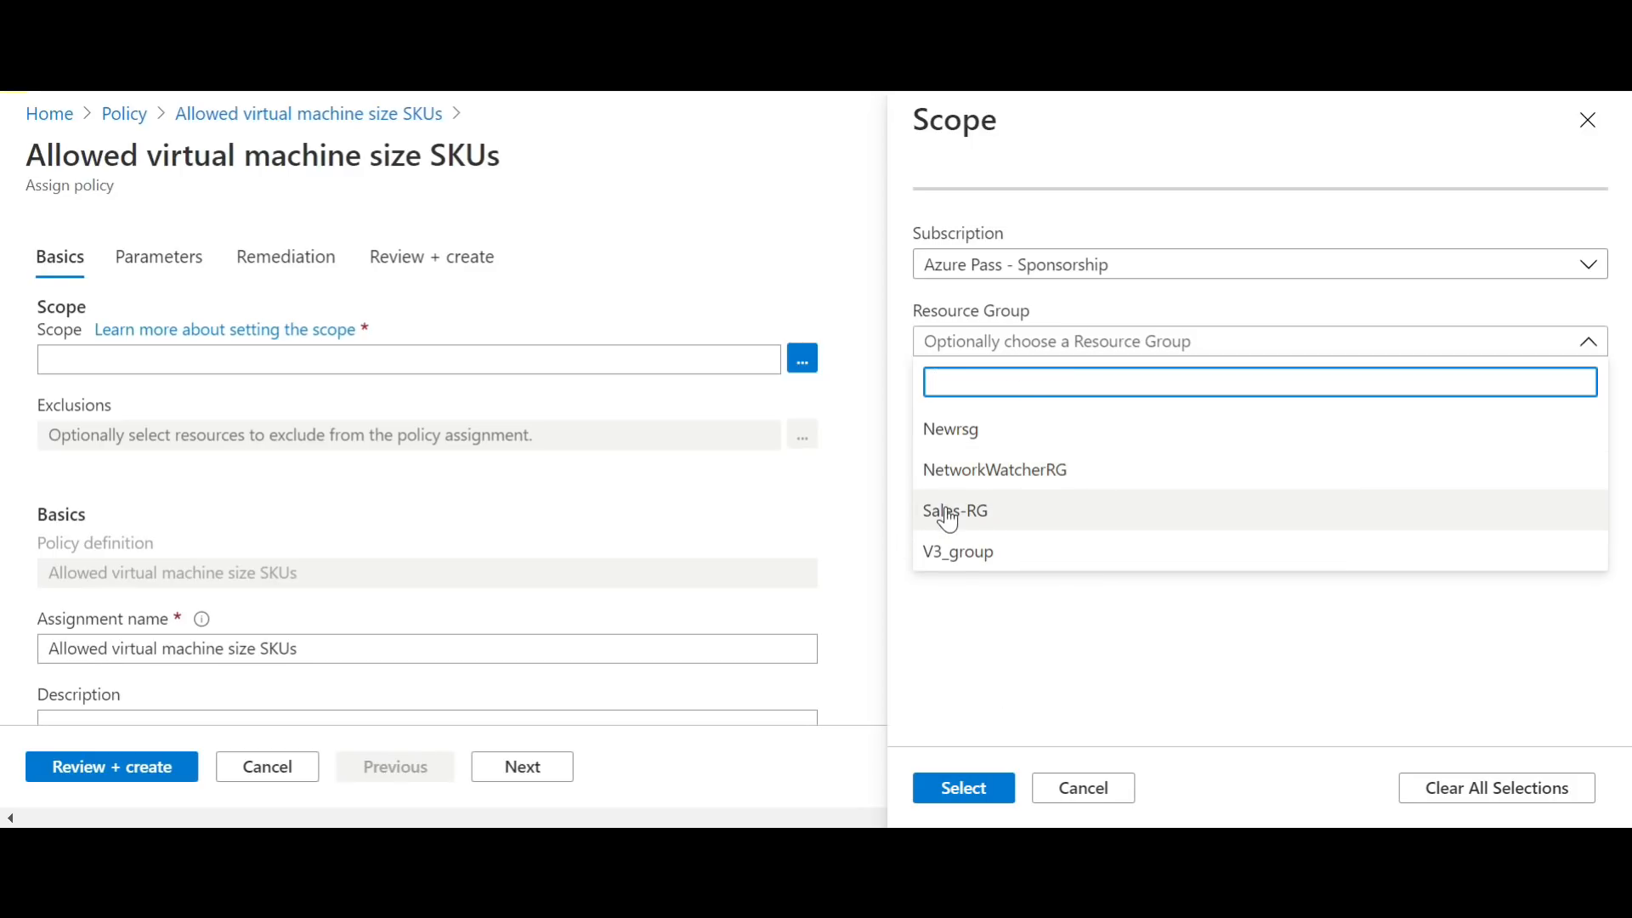
{"action": "left_click", "coordinate": [990, 519]}
{"action": "left_click", "coordinate": [978, 788]}
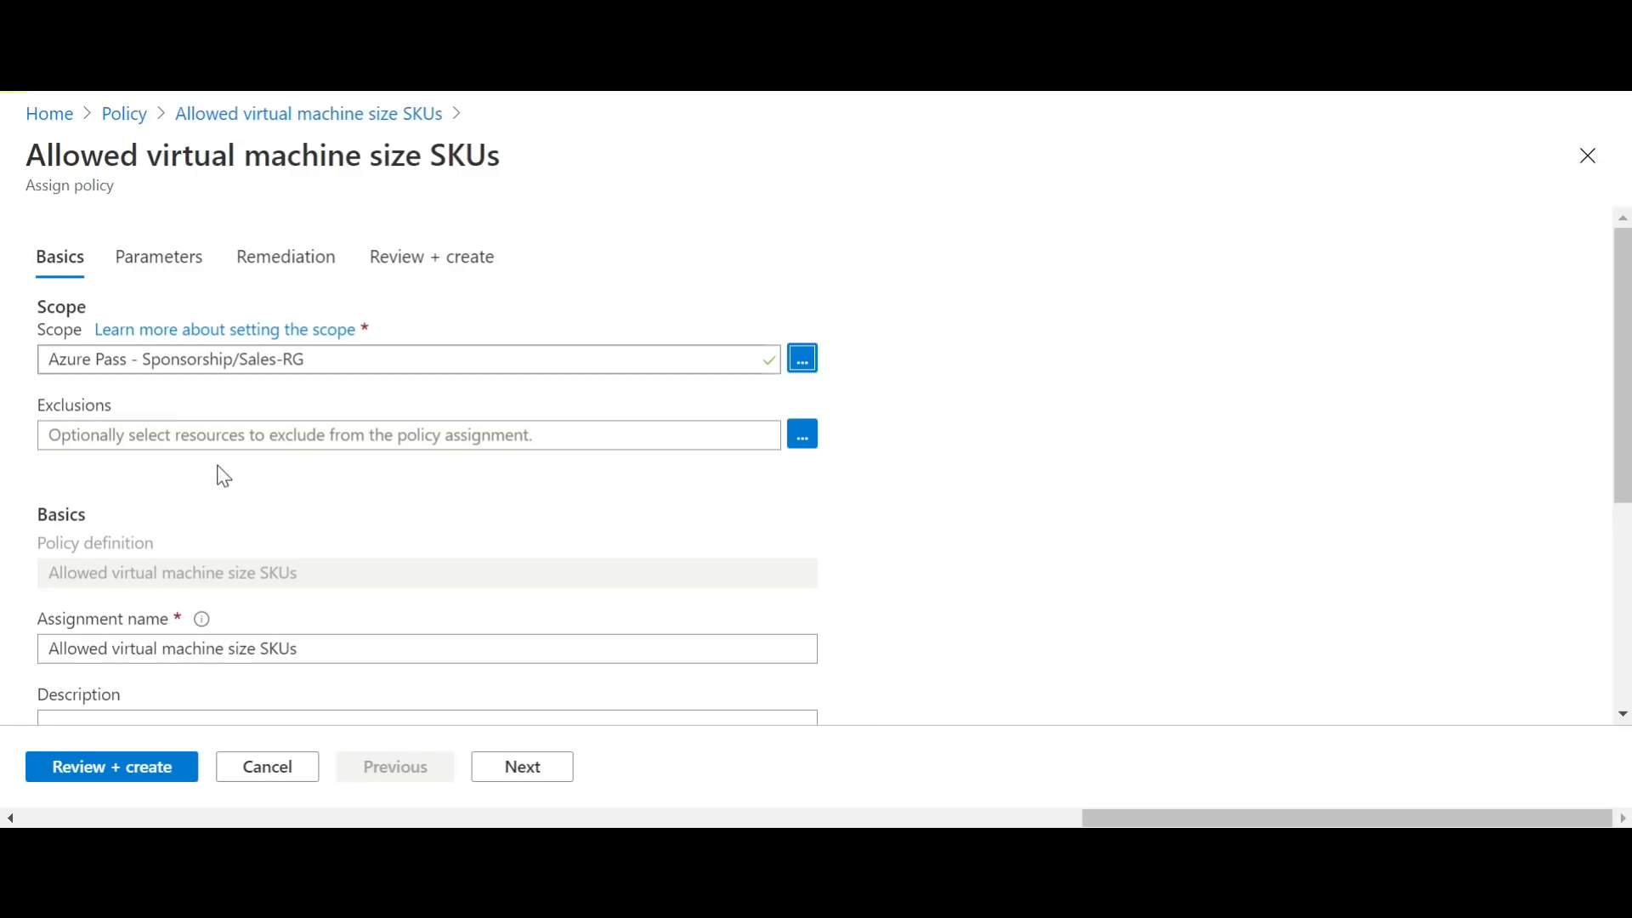
Step: Review the assignment's basic settings, keep the name Allowed virtual machine size SKUs and proceed to the parameters
{"action": "left_click_drag", "start_coordinate": [1625, 368], "coordinate": [1626, 457]}
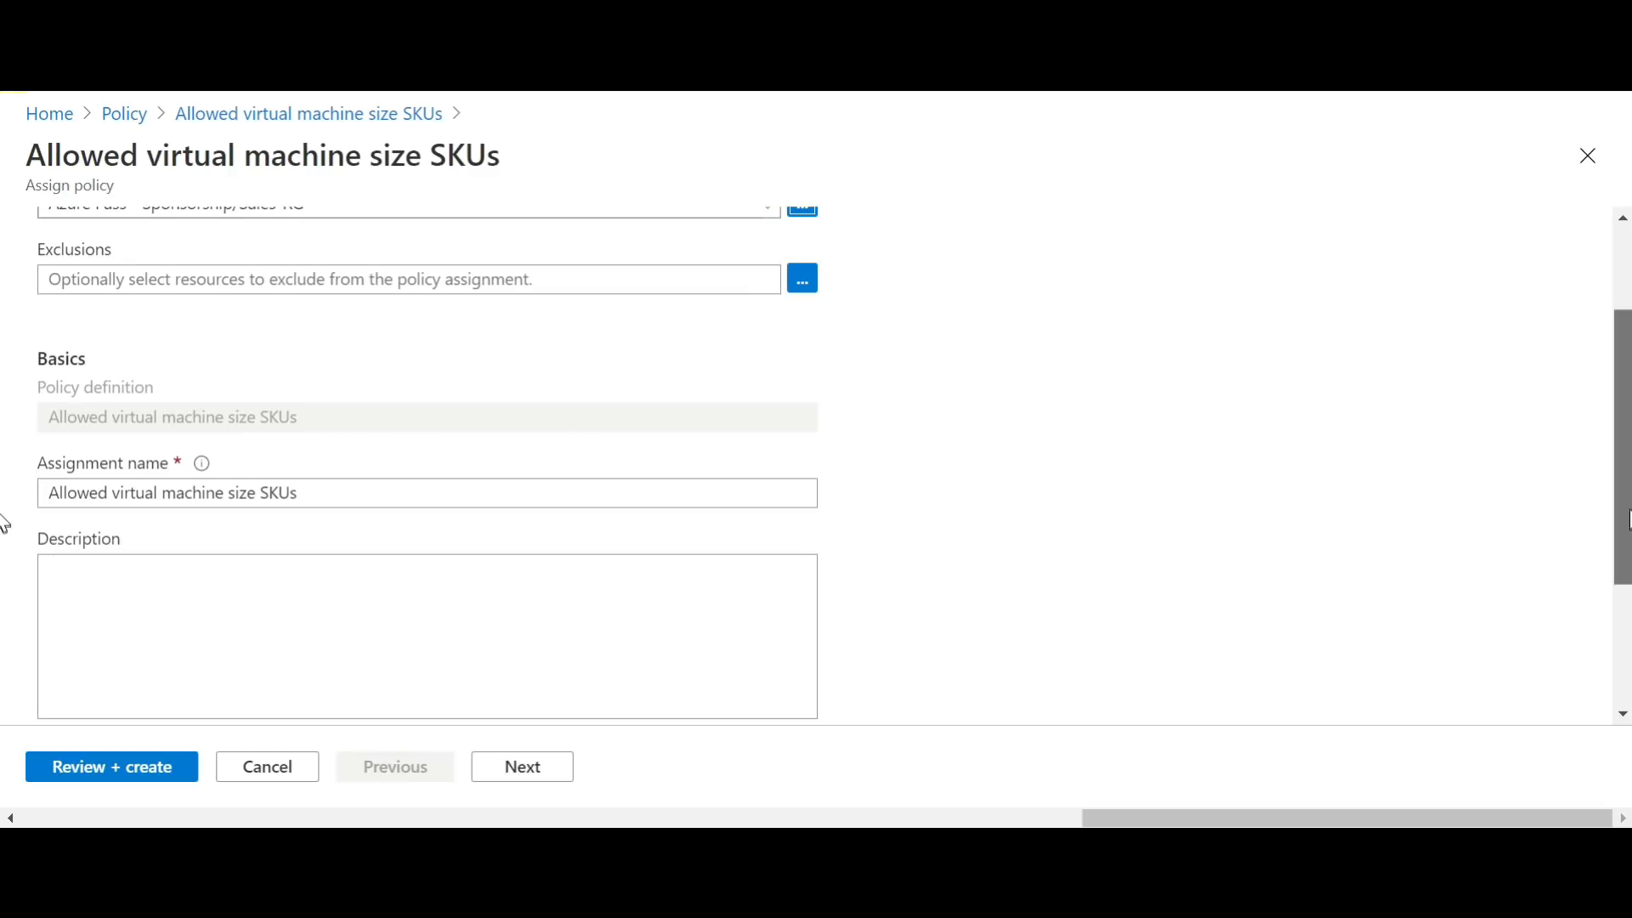
{"action": "scroll", "coordinate": [3, 493], "scroll_direction": "up", "scroll_amount": 1}
{"action": "left_click", "coordinate": [509, 573]}
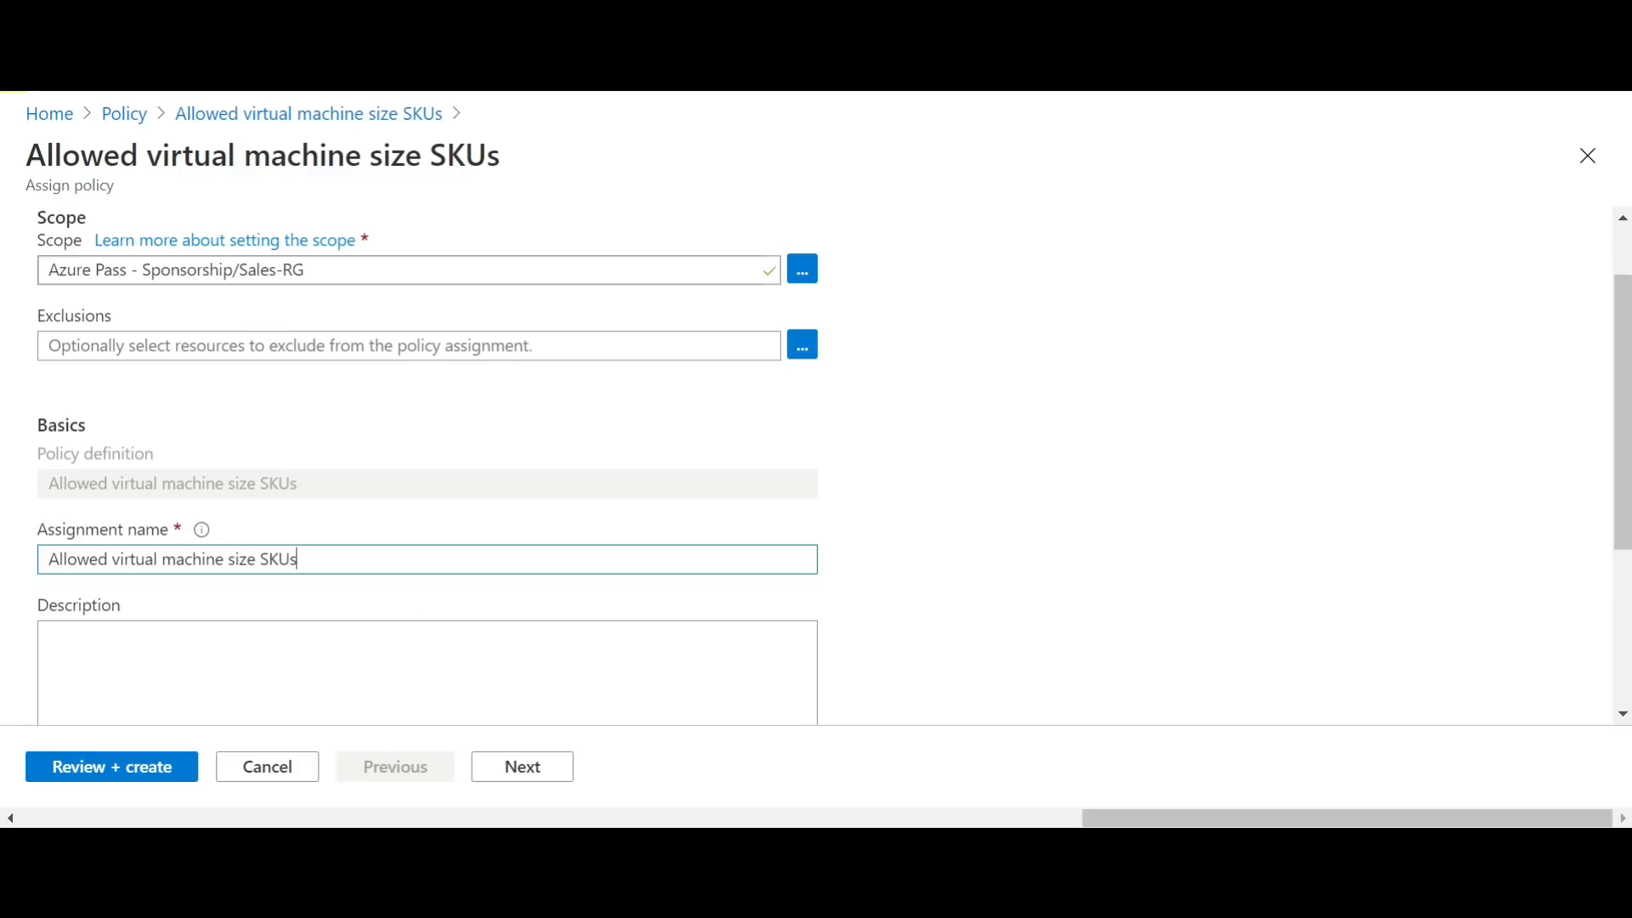
{"action": "scroll", "coordinate": [7, 362], "scroll_direction": "up", "scroll_amount": 1}
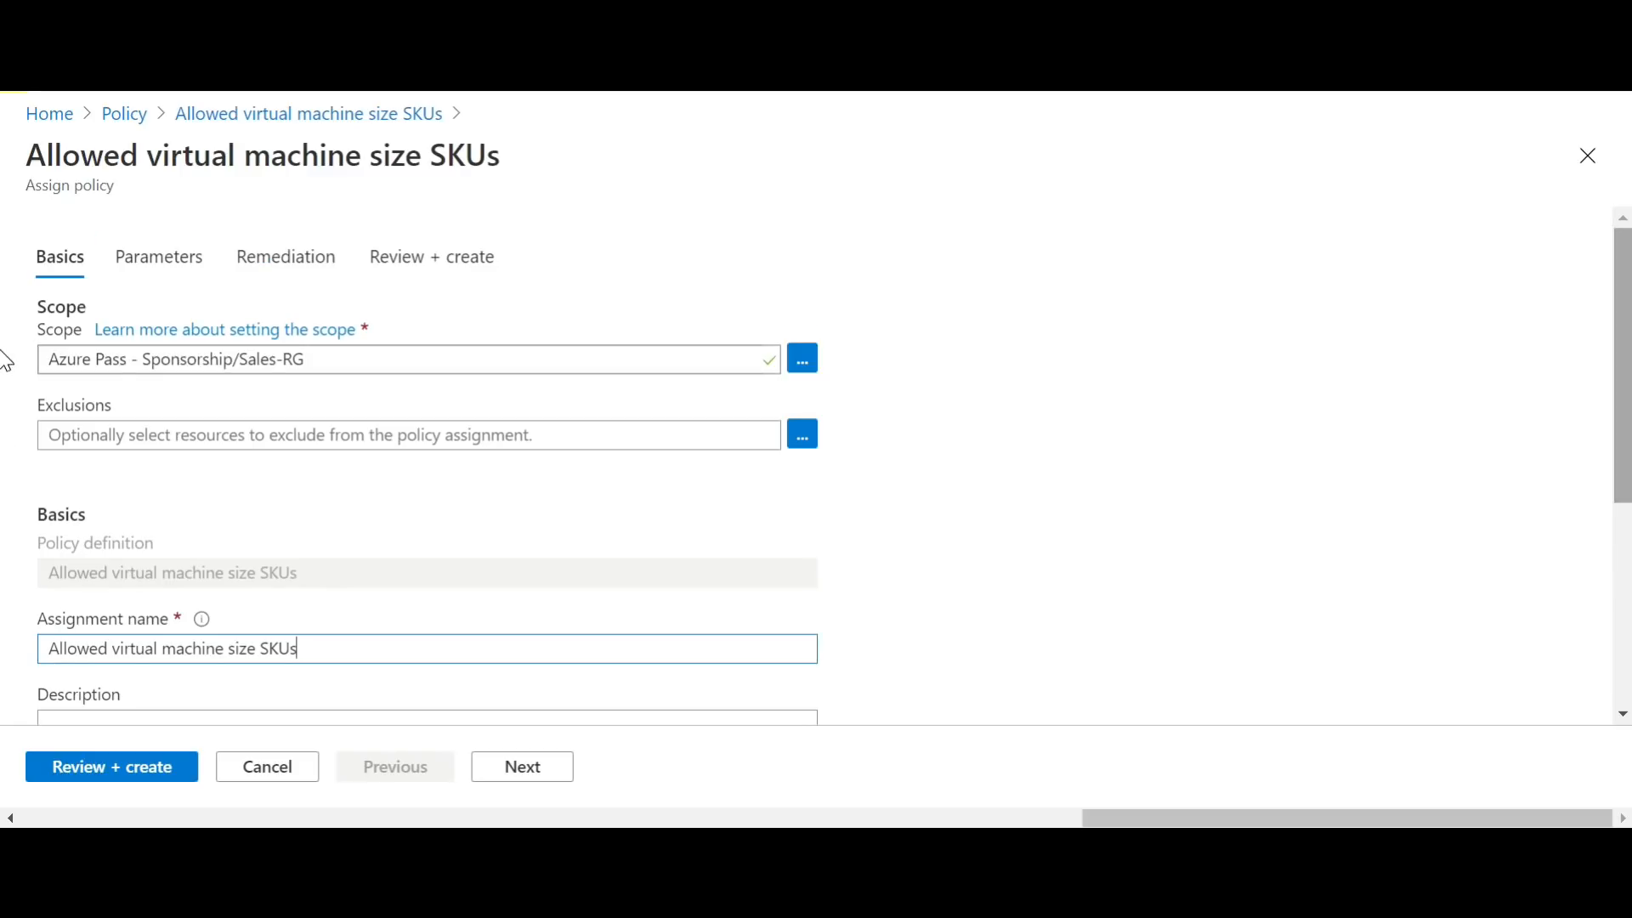
{"action": "left_click", "coordinate": [535, 770]}
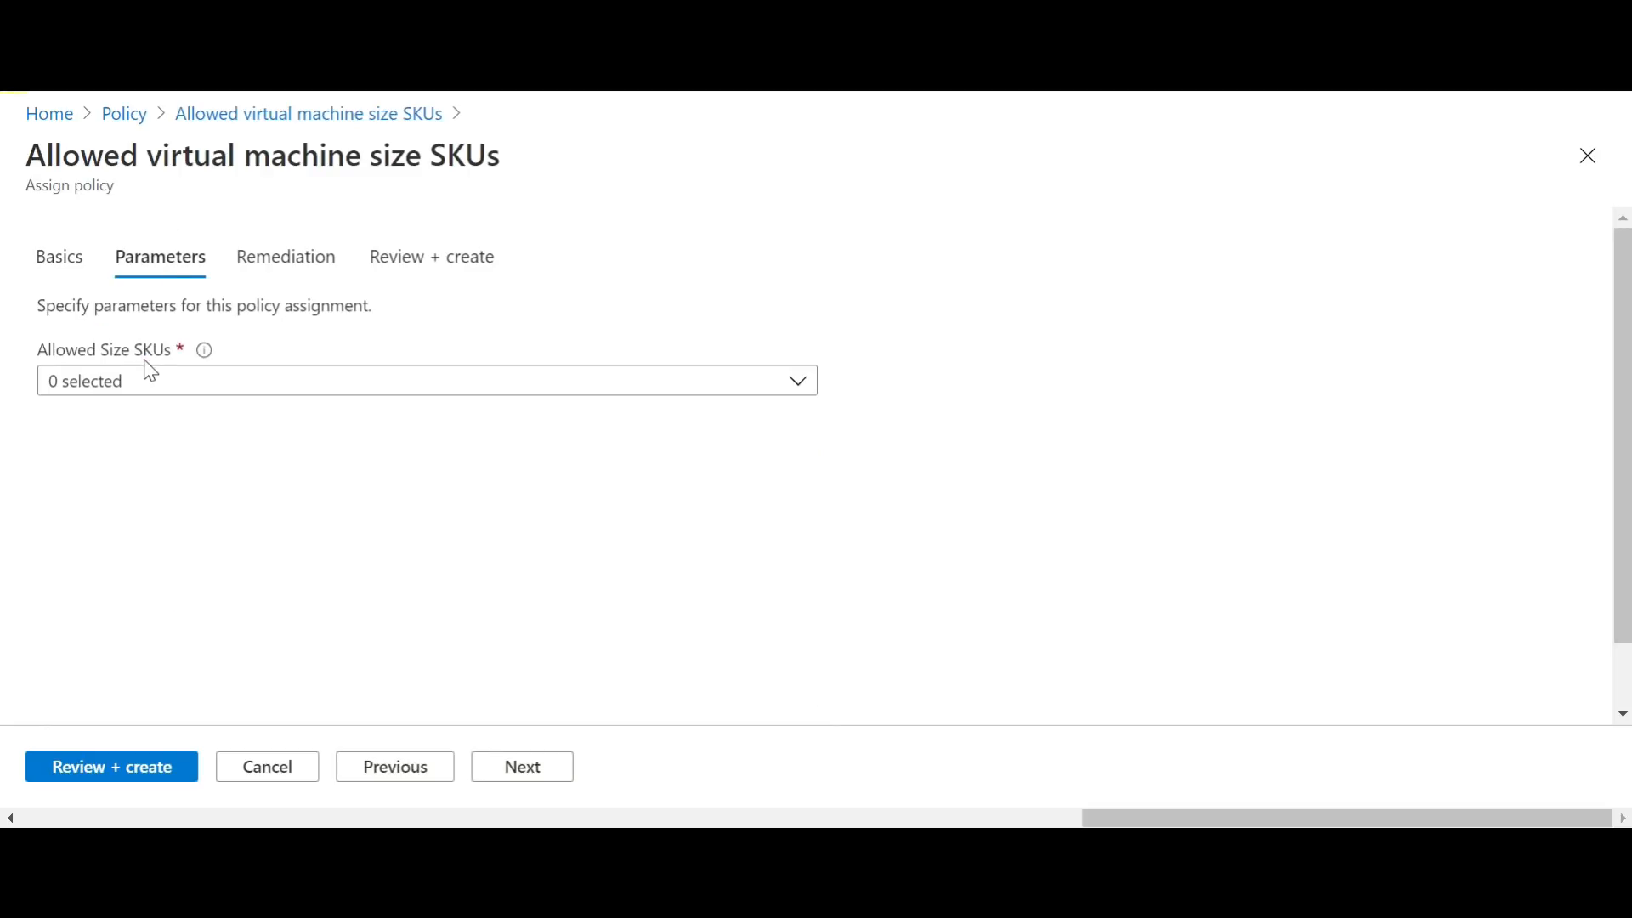
Step: Select Standard_B1s as the only allowed virtual machine size SKU for the policy assignment
{"action": "left_click", "coordinate": [801, 383]}
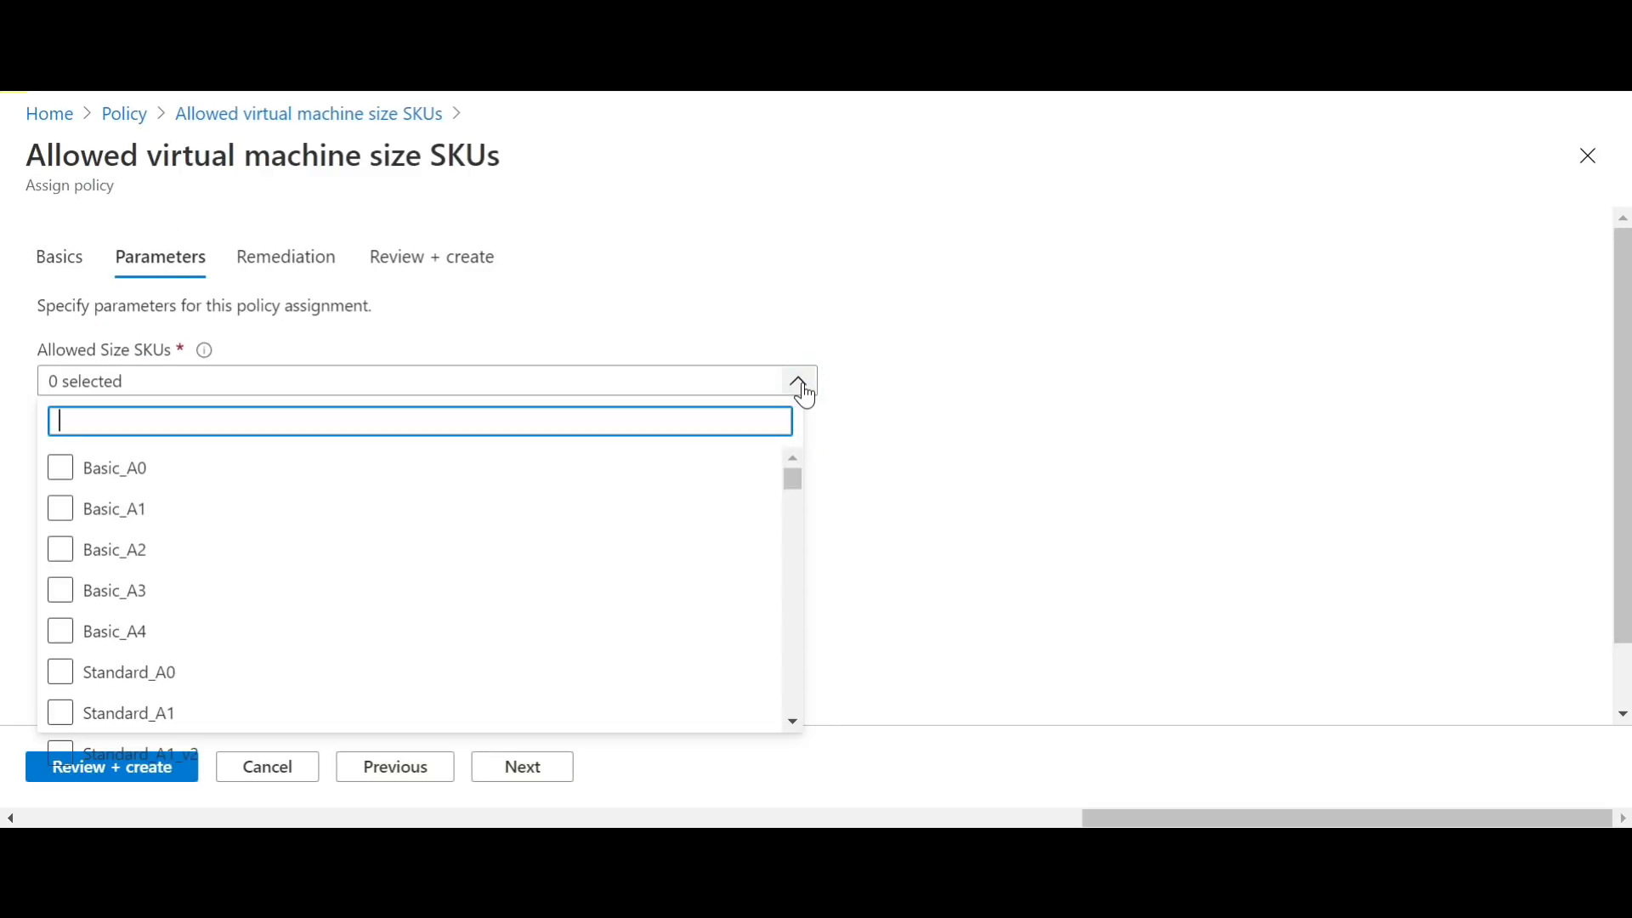
{"action": "left_click", "coordinate": [748, 507]}
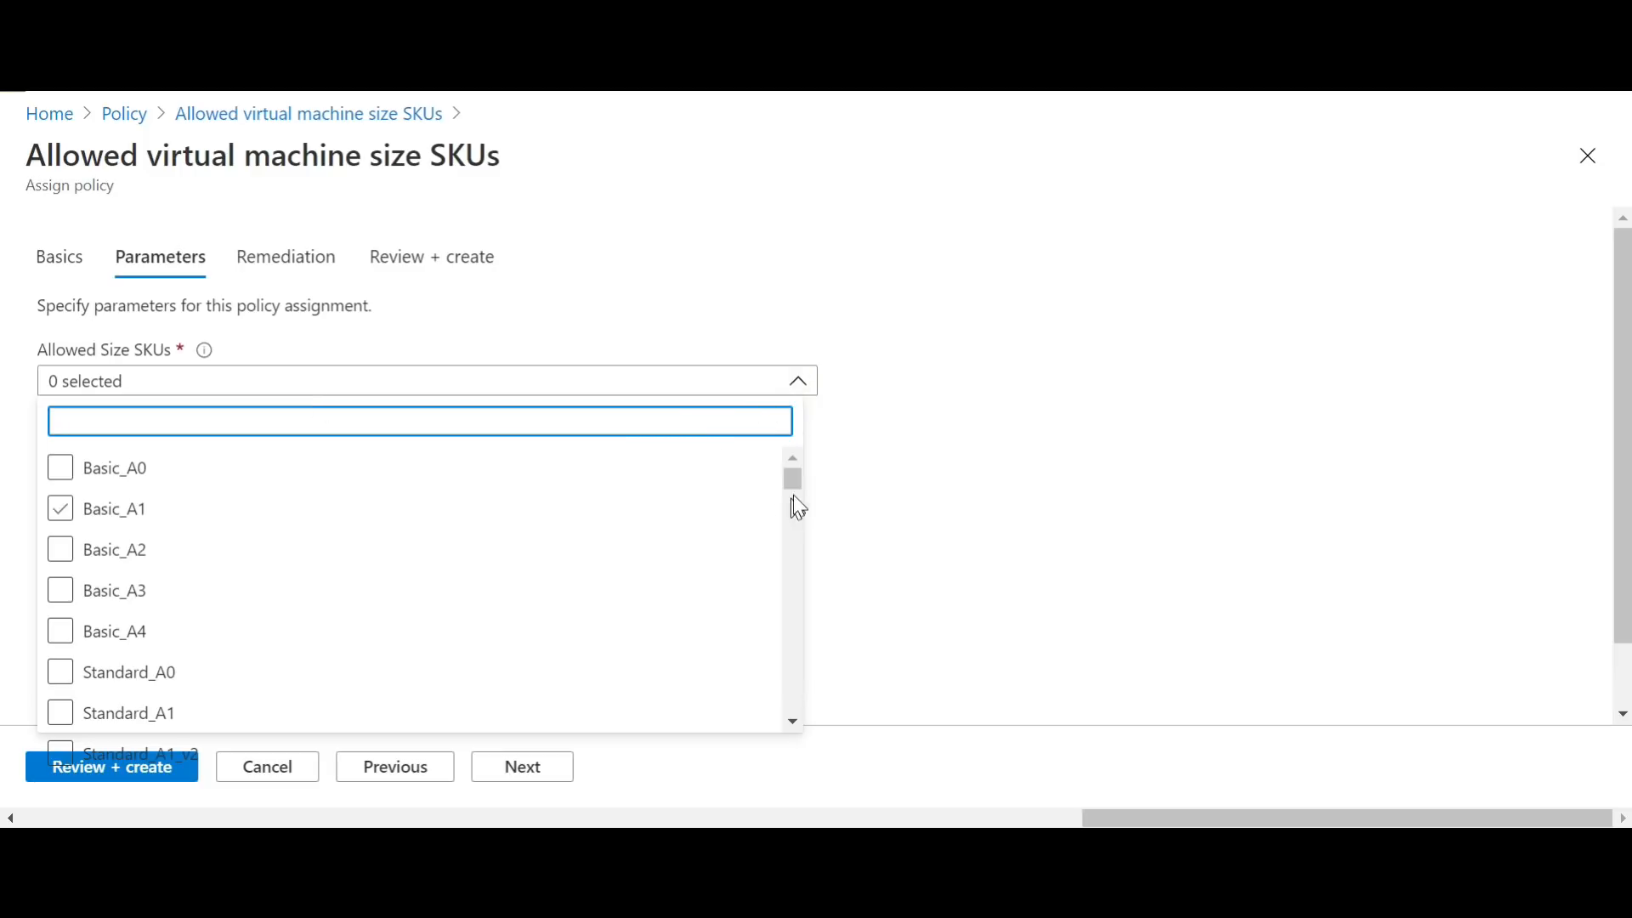
{"action": "left_click", "coordinate": [798, 569]}
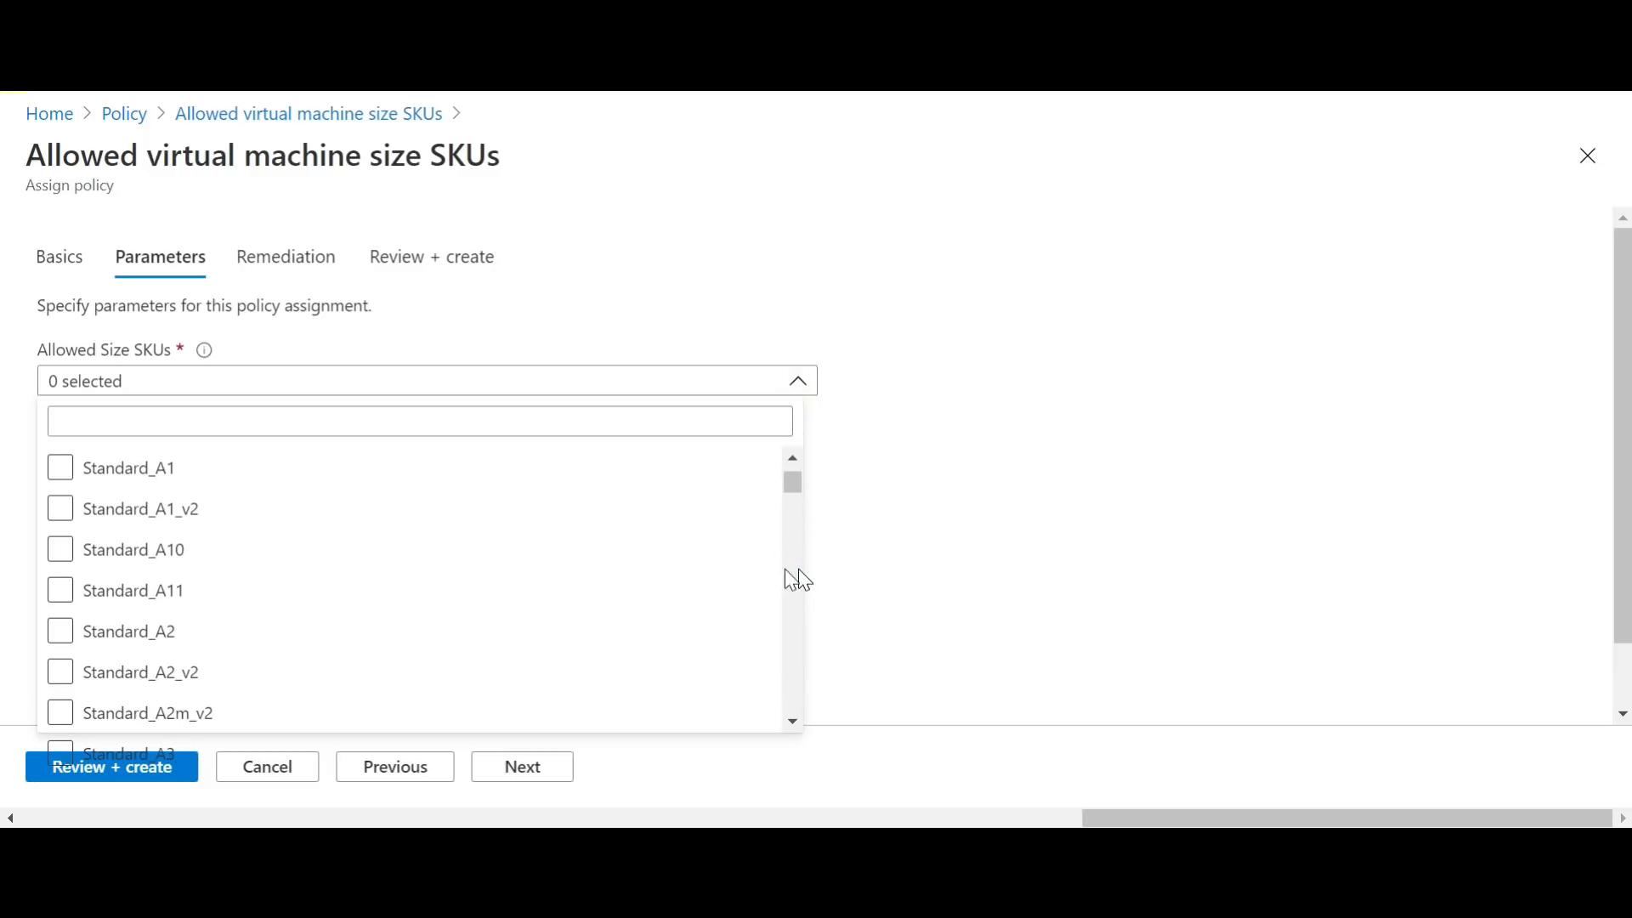
{"action": "left_click", "coordinate": [777, 595]}
{"action": "scroll", "coordinate": [803, 583], "scroll_direction": "down", "scroll_amount": 3}
{"action": "scroll", "coordinate": [803, 583], "scroll_direction": "down", "scroll_amount": 3}
{"action": "left_click", "coordinate": [802, 573]}
{"action": "left_click", "coordinate": [802, 573]}
{"action": "left_click", "coordinate": [802, 573]}
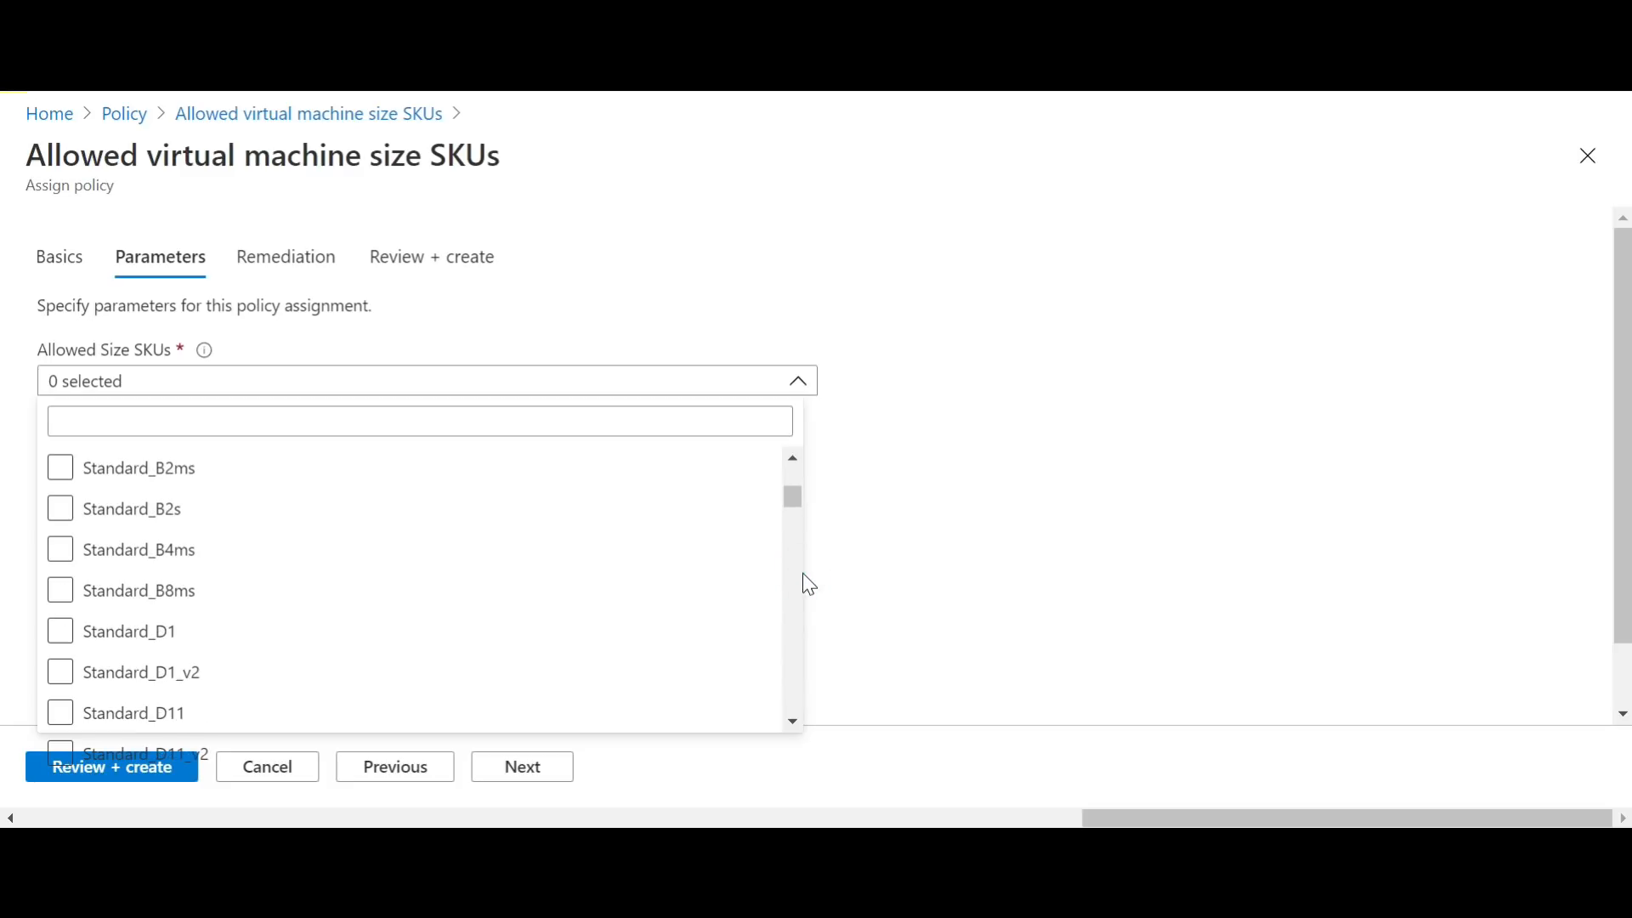
{"action": "left_click", "coordinate": [790, 461]}
{"action": "left_click", "coordinate": [791, 461]}
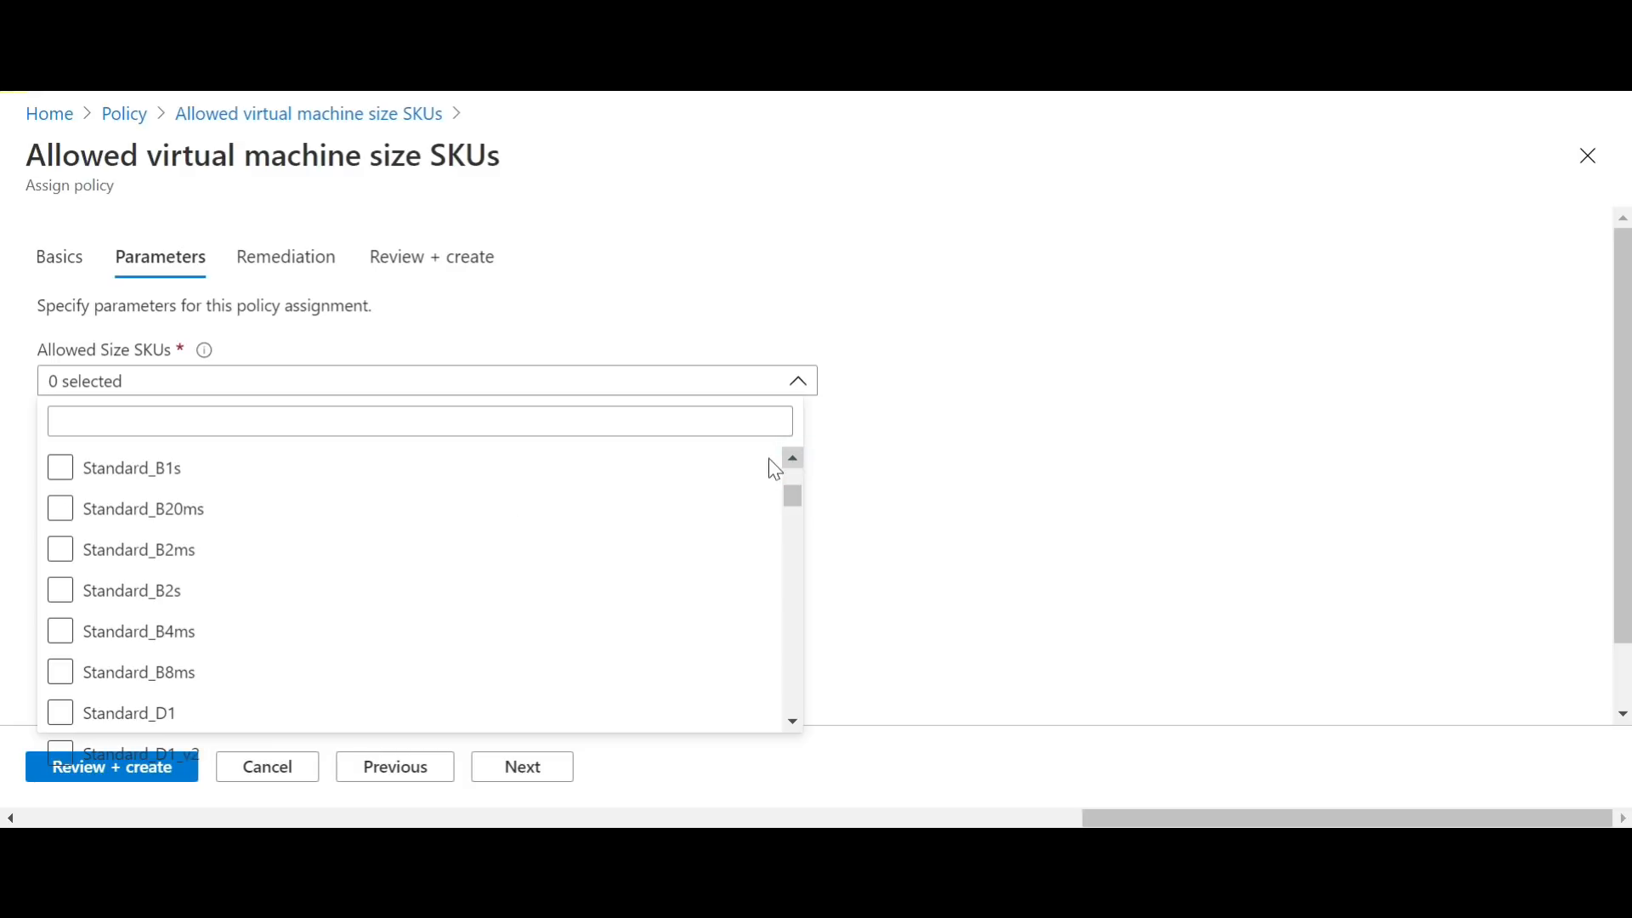
{"action": "left_click", "coordinate": [69, 478]}
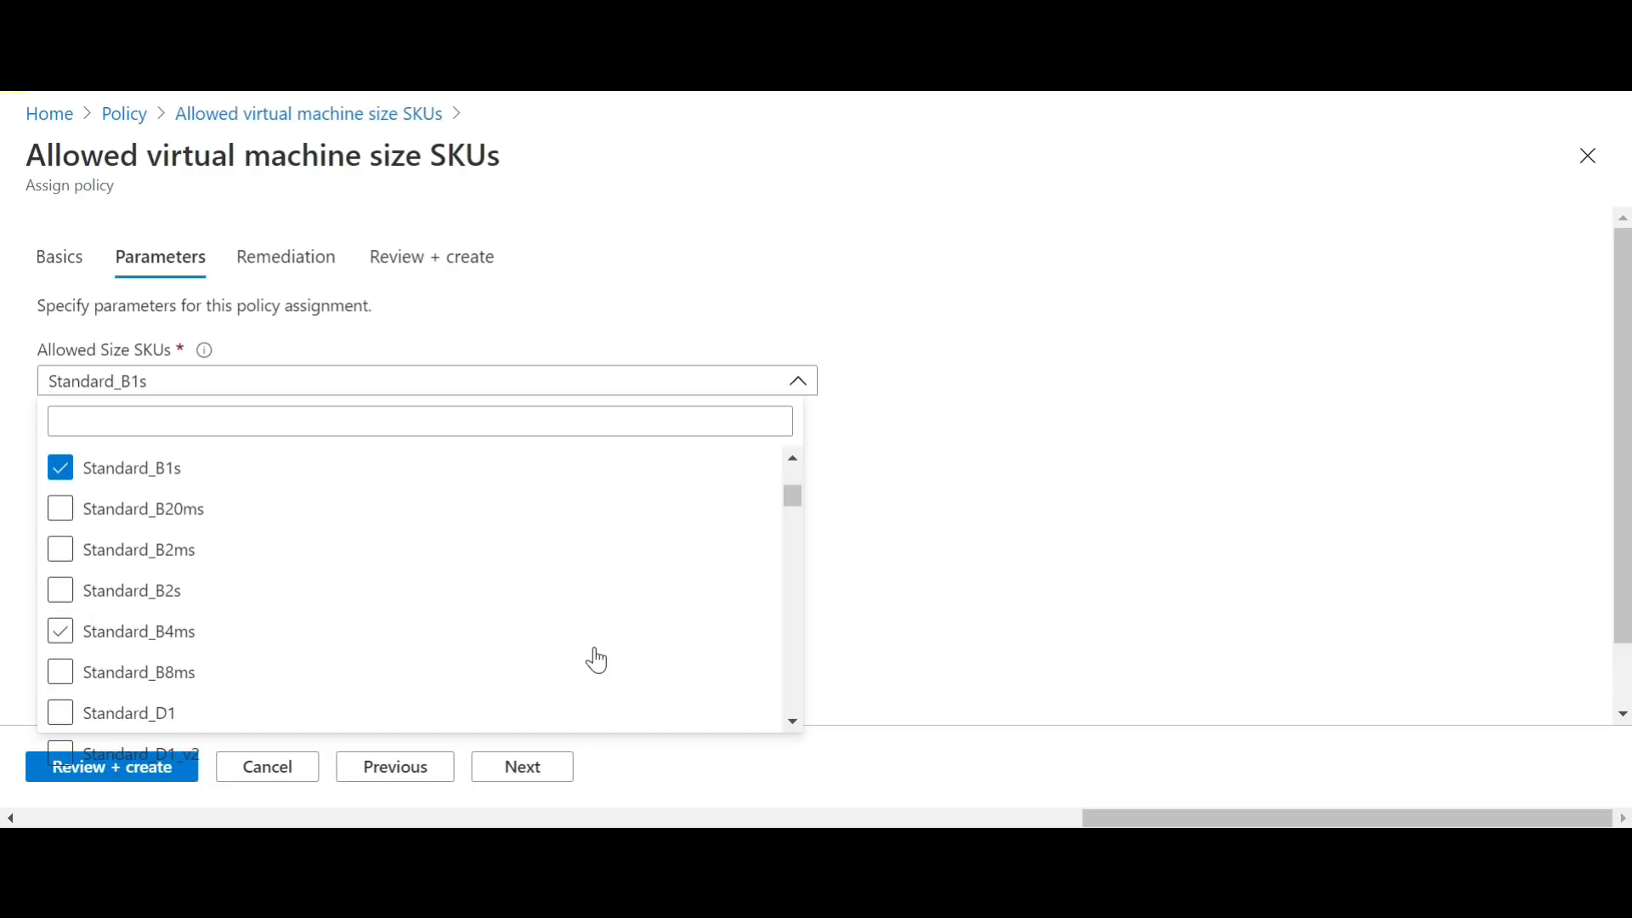
{"action": "left_click", "coordinate": [545, 770]}
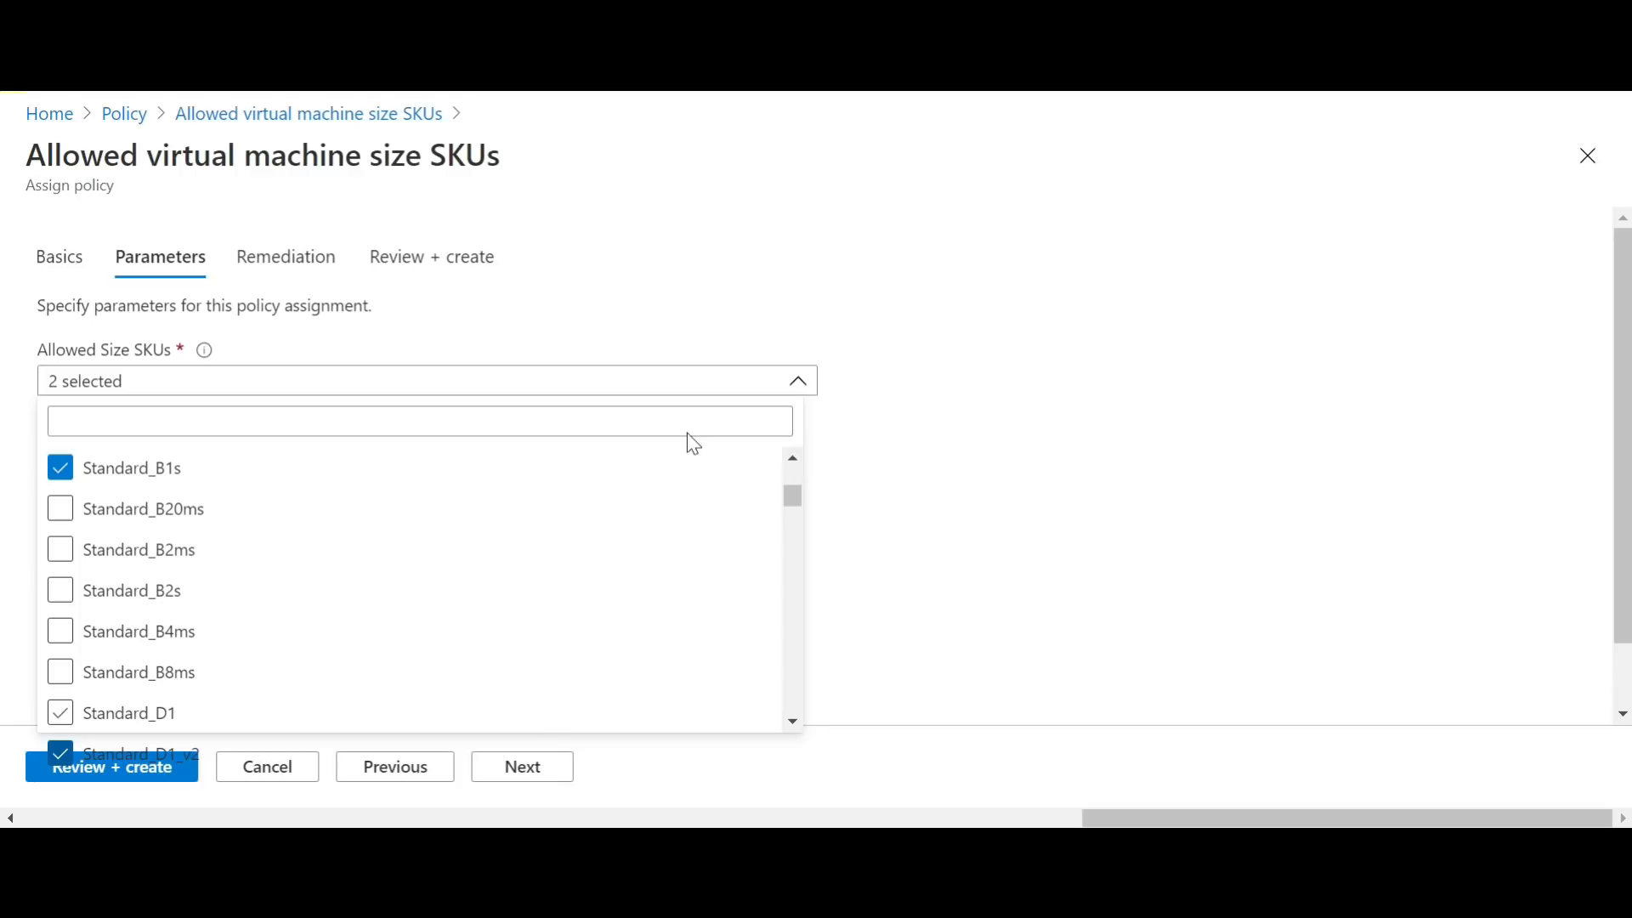
{"action": "left_click", "coordinate": [541, 780]}
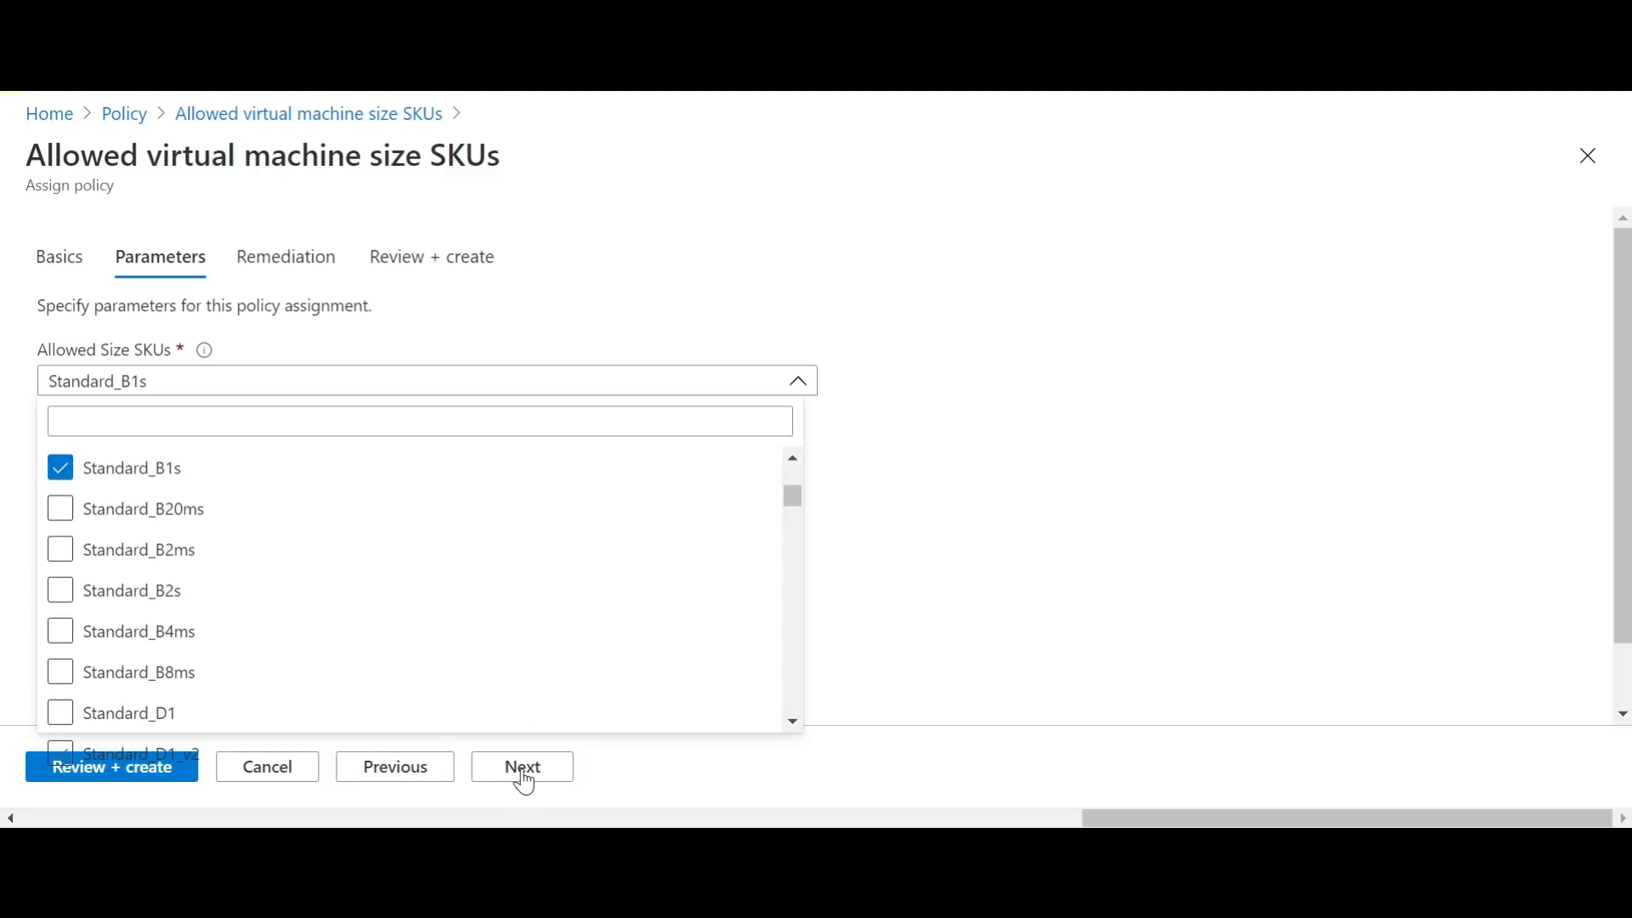
{"action": "left_click", "coordinate": [852, 299]}
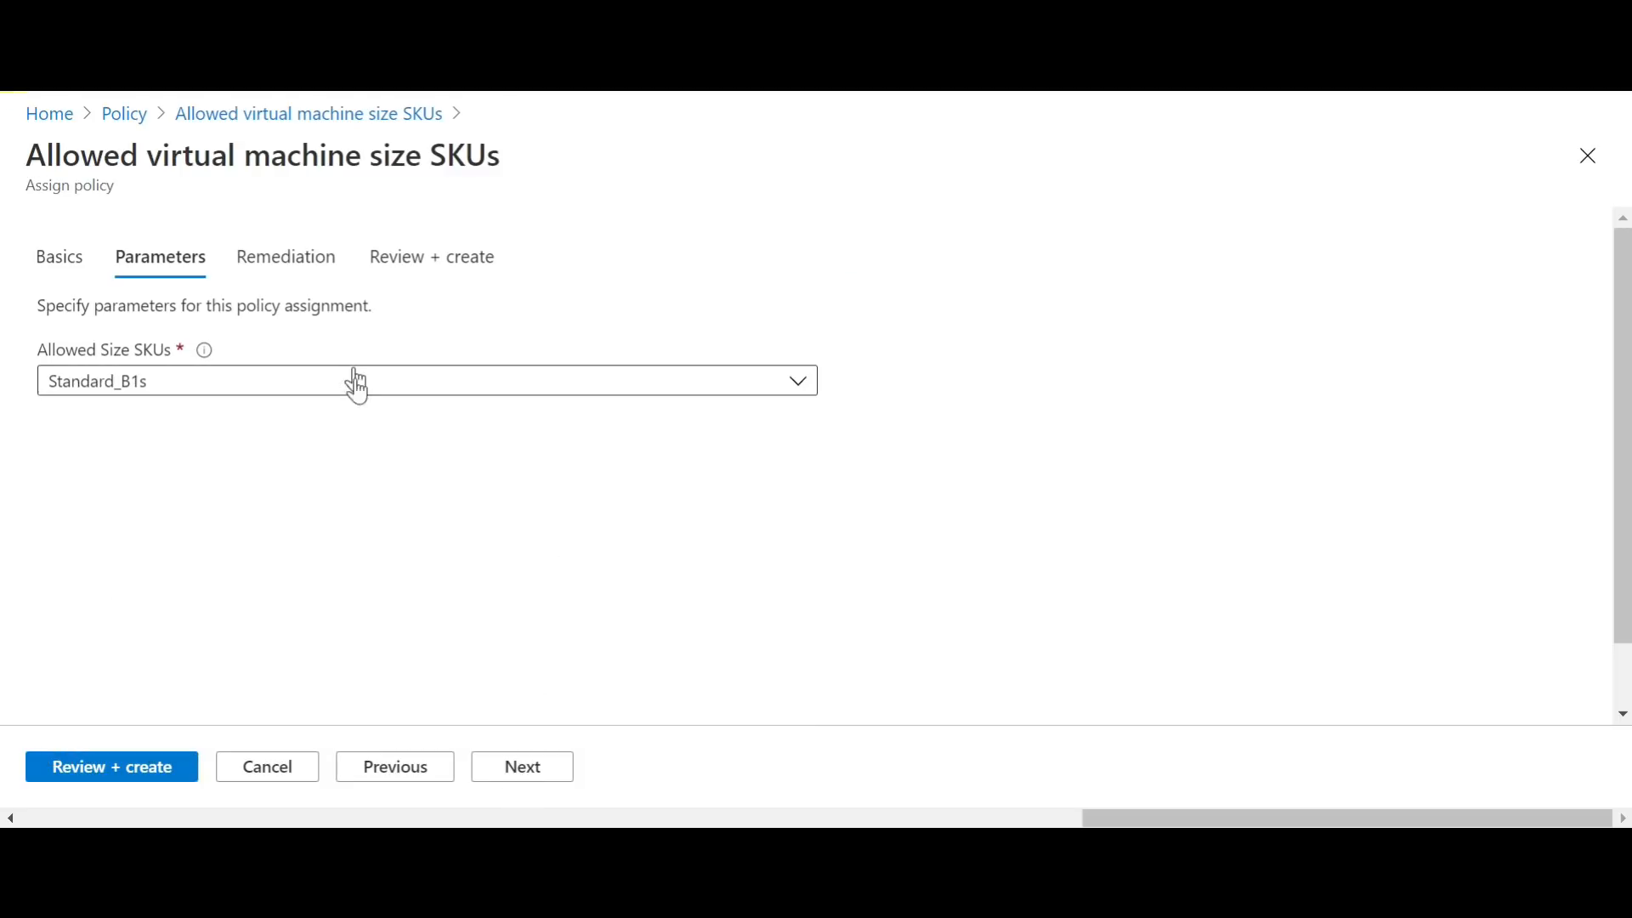
Step: Create the policy assignment without a managed identity and return to the list of policy assignments
{"action": "left_click", "coordinate": [546, 774]}
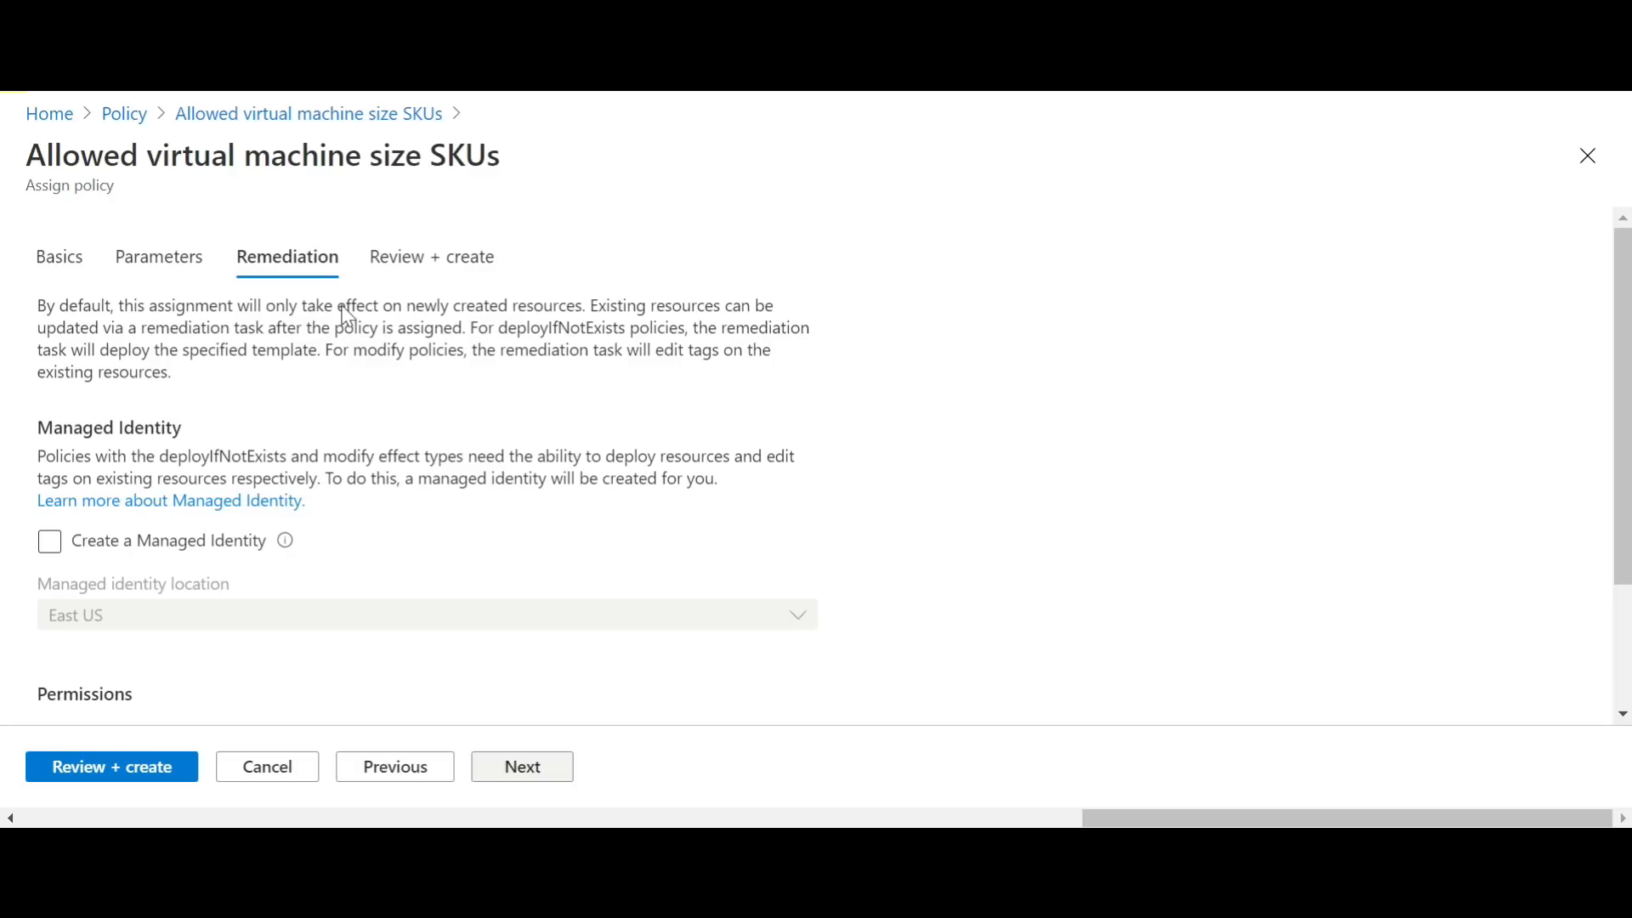
{"action": "left_click_drag", "start_coordinate": [1609, 358], "coordinate": [1625, 567]}
{"action": "scroll", "coordinate": [7, 514], "scroll_direction": "up", "scroll_amount": 2}
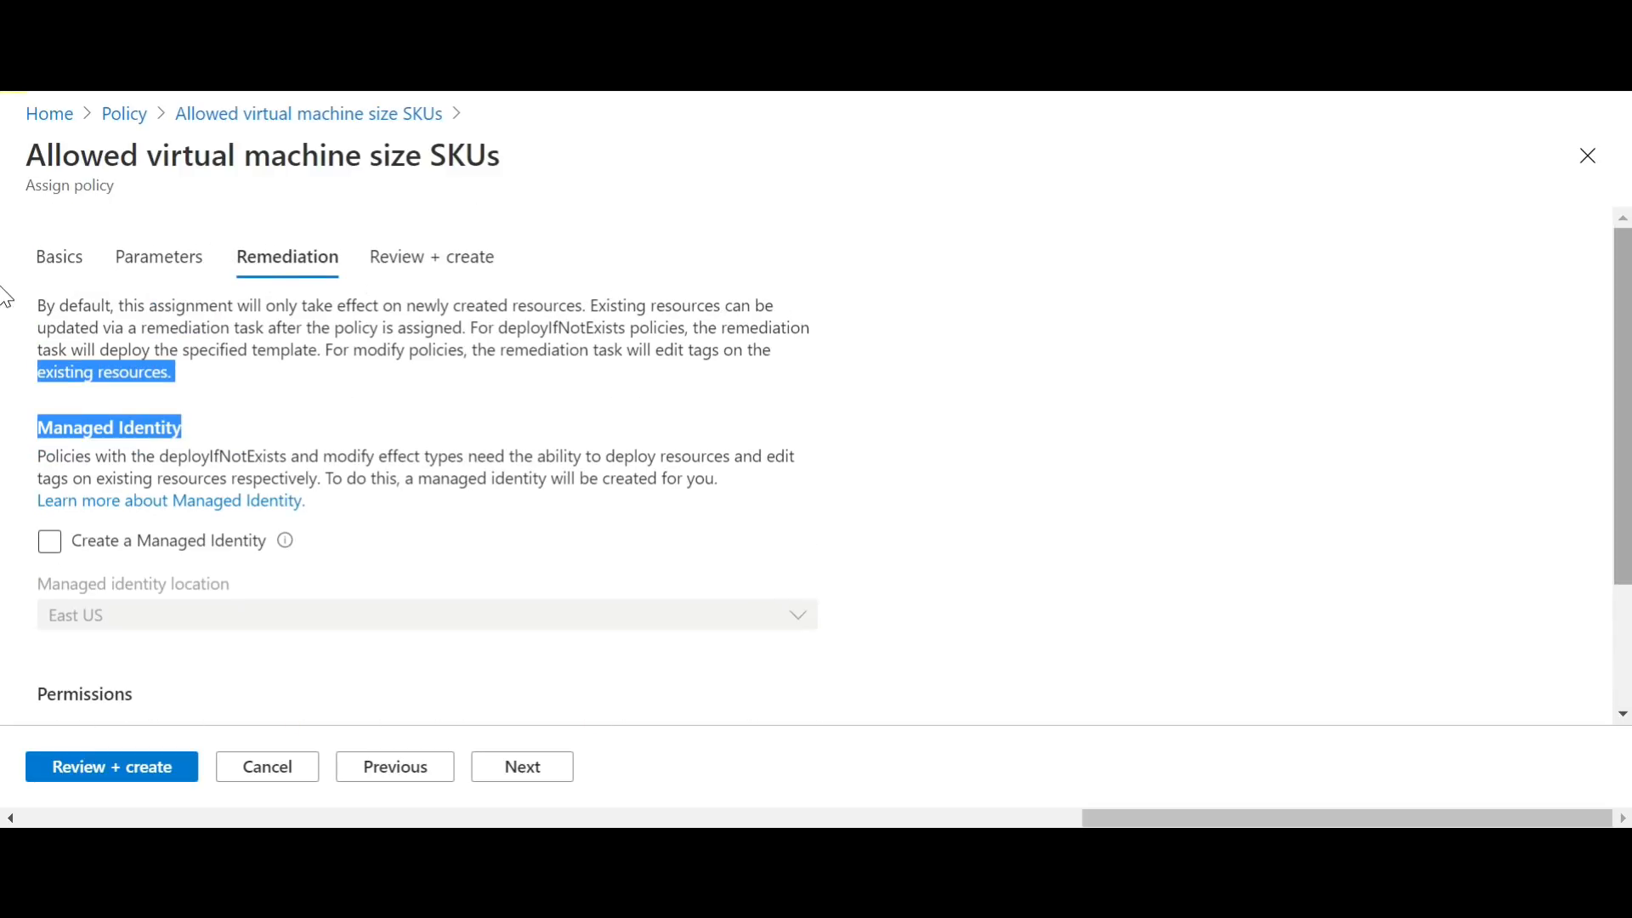
{"action": "left_click", "coordinate": [564, 769]}
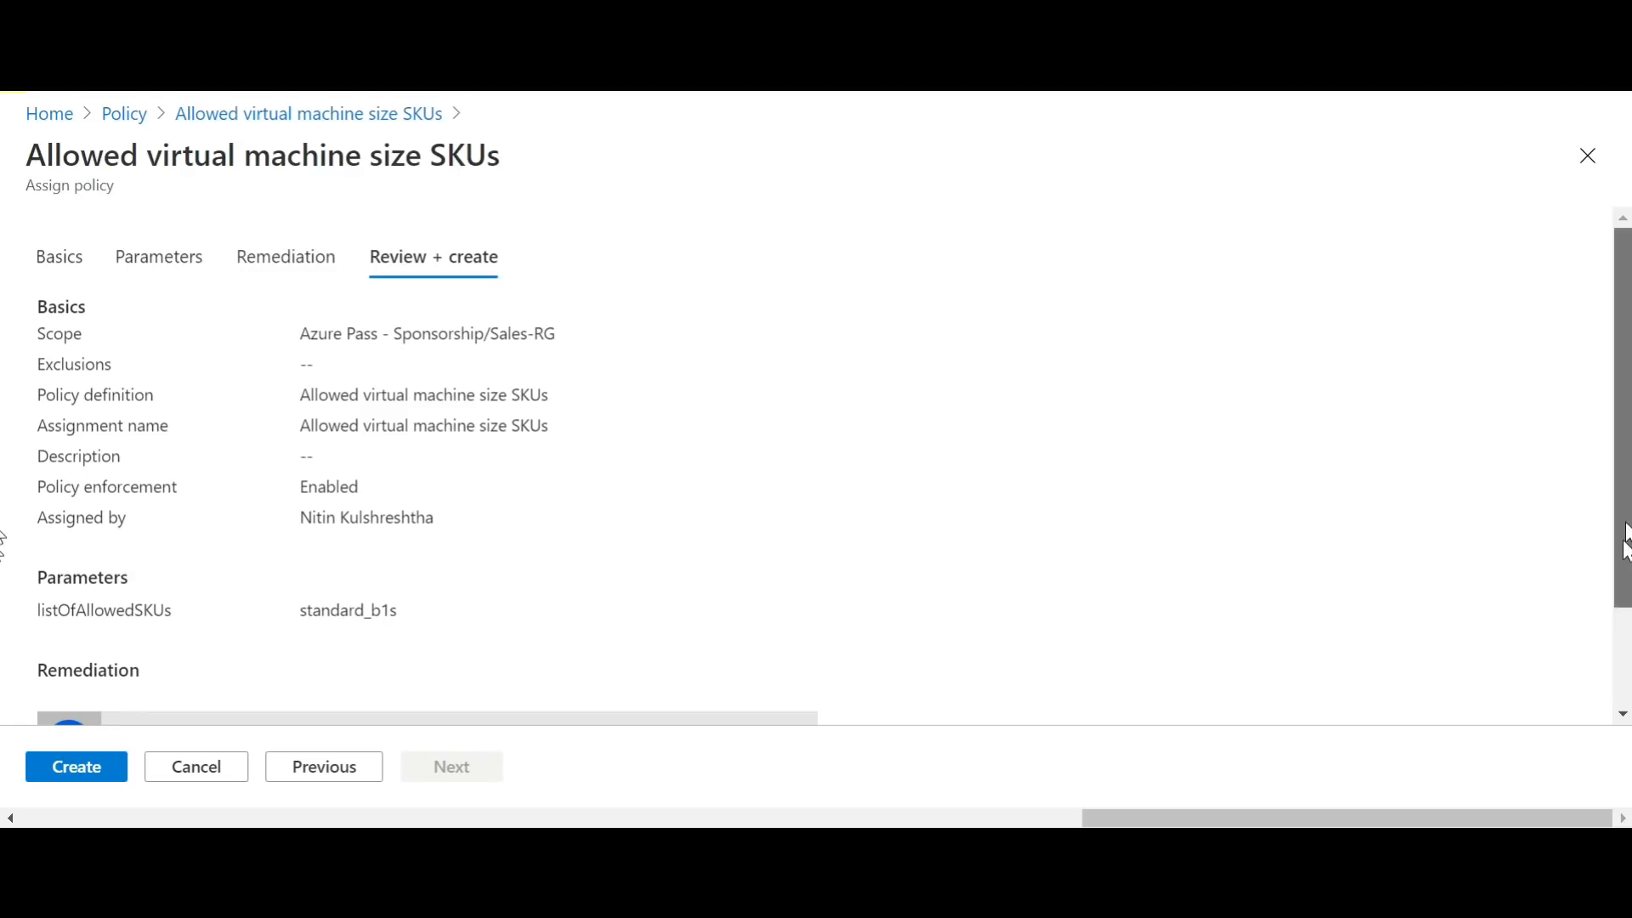
{"action": "left_click_drag", "start_coordinate": [1625, 539], "coordinate": [1625, 635]}
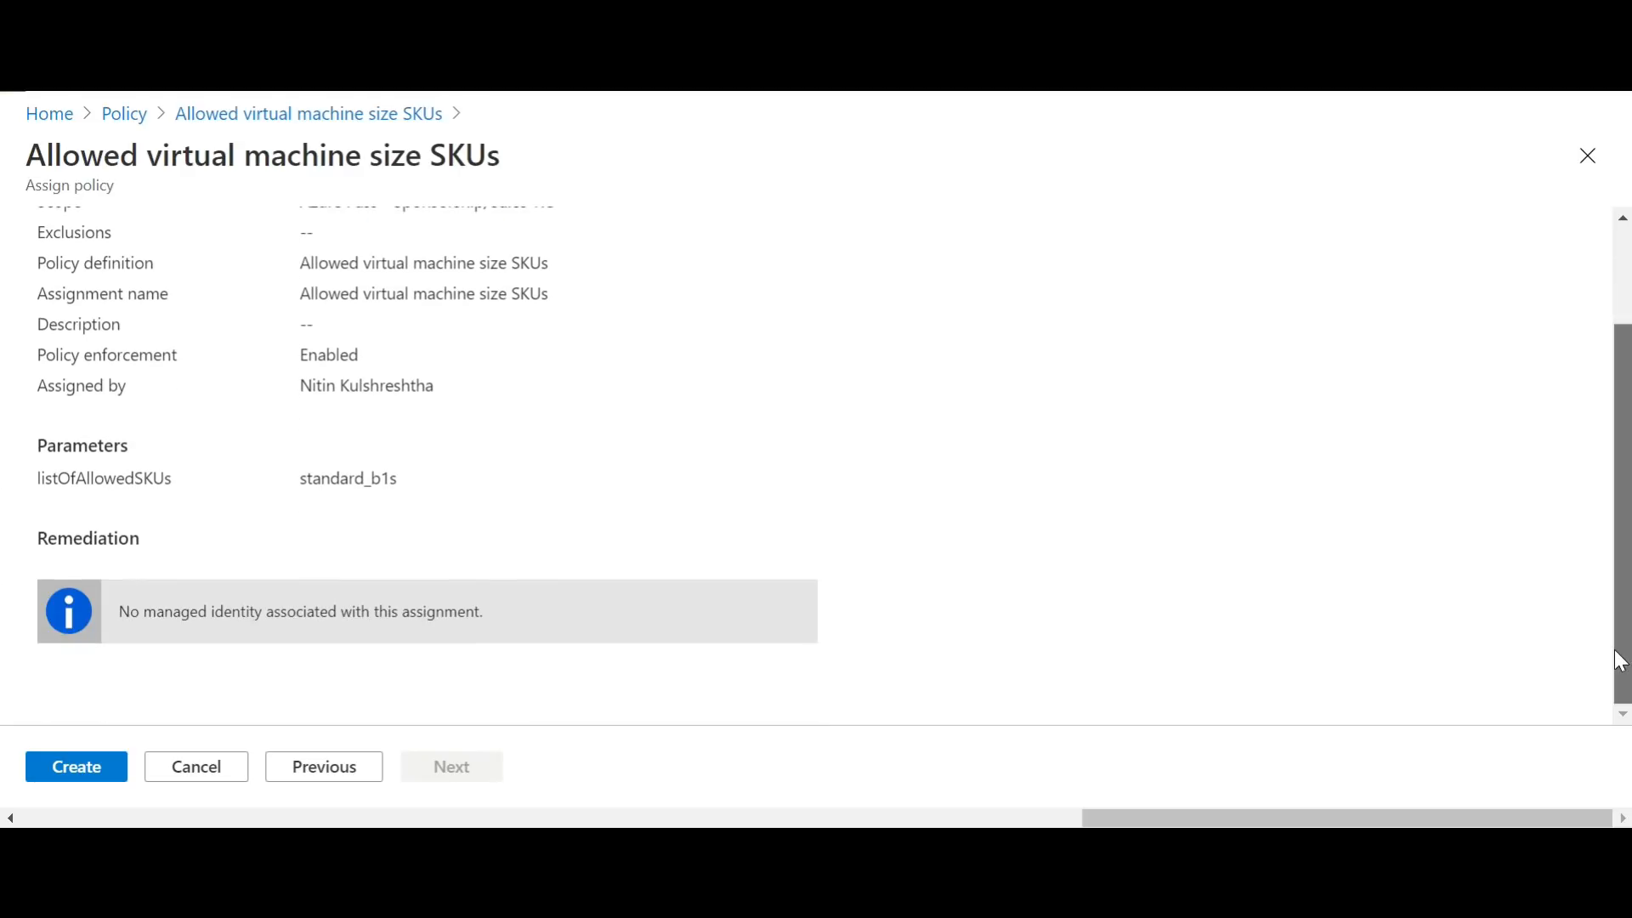
{"action": "left_click", "coordinate": [90, 763]}
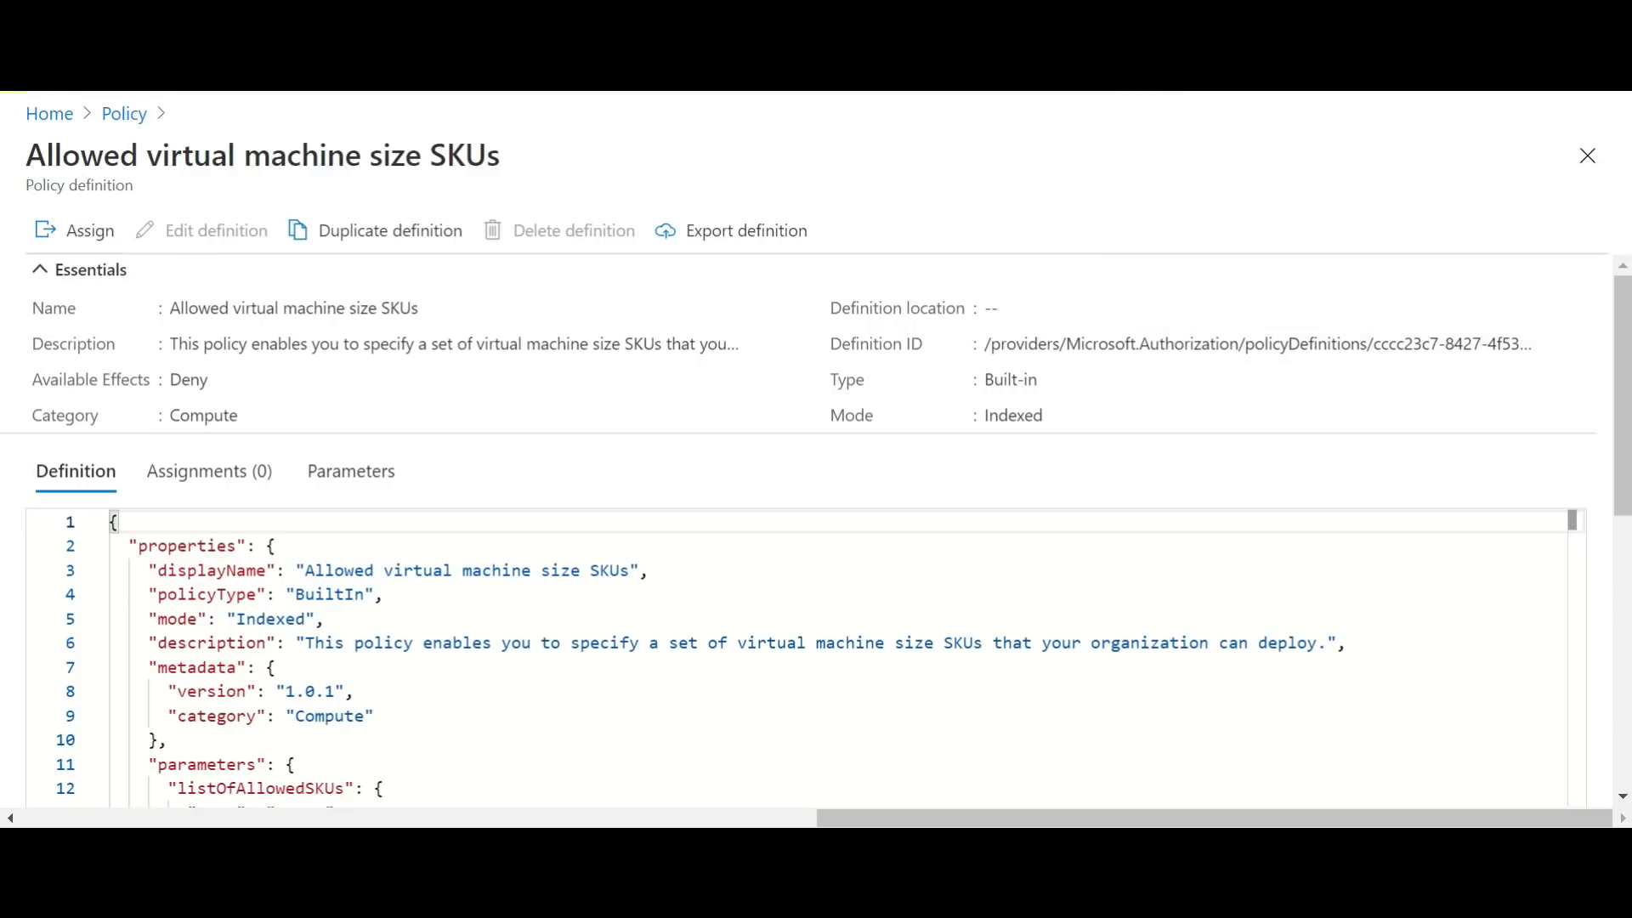
{"action": "left_click", "coordinate": [125, 116]}
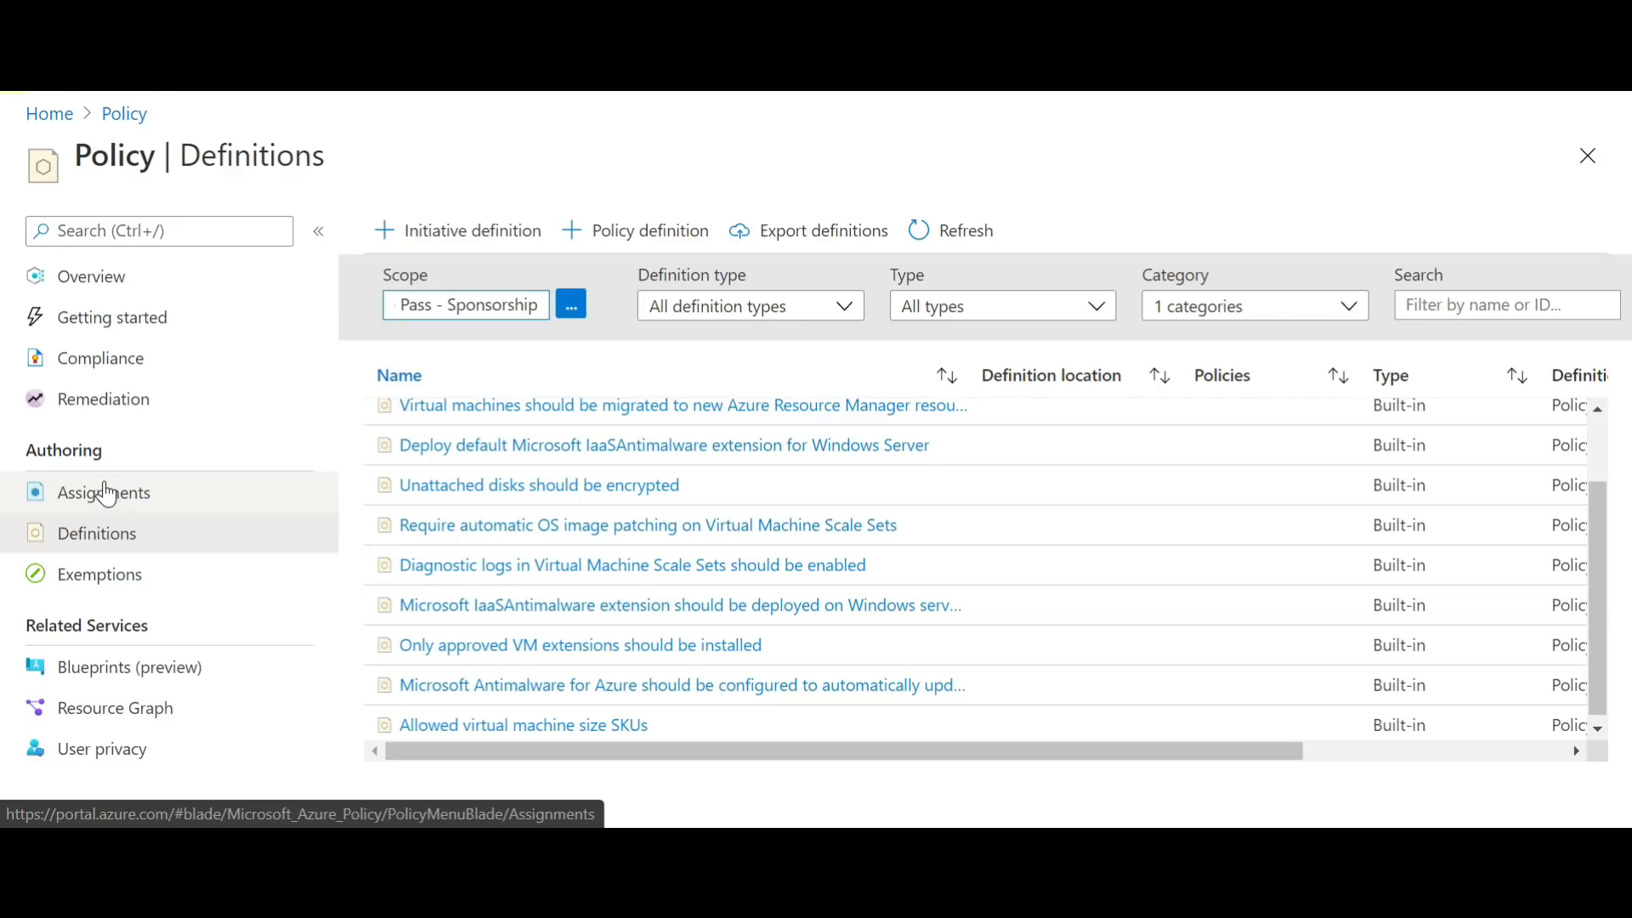
{"action": "left_click", "coordinate": [106, 493]}
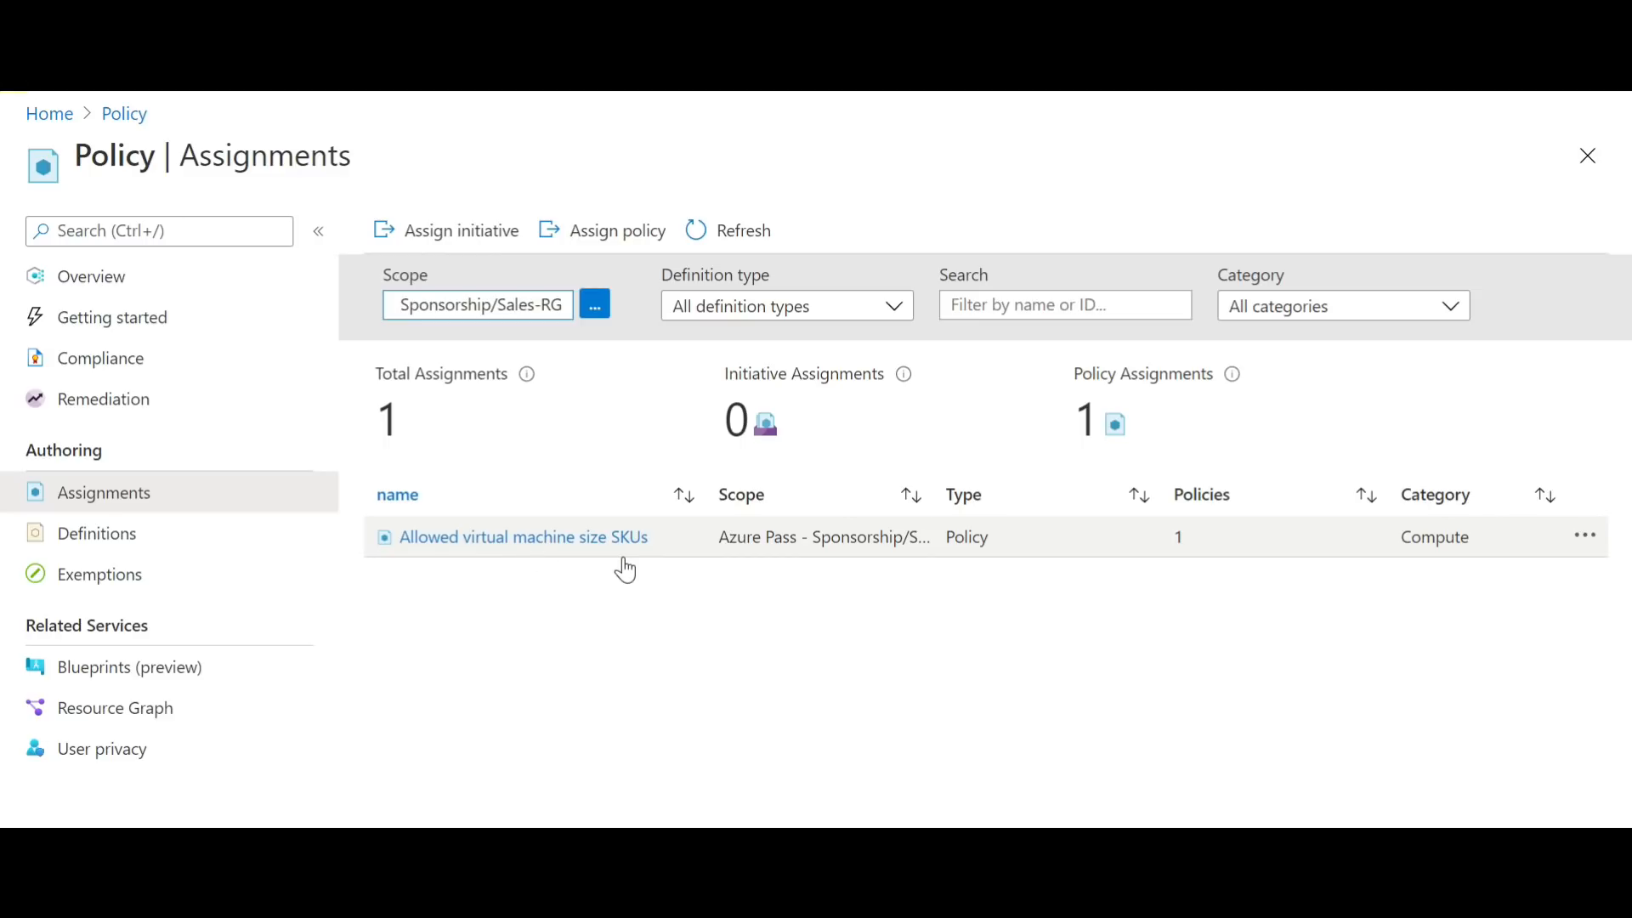
Step: Open resource group Sales-RG and start adding a Windows Server 2016 Datacenter virtual machine to it
{"action": "left_click", "coordinate": [51, 116]}
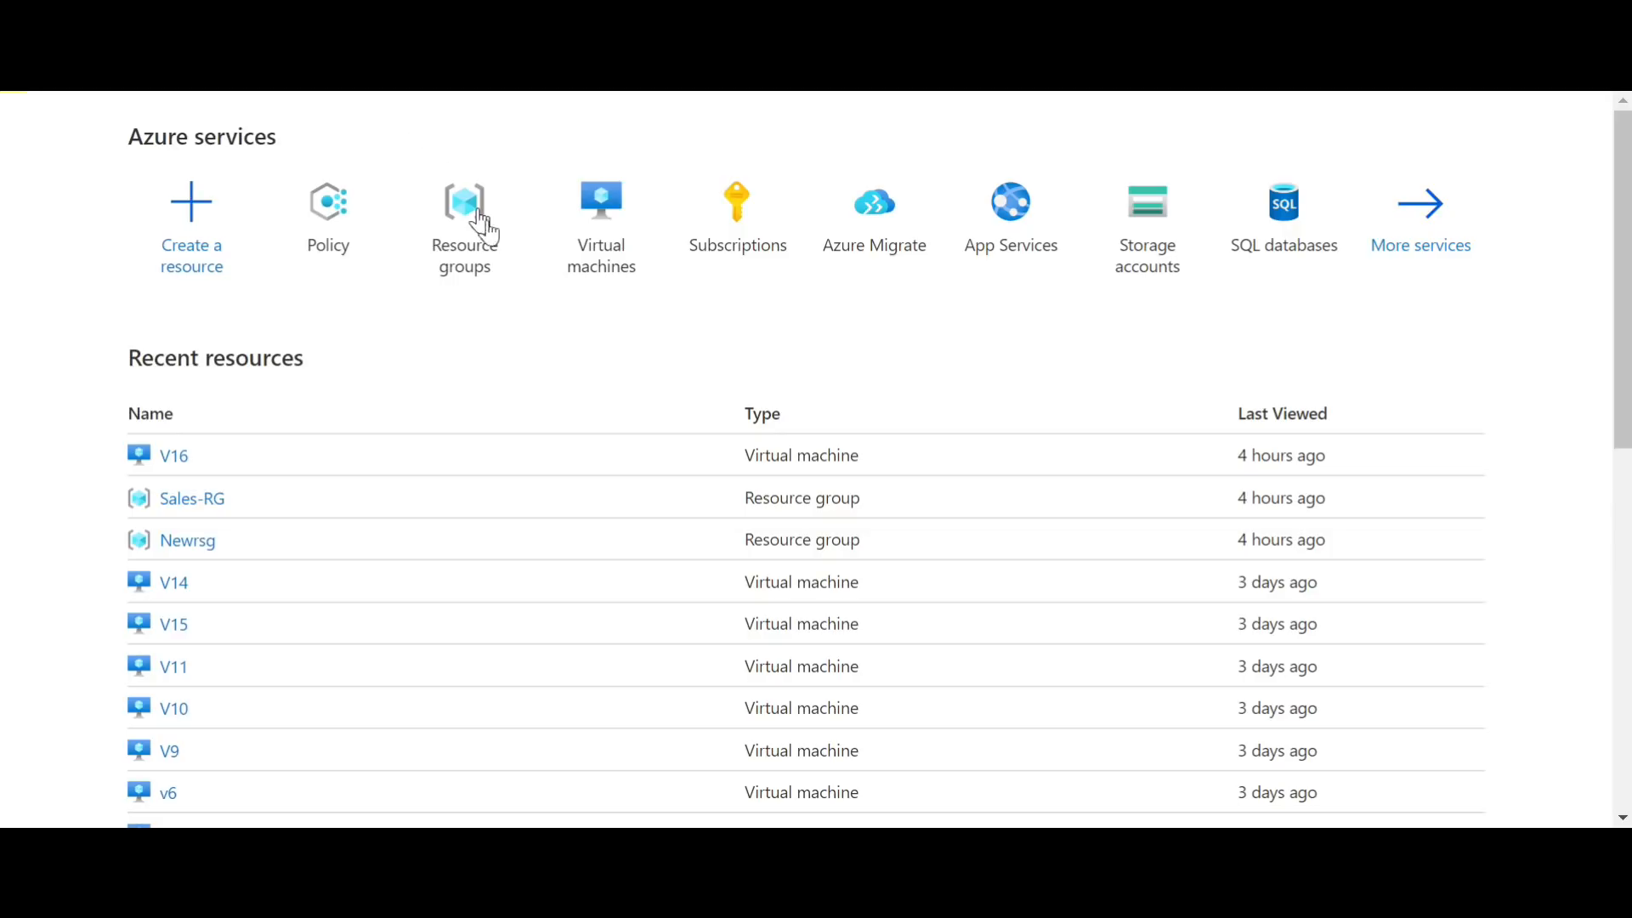
{"action": "left_click", "coordinate": [483, 249]}
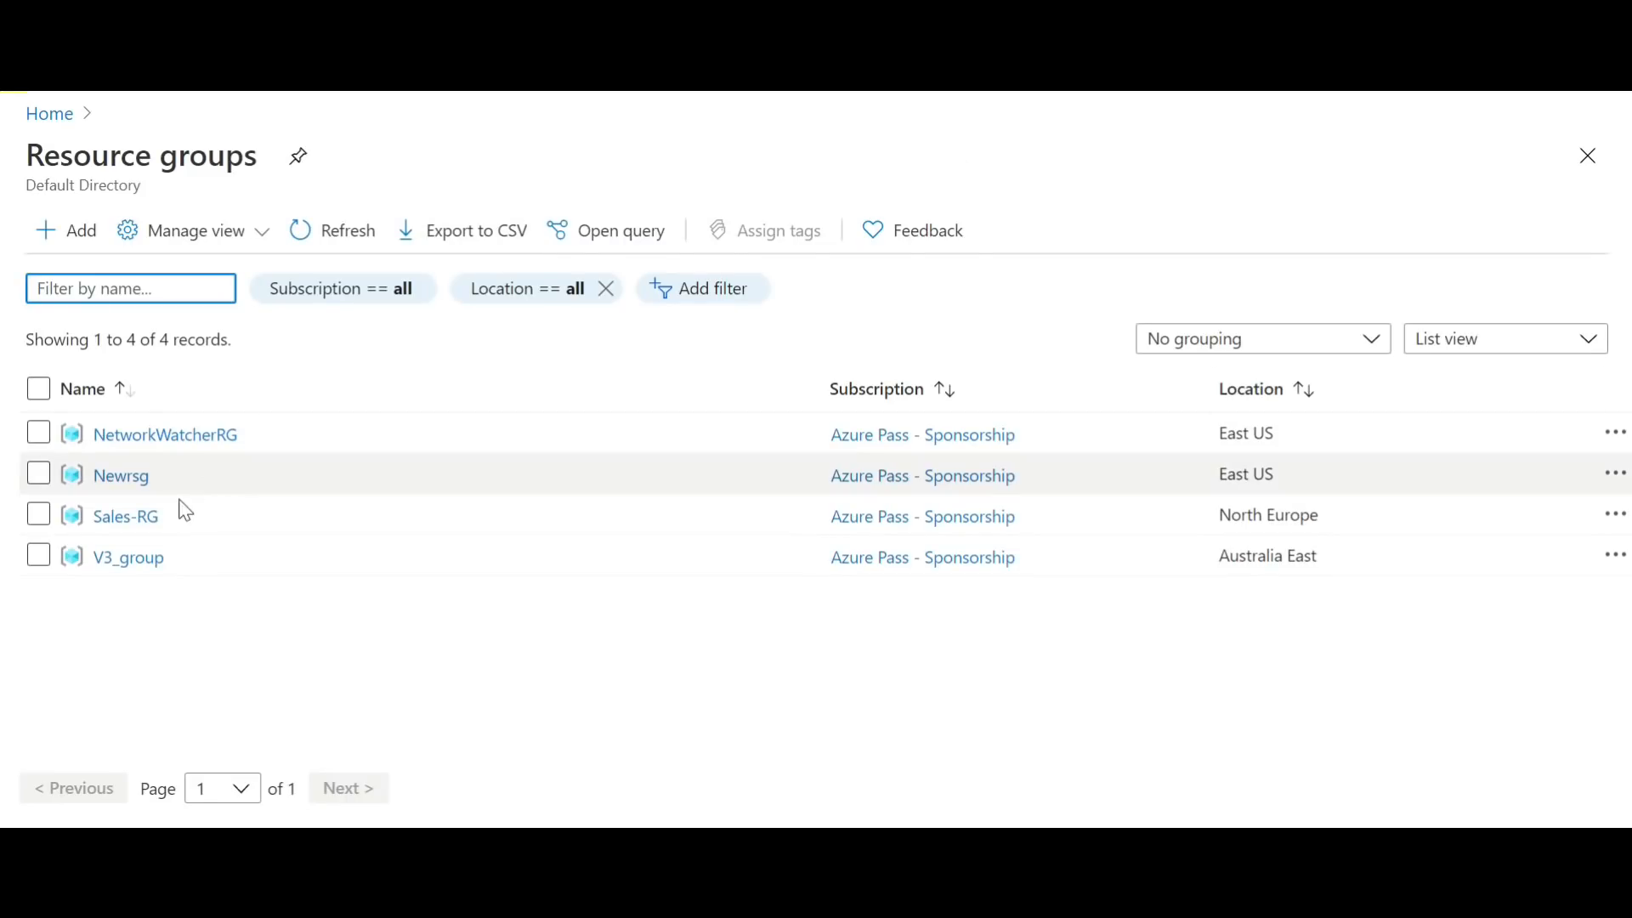
{"action": "left_click", "coordinate": [131, 514]}
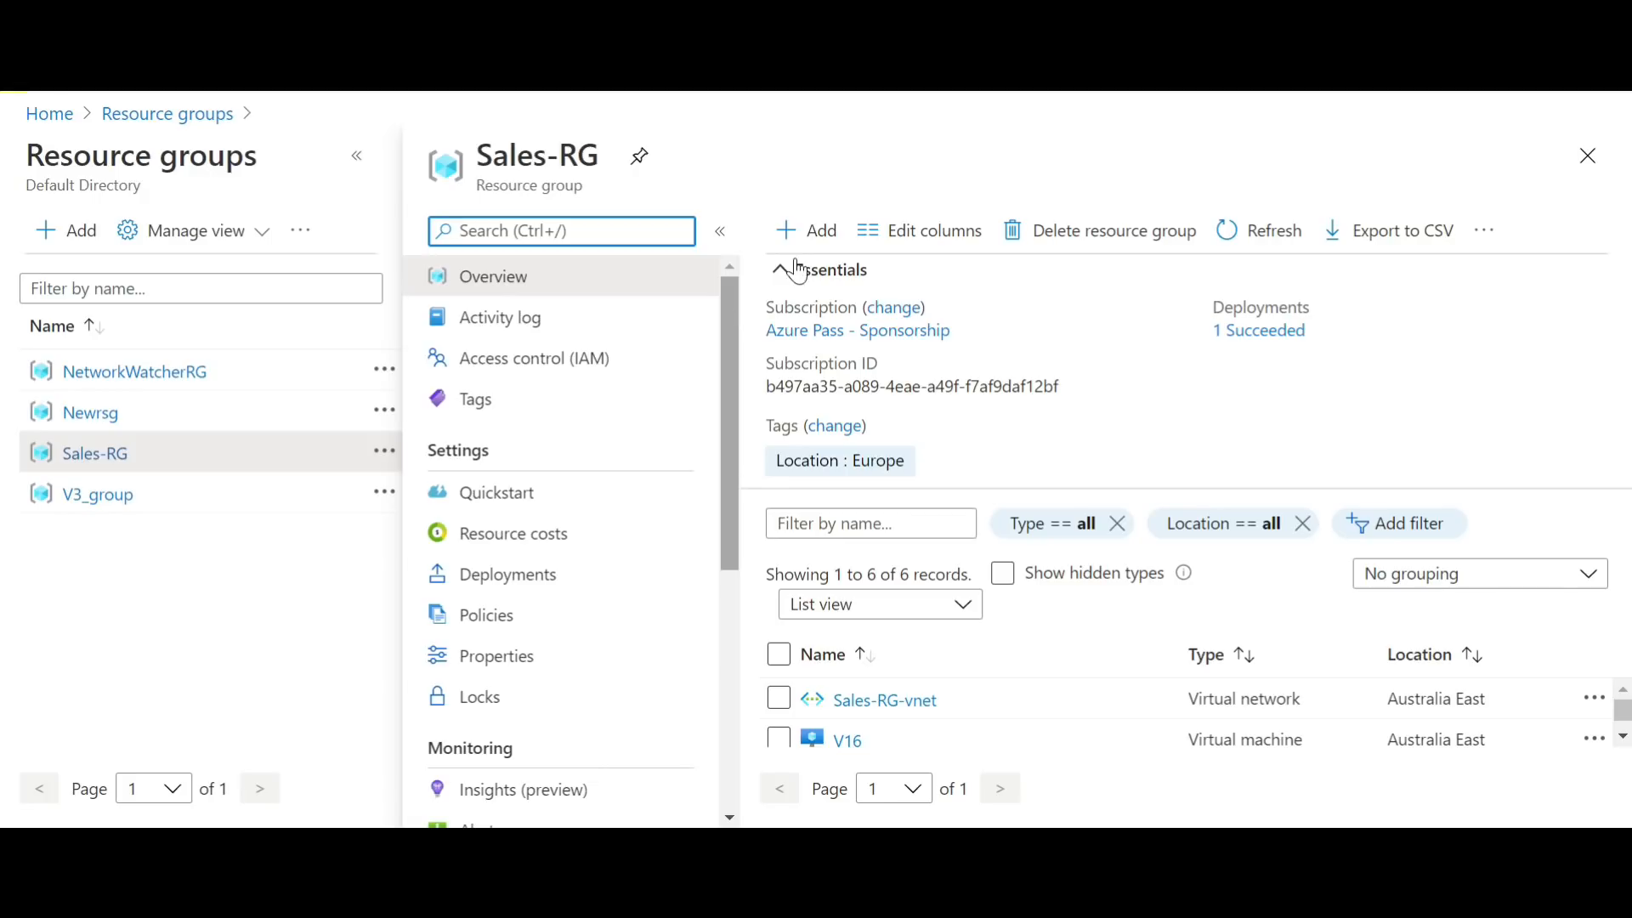
{"action": "left_click", "coordinate": [833, 233]}
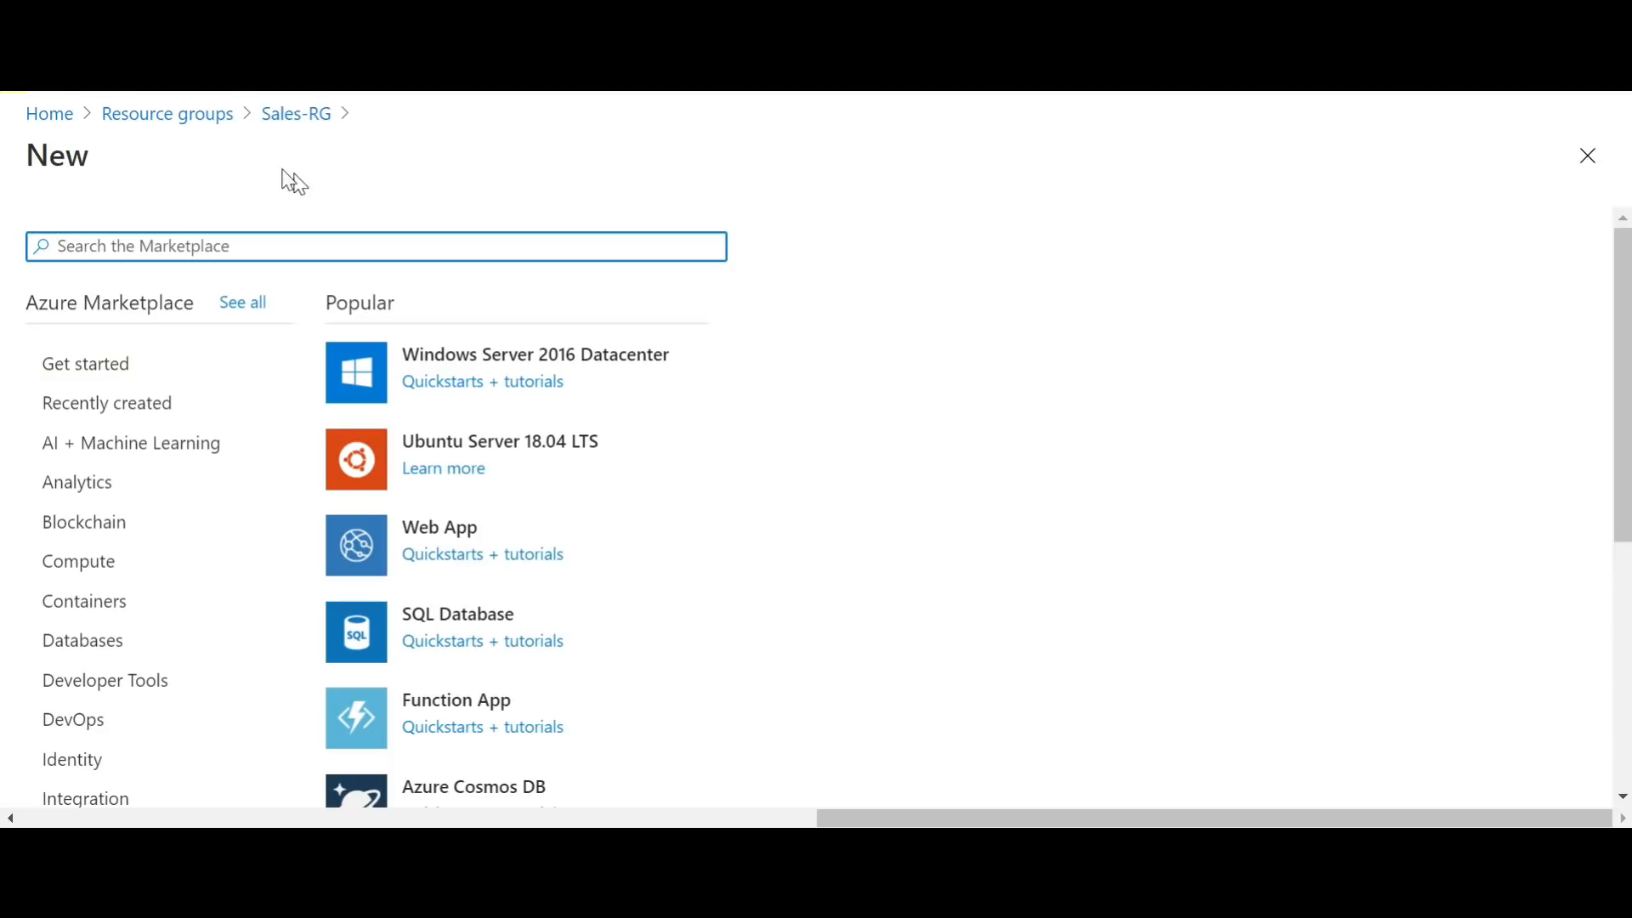
{"action": "left_click", "coordinate": [656, 361]}
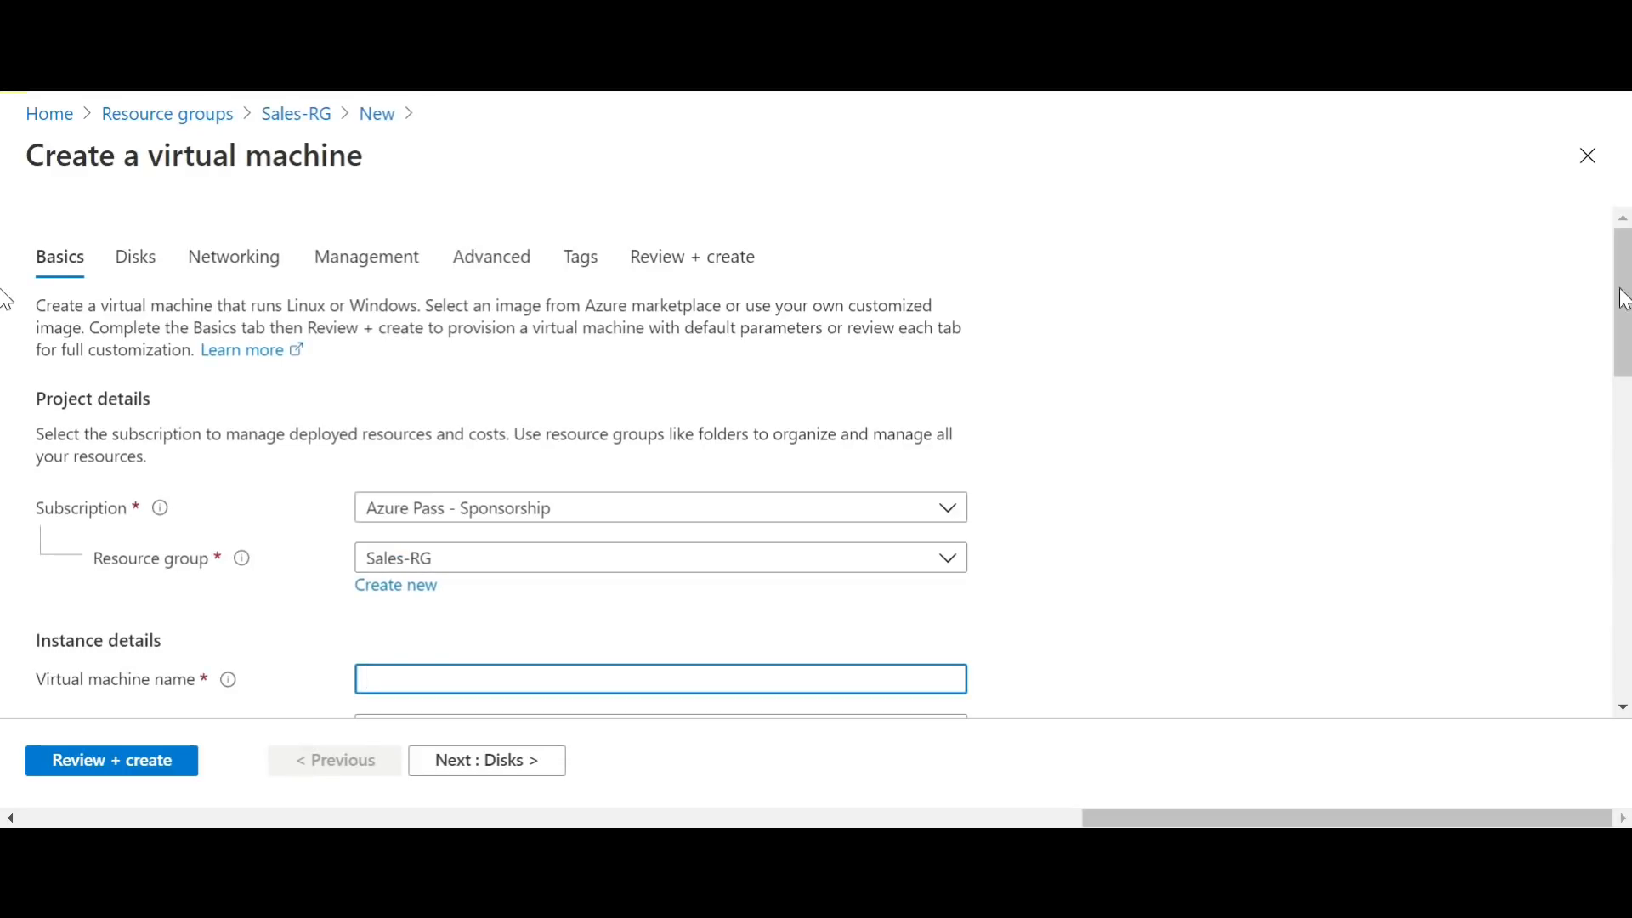
Step: Enter a name for the virtual machine, keeping region Australia East and size Standard_B2s
{"action": "left_click_drag", "start_coordinate": [1623, 299], "coordinate": [1623, 380]}
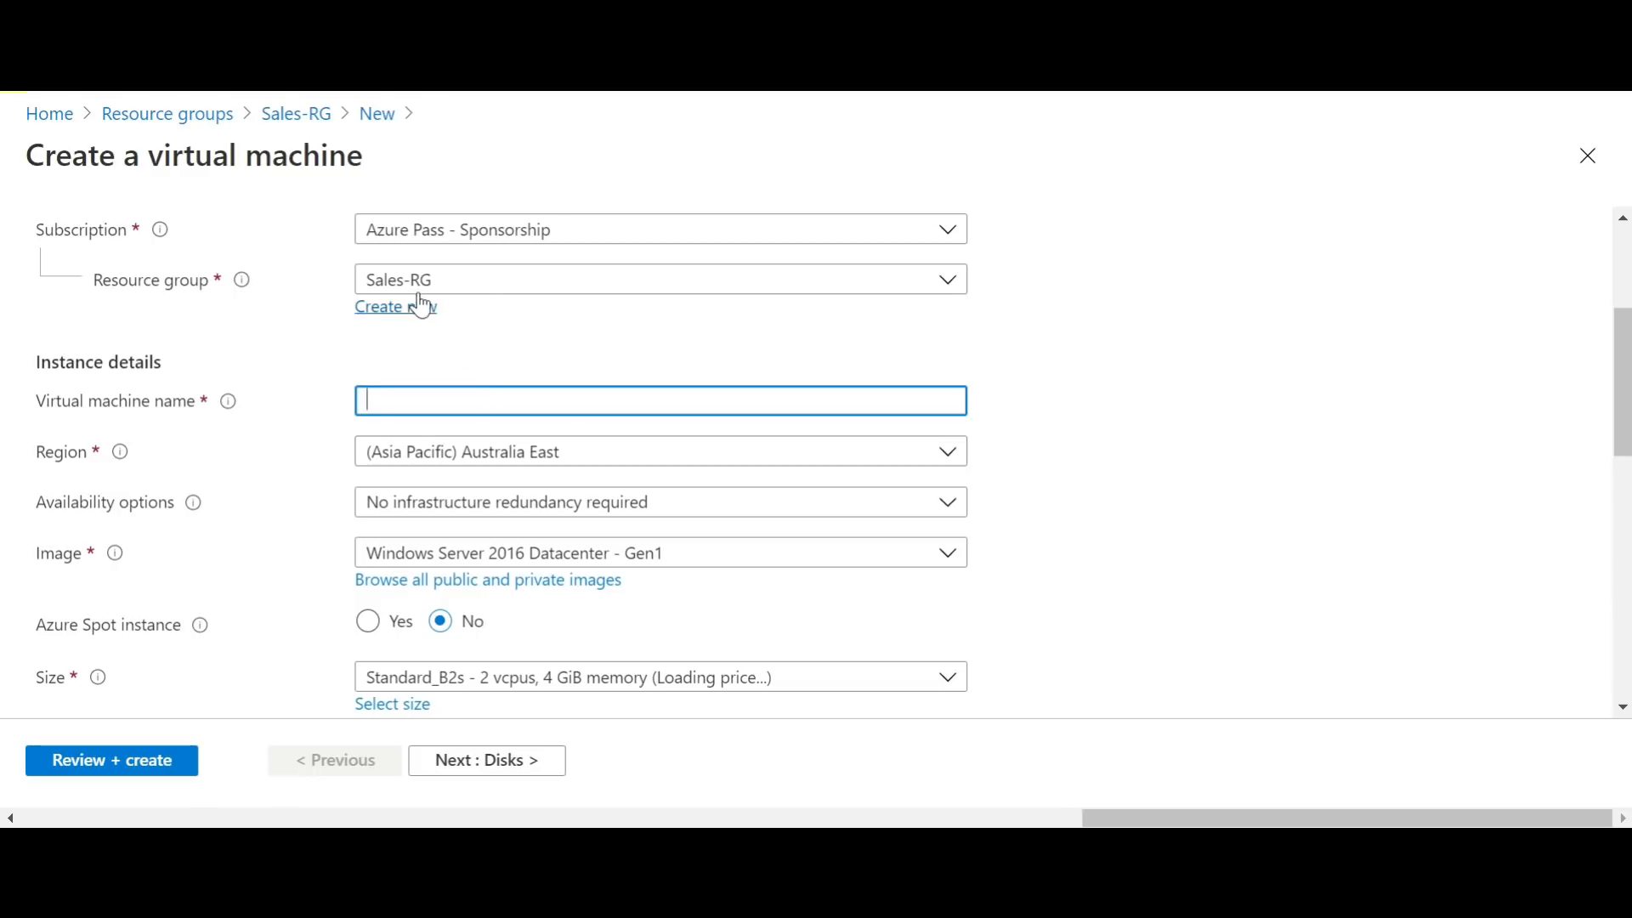
{"action": "left_click", "coordinate": [626, 406]}
{"action": "type", "text": "v17"}
{"action": "scroll", "coordinate": [5, 425], "scroll_direction": "down", "scroll_amount": 3}
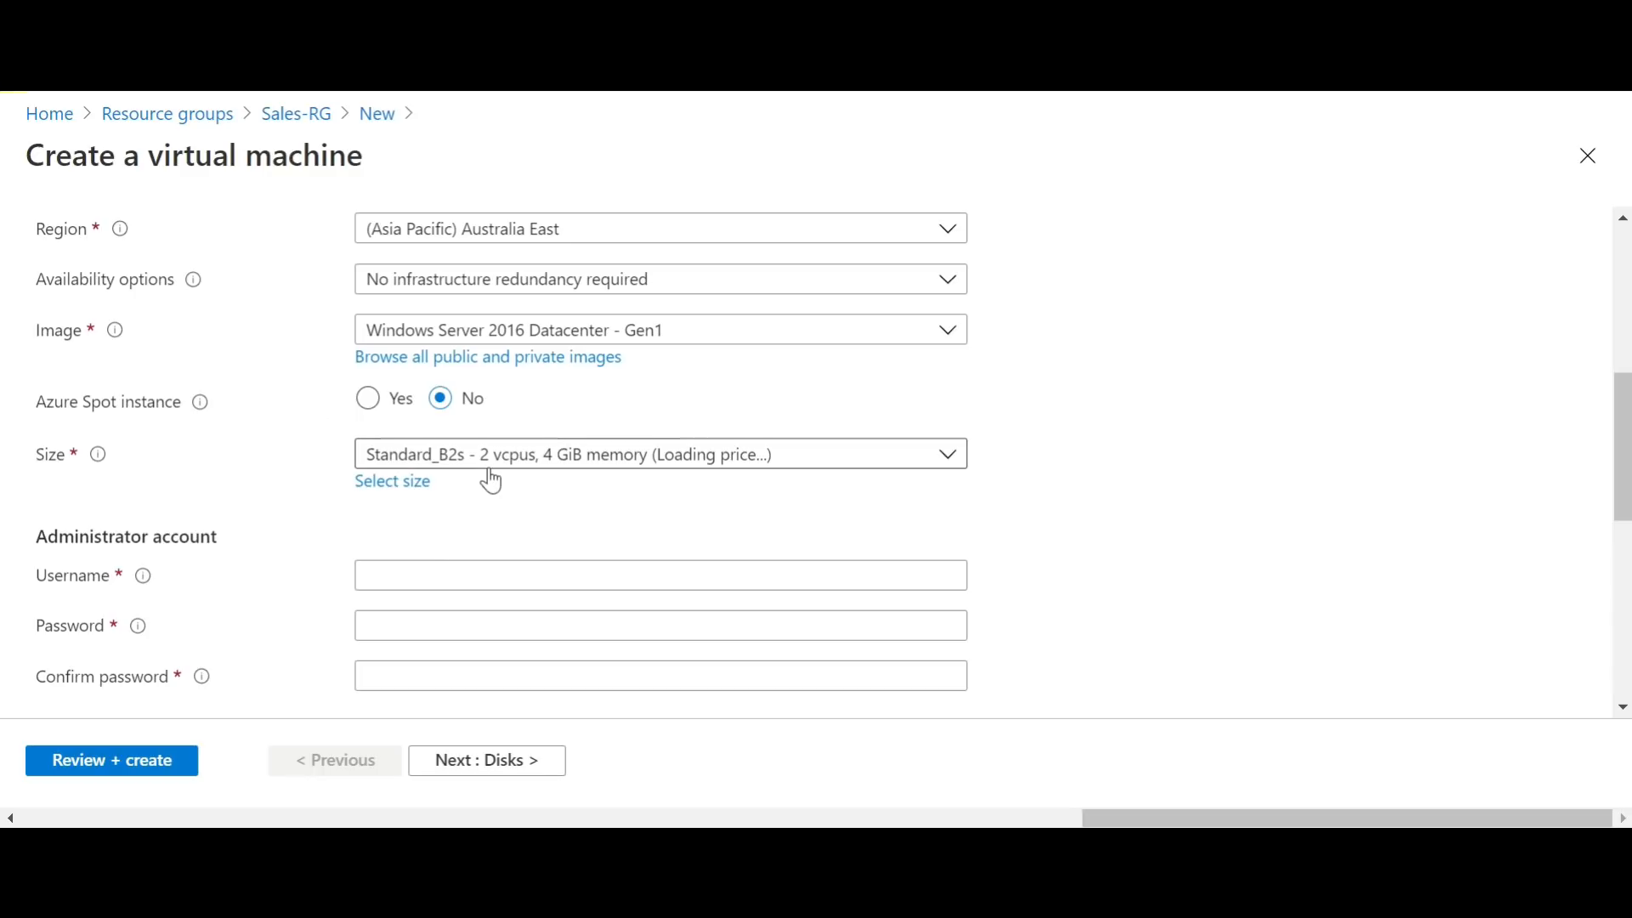
Step: Set the administrator account's username to iadmin and enter and confirm the account password
{"action": "left_click", "coordinate": [463, 578]}
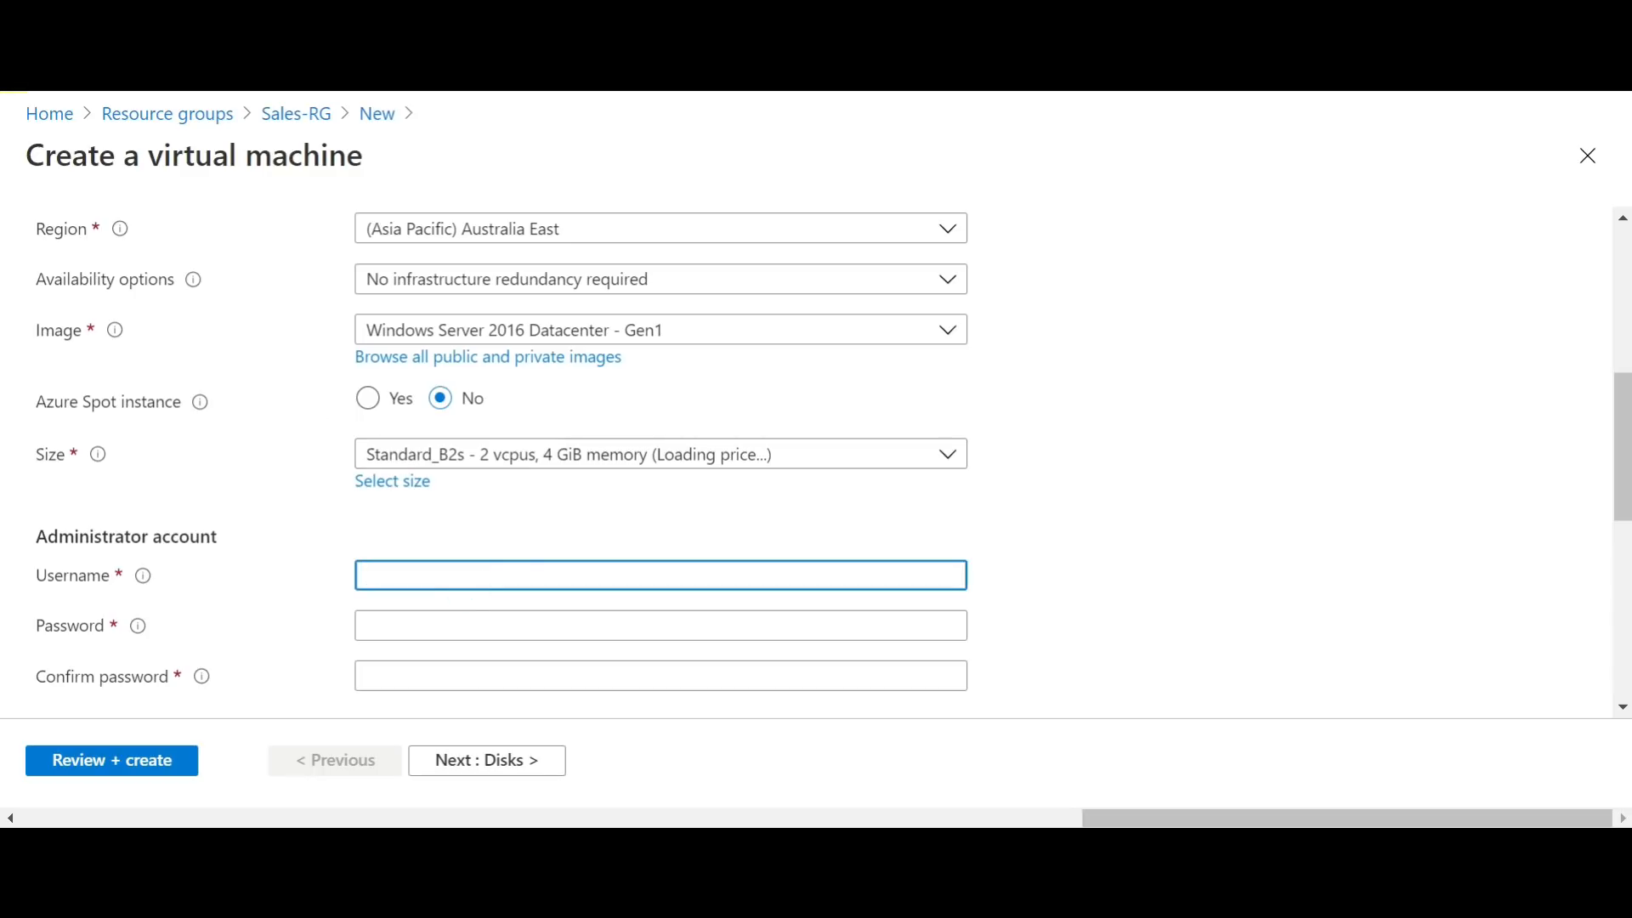
{"action": "key", "text": "Tab"}
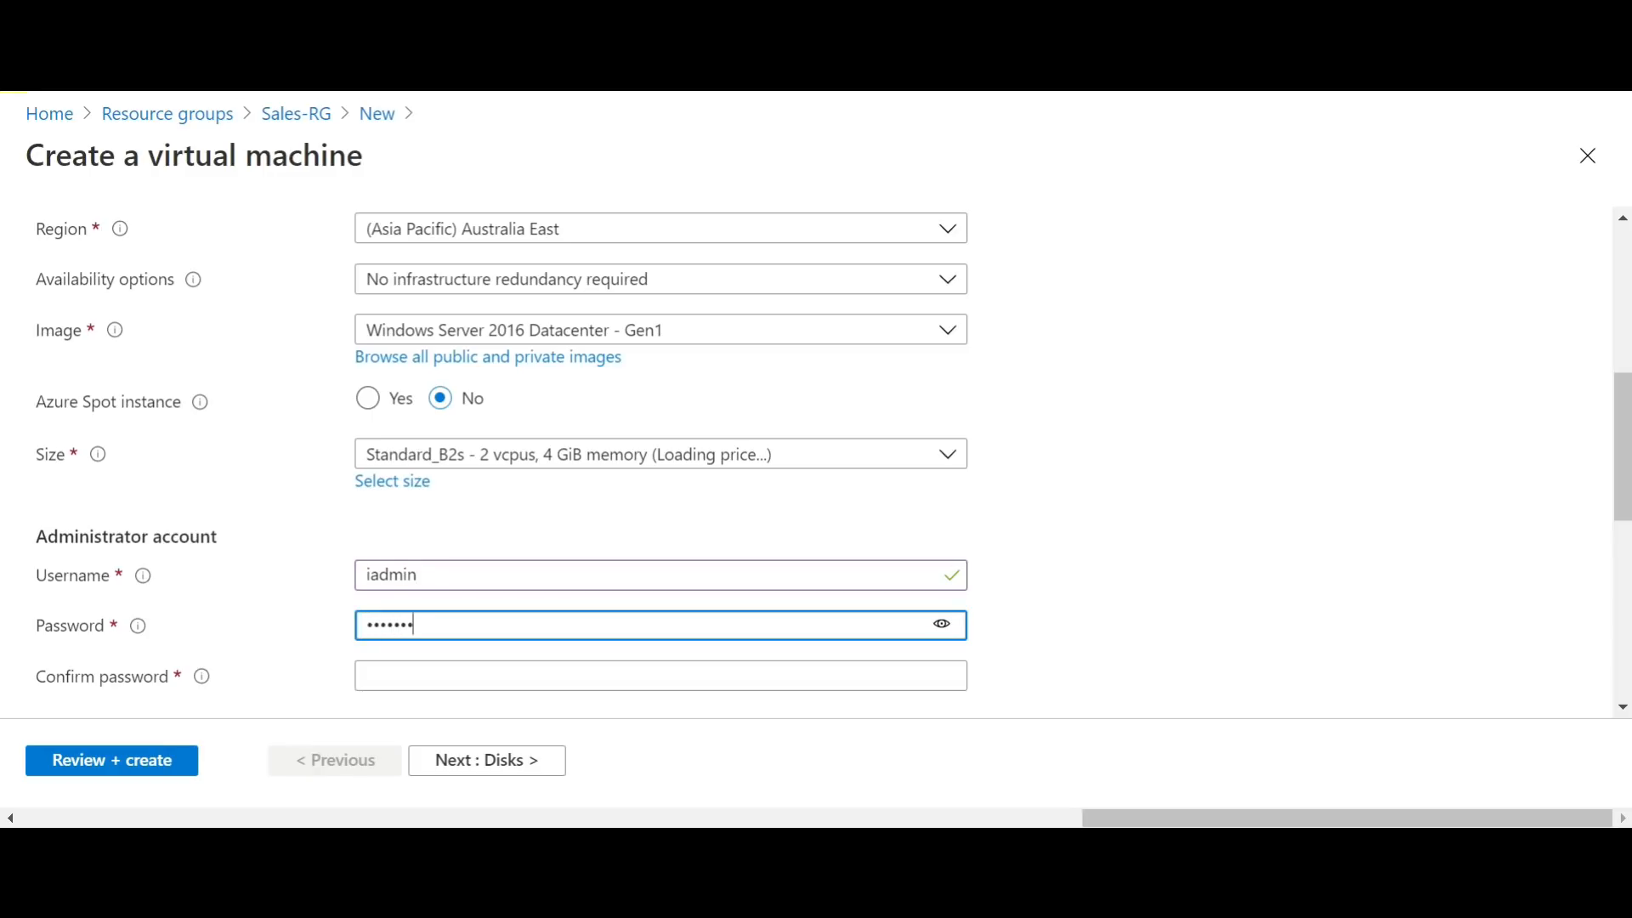
{"action": "type", "text": "••••••••••••"}
{"action": "key", "text": "Tab"}
{"action": "type", "text": "•••••"}
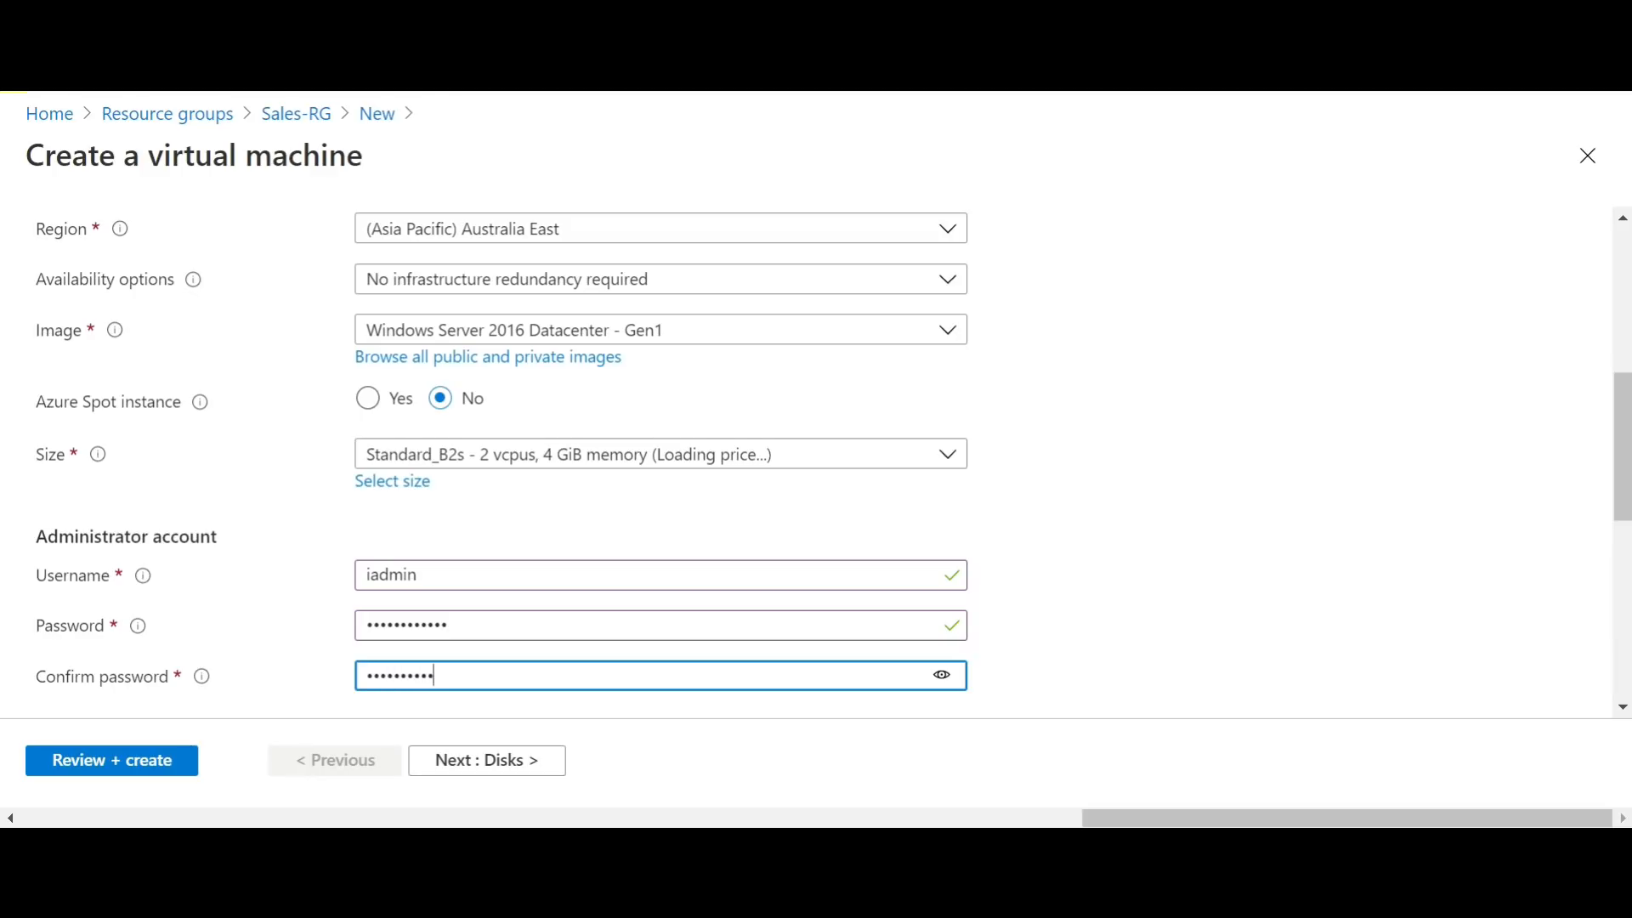
{"action": "type", "text": "•••••••"}
{"action": "key", "text": "Tab"}
{"action": "key", "text": "Tab"}
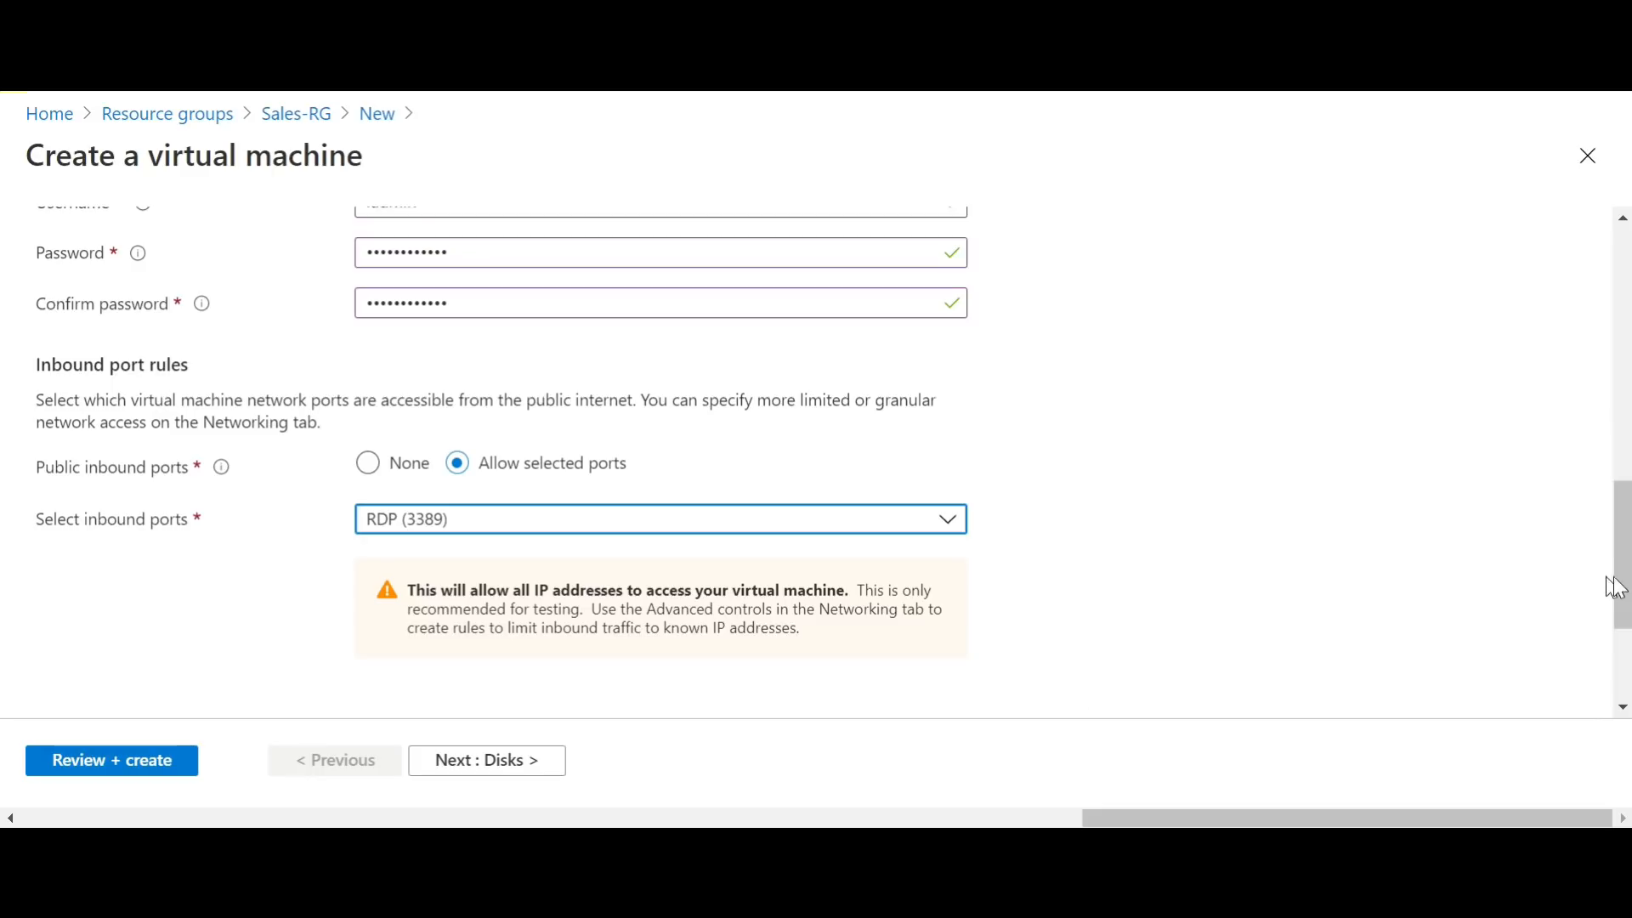
Step: Choose to use an existing Windows Server license and confirm eligibility for Azure Hybrid Benefit
{"action": "scroll", "coordinate": [6, 633], "scroll_direction": "down", "scroll_amount": 2}
{"action": "scroll", "coordinate": [6, 629], "scroll_direction": "down", "scroll_amount": 1}
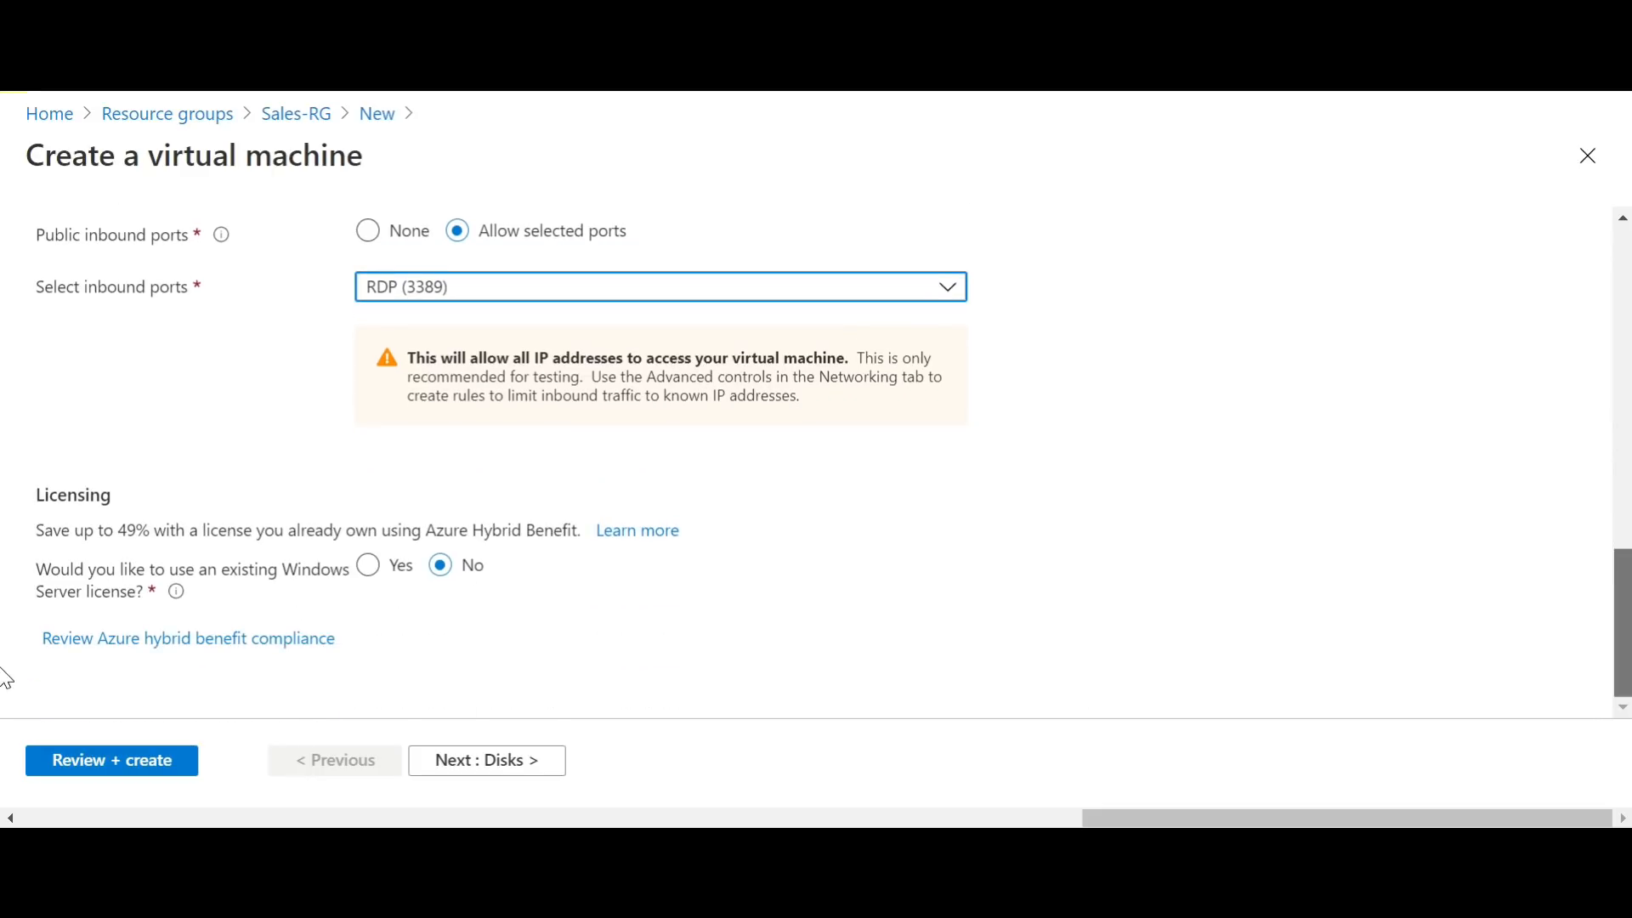
{"action": "left_click", "coordinate": [369, 566]}
{"action": "left_click", "coordinate": [49, 639]}
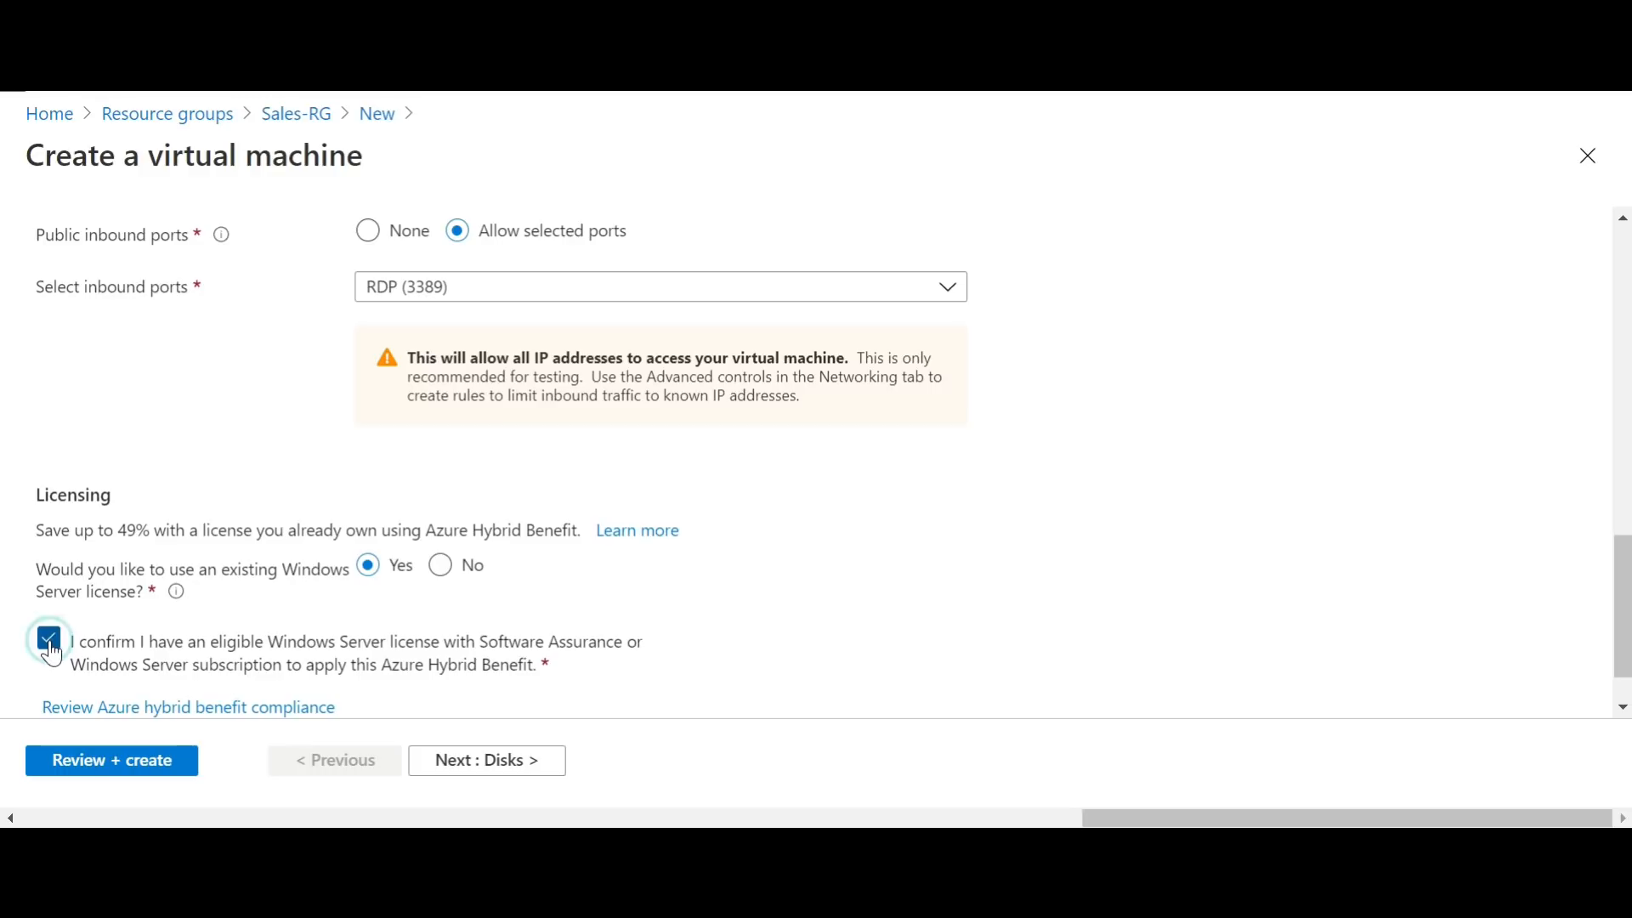
Step: Validate and try to create the Standard_B2s virtual machine in Sales-RG, check the deployment notification's details and close the notifications
{"action": "left_click", "coordinate": [121, 775]}
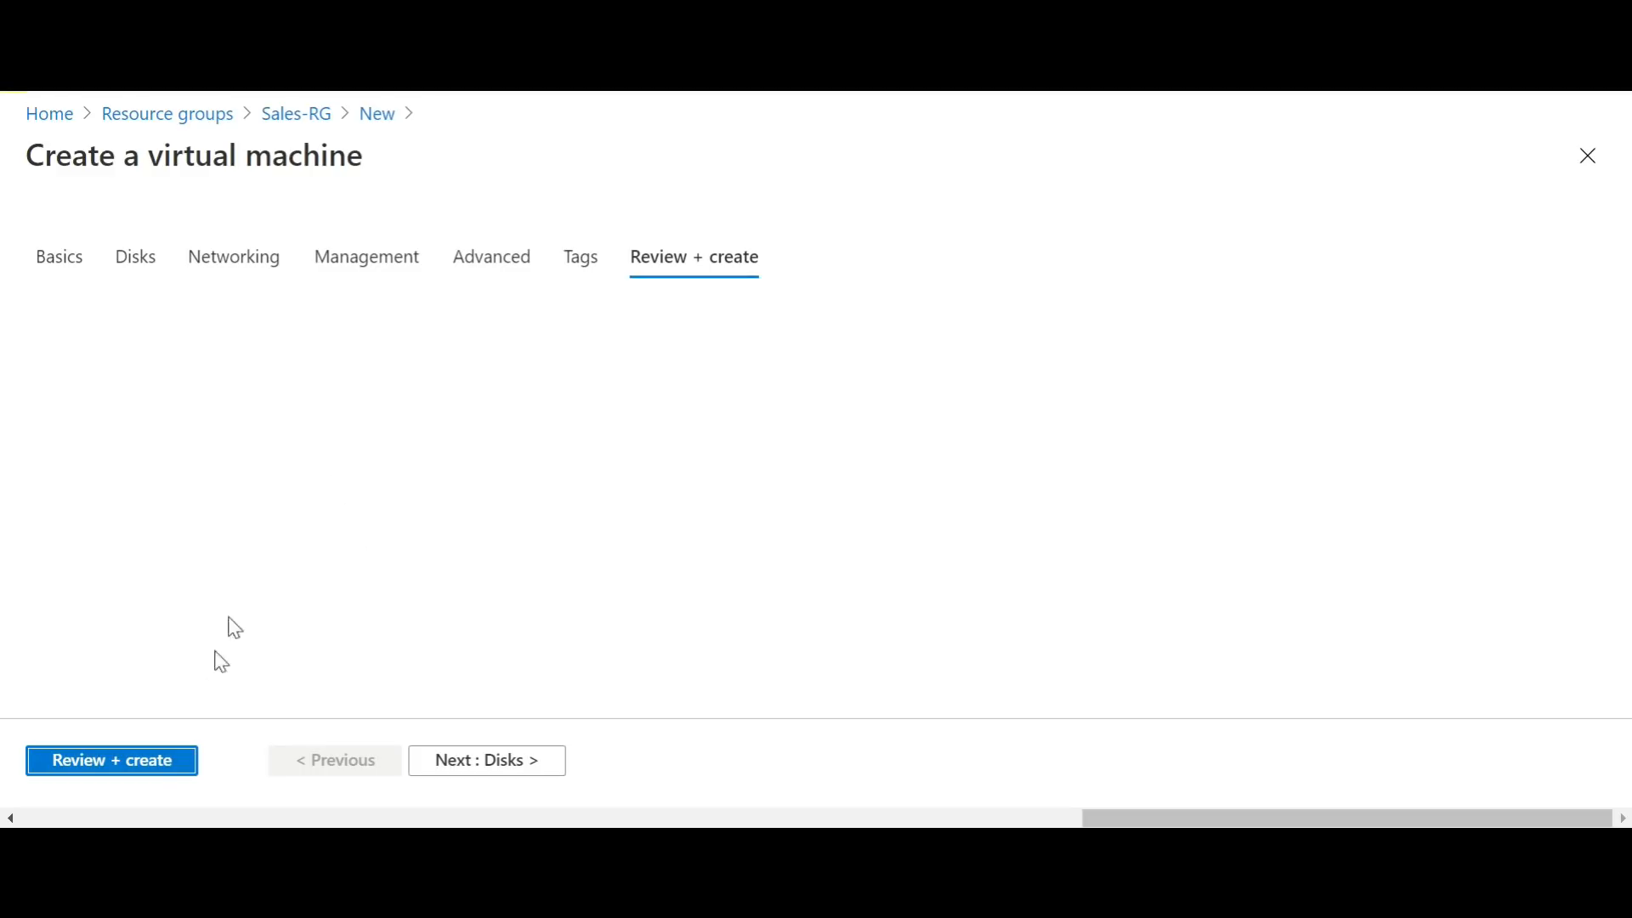
{"action": "left_click", "coordinate": [153, 770]}
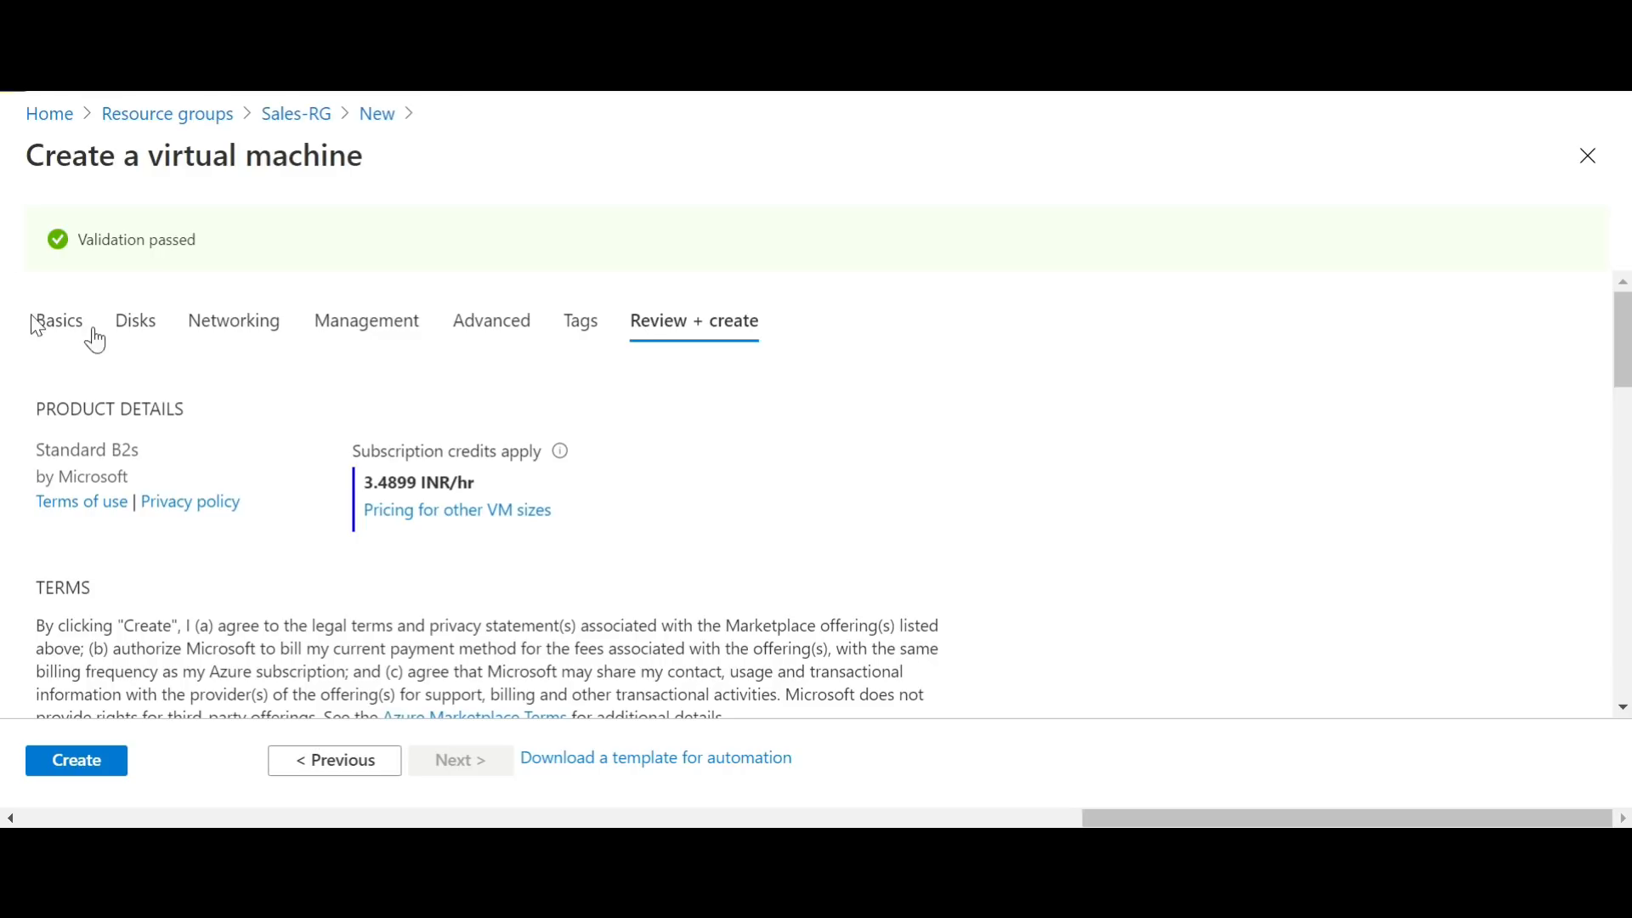
{"action": "left_click", "coordinate": [88, 762]}
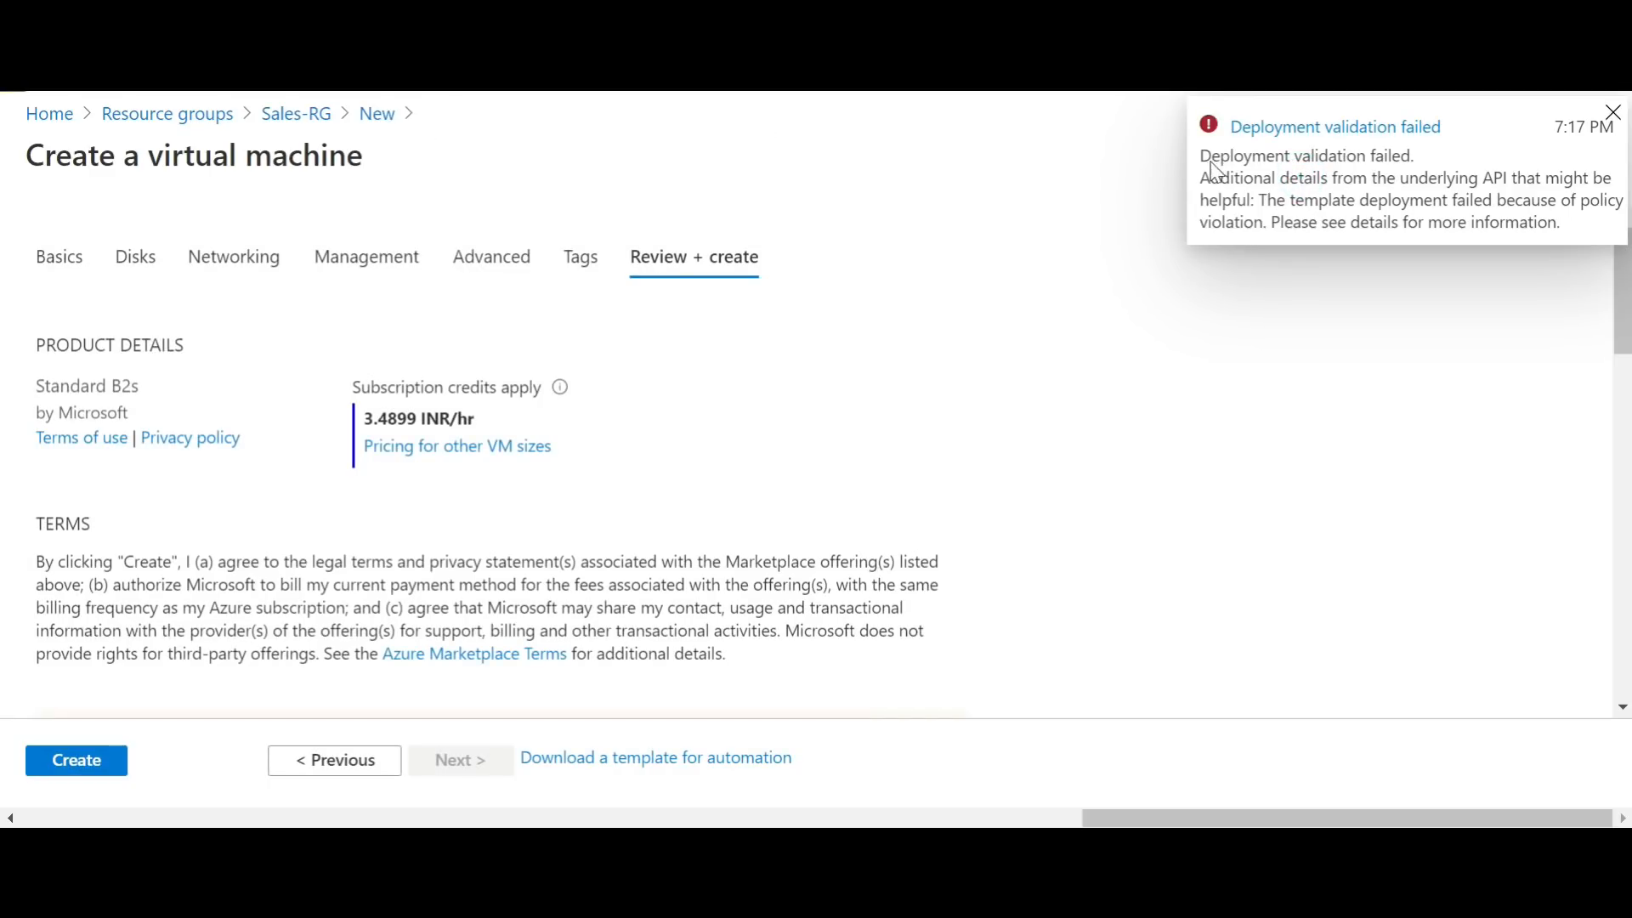
{"action": "left_click", "coordinate": [1317, 136]}
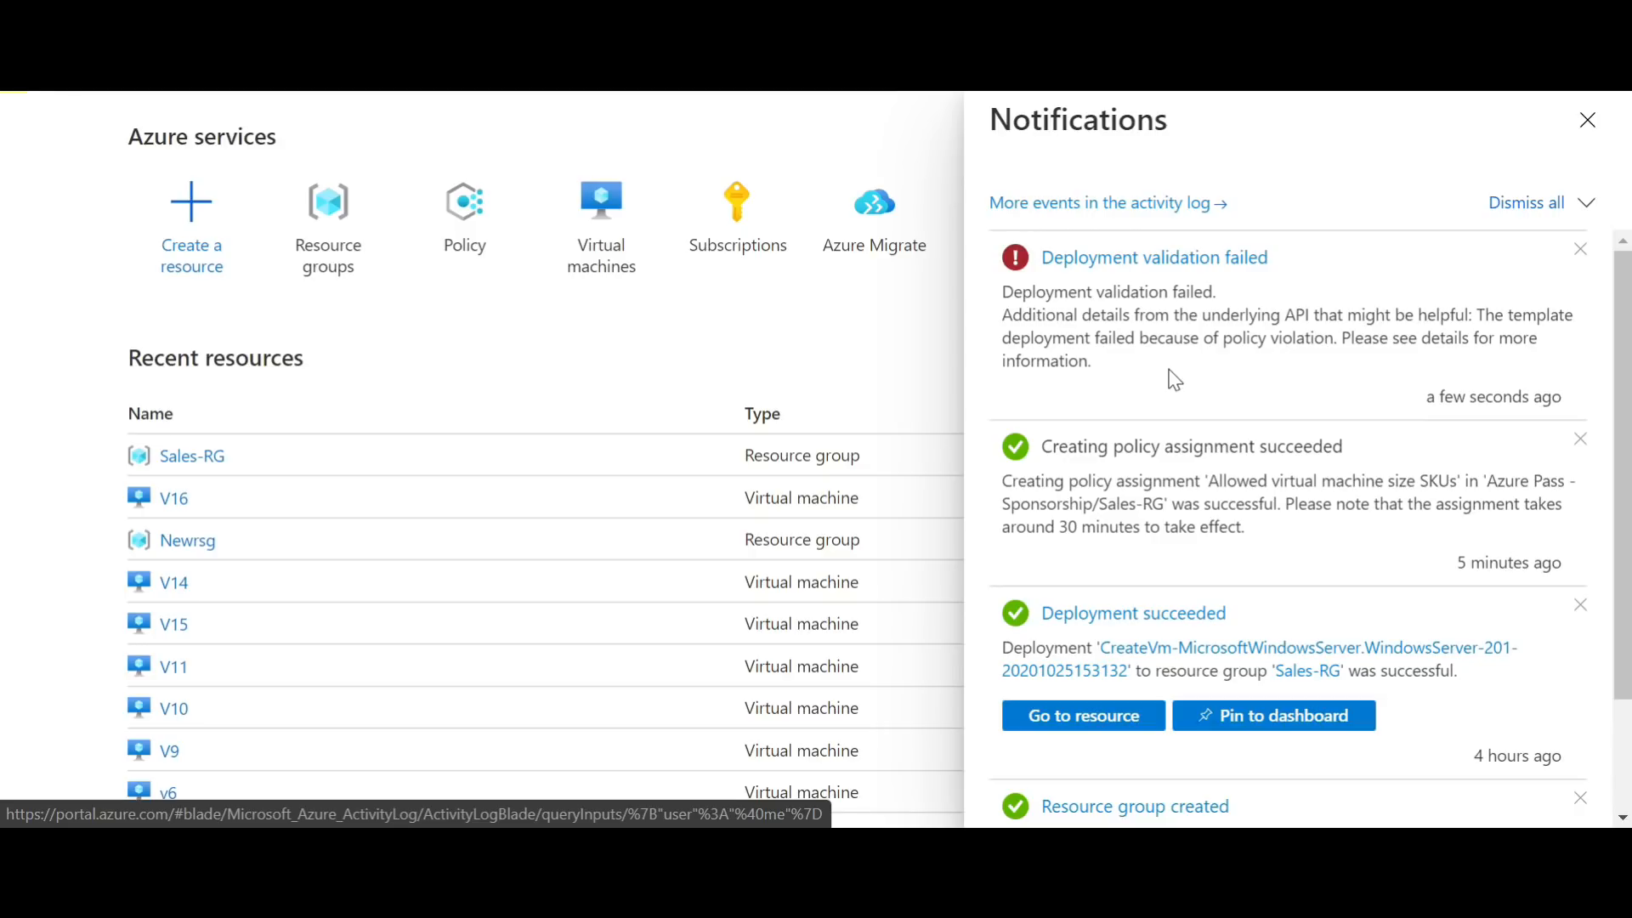
{"action": "left_click", "coordinate": [1604, 127]}
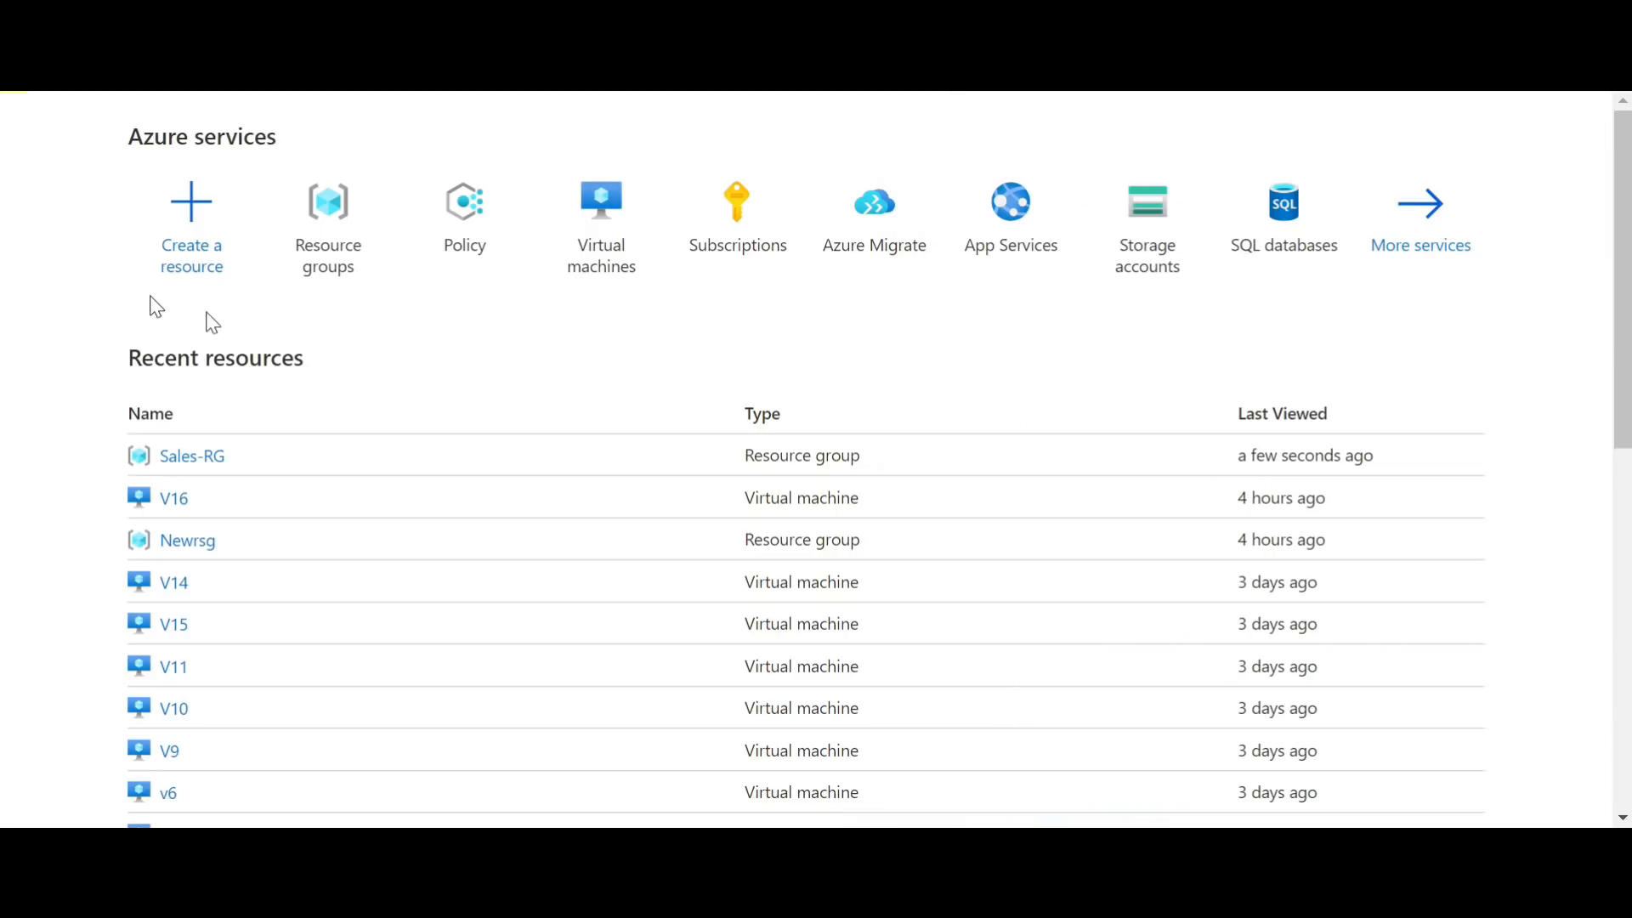
Step: Start a new Windows Server 2016 Datacenter virtual machine in resource group Sales-RG and name it V17
{"action": "left_click", "coordinate": [212, 253]}
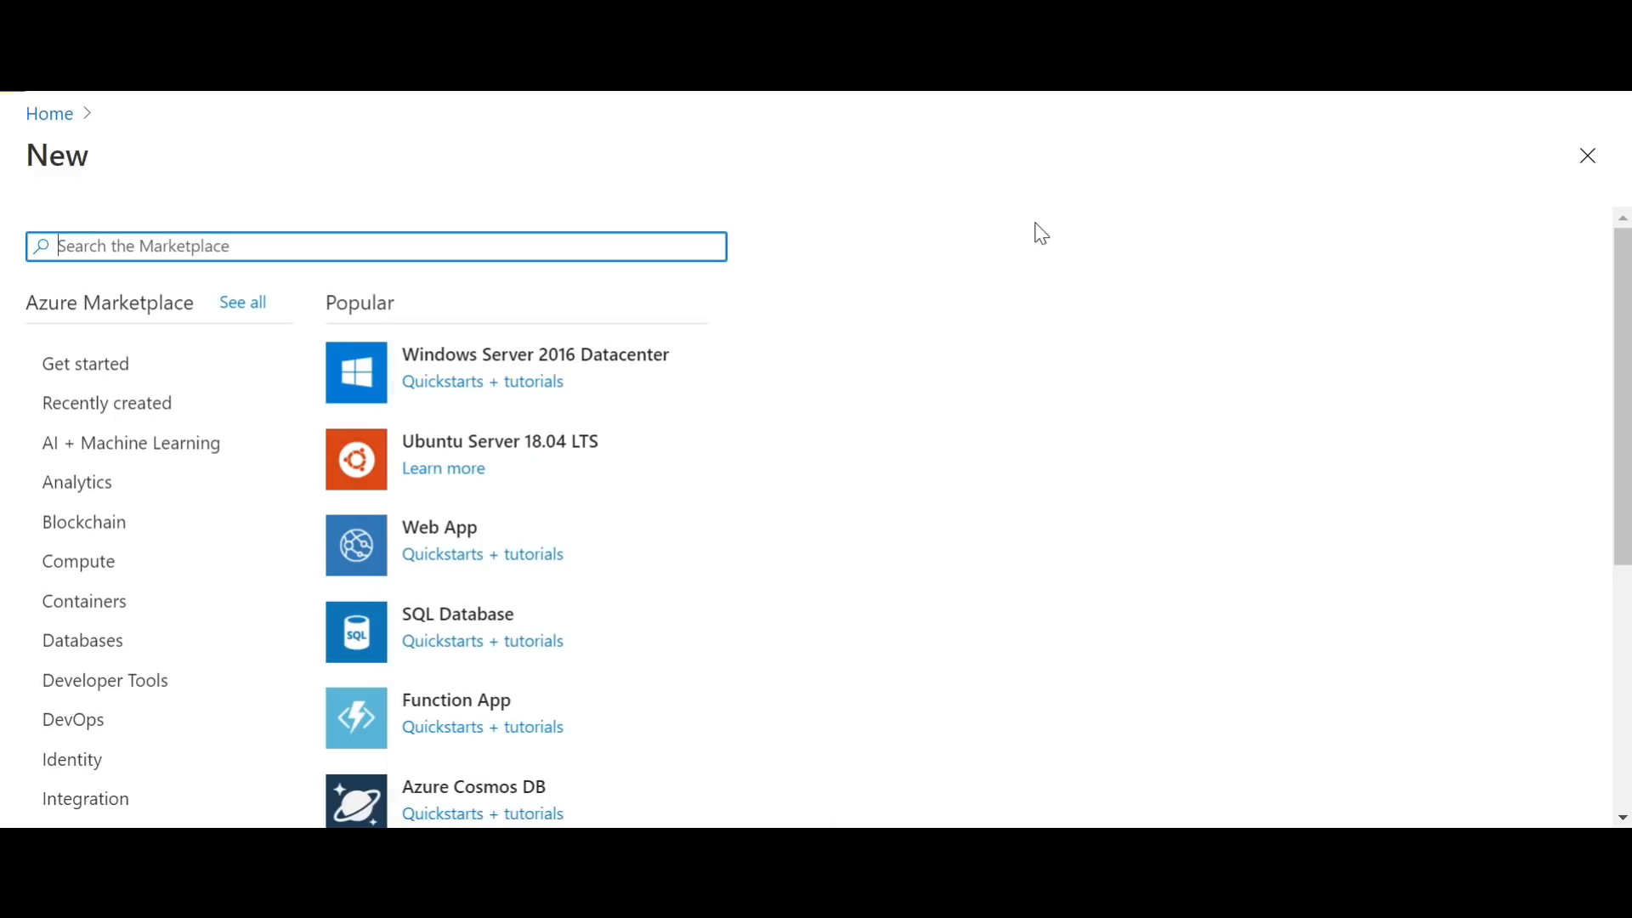
{"action": "left_click", "coordinate": [620, 368]}
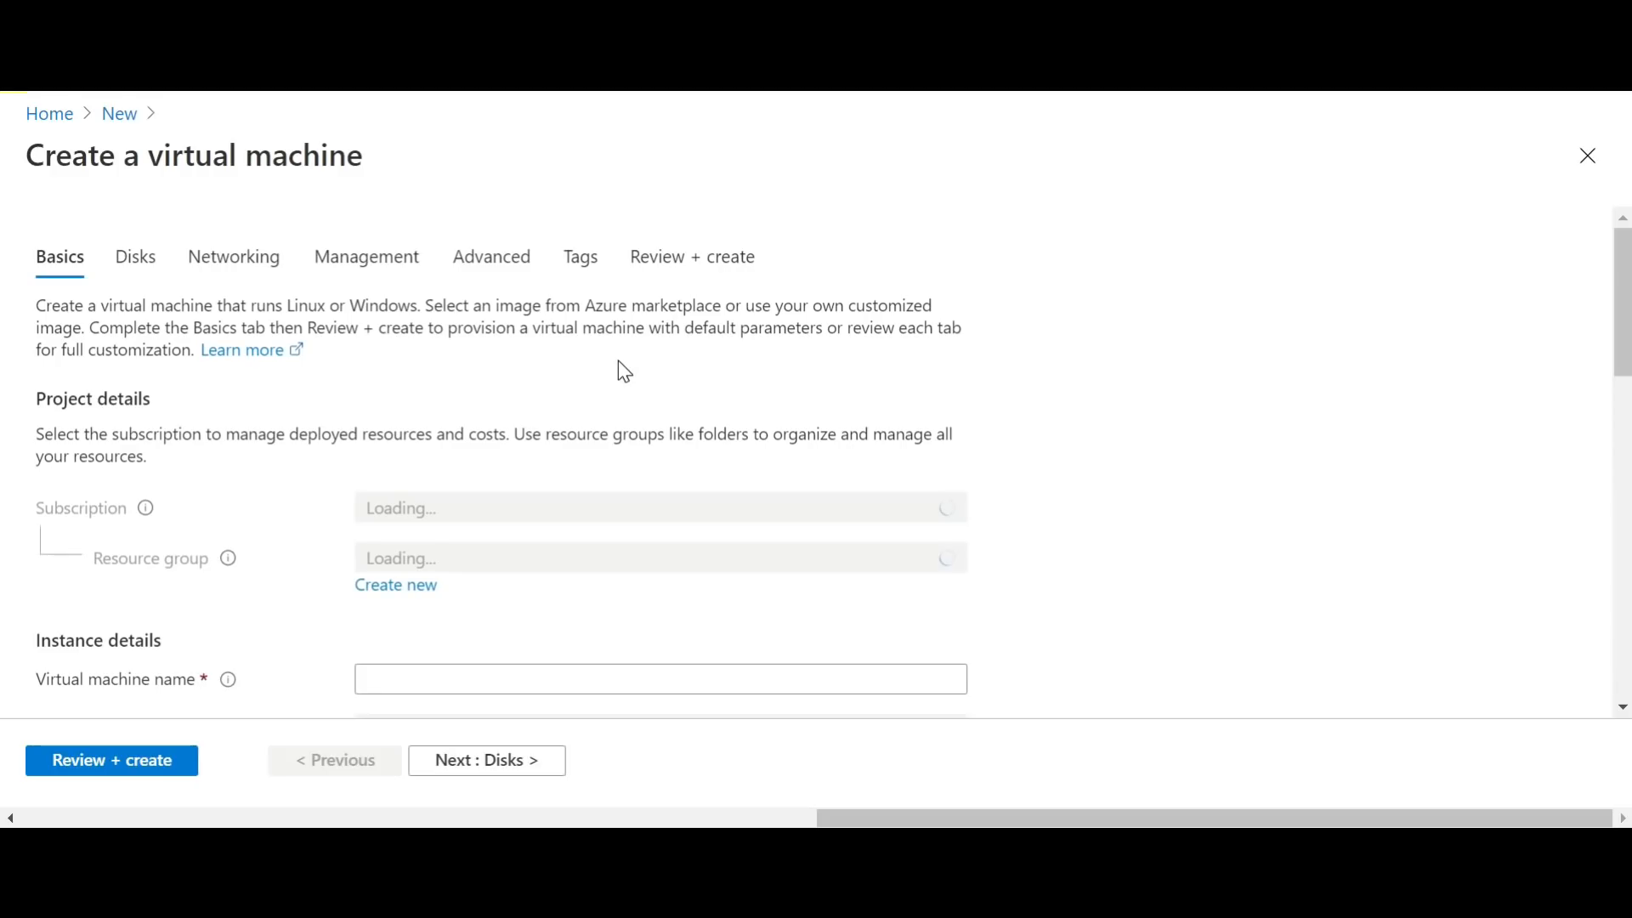
{"action": "left_click", "coordinate": [587, 559]}
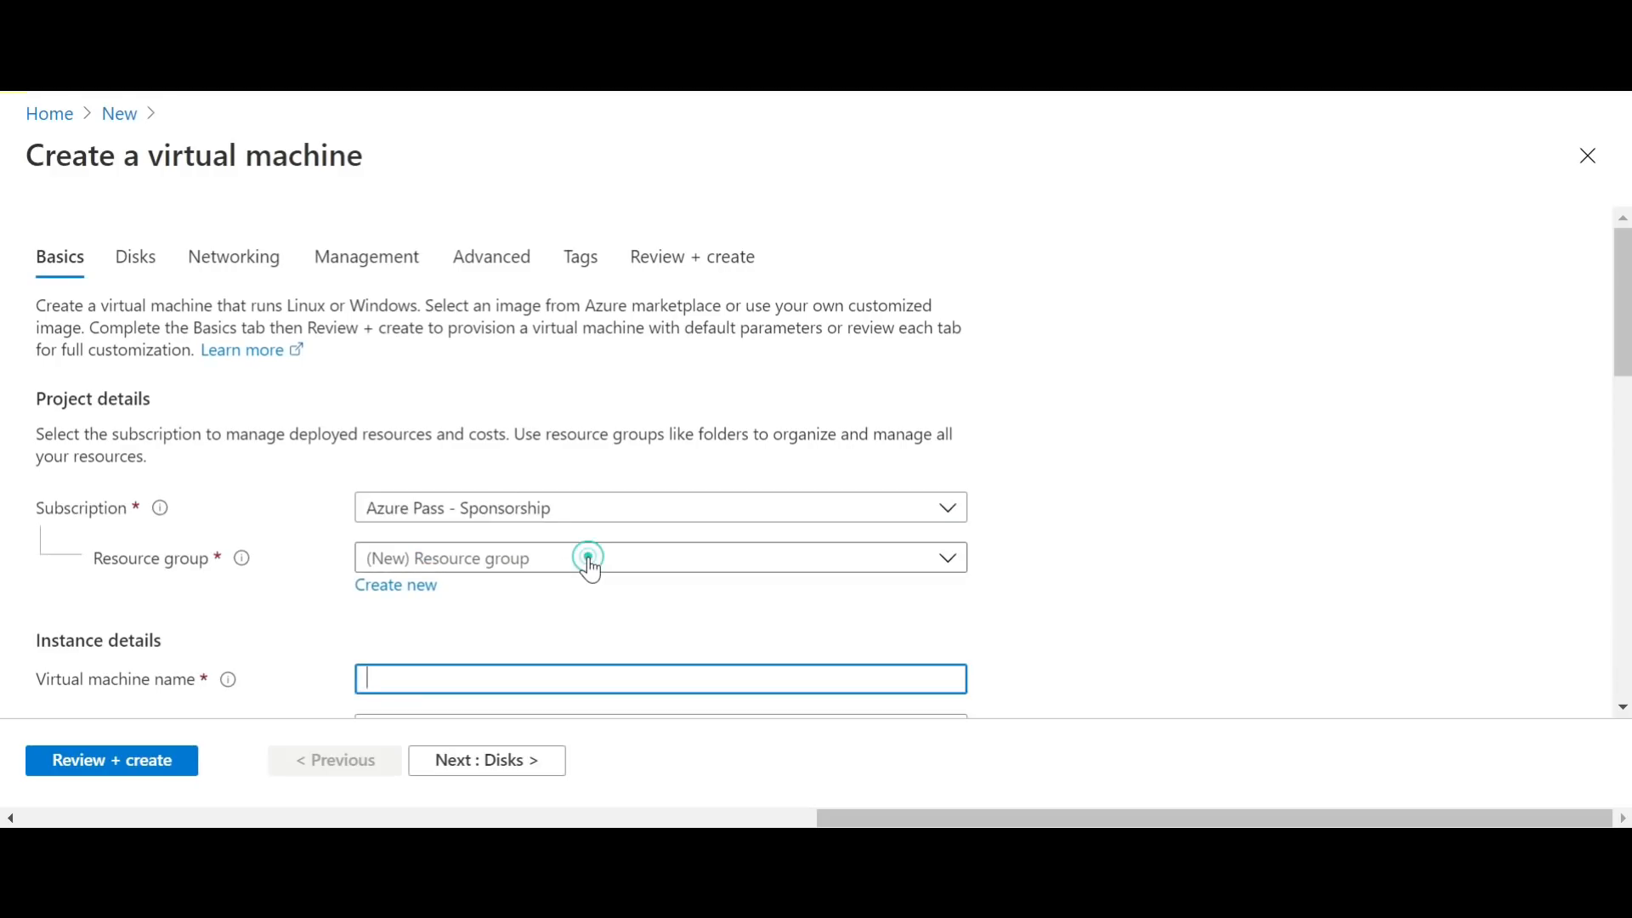
{"action": "left_click", "coordinate": [430, 726]}
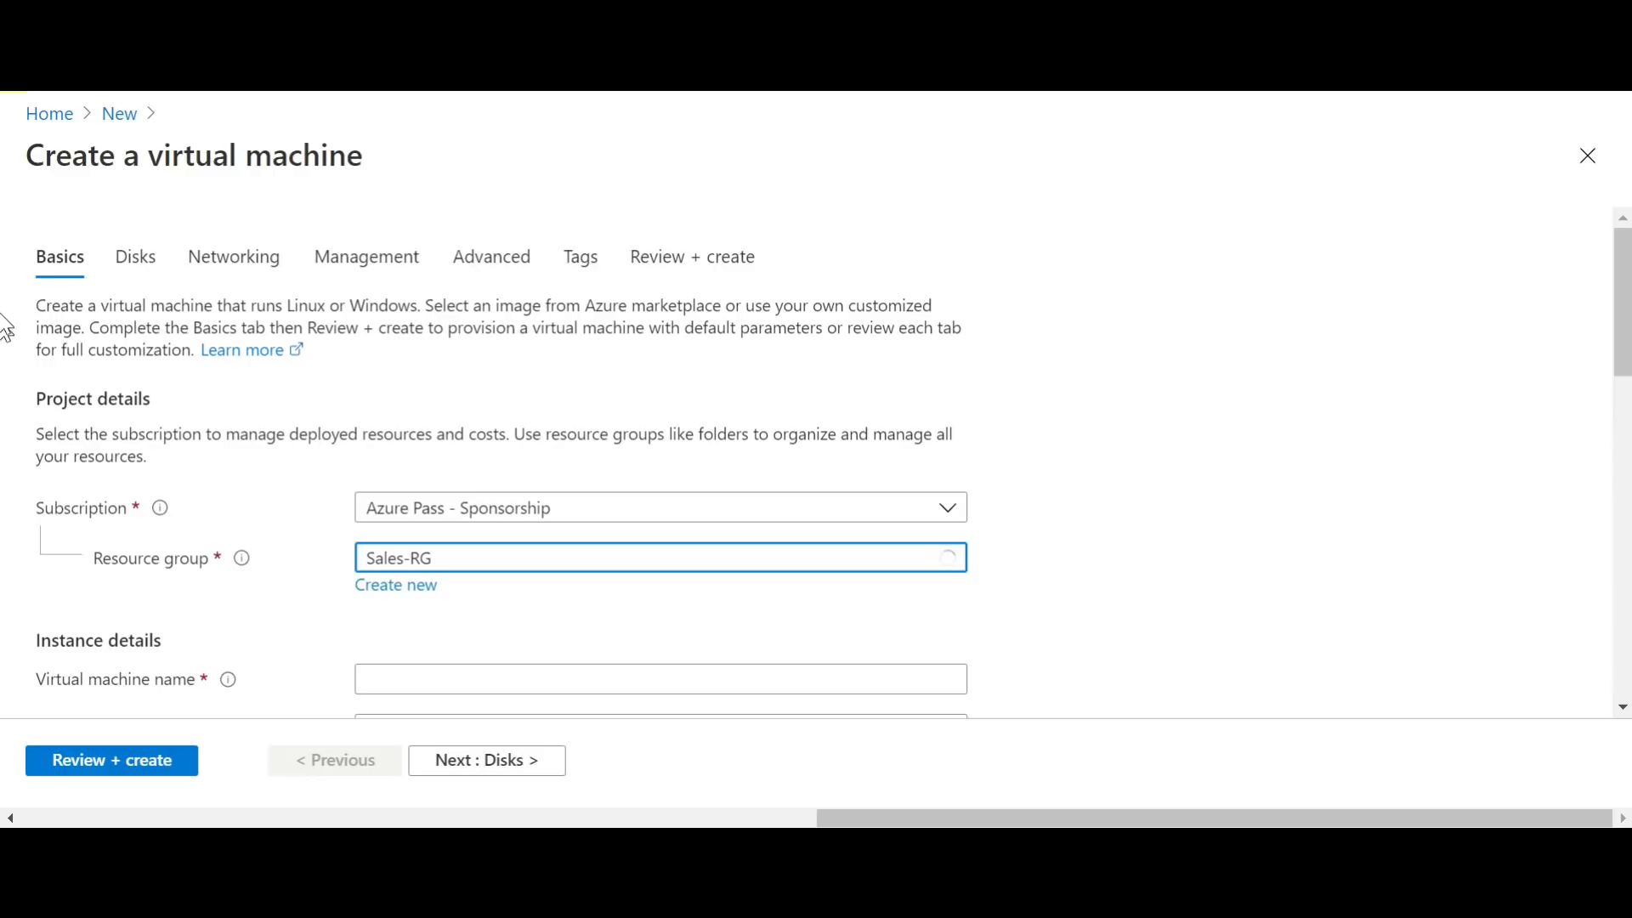
{"action": "scroll", "coordinate": [7, 349], "scroll_direction": "down", "scroll_amount": 4}
{"action": "left_click", "coordinate": [537, 306]}
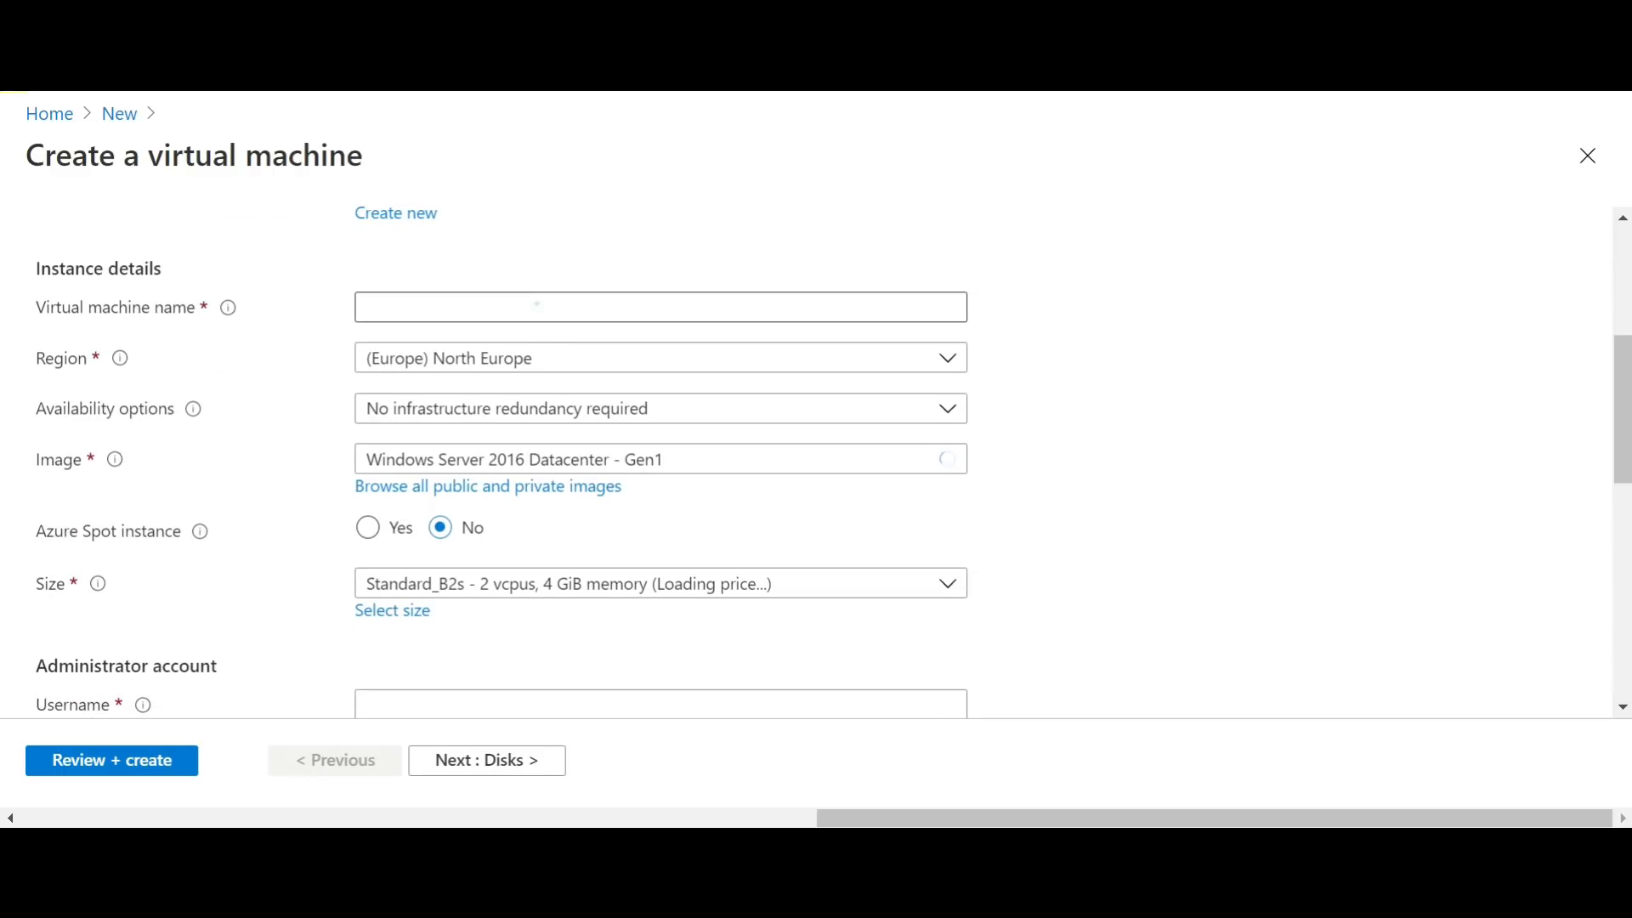
{"action": "type", "text": "V17"}
{"action": "key", "text": "Tab"}
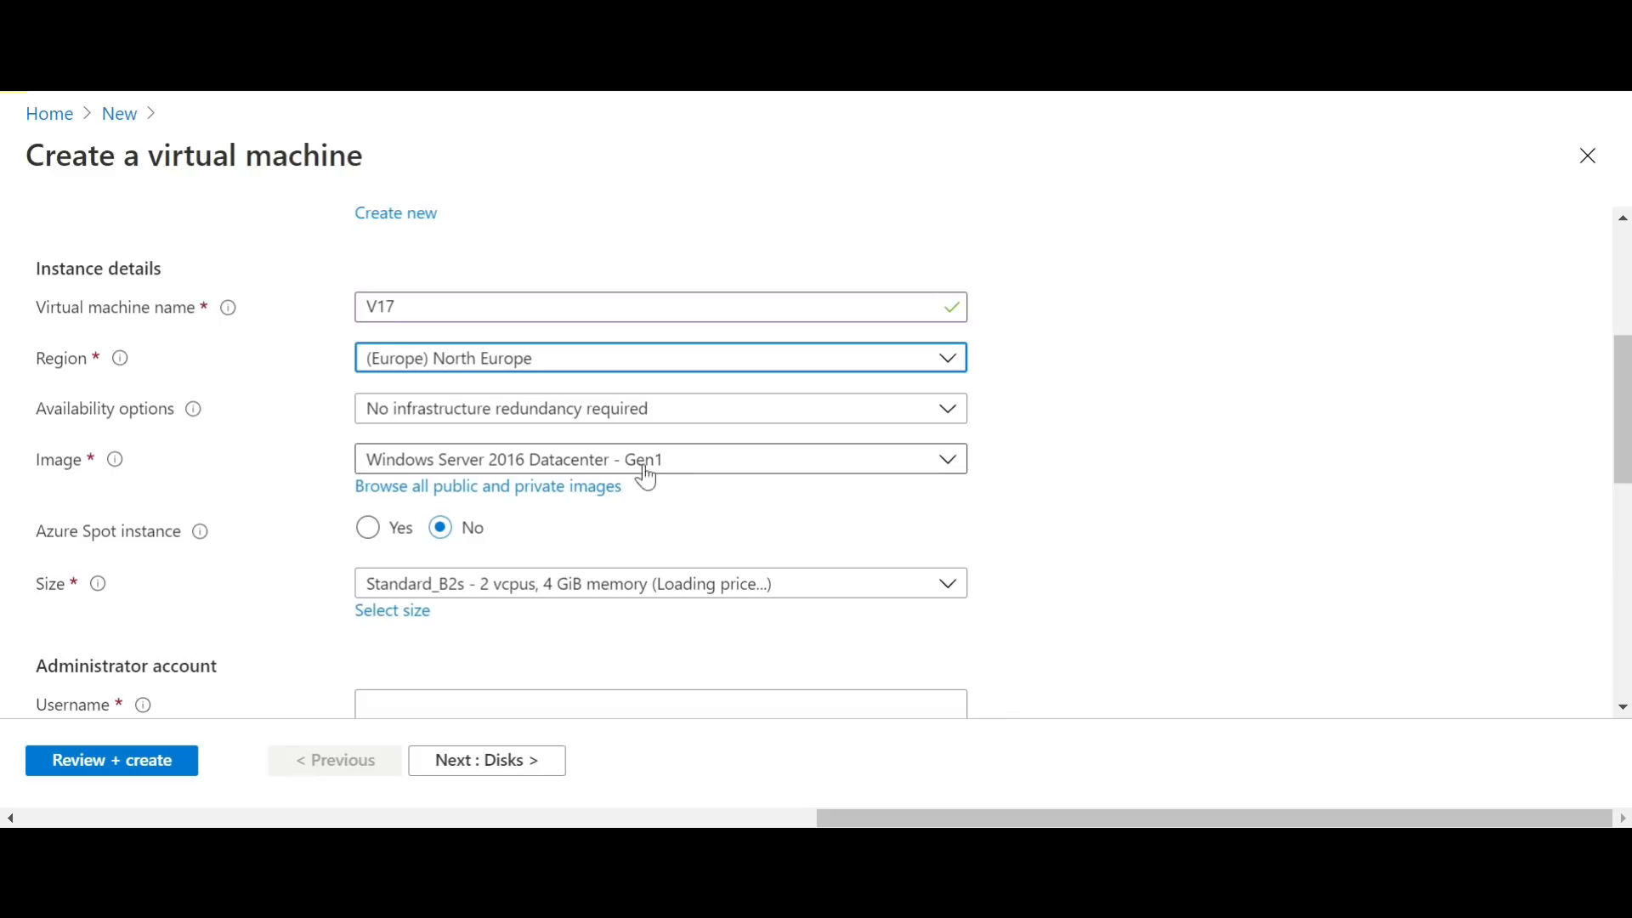
Step: Set the size of virtual machine V17 to B1s from the full list of VM sizes
{"action": "left_click", "coordinate": [590, 594]}
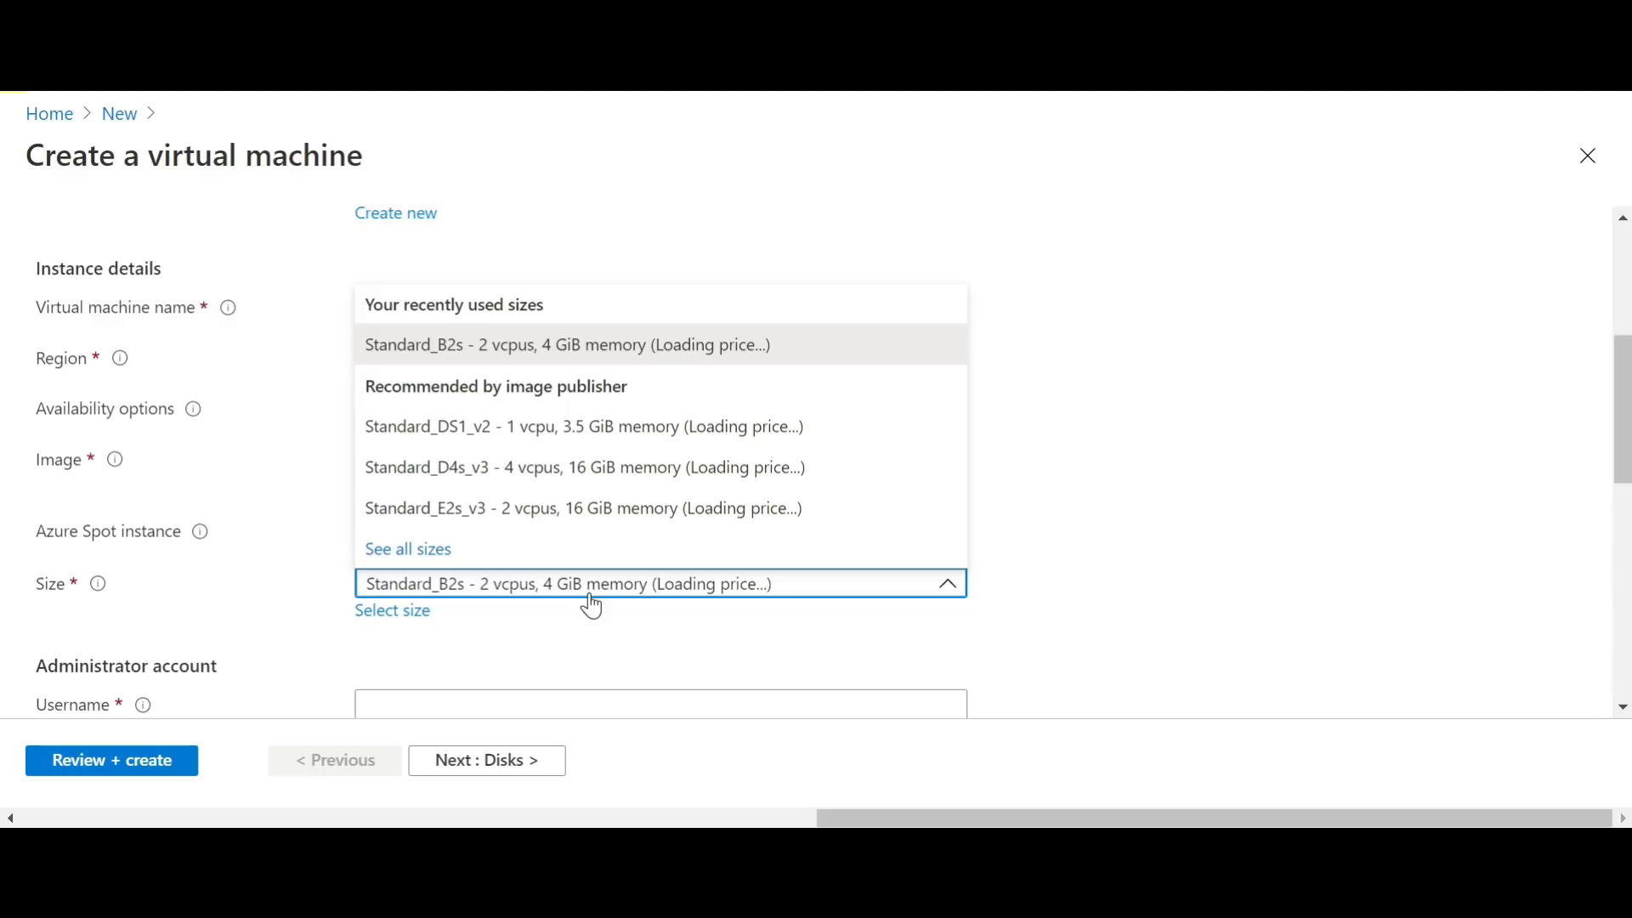
{"action": "left_click", "coordinate": [391, 614]}
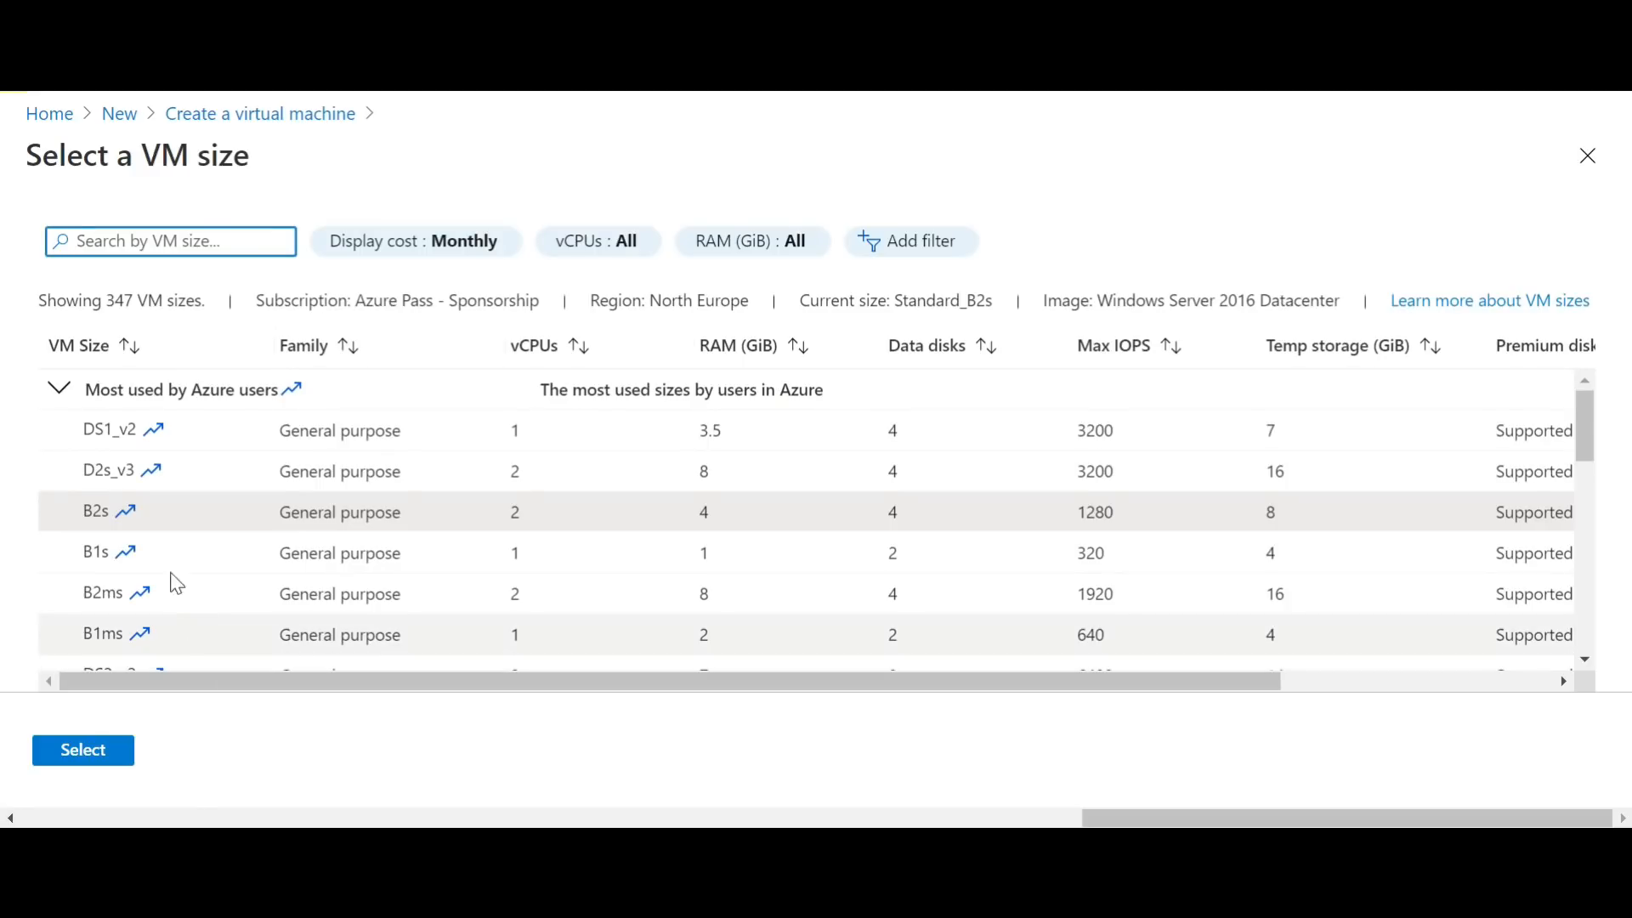
{"action": "left_click", "coordinate": [161, 556]}
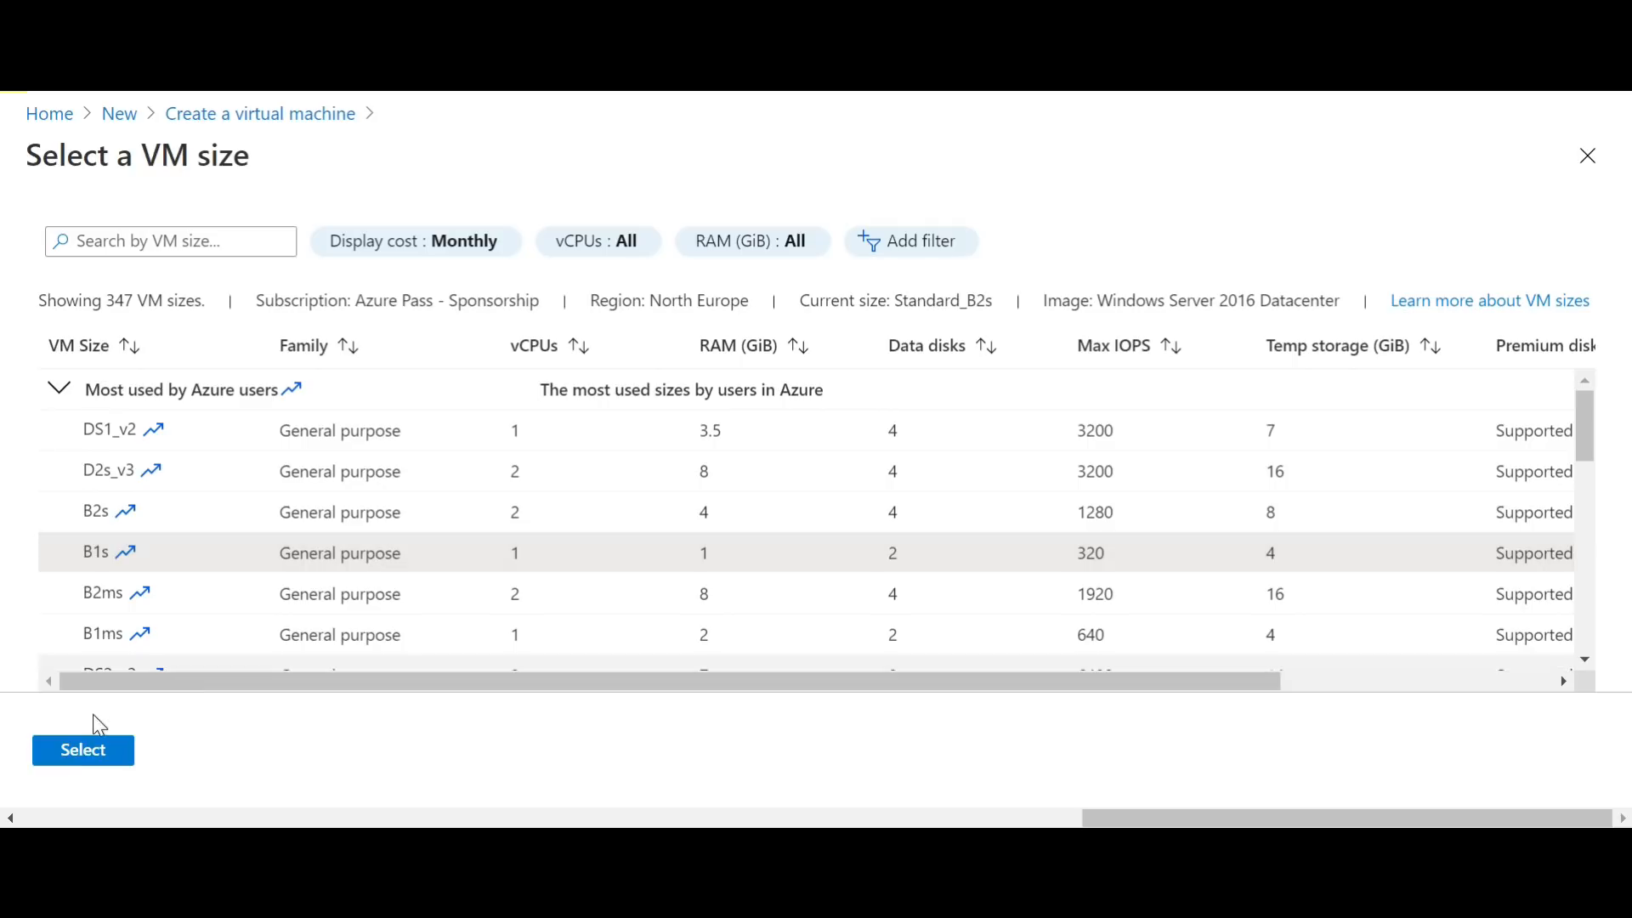
{"action": "left_click", "coordinate": [91, 752]}
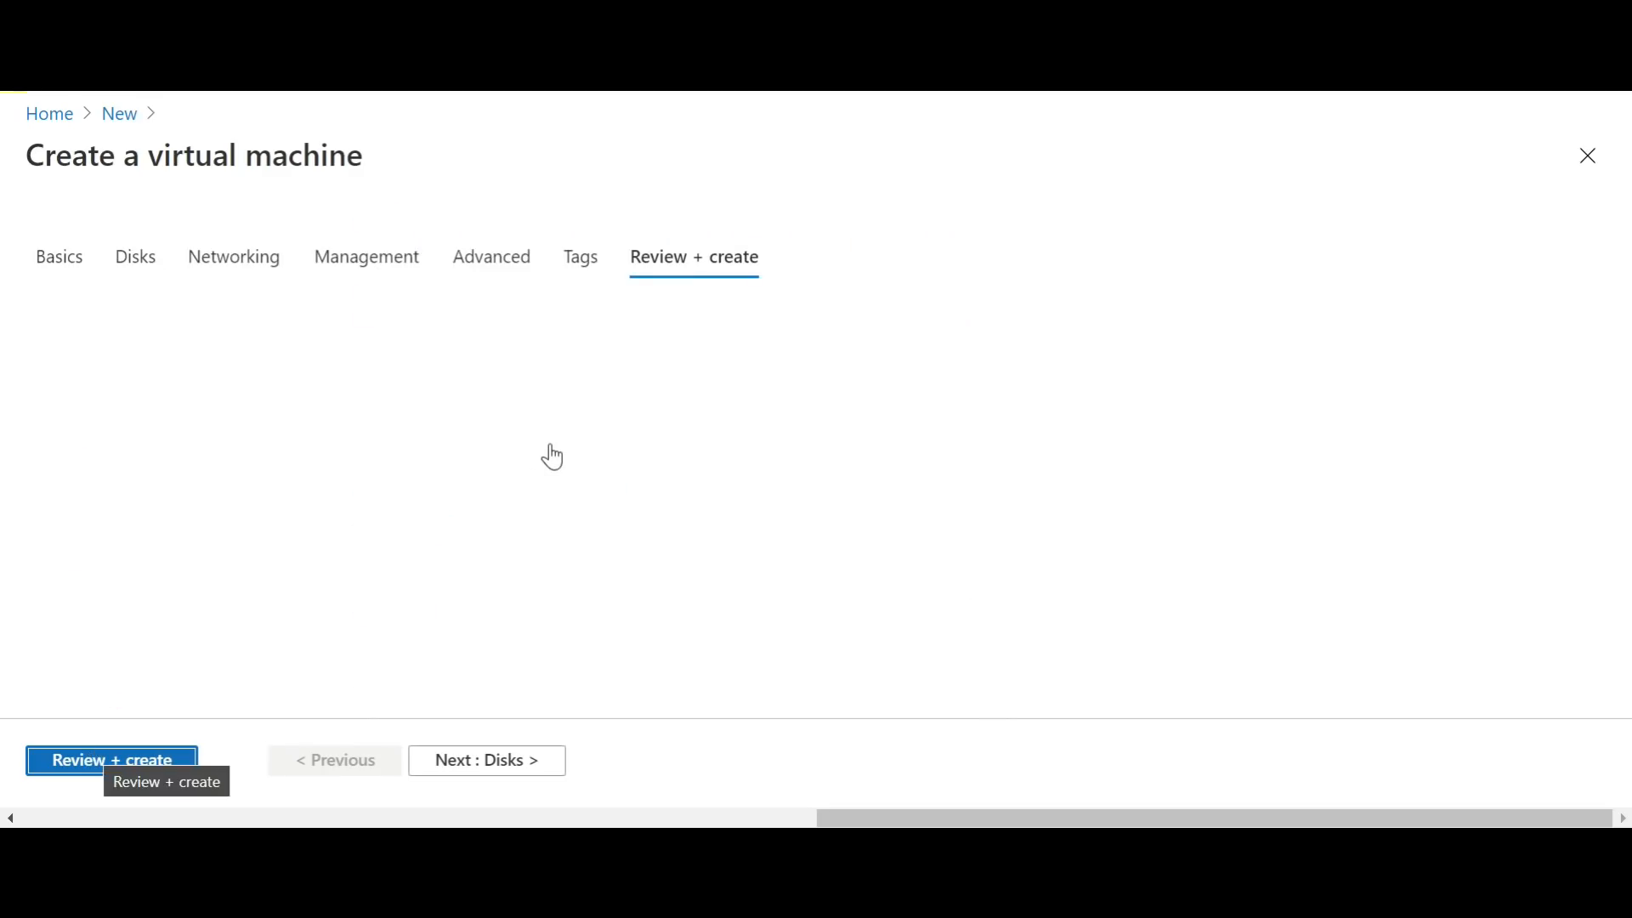
Step: Validate the Standard B1s virtual machine's configuration and create it in Sales-RG
{"action": "left_click", "coordinate": [85, 759]}
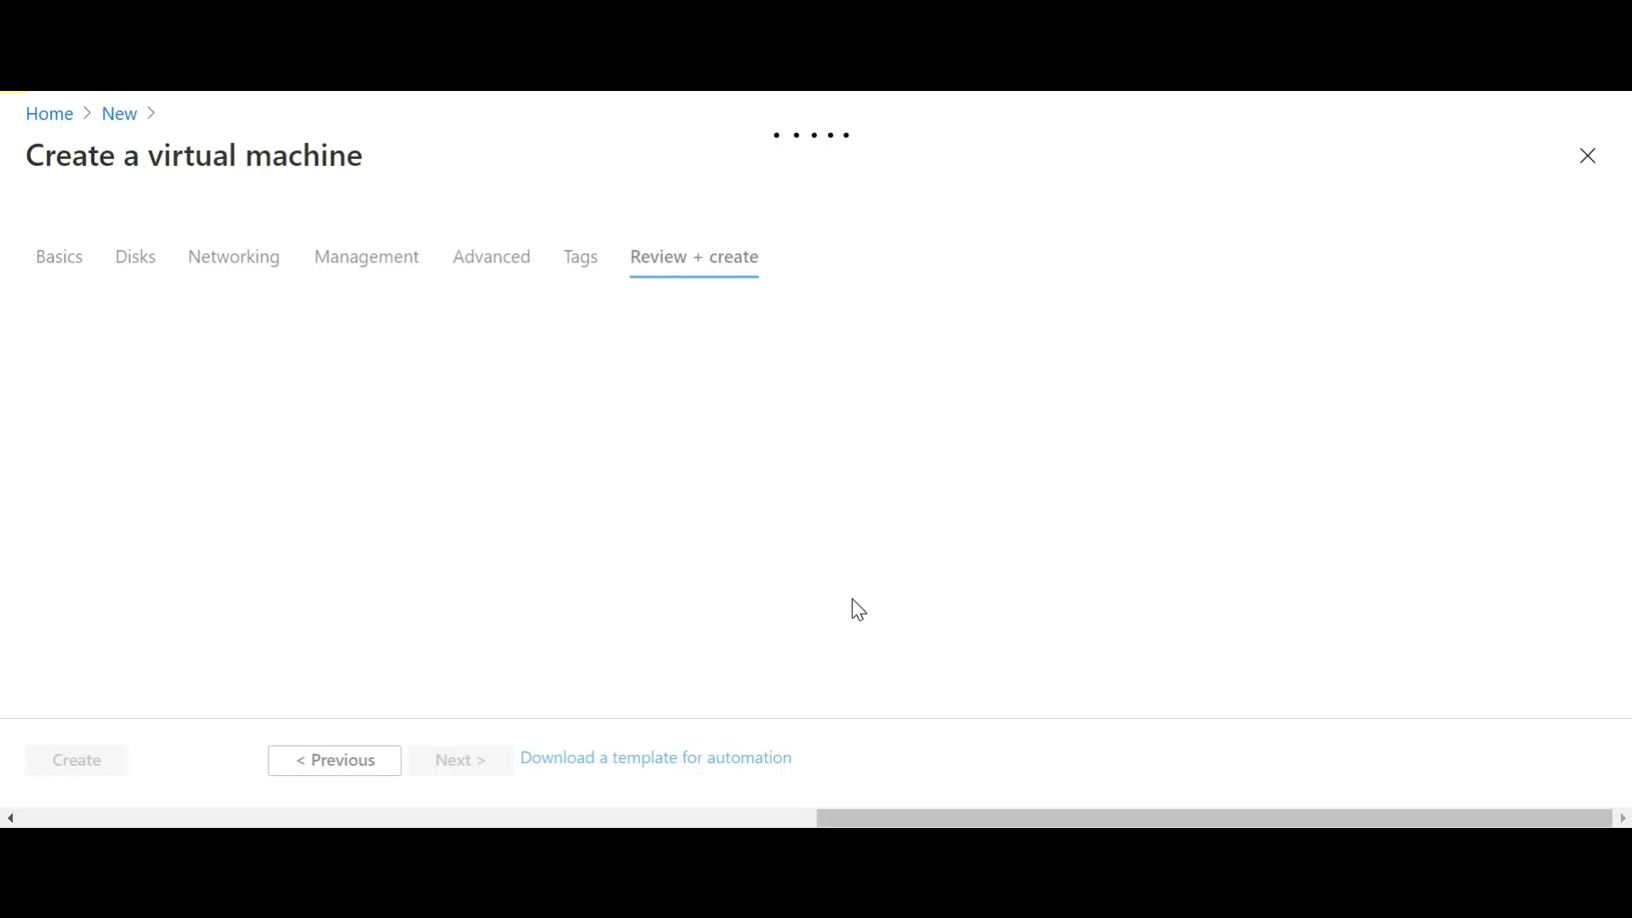
{"action": "left_click", "coordinate": [1191, 650]}
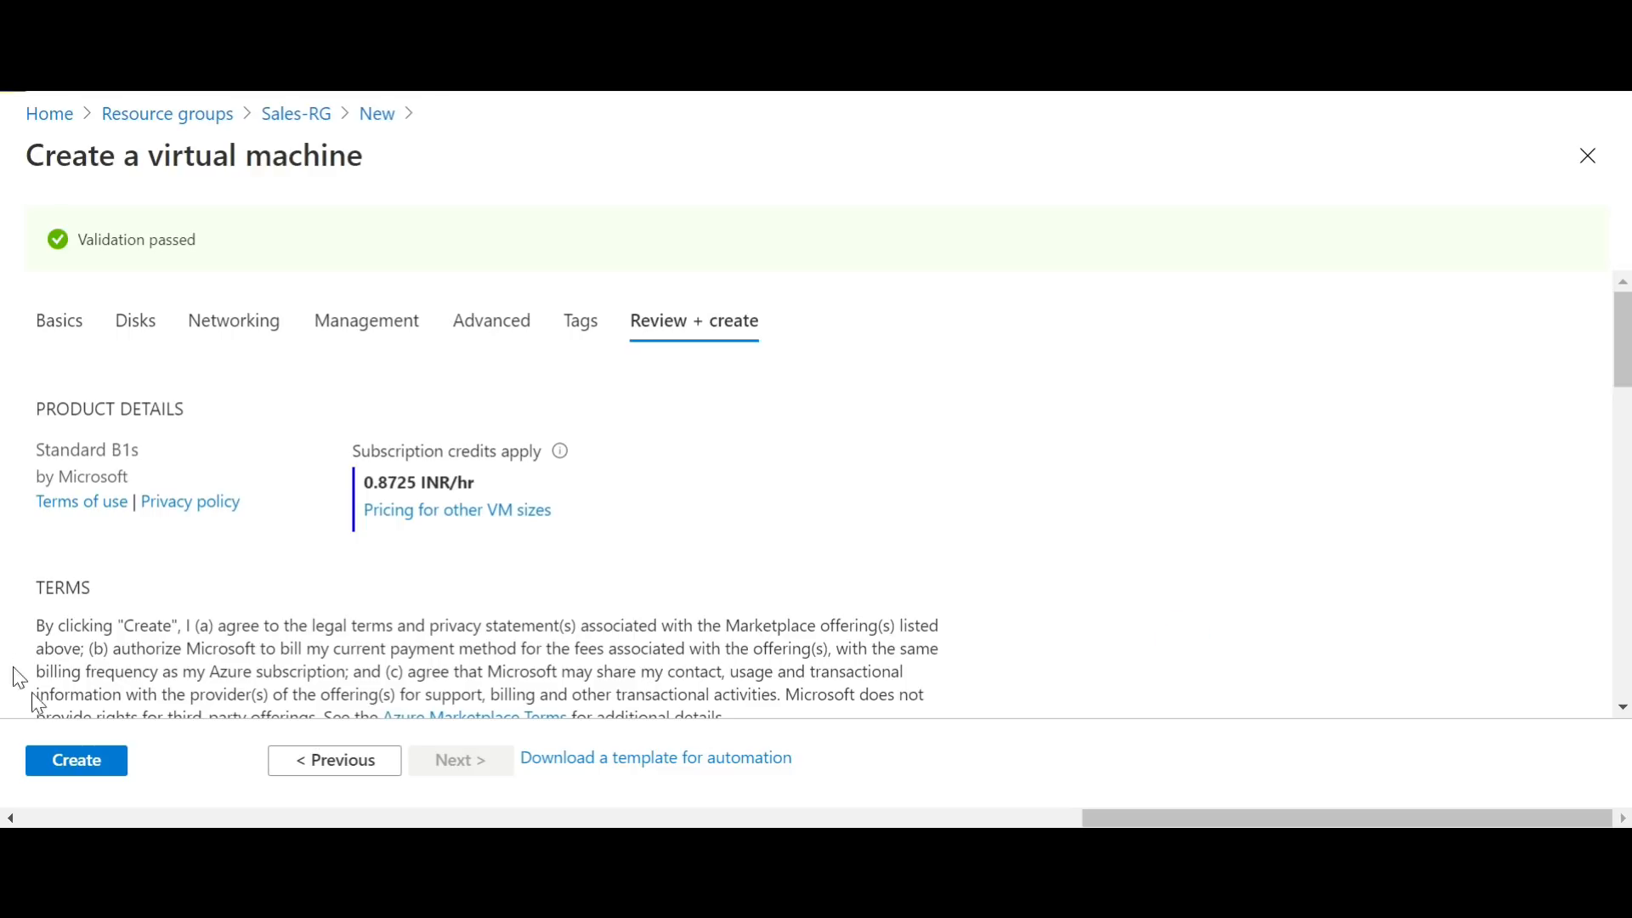
{"action": "left_click", "coordinate": [78, 762]}
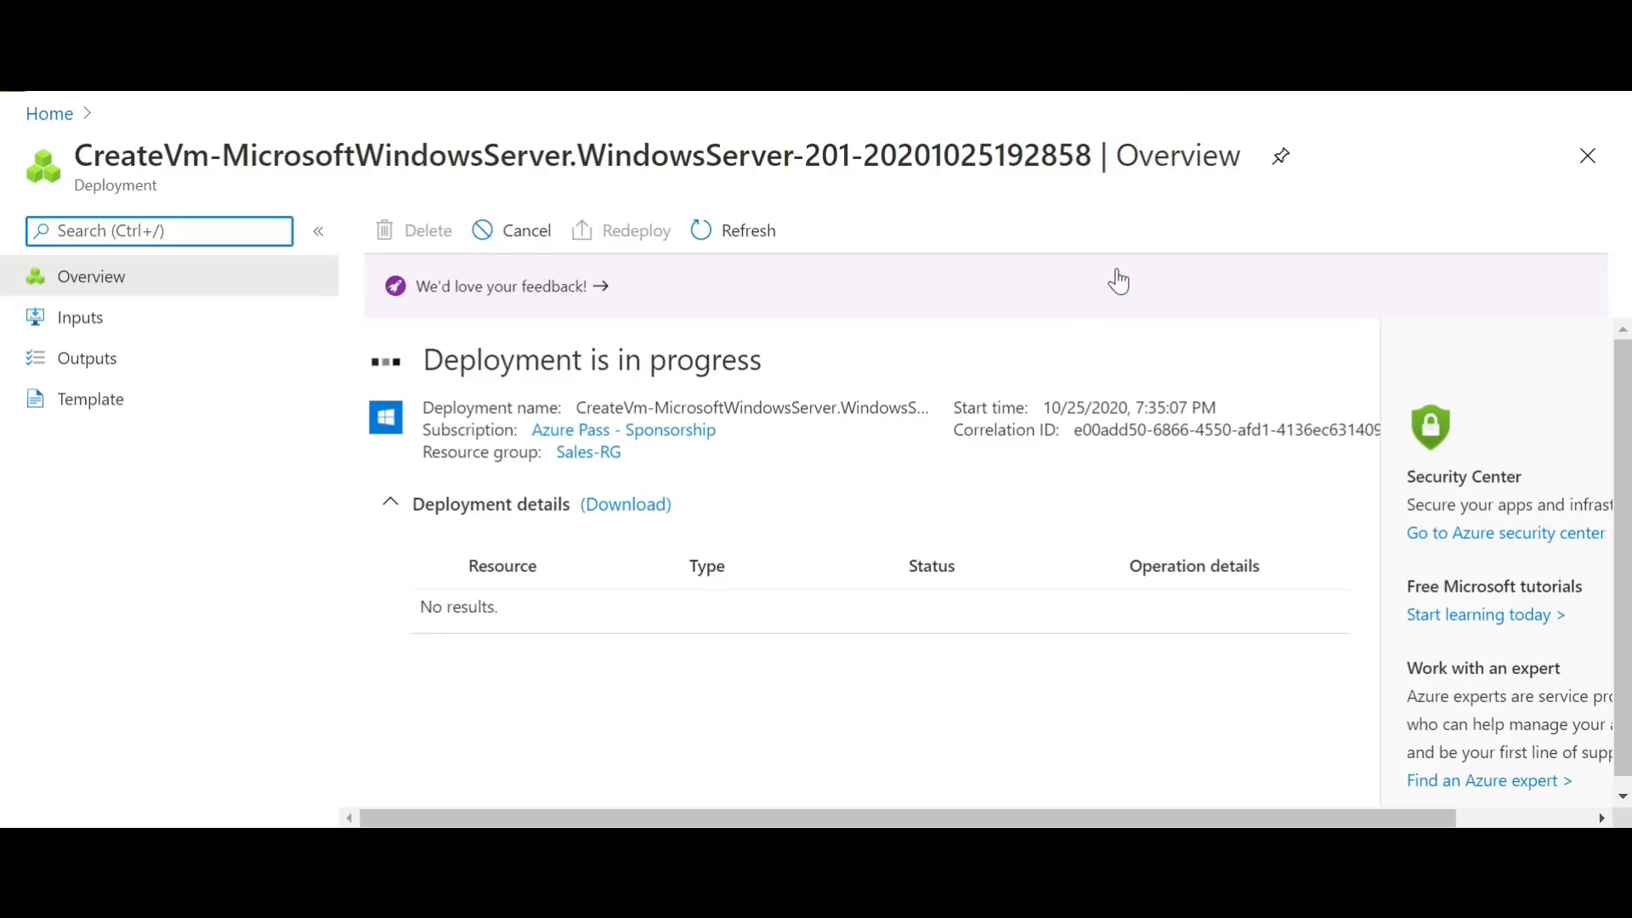
Step: Check the progress of the V17 deployment in the notifications
{"action": "left_click", "coordinate": [1197, 68]}
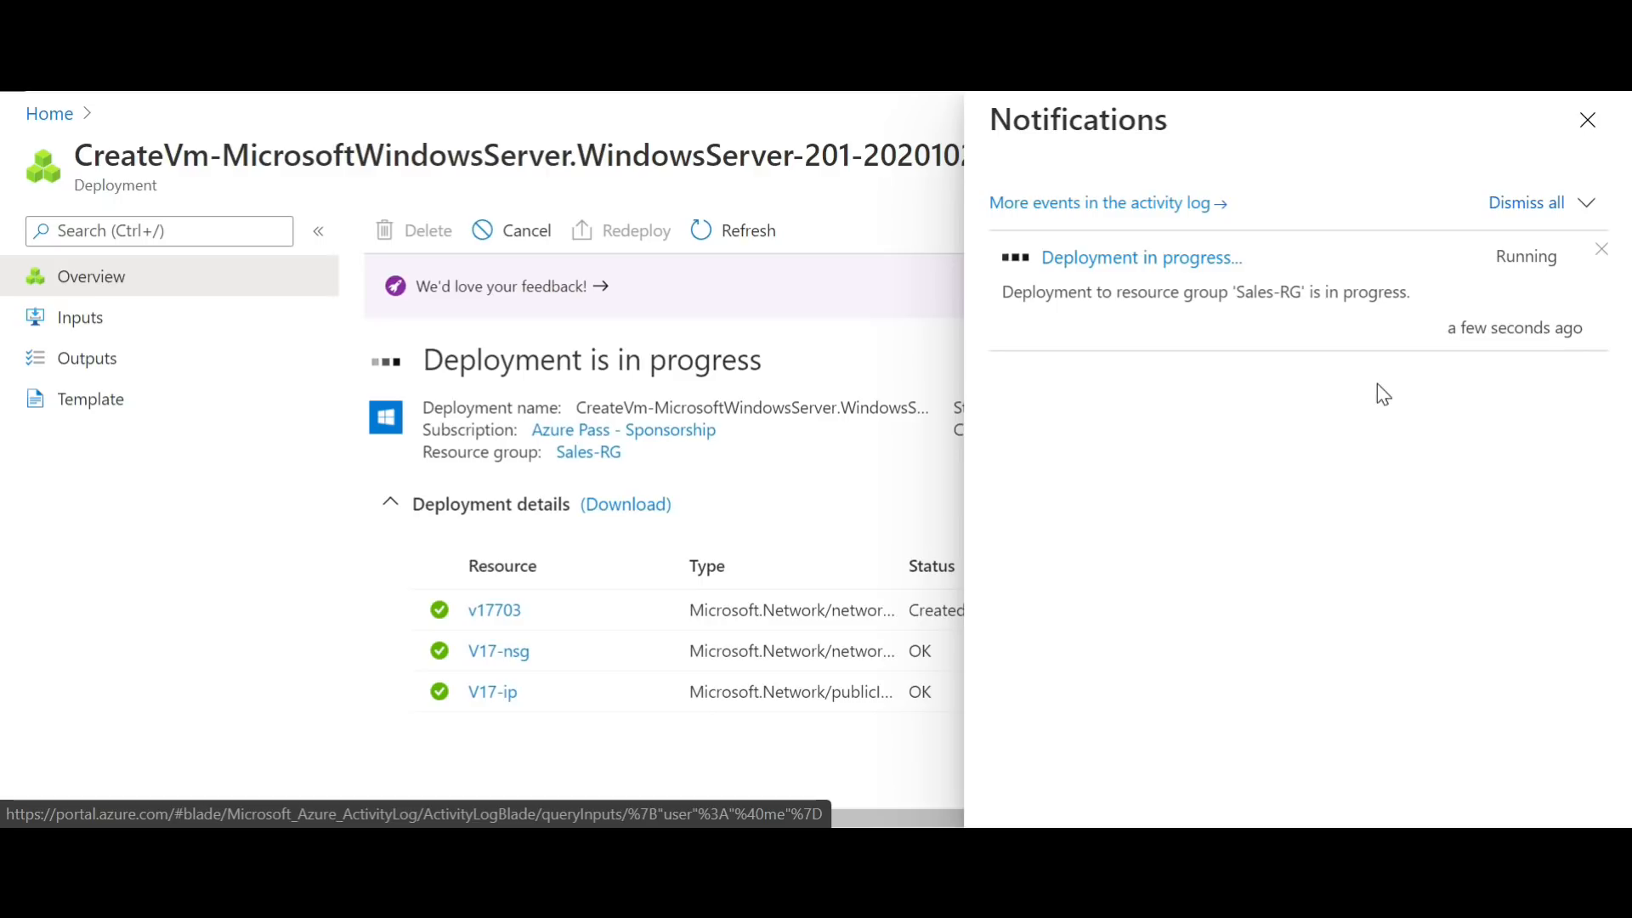
{"action": "left_click", "coordinate": [820, 178]}
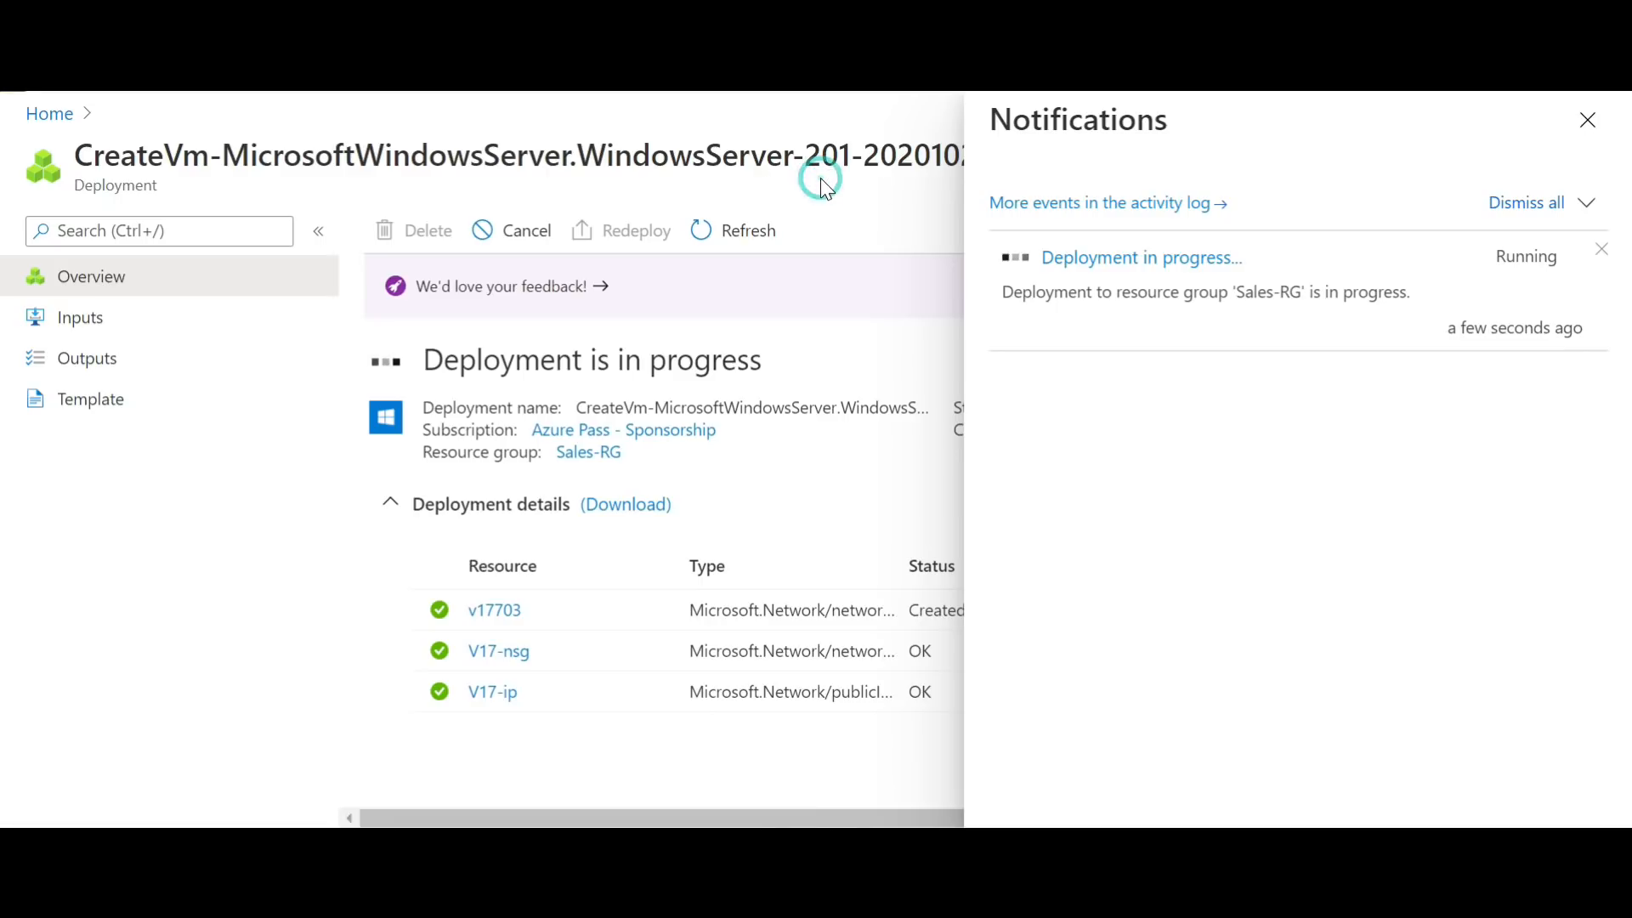
{"action": "key", "text": "ctrl+a"}
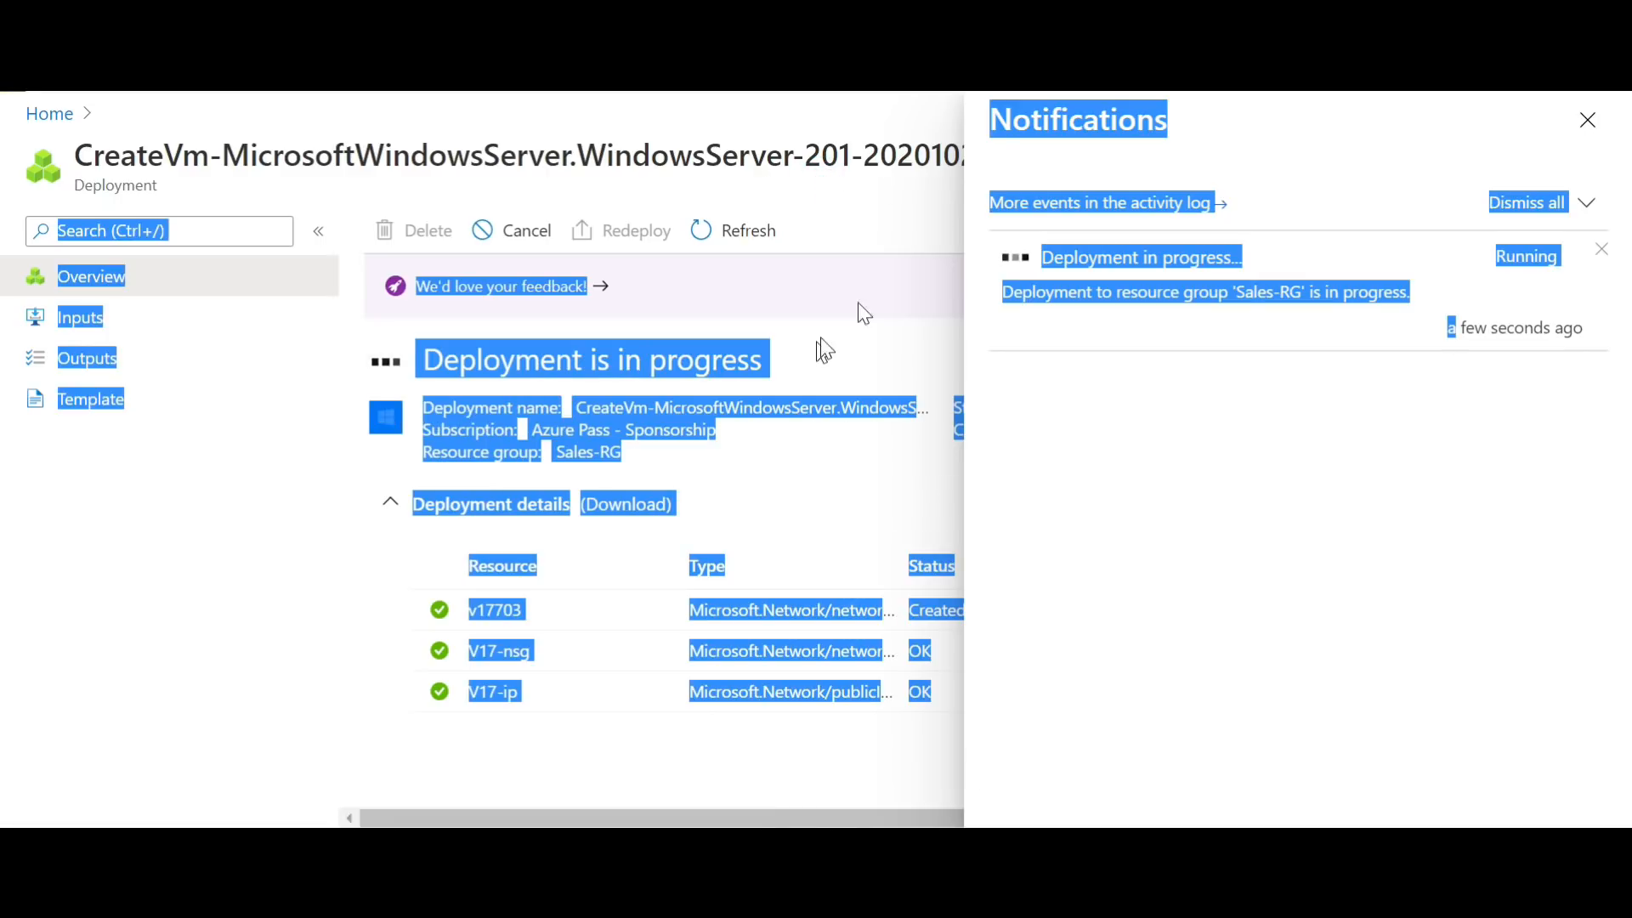
{"action": "left_click", "coordinate": [726, 185]}
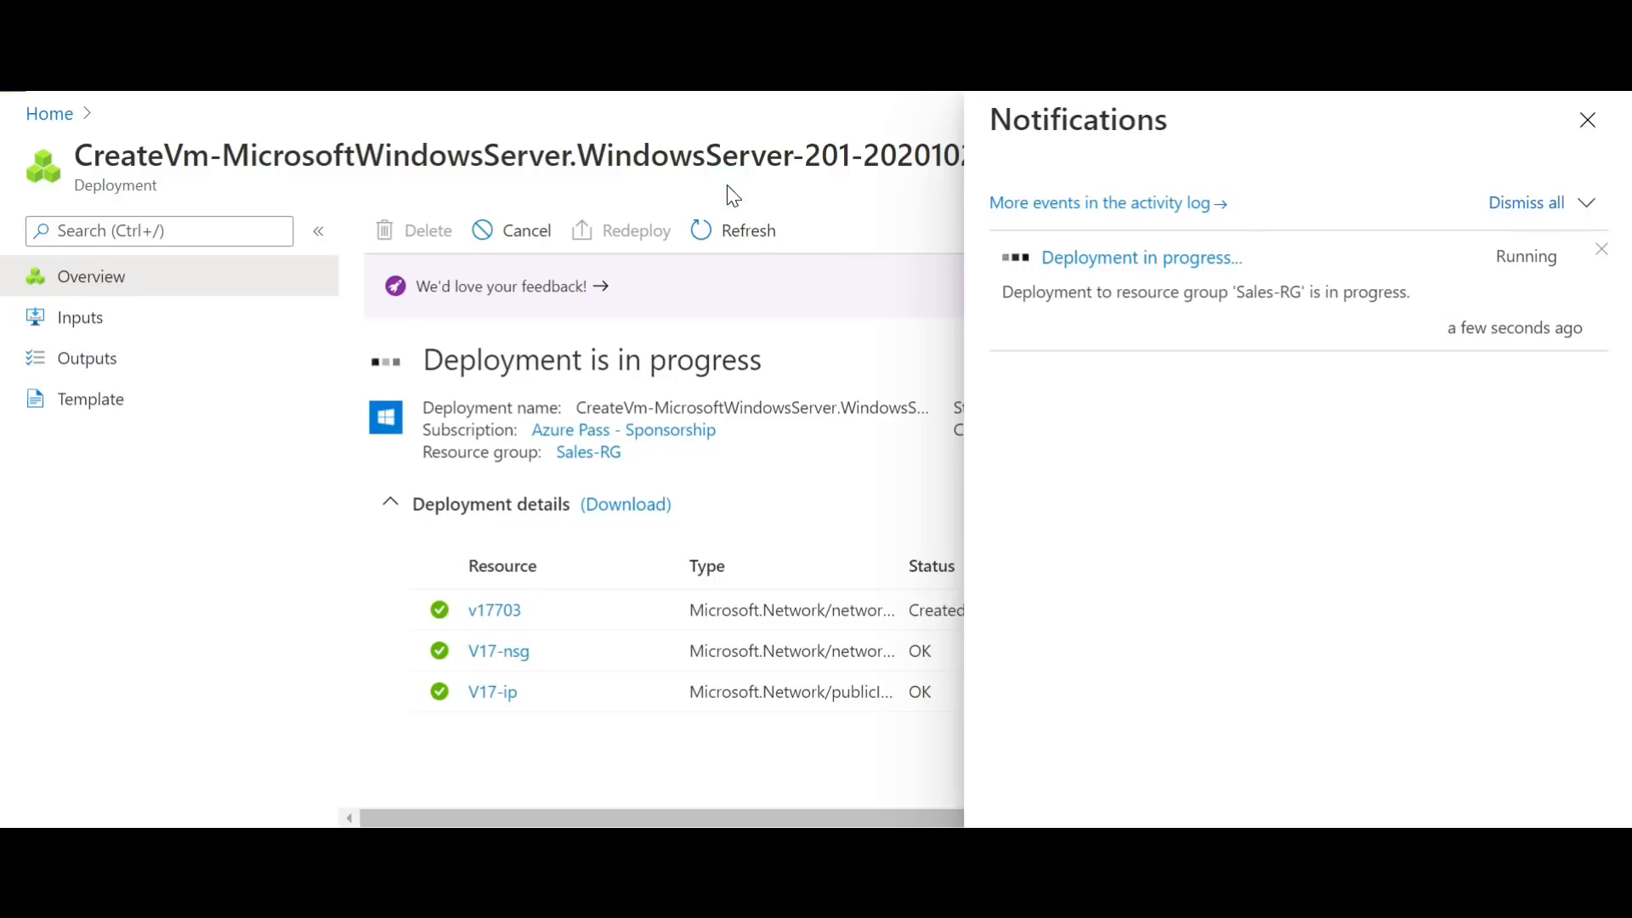
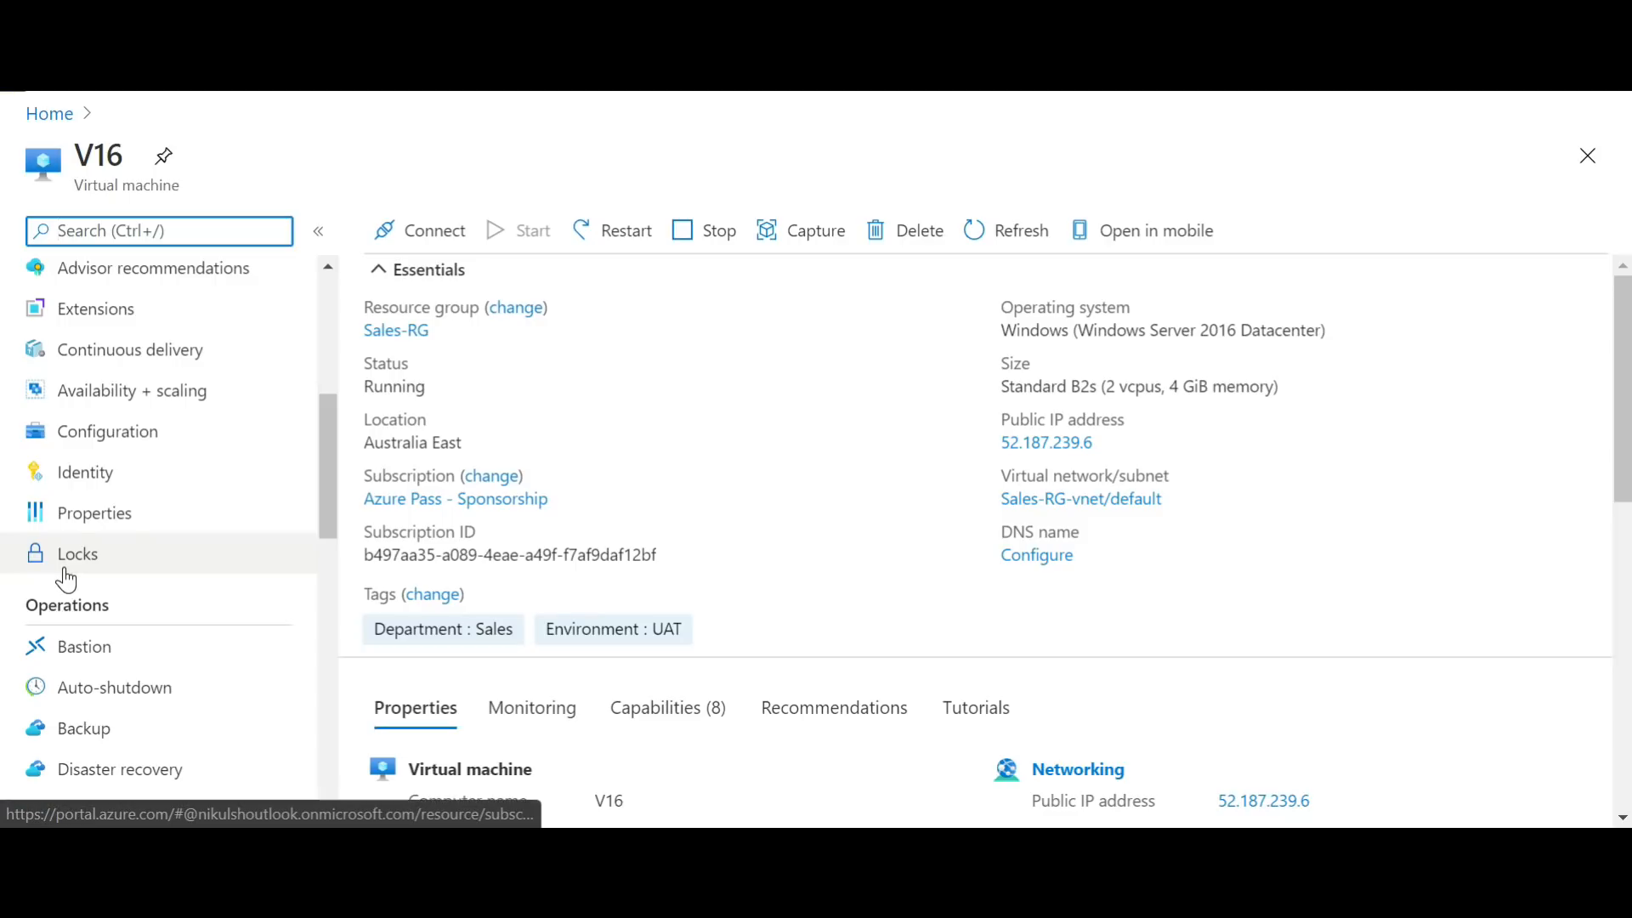
Step: Start a new lock on virtual machine V16 with lock type Delete and name it "DO NOT Delete this Server"
{"action": "left_click", "coordinate": [65, 568]}
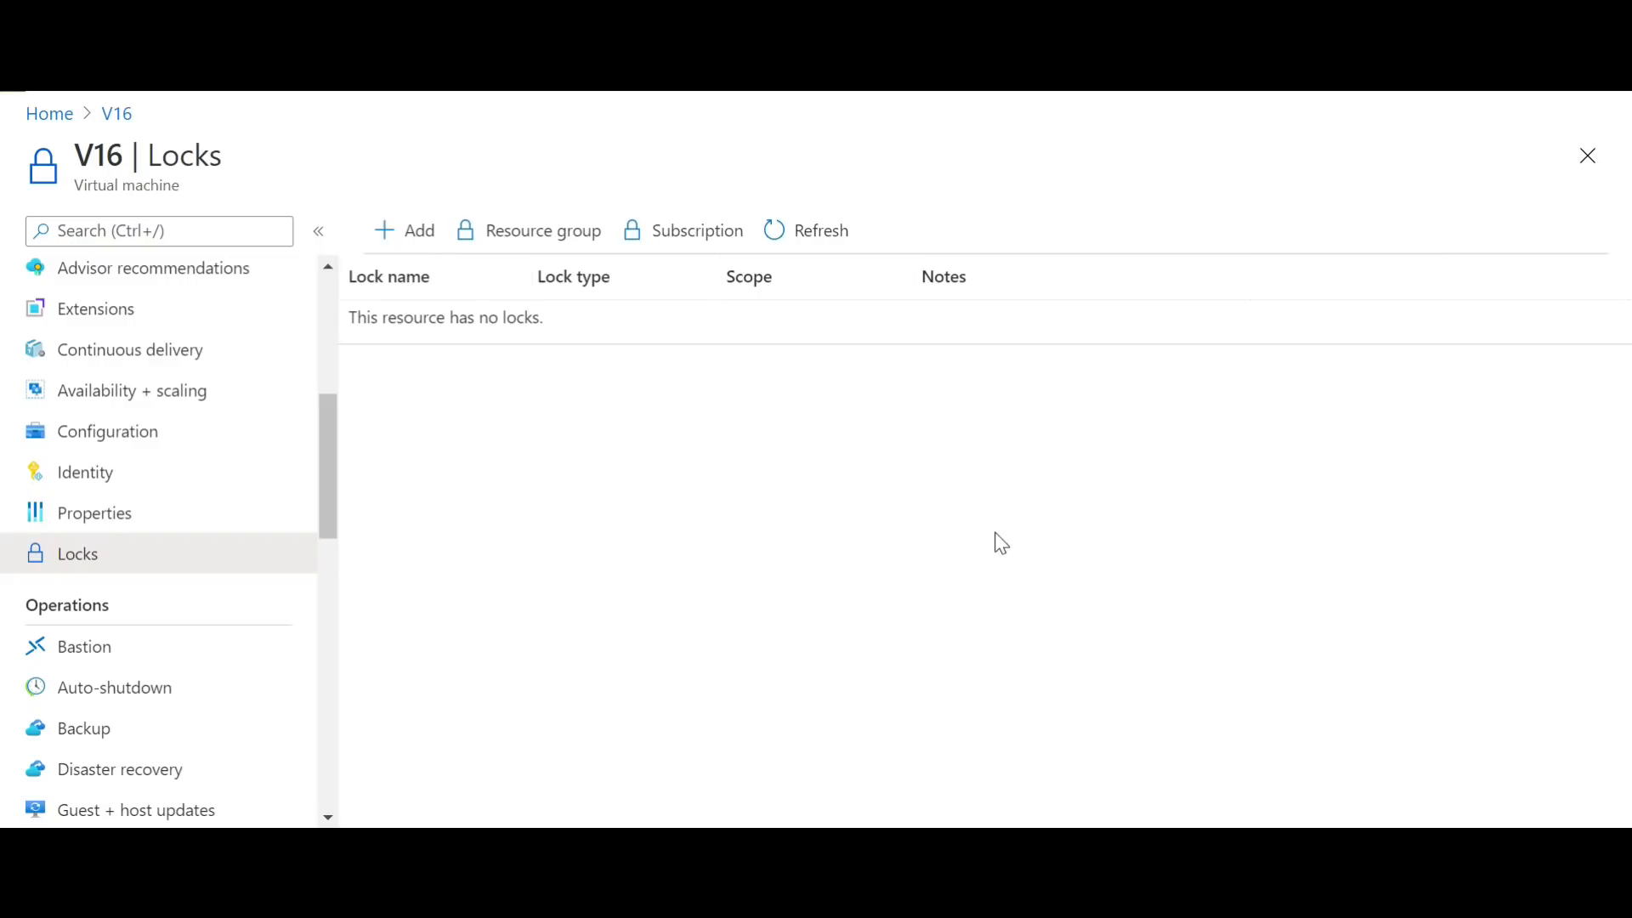
{"action": "left_click", "coordinate": [432, 247]}
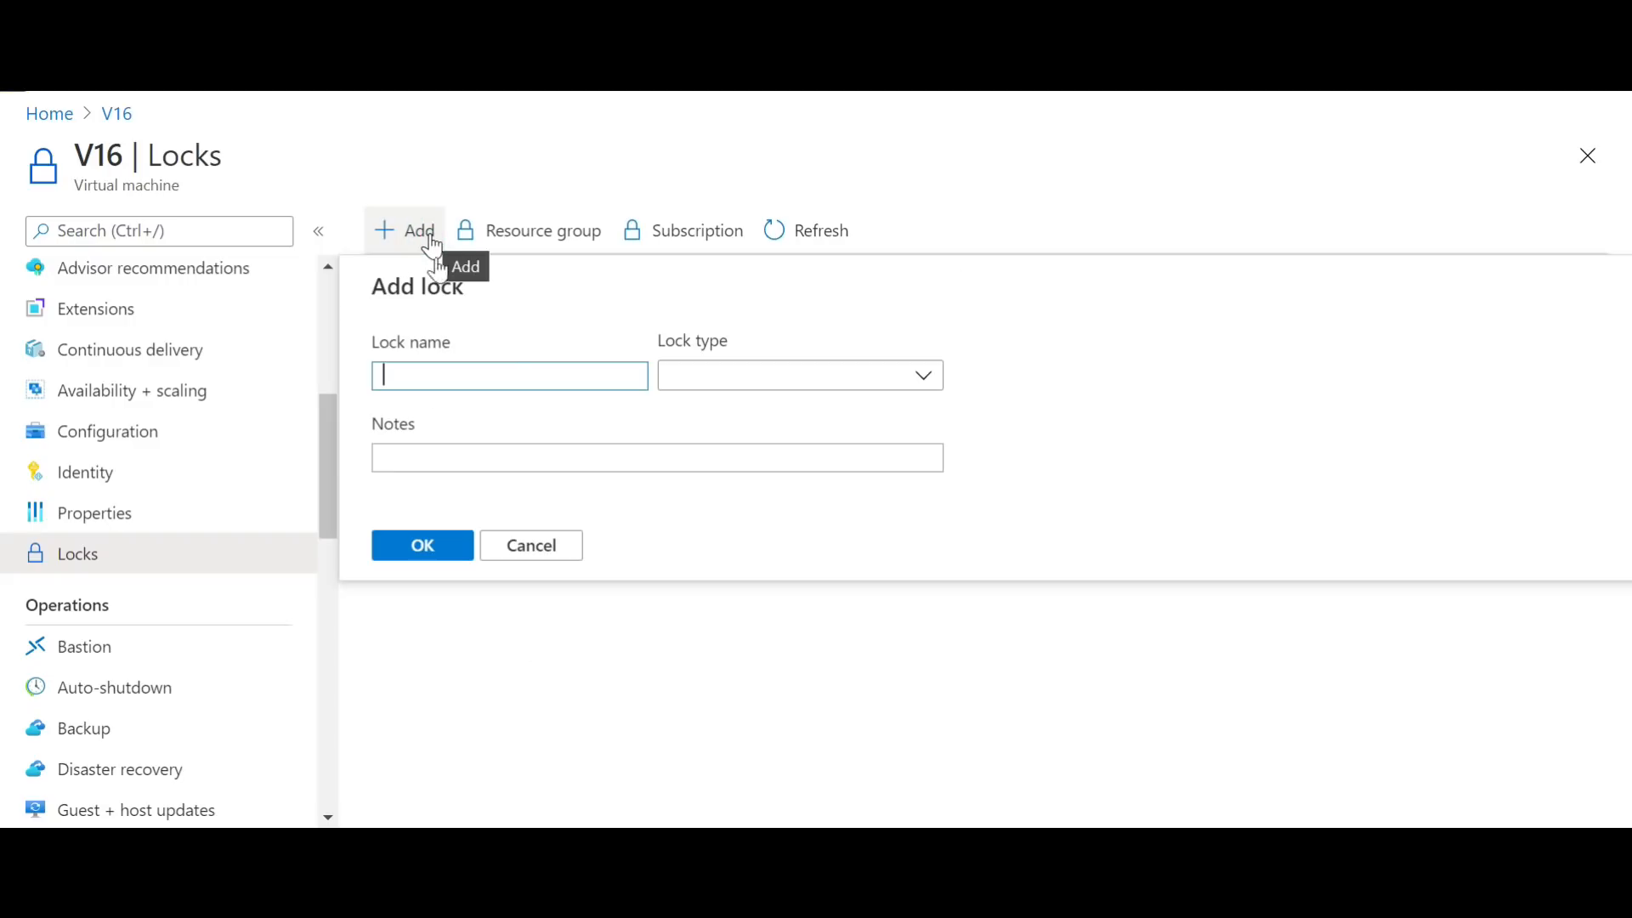
{"action": "left_click", "coordinate": [914, 384]}
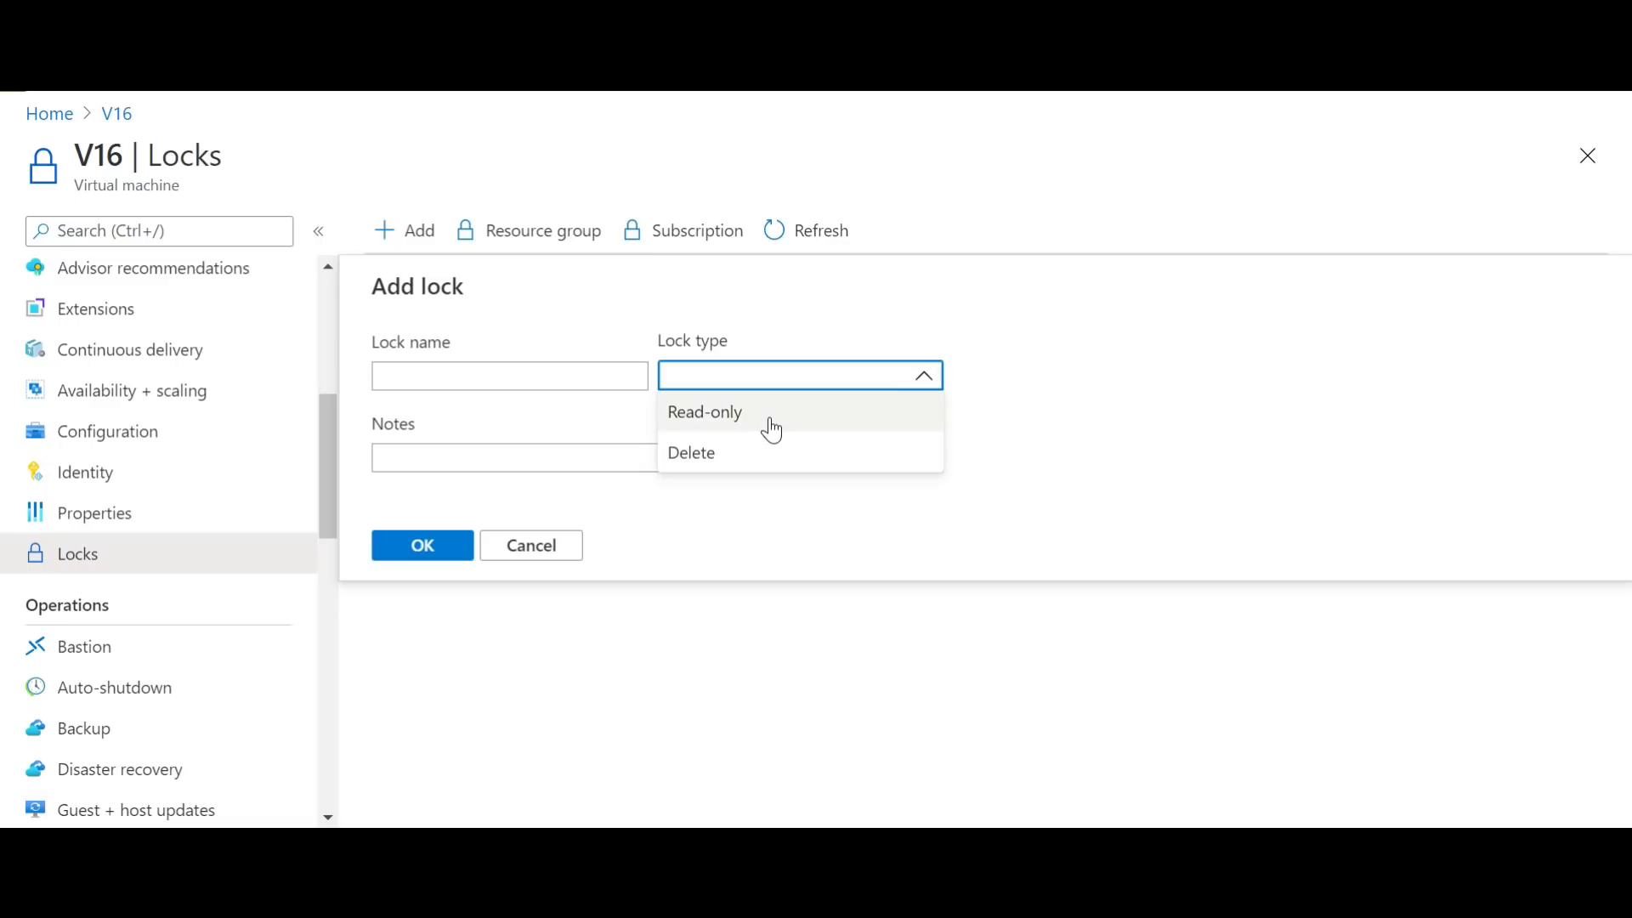
{"action": "left_click", "coordinate": [496, 374]}
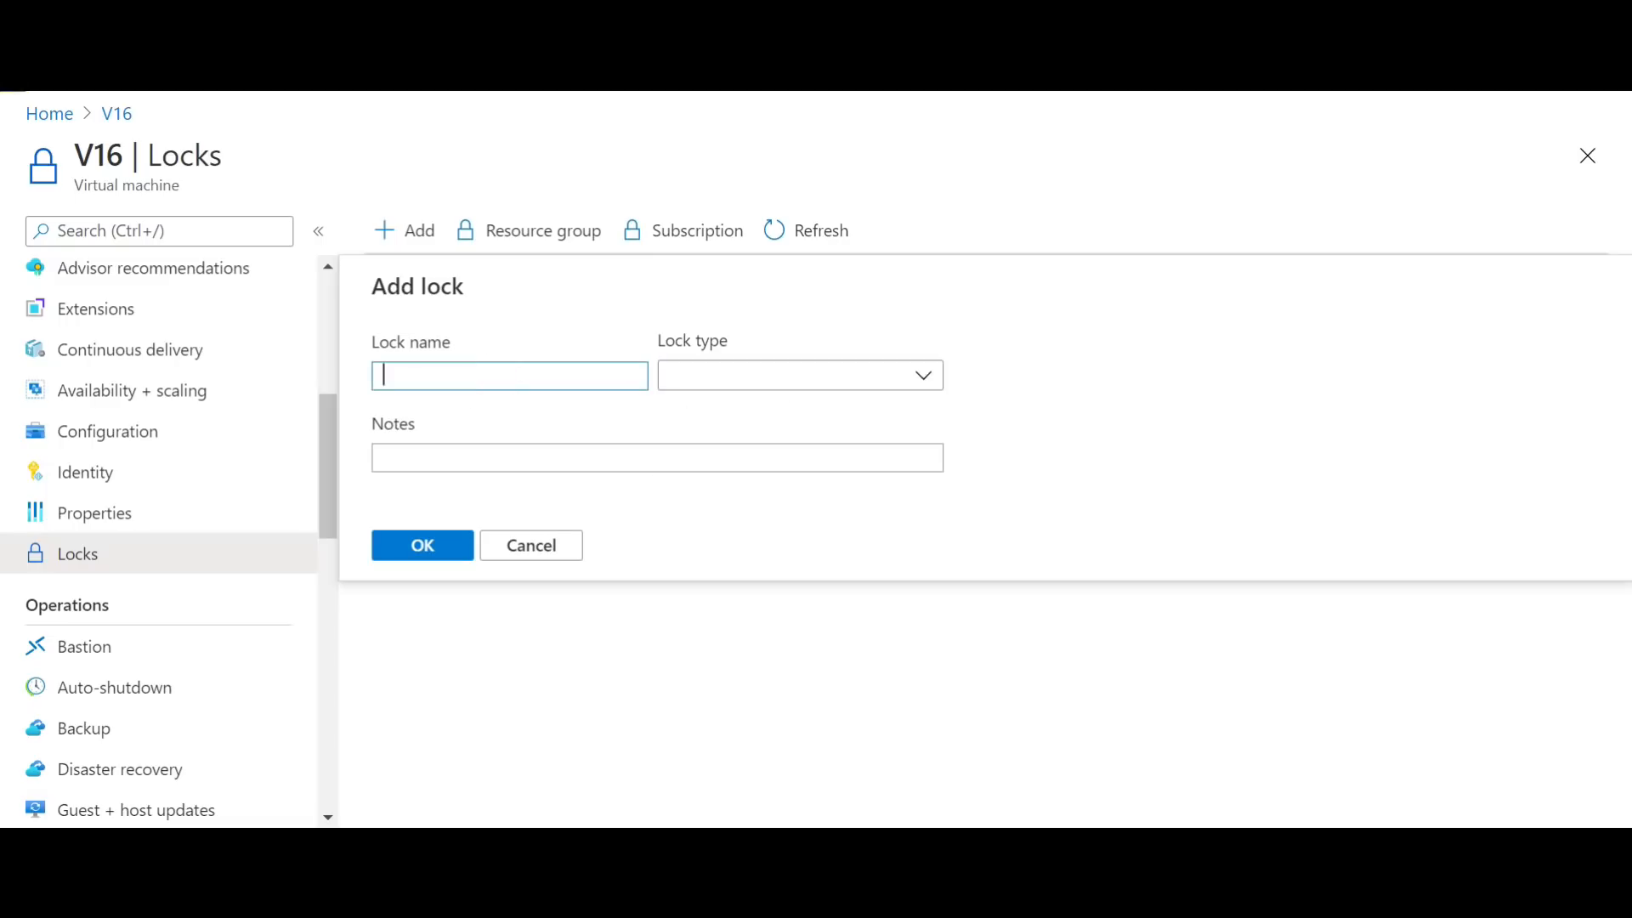
{"action": "left_click", "coordinate": [723, 375]}
{"action": "left_click", "coordinate": [726, 454]}
{"action": "left_click", "coordinate": [517, 379]}
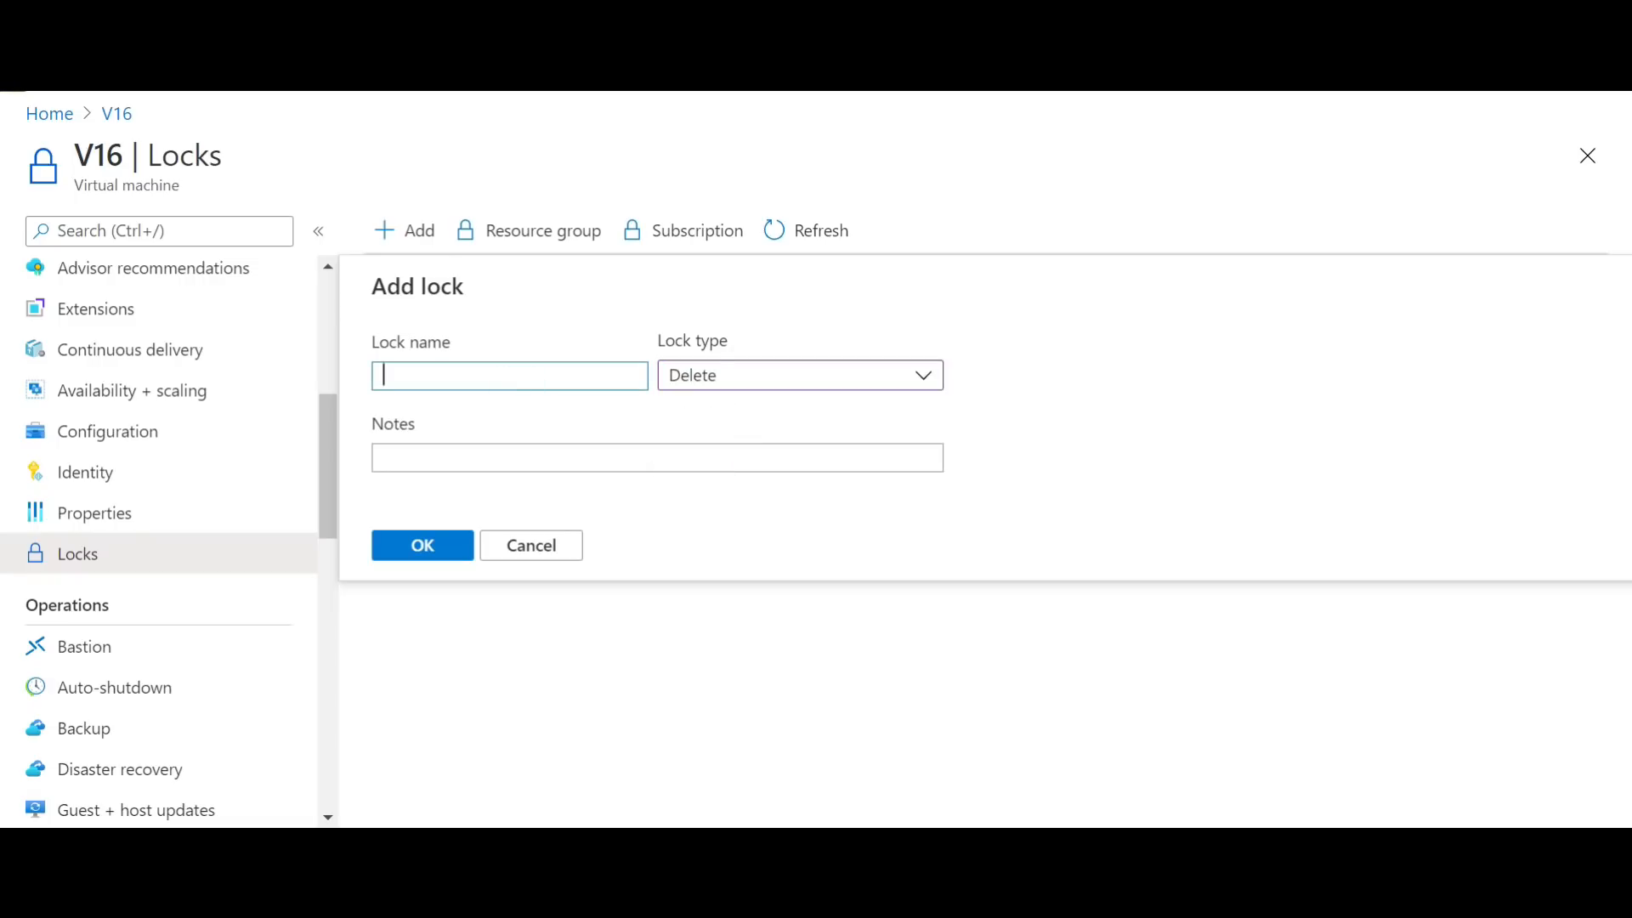
{"action": "type", "text": "DO NOT Delea"}
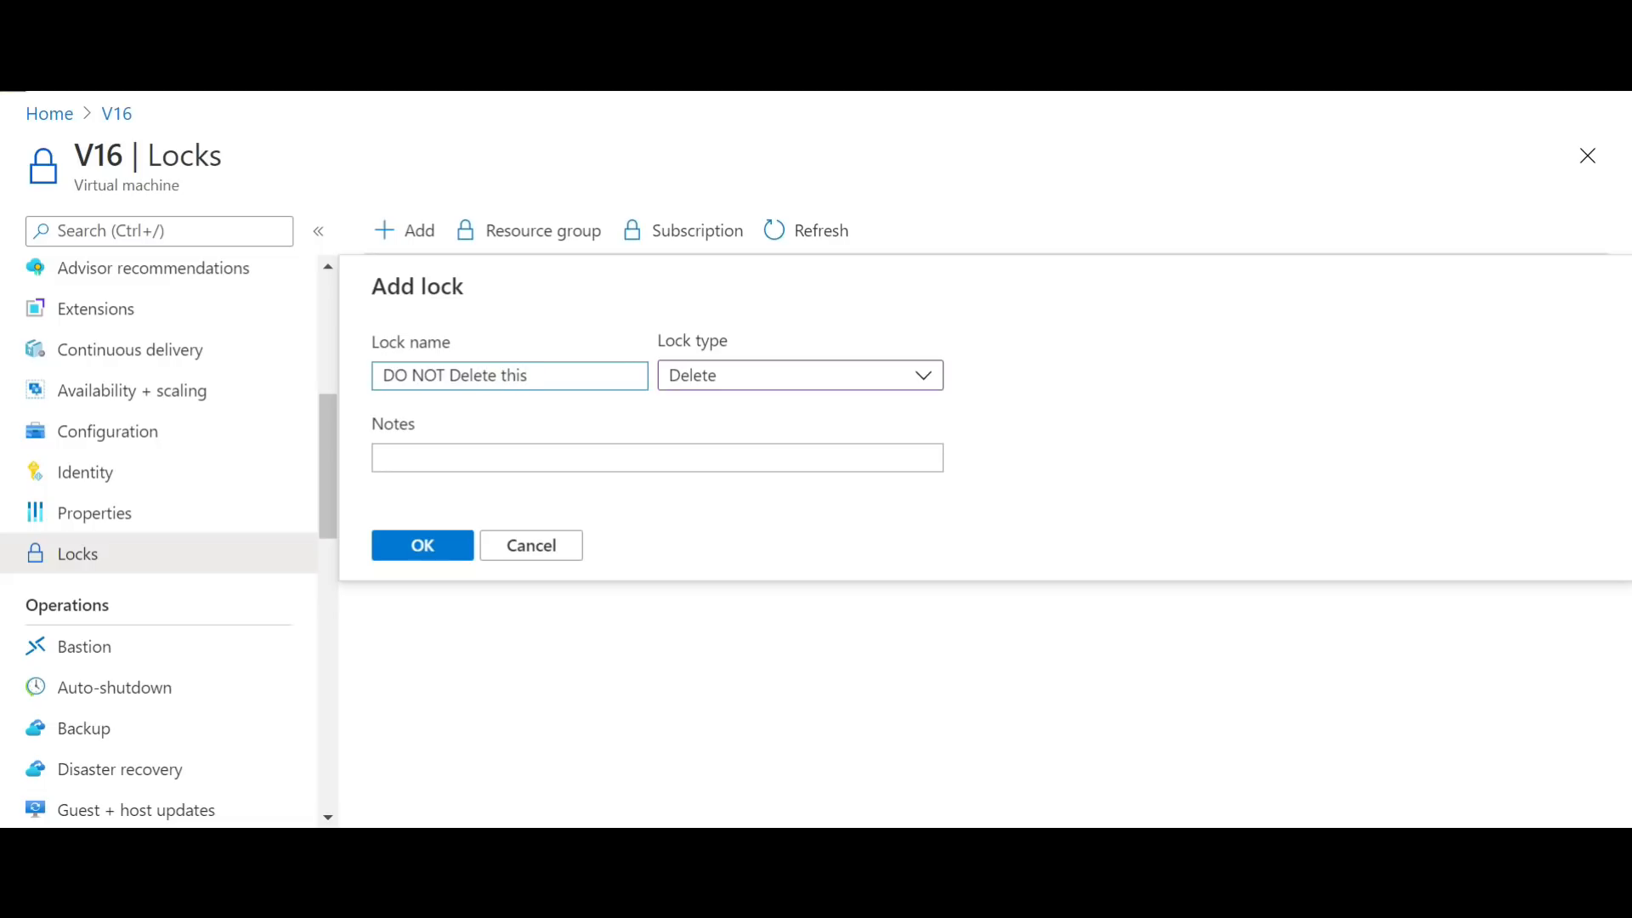
{"action": "type", "text": "e this Server"}
{"action": "key", "text": "Tab"}
Step: Add a note that the lock is in place to avoid accidental deletion, and create the Delete lock on V16
{"action": "left_click", "coordinate": [634, 462]}
{"action": "type", "text": "This loc"}
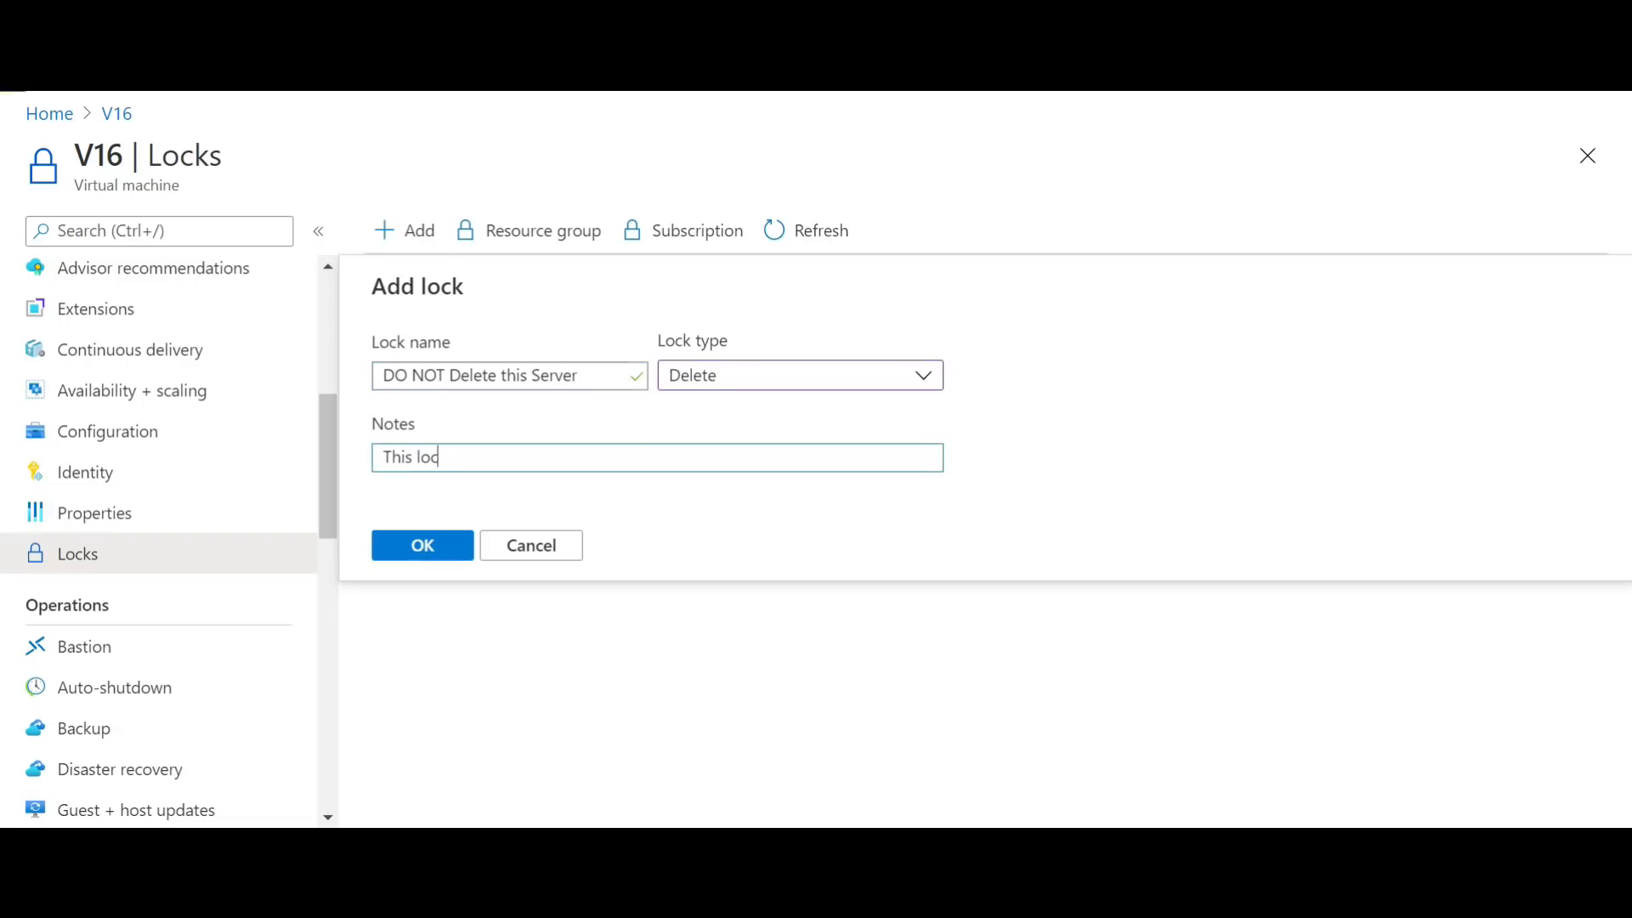
{"action": "type", "text": "k is in place to avoid ac"}
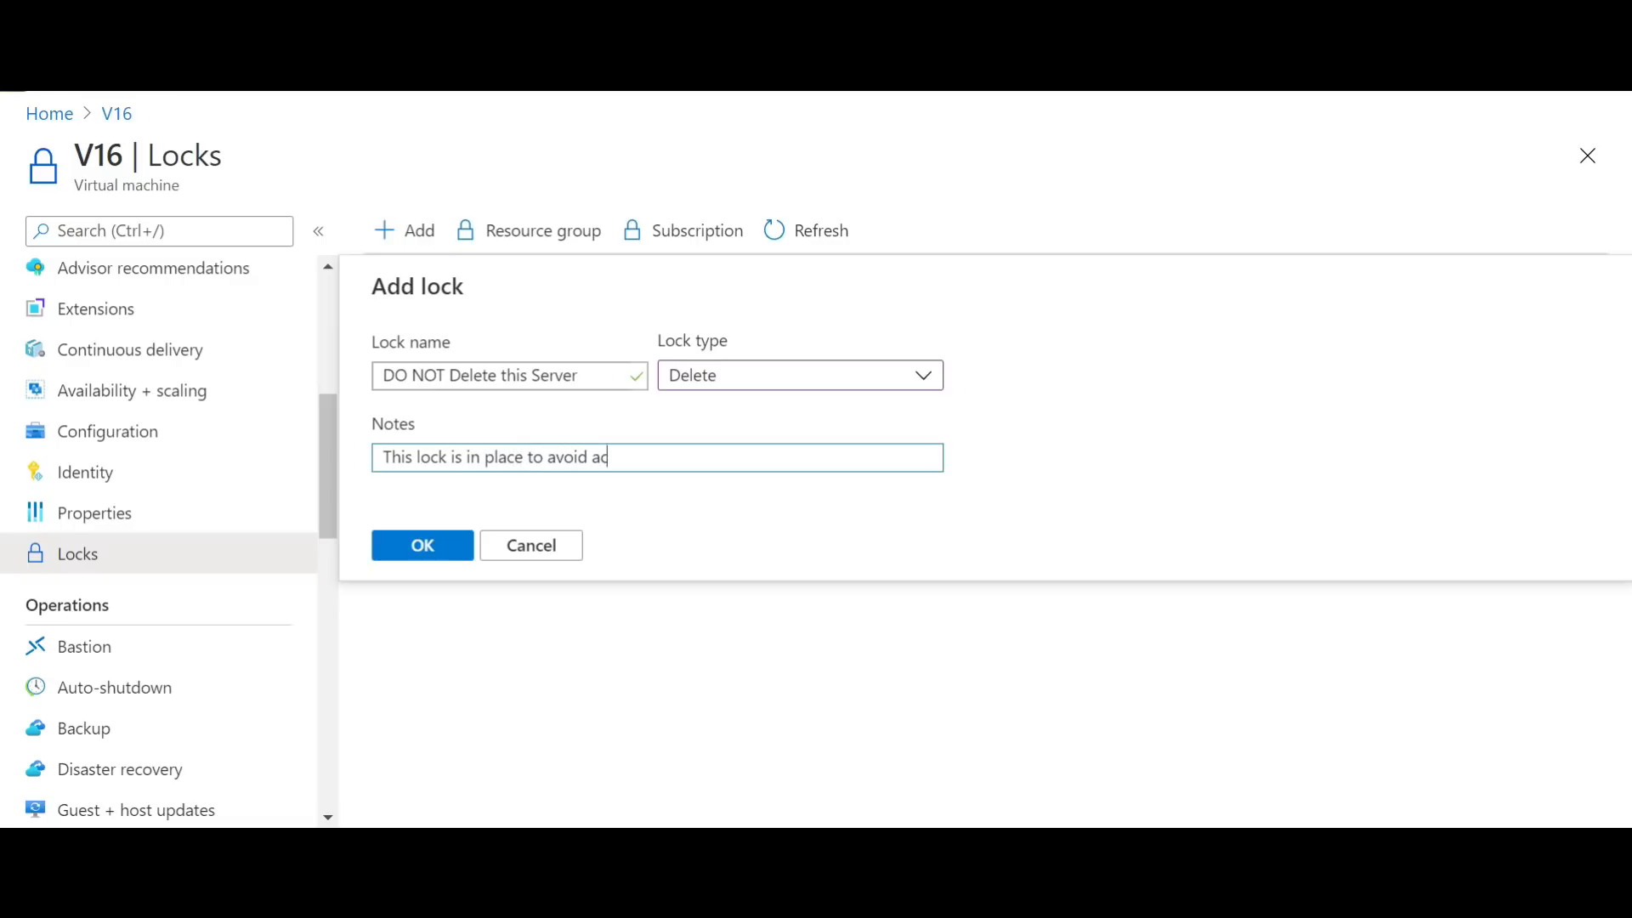
{"action": "type", "text": "cidental deletion of VM"}
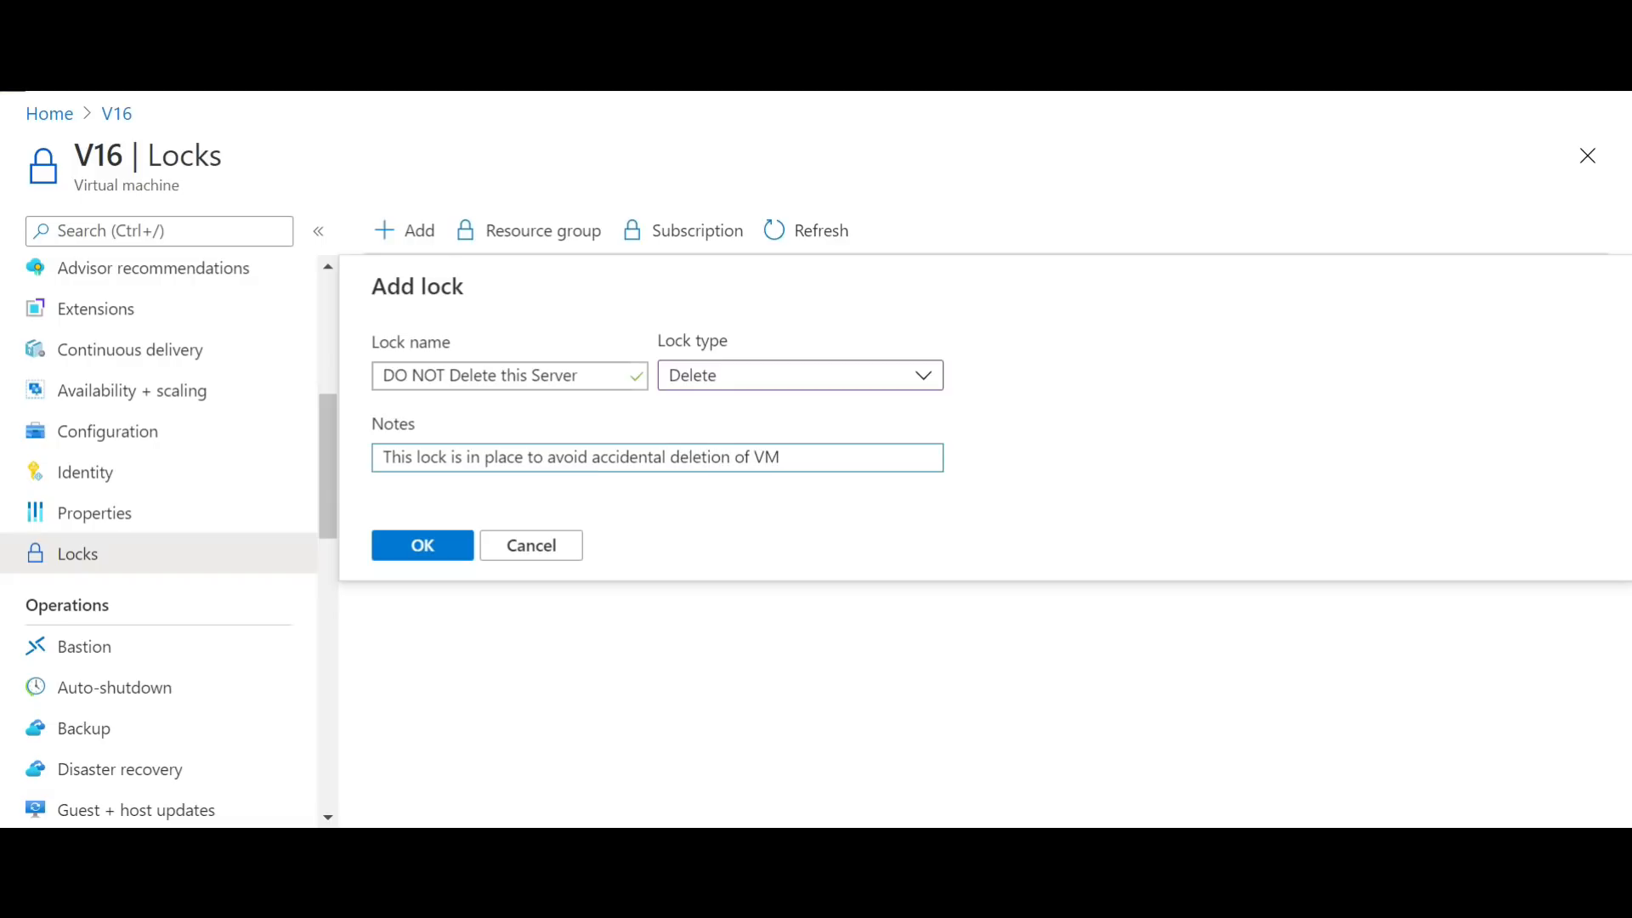
{"action": "left_click", "coordinate": [445, 554]}
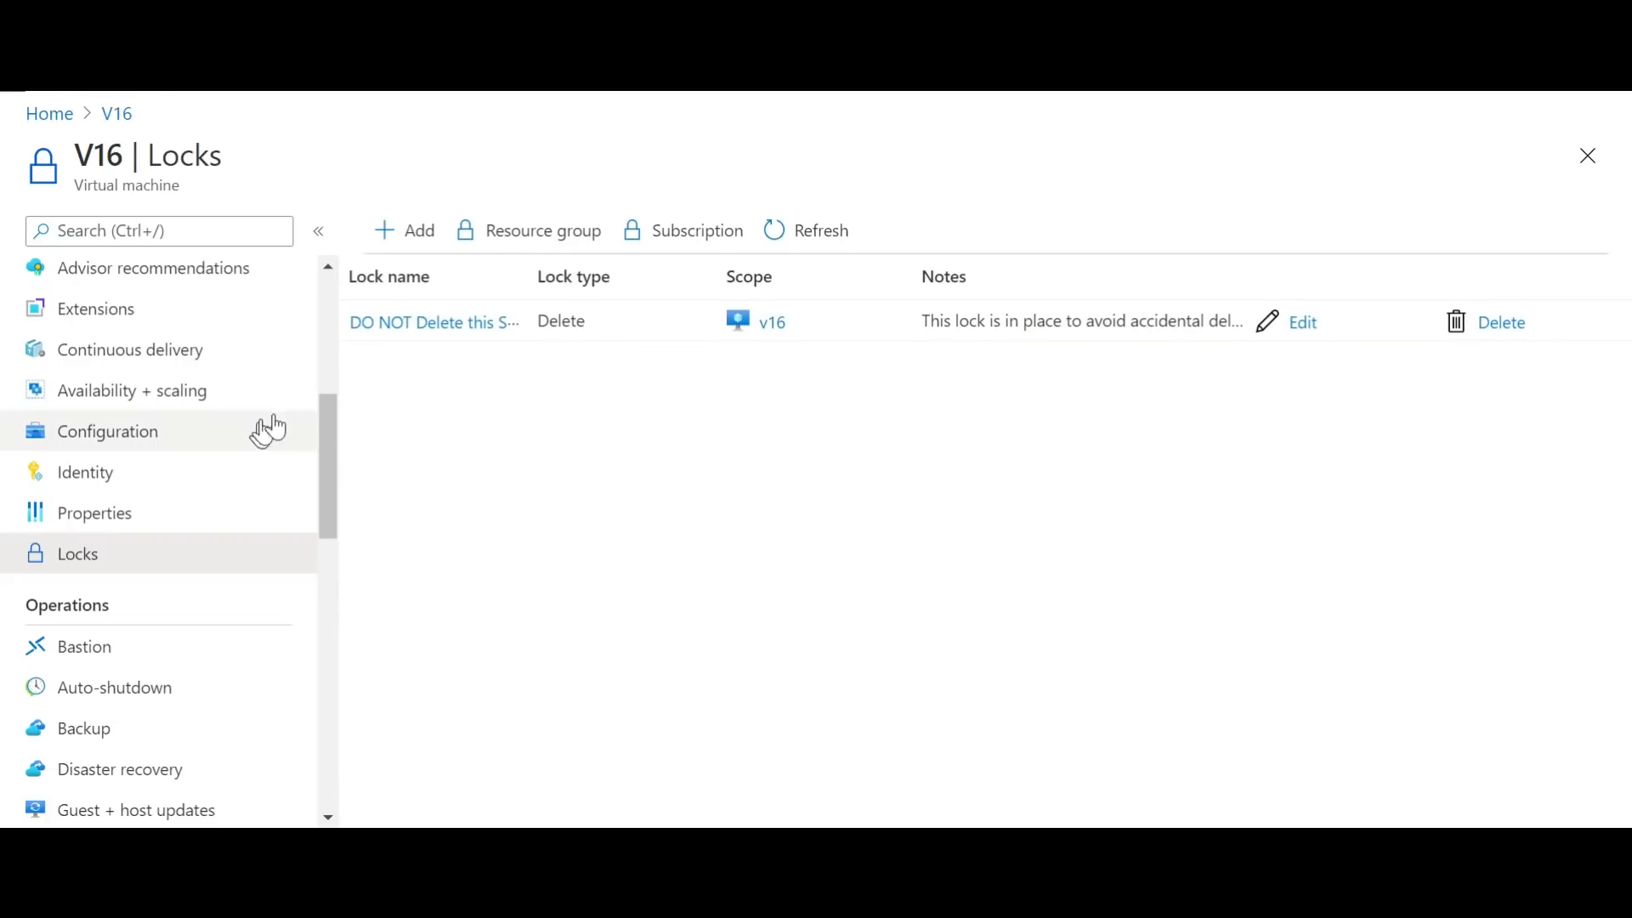
Step: Try to delete virtual machine V16 from its overview to test the Delete lock
{"action": "scroll", "coordinate": [328, 411], "scroll_direction": "up", "scroll_amount": 5}
{"action": "left_click_drag", "start_coordinate": [354, 303], "coordinate": [365, 277]}
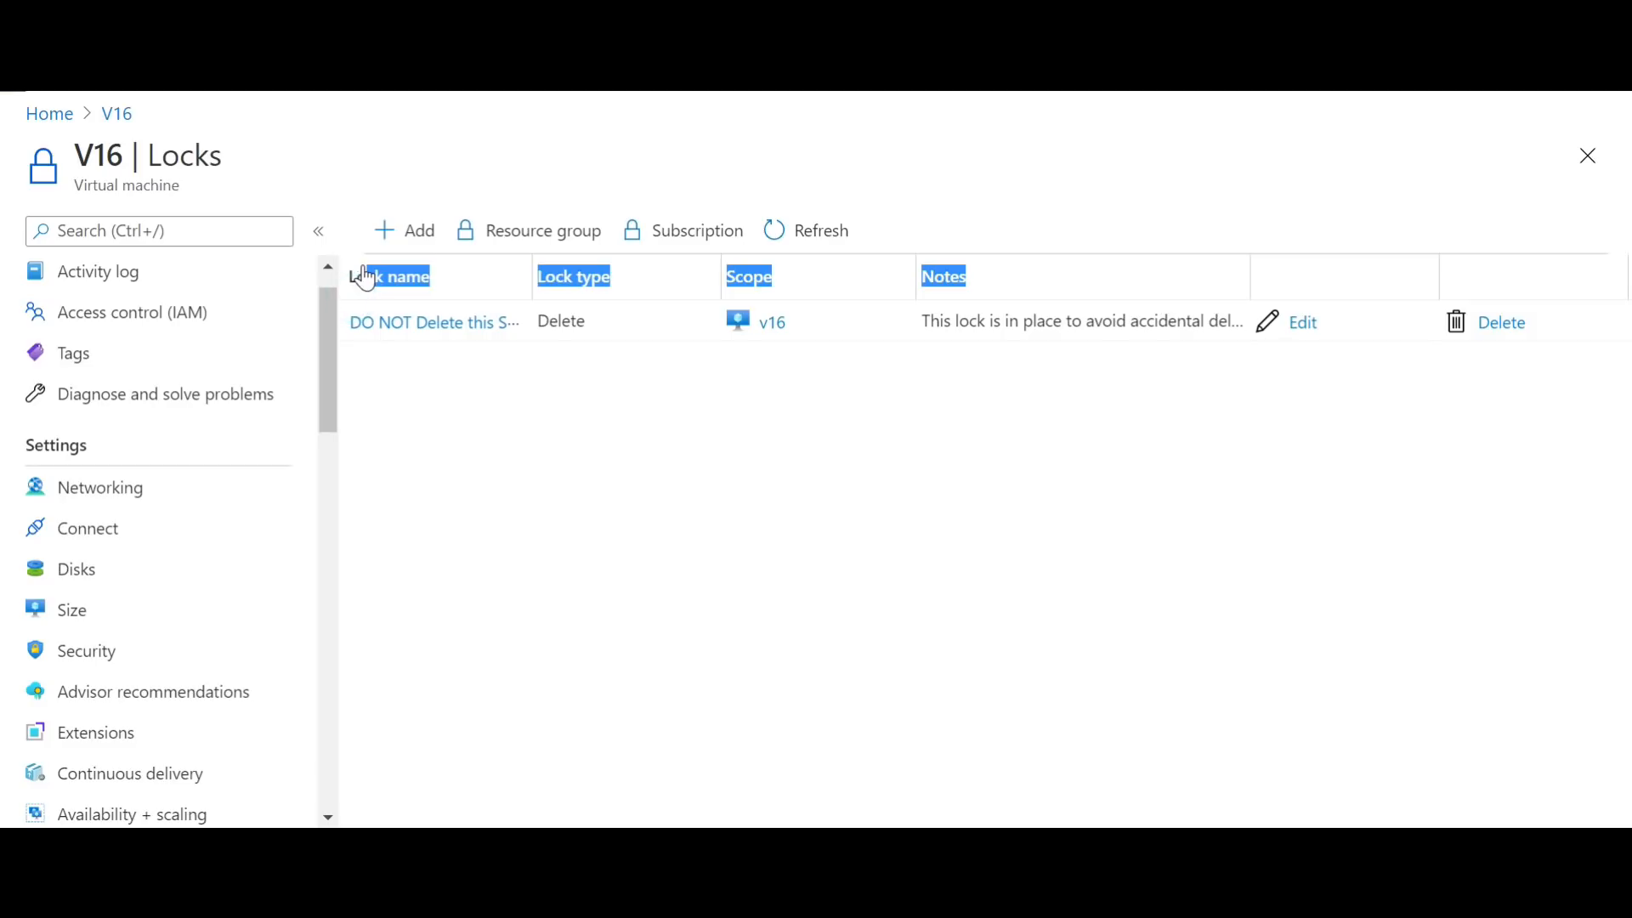
{"action": "left_click_drag", "start_coordinate": [330, 340], "coordinate": [341, 286]}
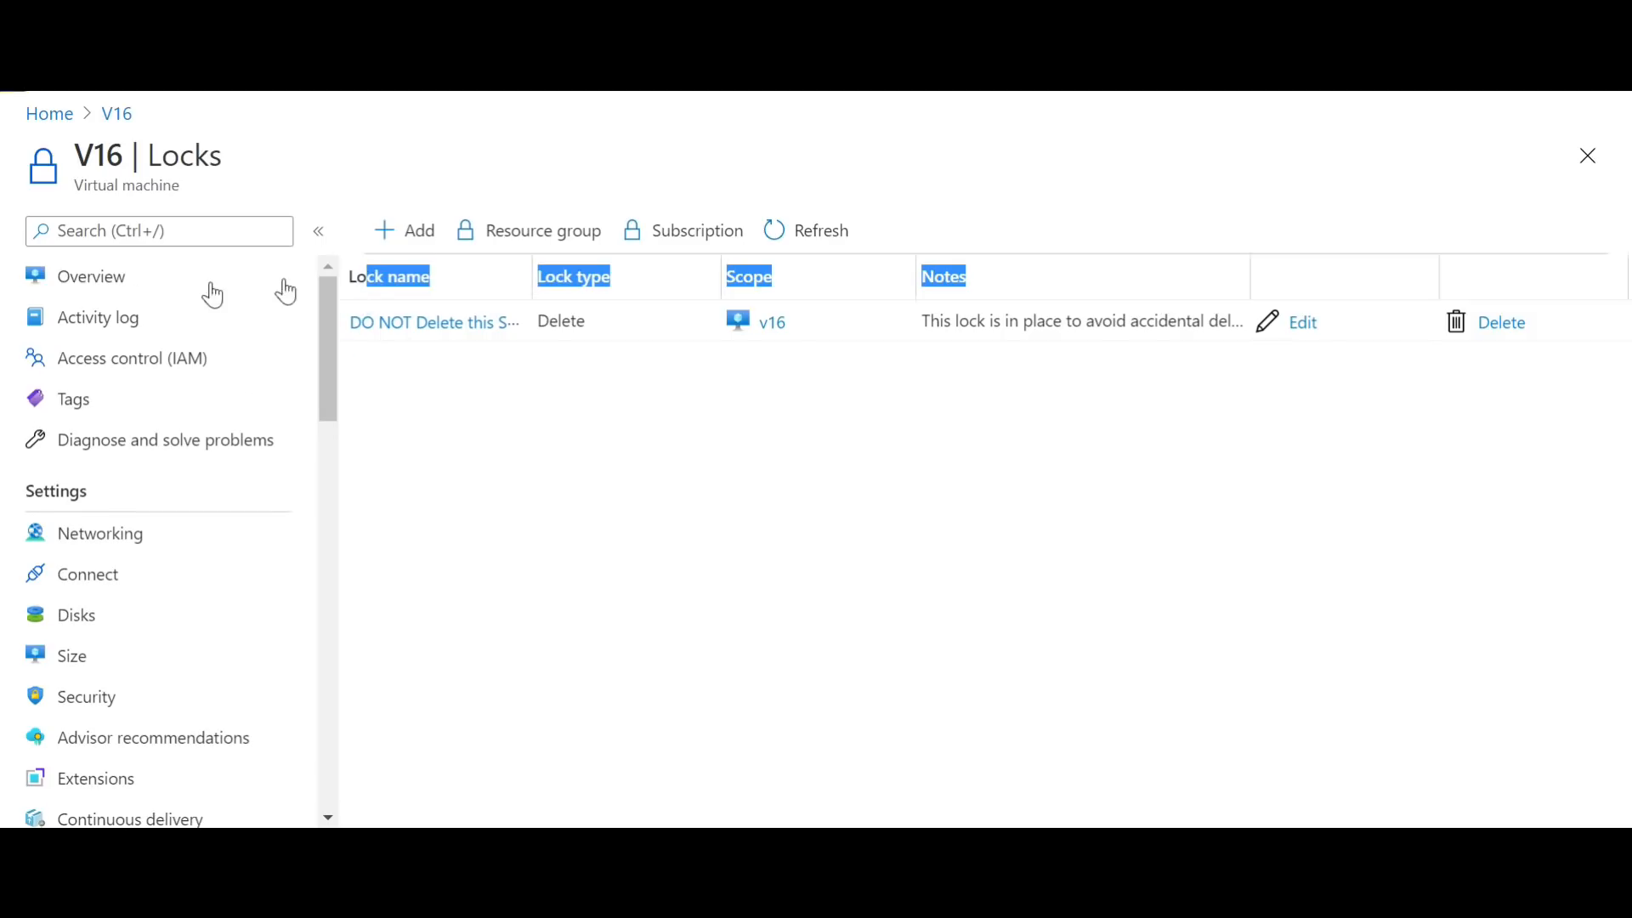
{"action": "left_click", "coordinate": [108, 274]}
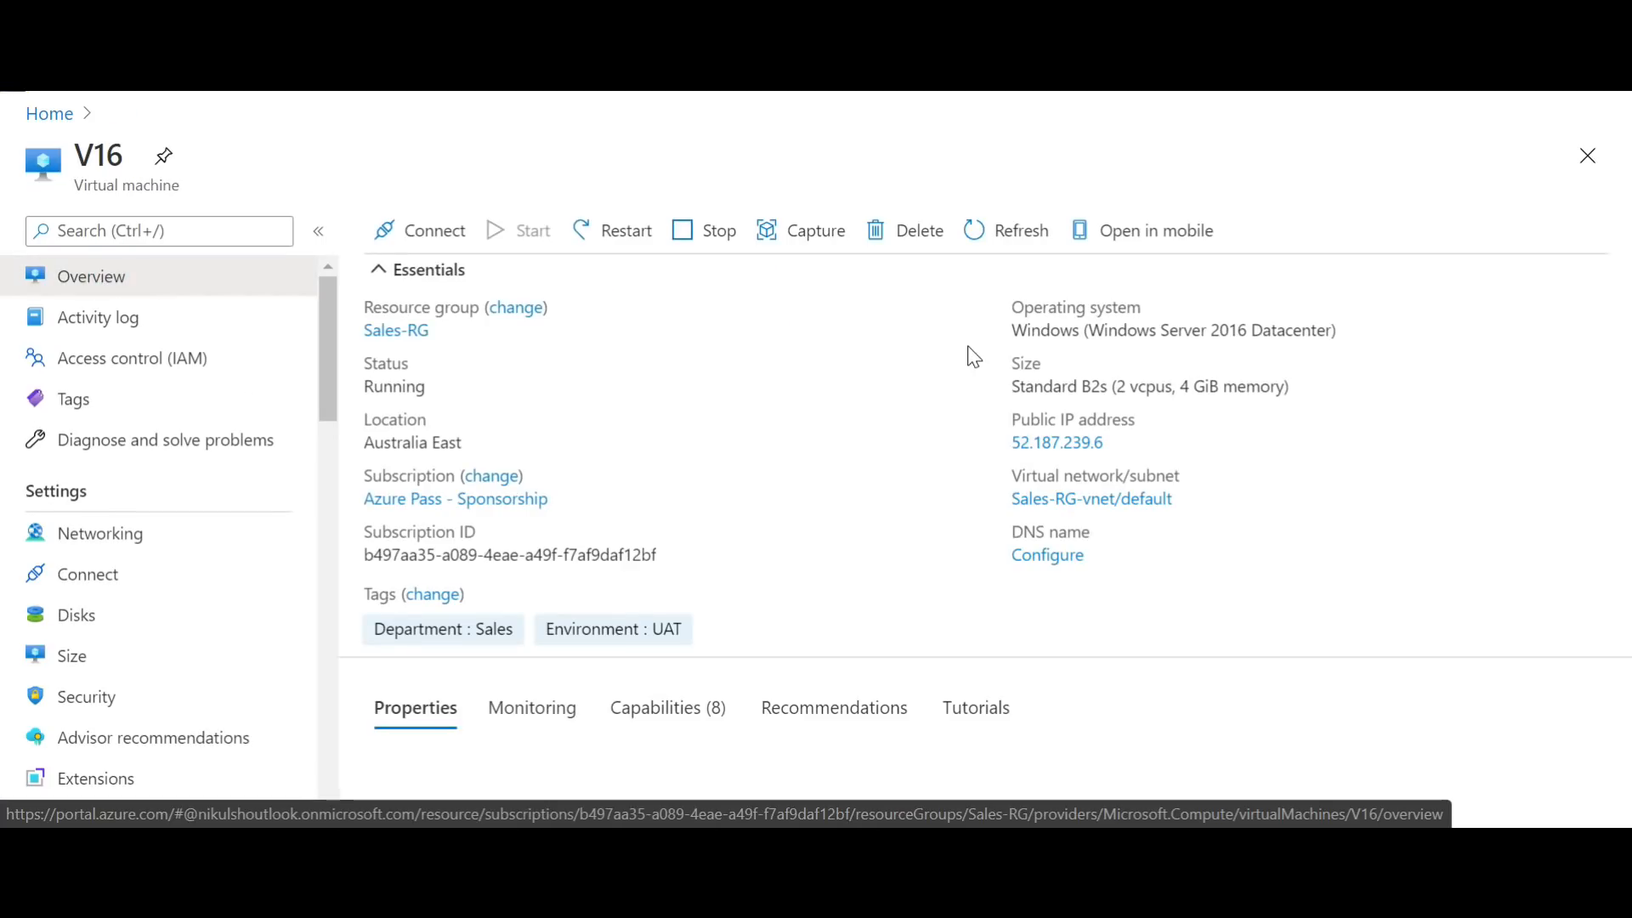
{"action": "left_click", "coordinate": [916, 231]}
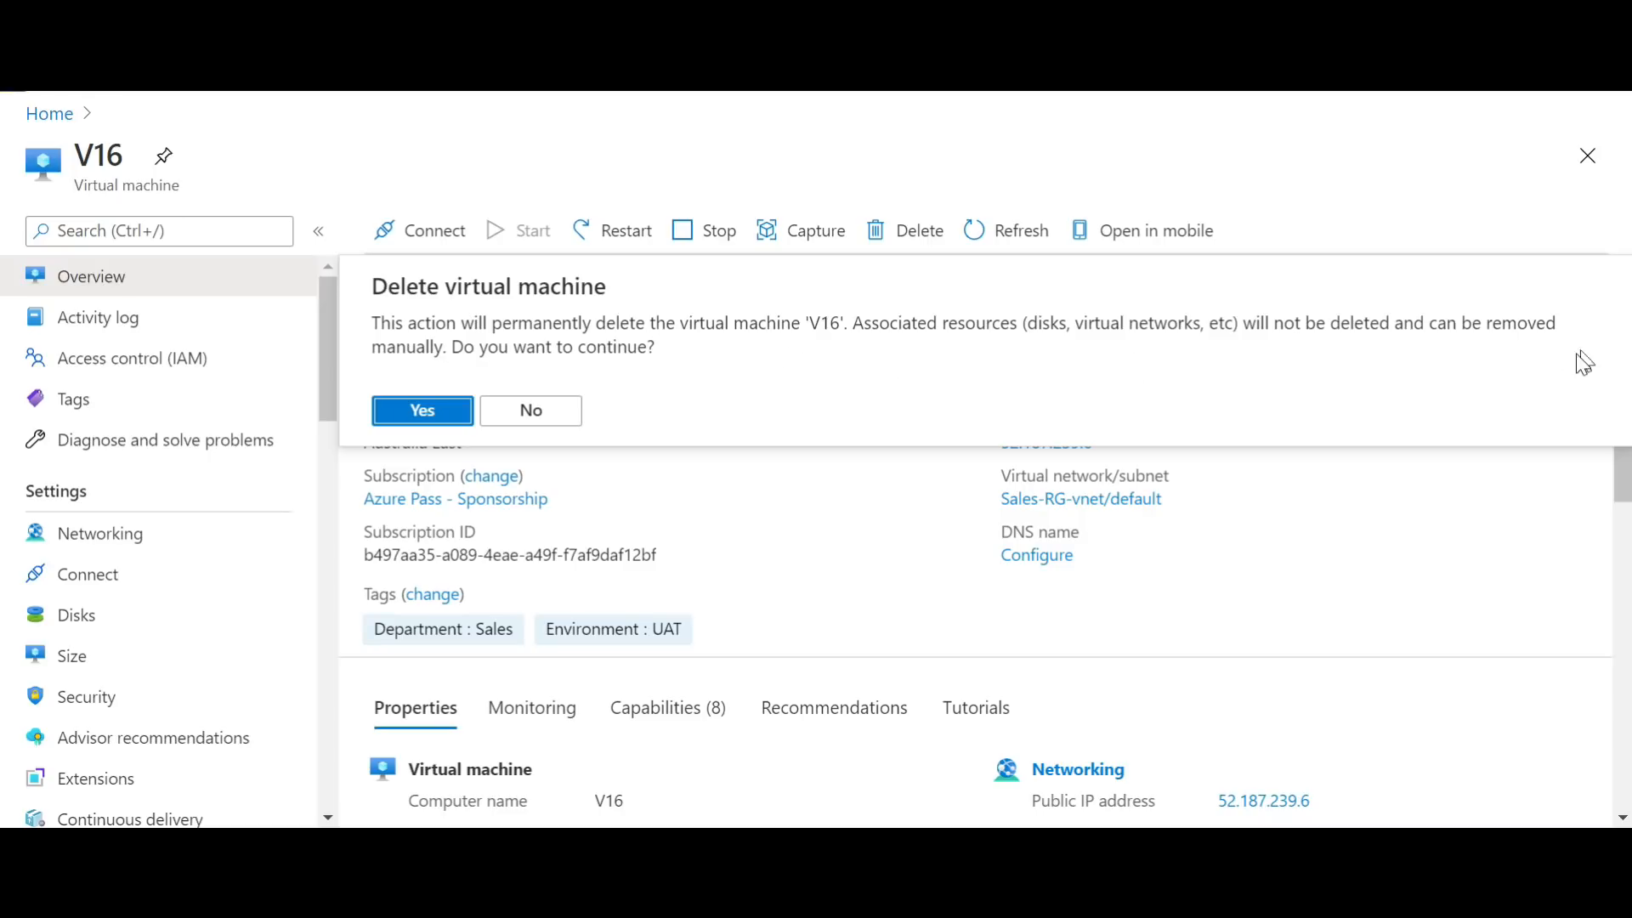
{"action": "left_click", "coordinate": [392, 418]}
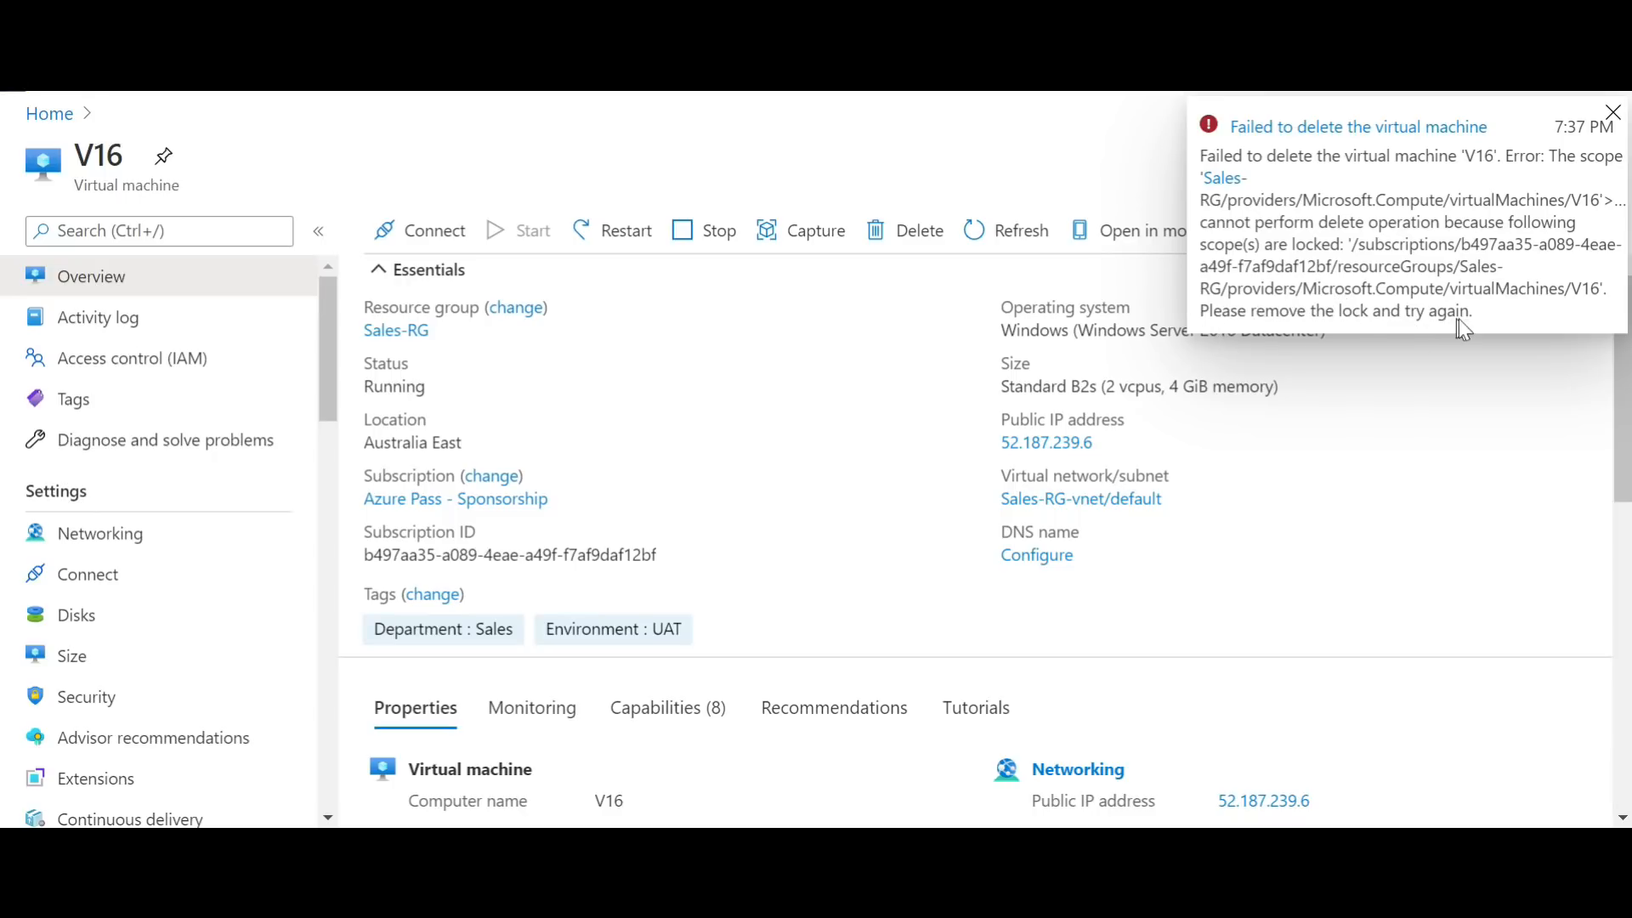
{"action": "left_click", "coordinate": [1612, 113]}
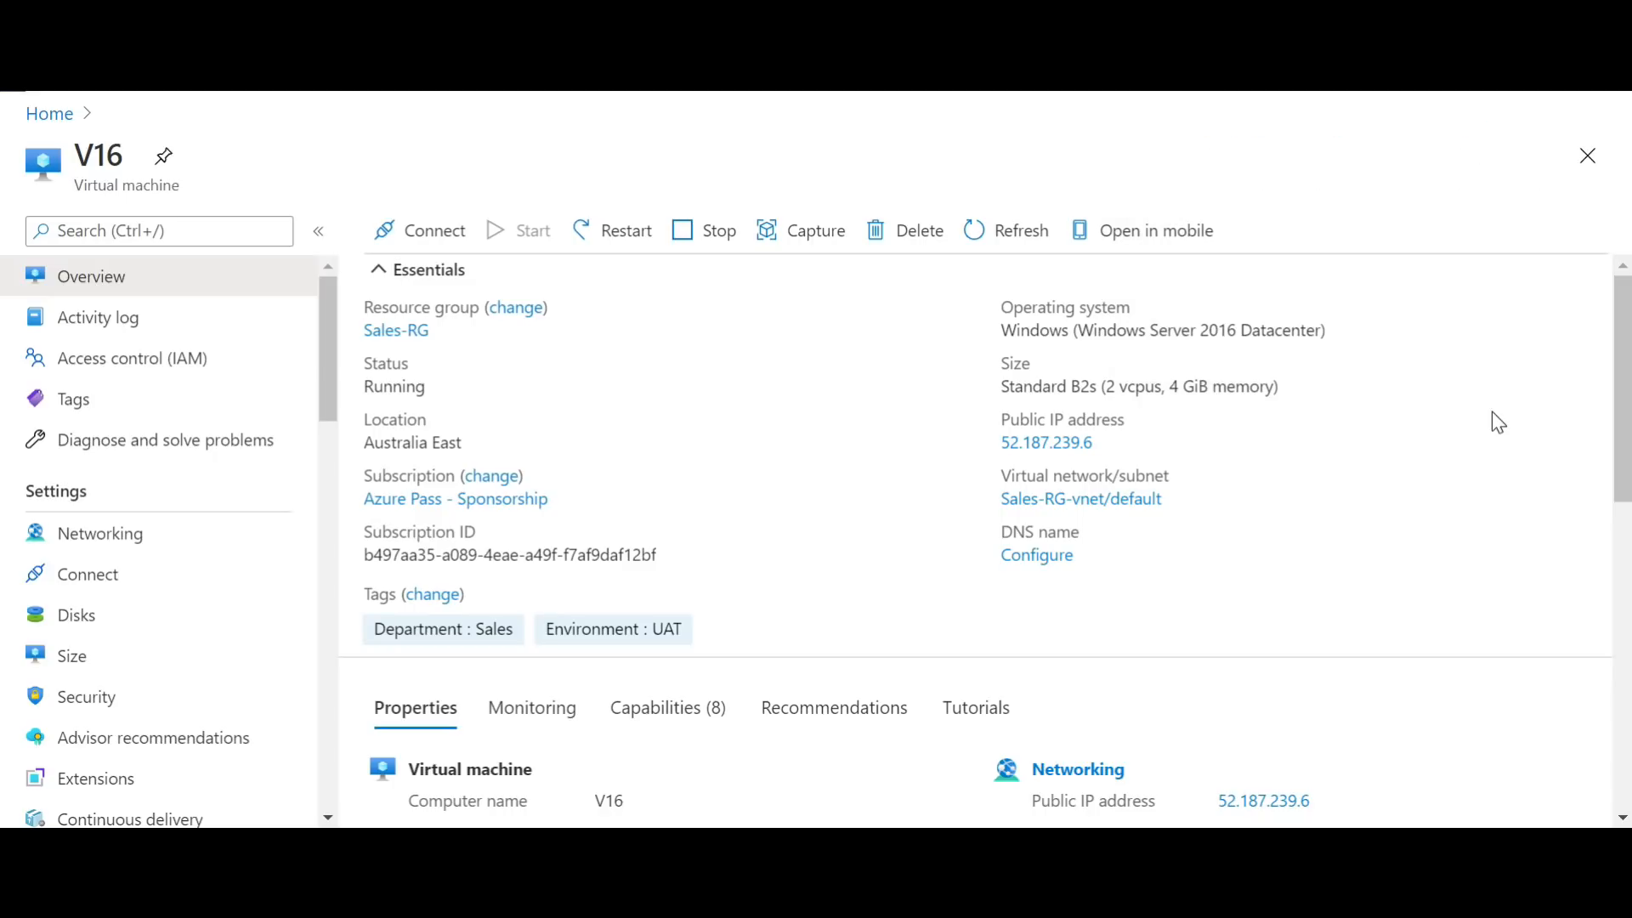
{"action": "left_click_drag", "start_coordinate": [1623, 385], "coordinate": [1622, 427]}
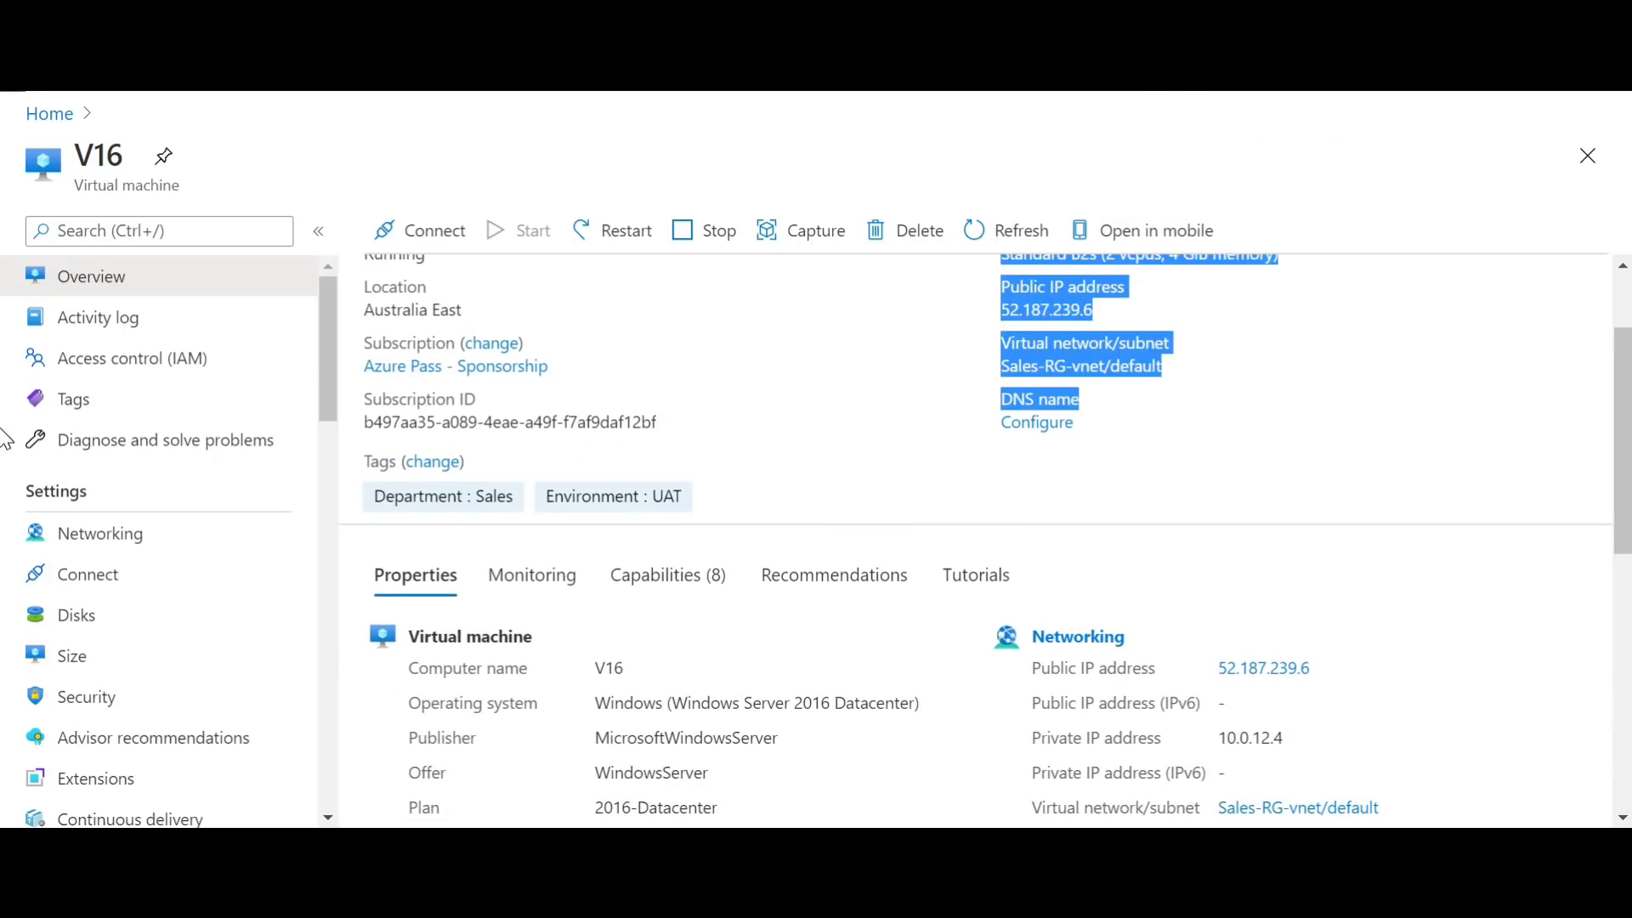
{"action": "left_click", "coordinate": [1278, 568]}
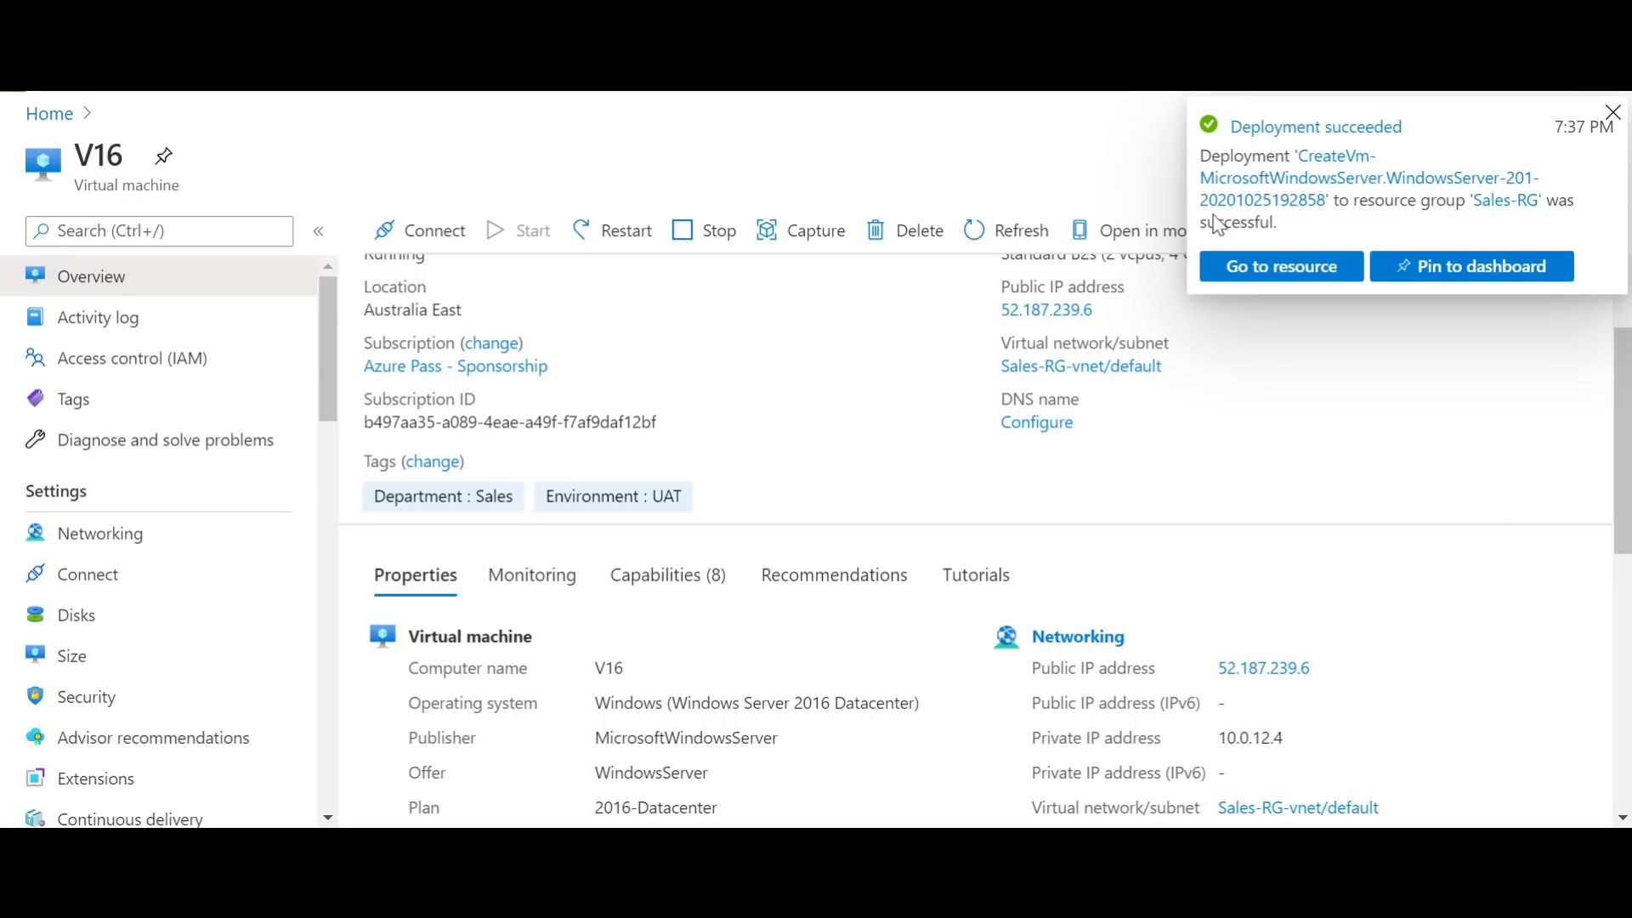
{"action": "left_click", "coordinate": [1612, 113]}
{"action": "mouse_move", "coordinate": [1623, 415]}
{"action": "left_mouse_down"}
{"action": "mouse_move", "coordinate": [1623, 431]}
{"action": "mouse_move", "coordinate": [1623, 335]}
{"action": "left_mouse_up"}
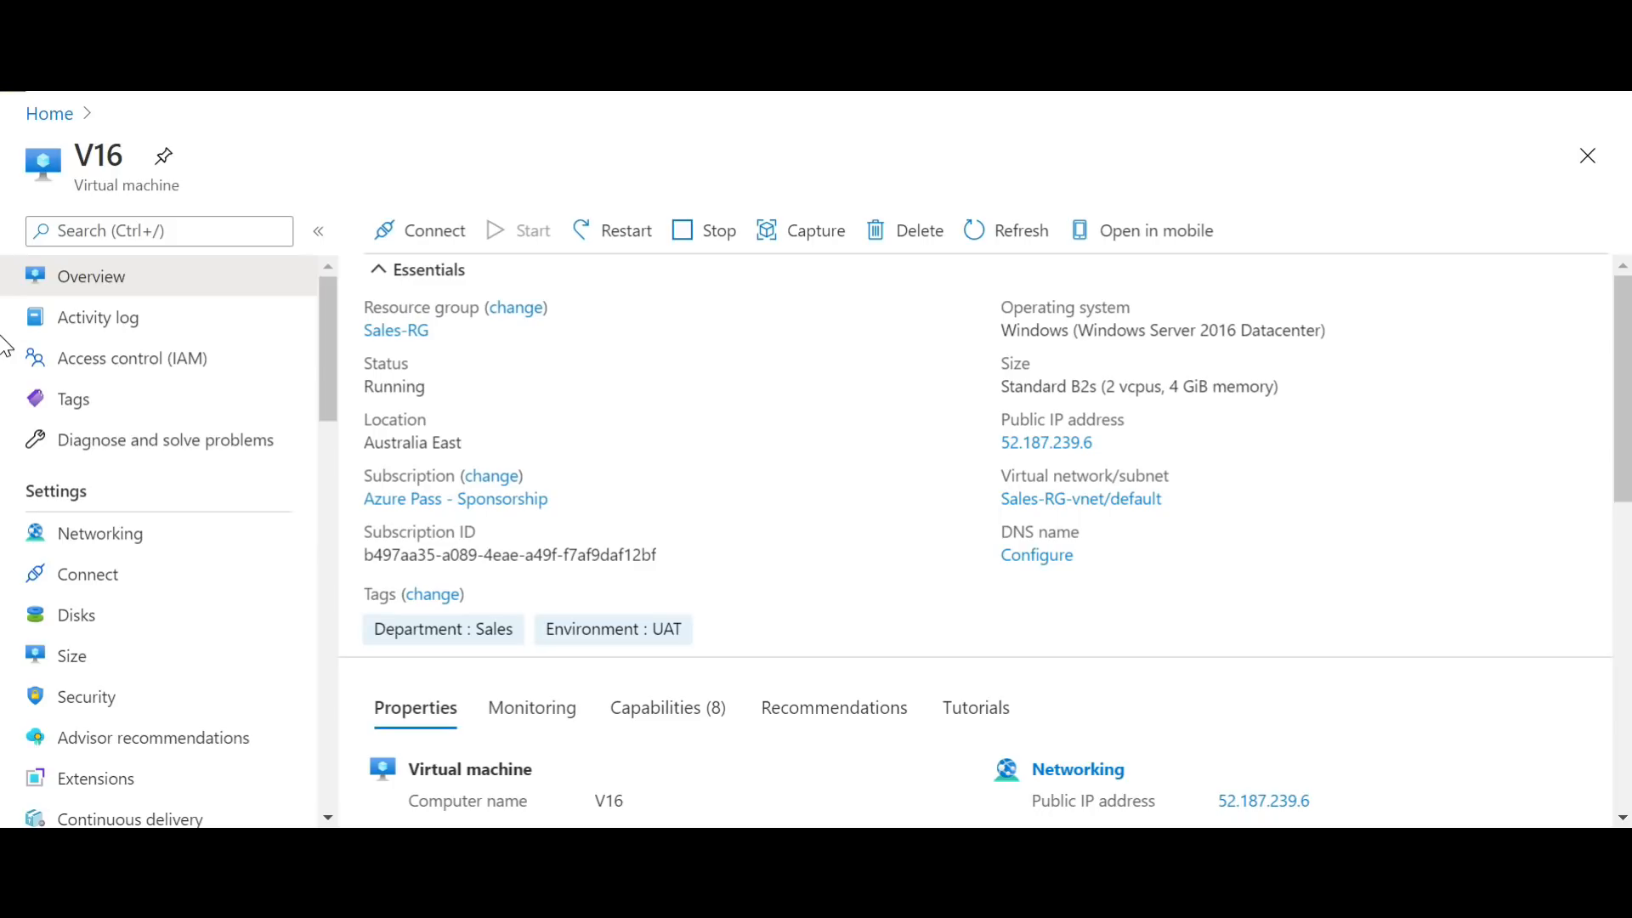
{"action": "double_click", "coordinate": [1034, 331]}
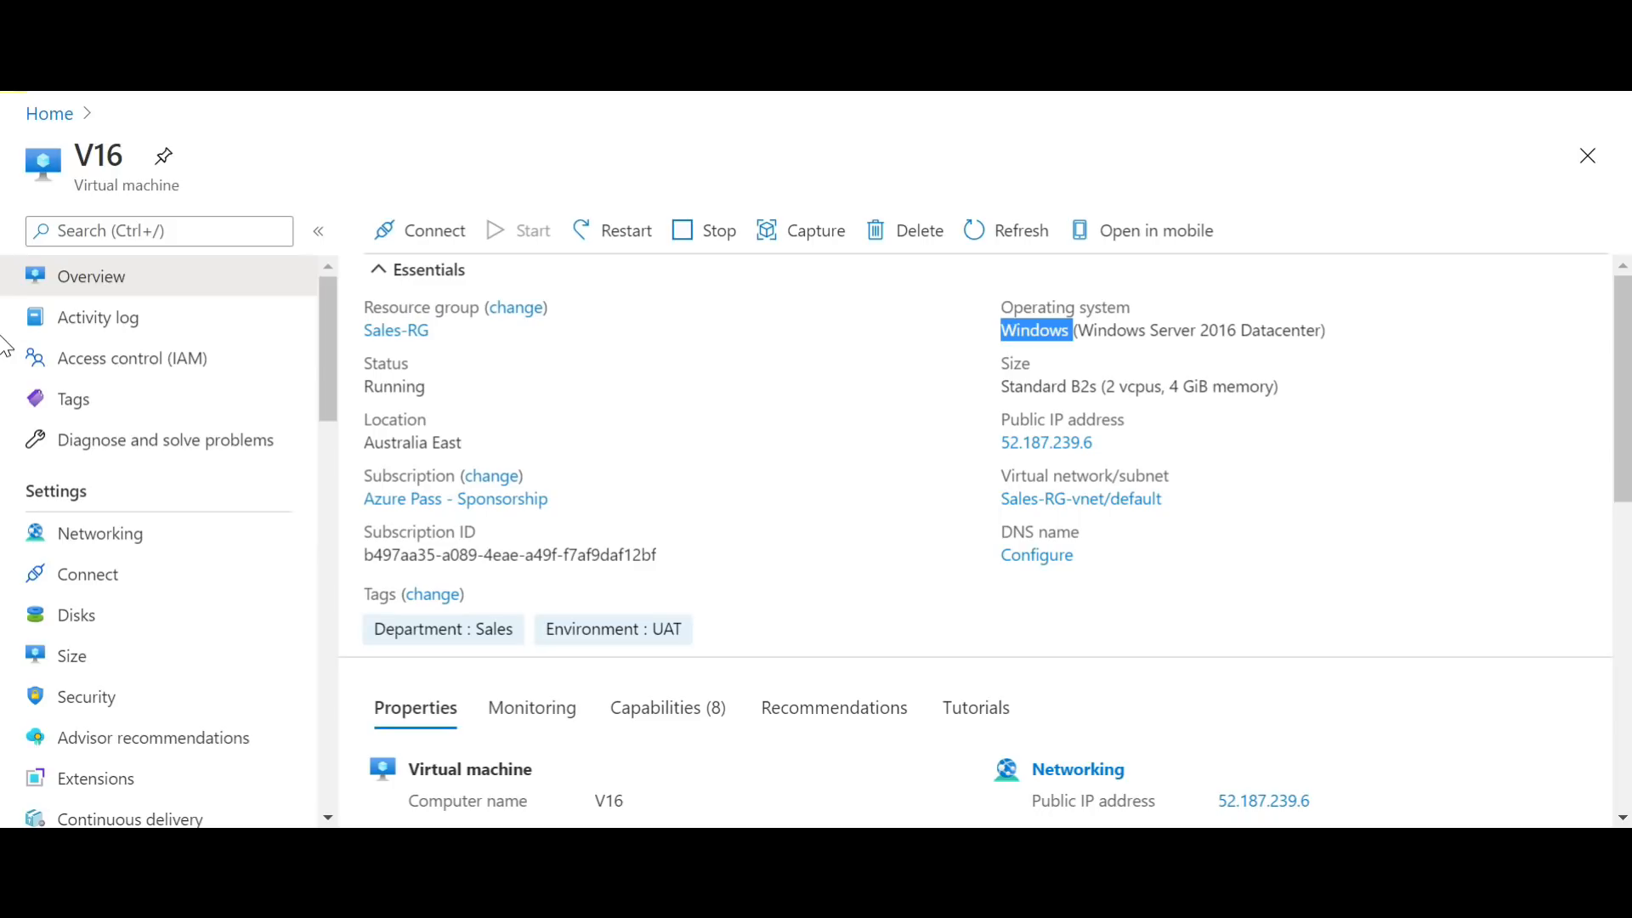
Step: Try to resize virtual machine V16 to size B2s
{"action": "left_click", "coordinate": [113, 671]}
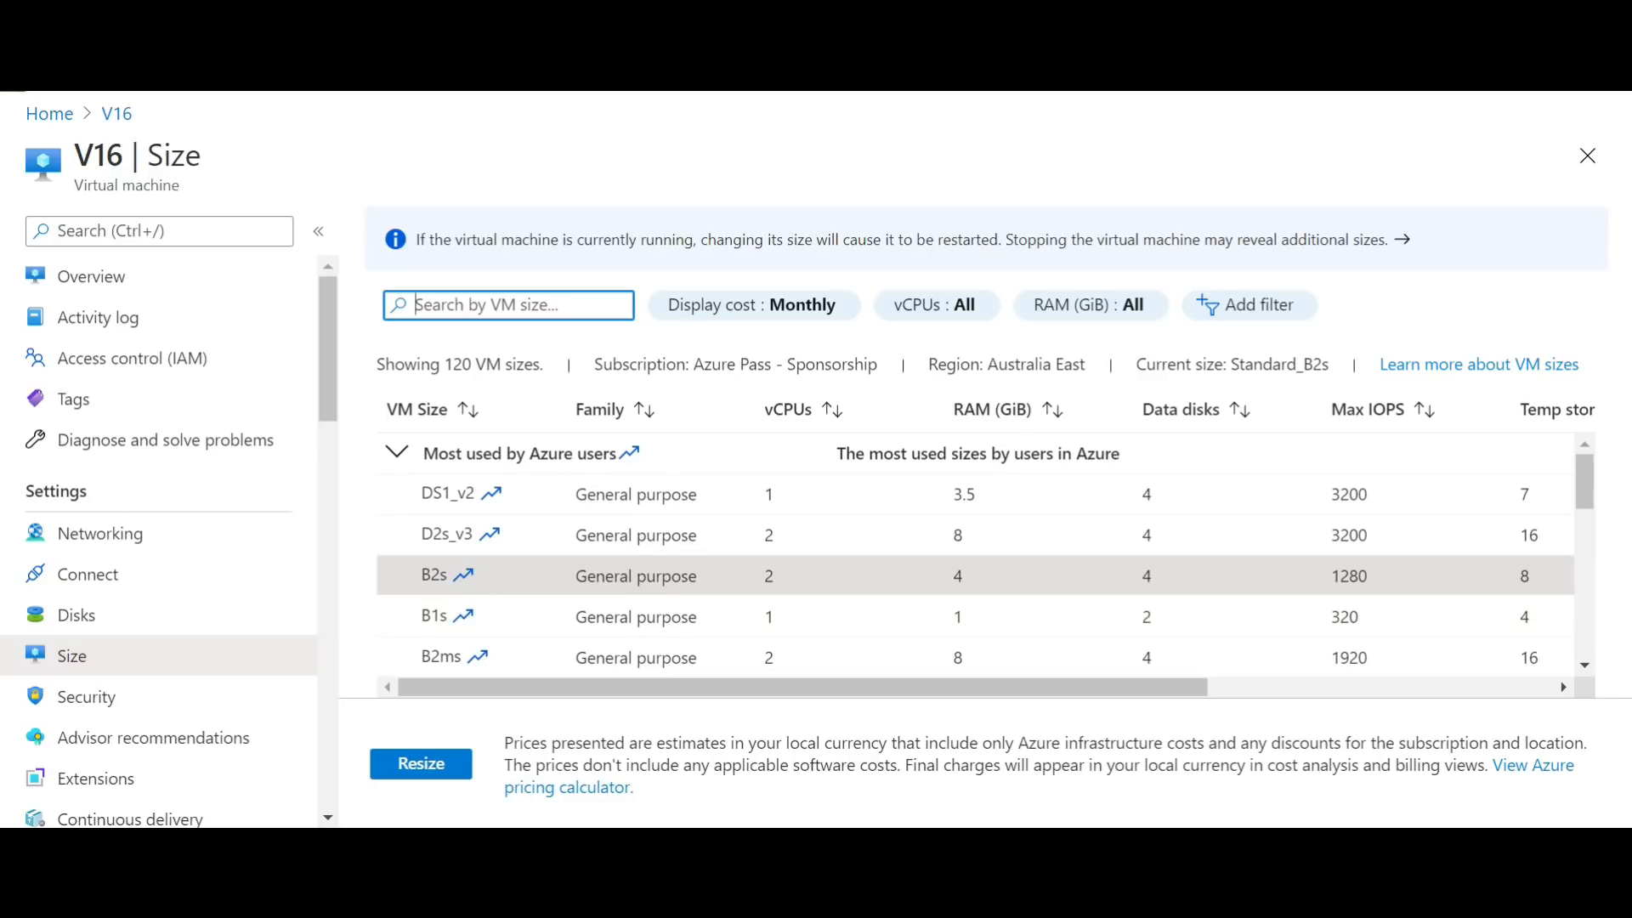
{"action": "left_click", "coordinate": [460, 765]}
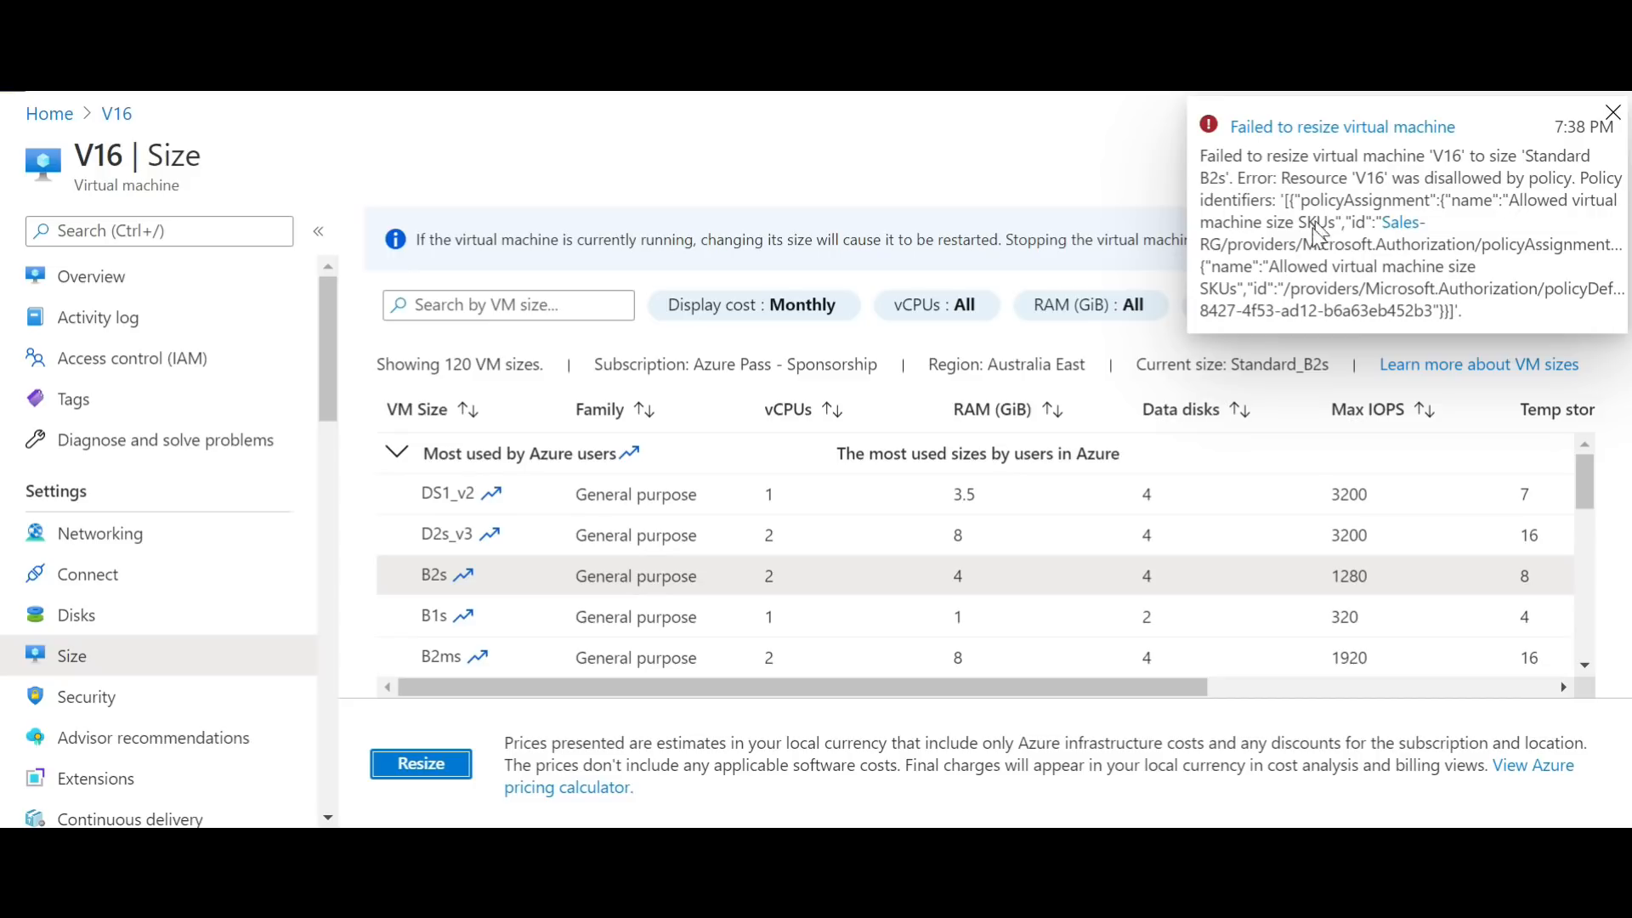
{"action": "left_click", "coordinate": [1614, 113]}
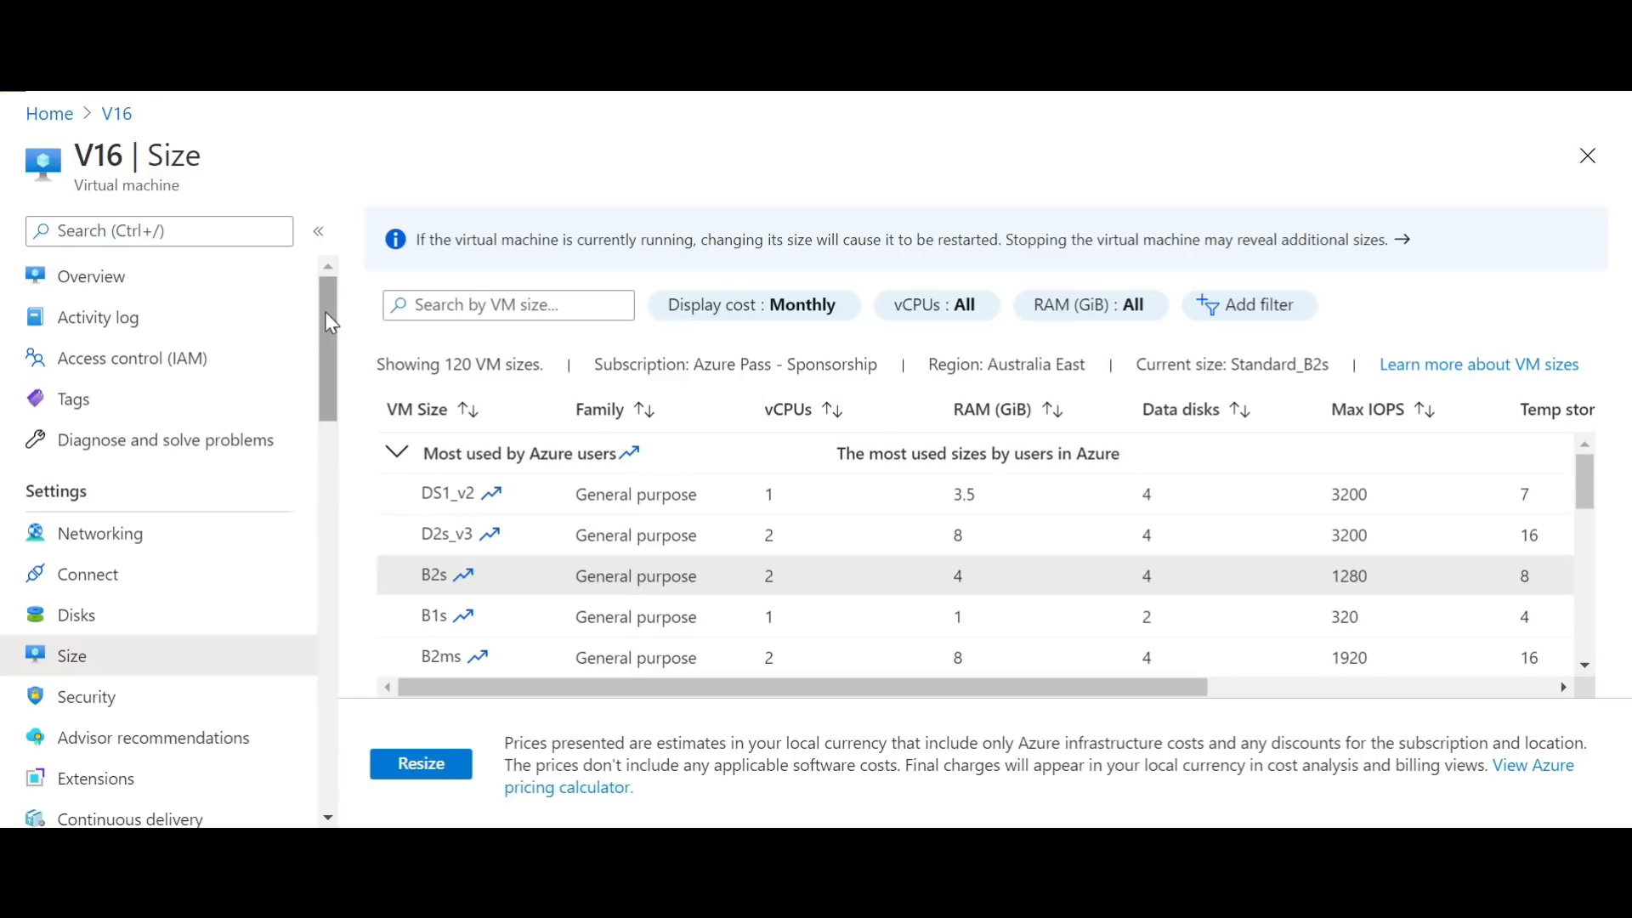
Step: Start a second lock on virtual machine V16 with lock type Read-only and name it "Not allowed to Modify any setting"
{"action": "left_click", "coordinate": [337, 284]}
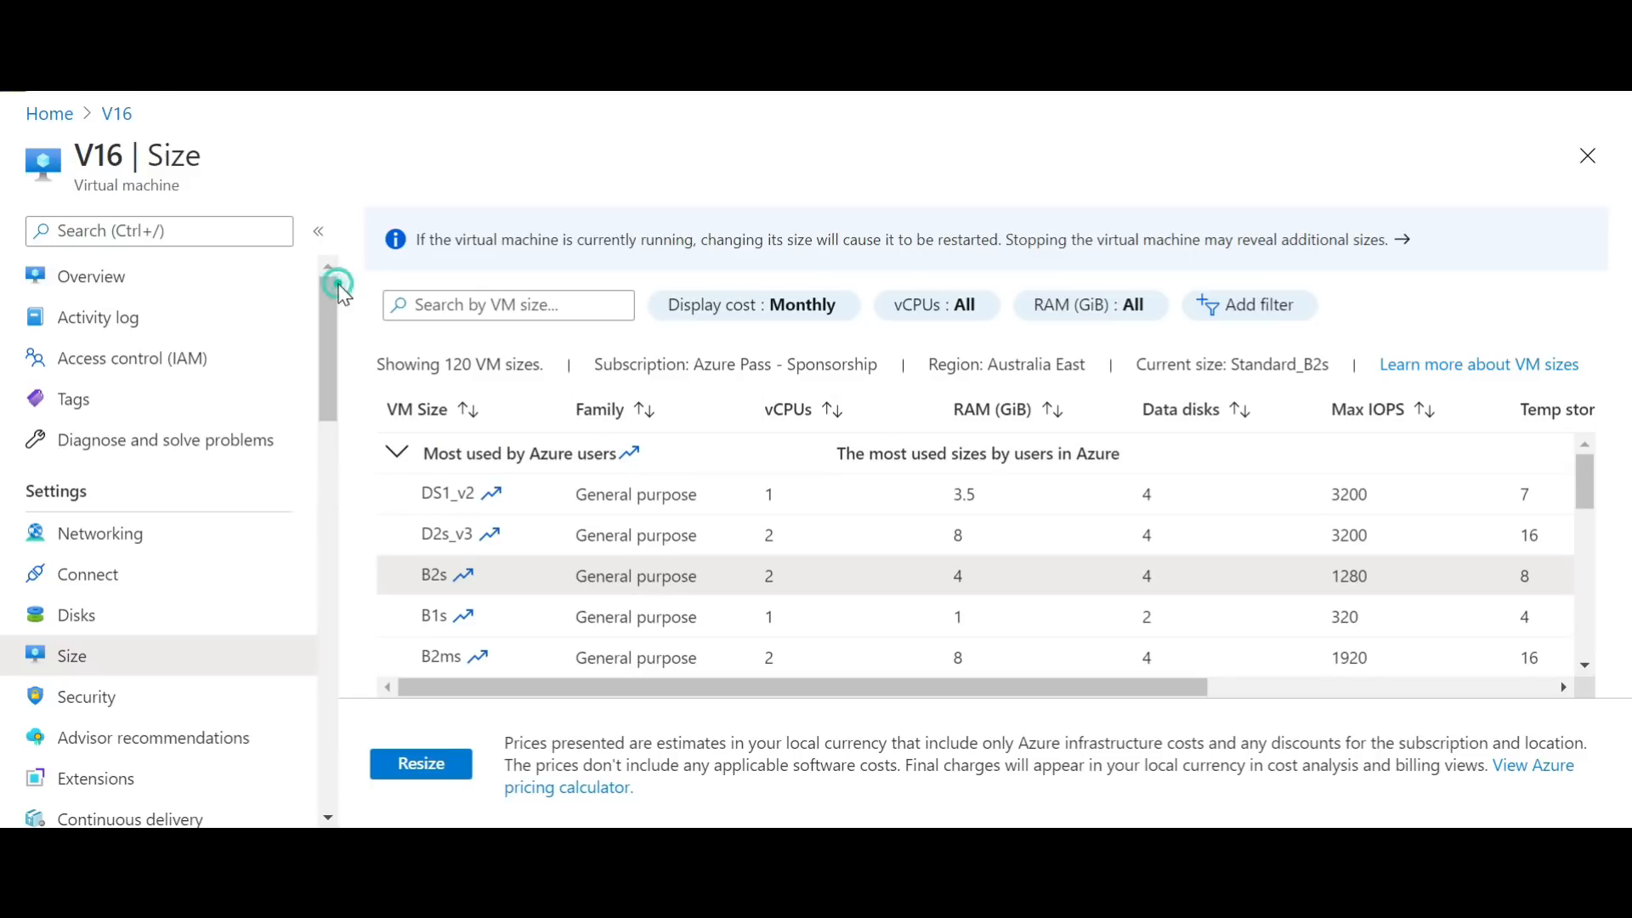
{"action": "left_click_drag", "start_coordinate": [337, 284], "coordinate": [331, 447]}
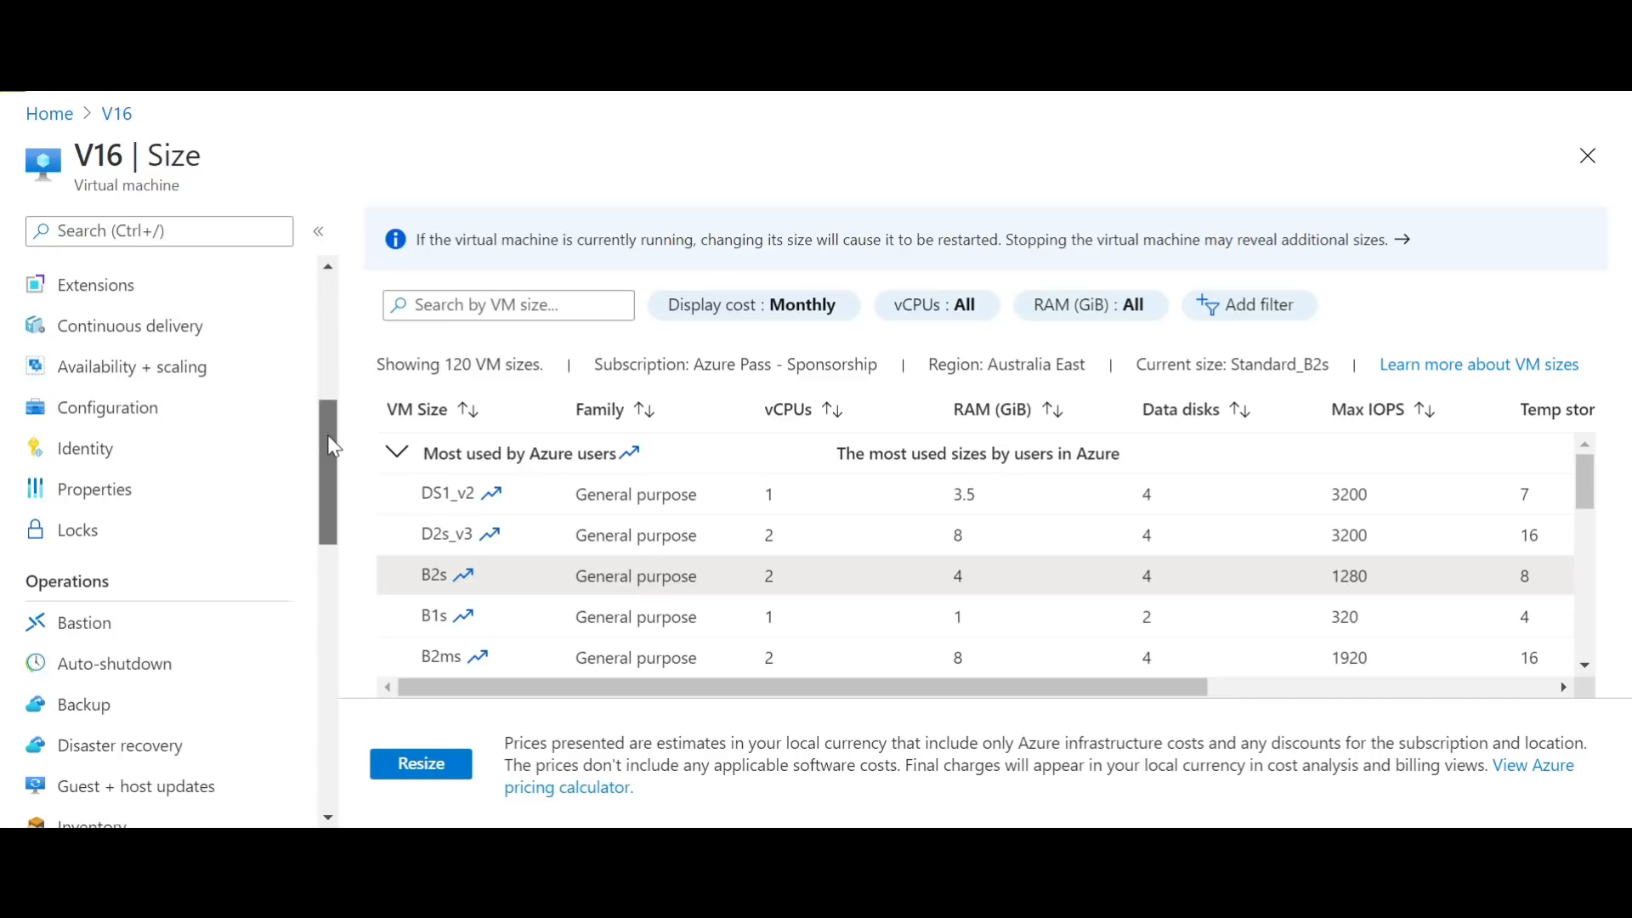
{"action": "left_click", "coordinate": [143, 534]}
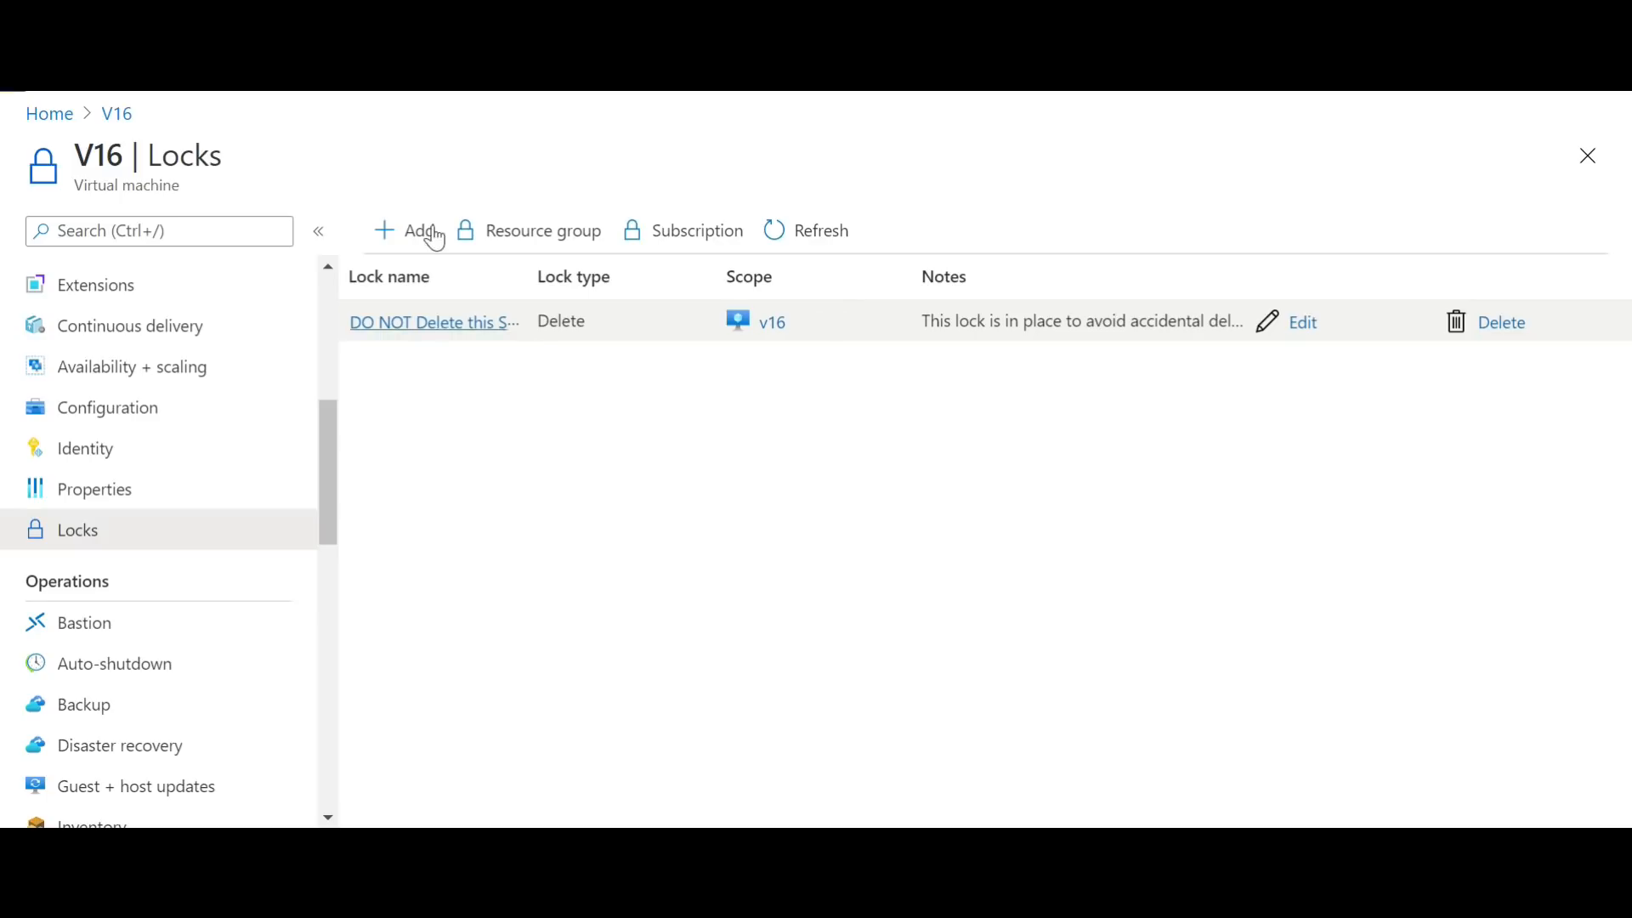
{"action": "left_click", "coordinate": [429, 231]}
{"action": "left_click", "coordinate": [929, 375]}
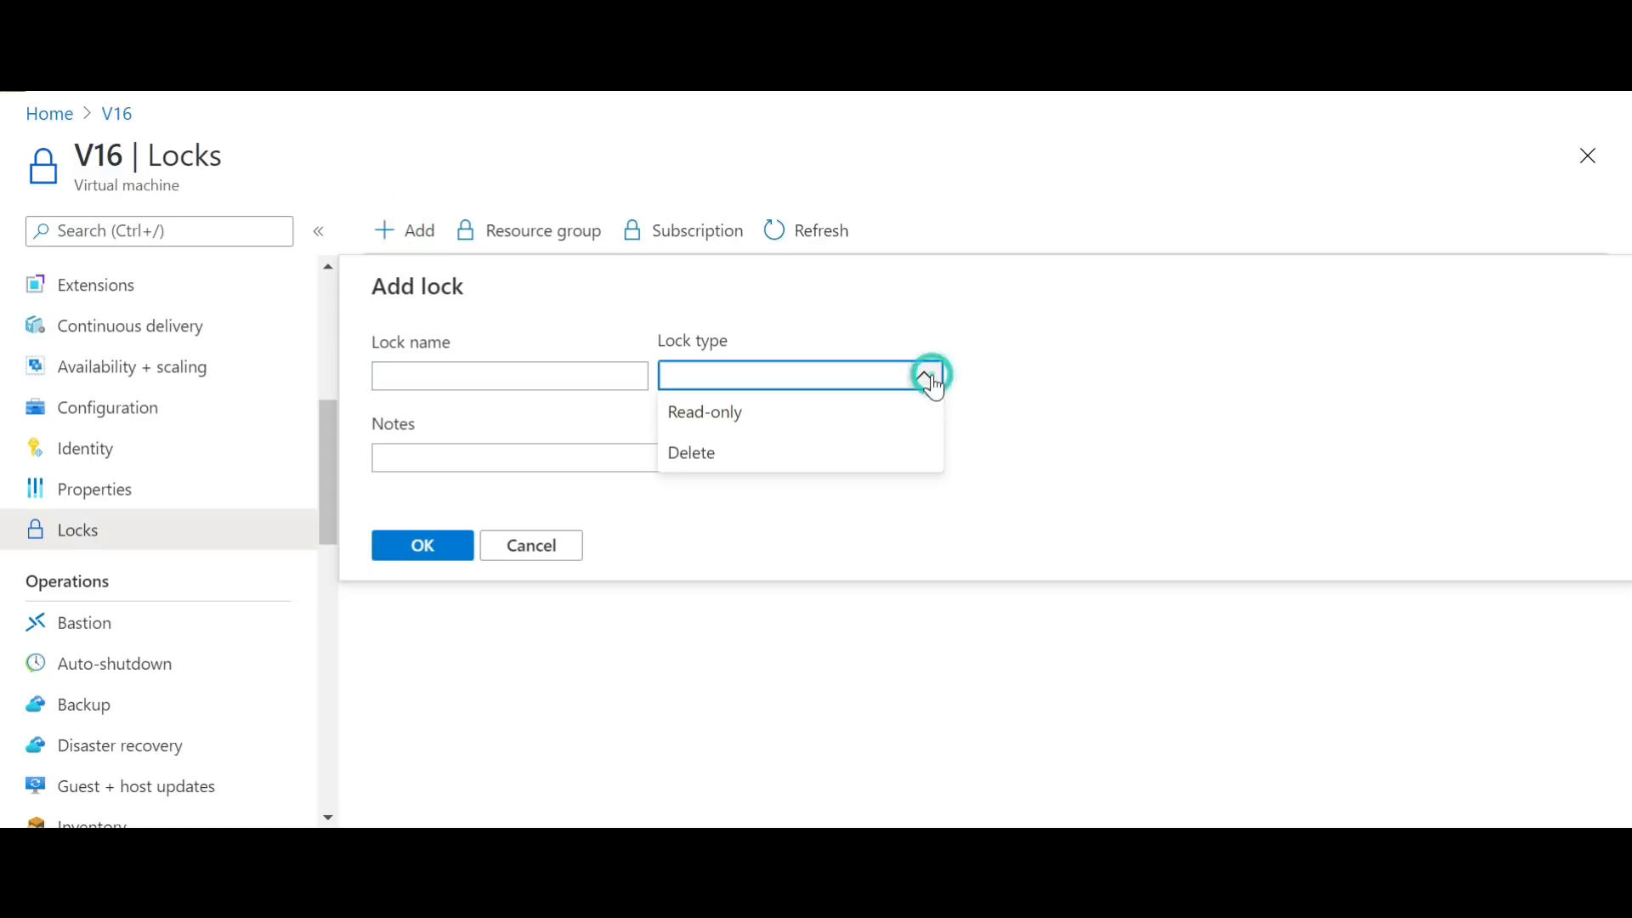
{"action": "left_click", "coordinate": [799, 406]}
{"action": "left_click", "coordinate": [501, 375]}
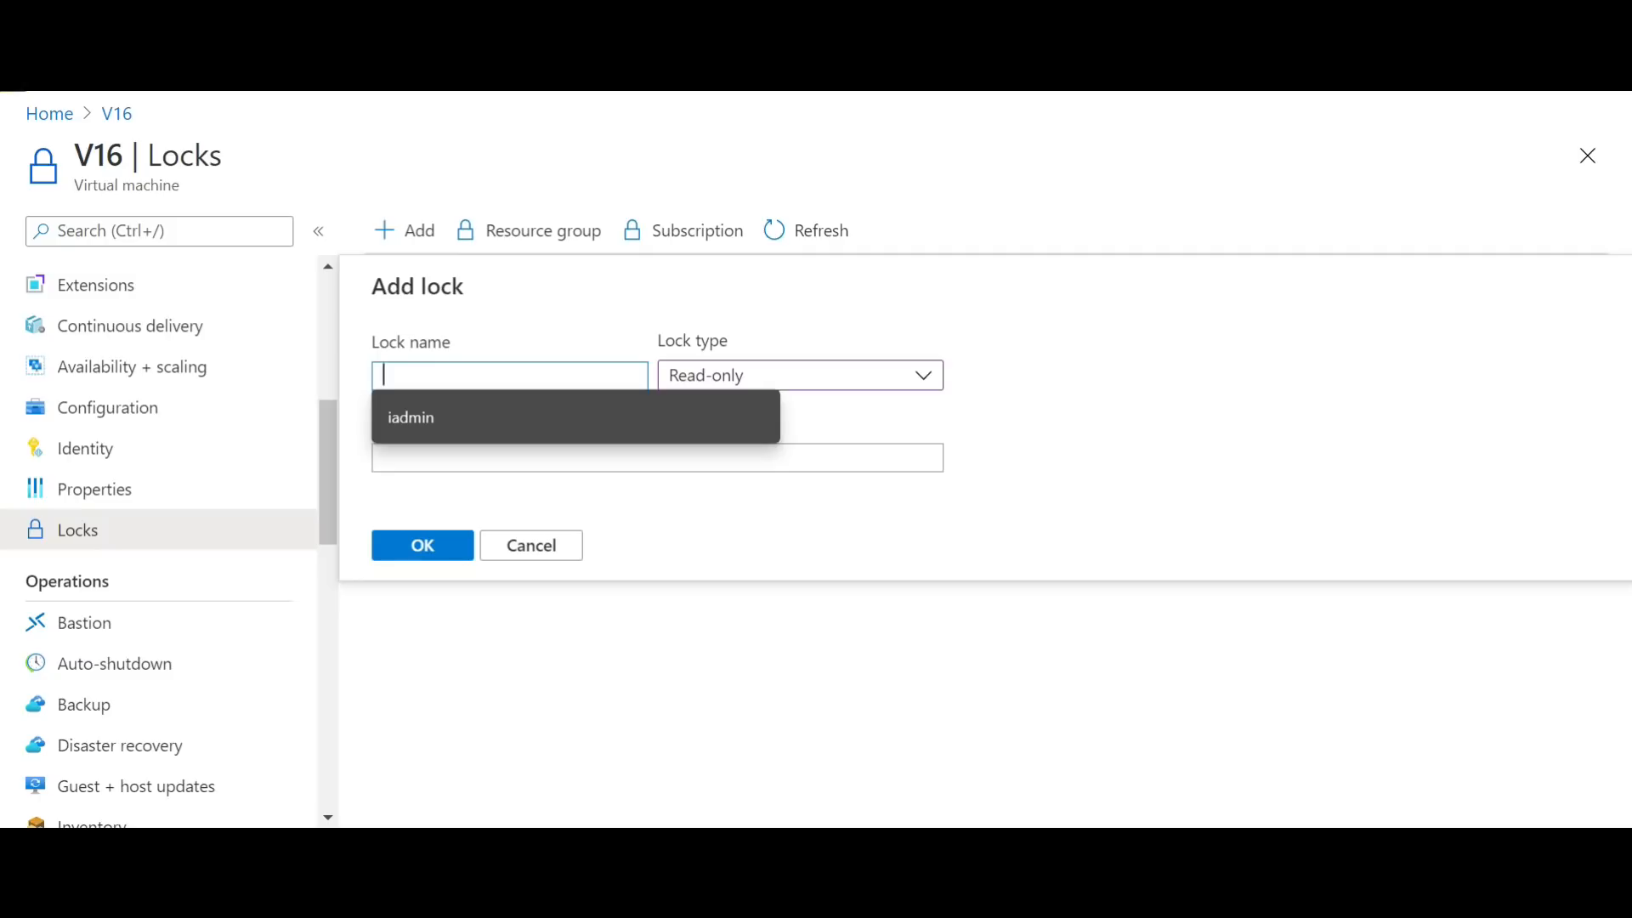
{"action": "type", "text": "Not allowed to Modify an"}
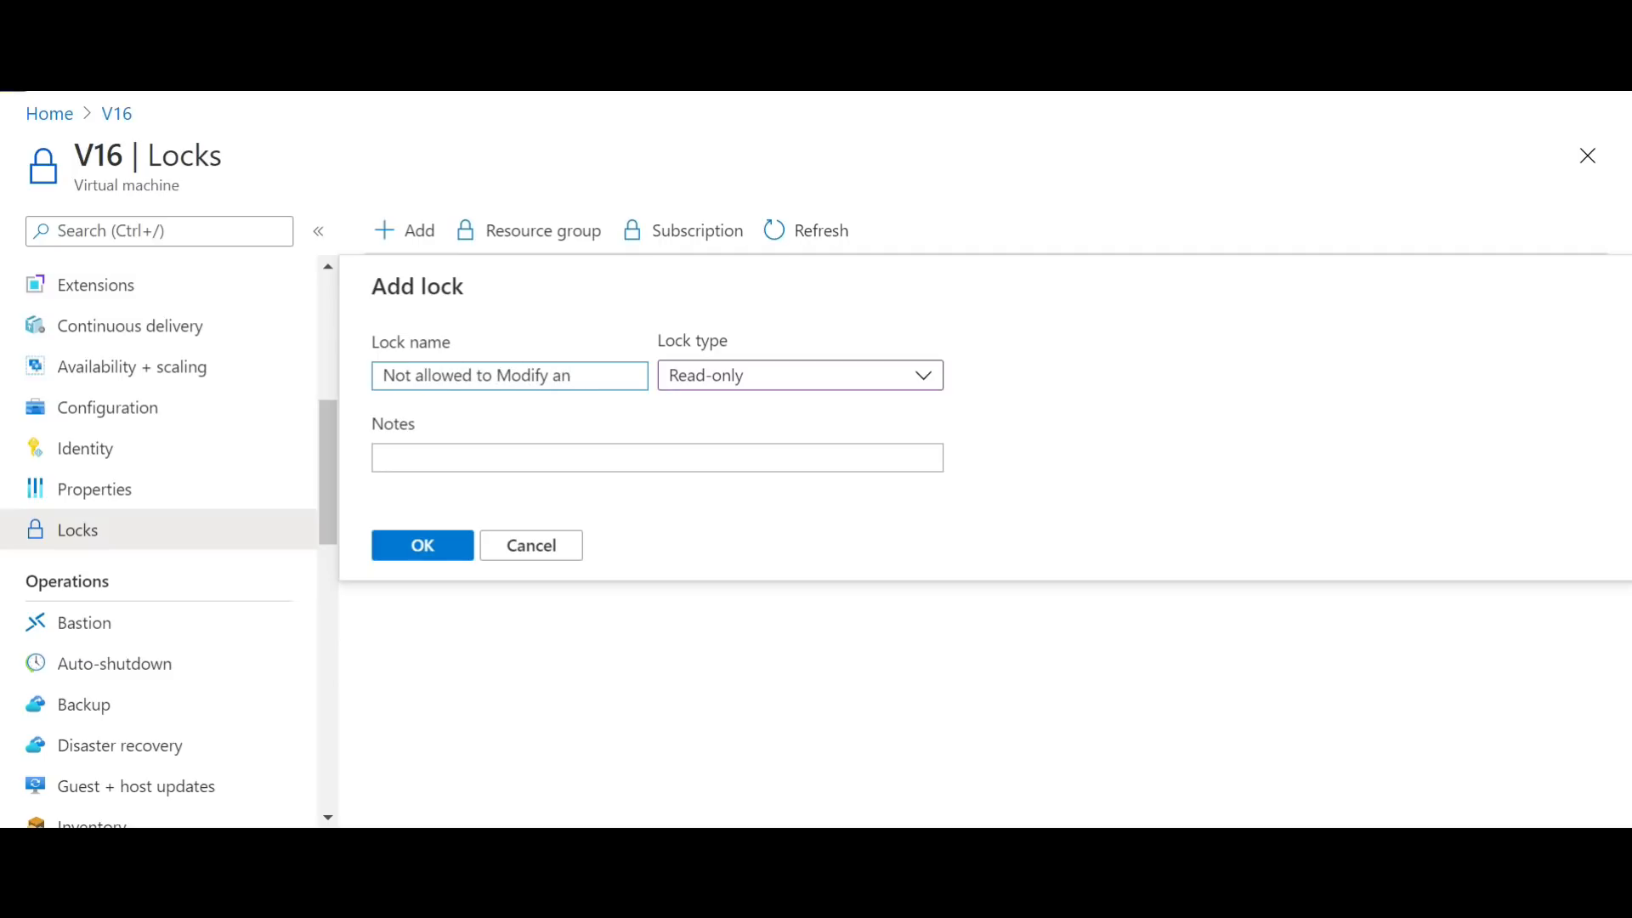
{"action": "type", "text": "tting"}
{"action": "key", "text": "Tab"}
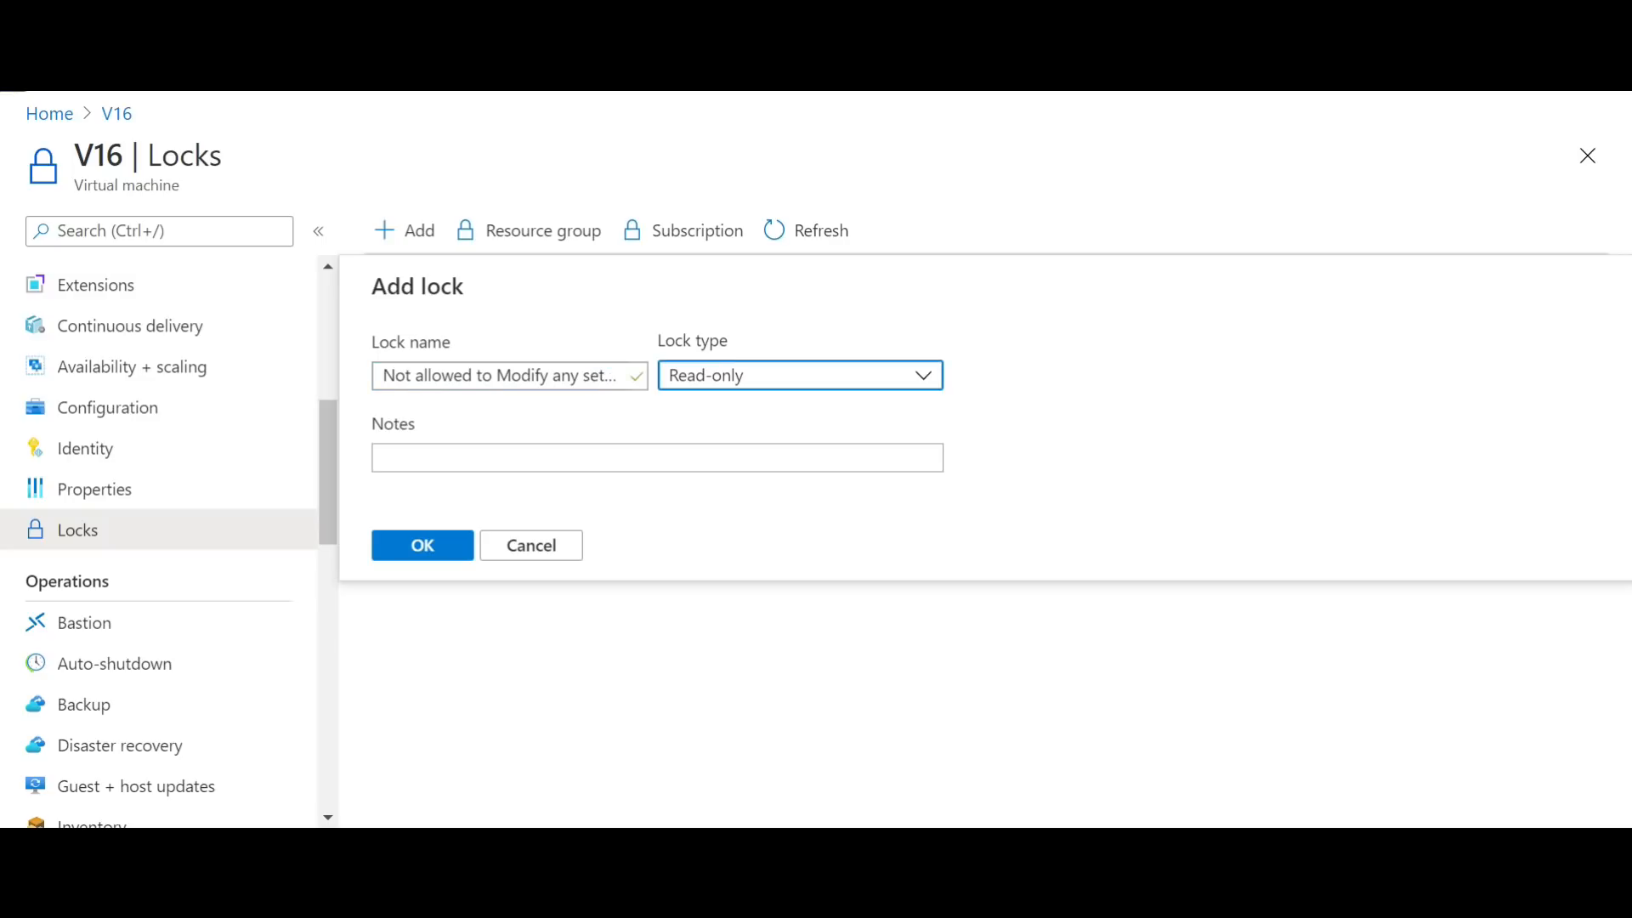
Step: Add the note "This policy is created to disallow any configuration changes" and create the Read-only lock on V16
{"action": "left_click", "coordinate": [559, 450]}
{"action": "type", "text": "This "}
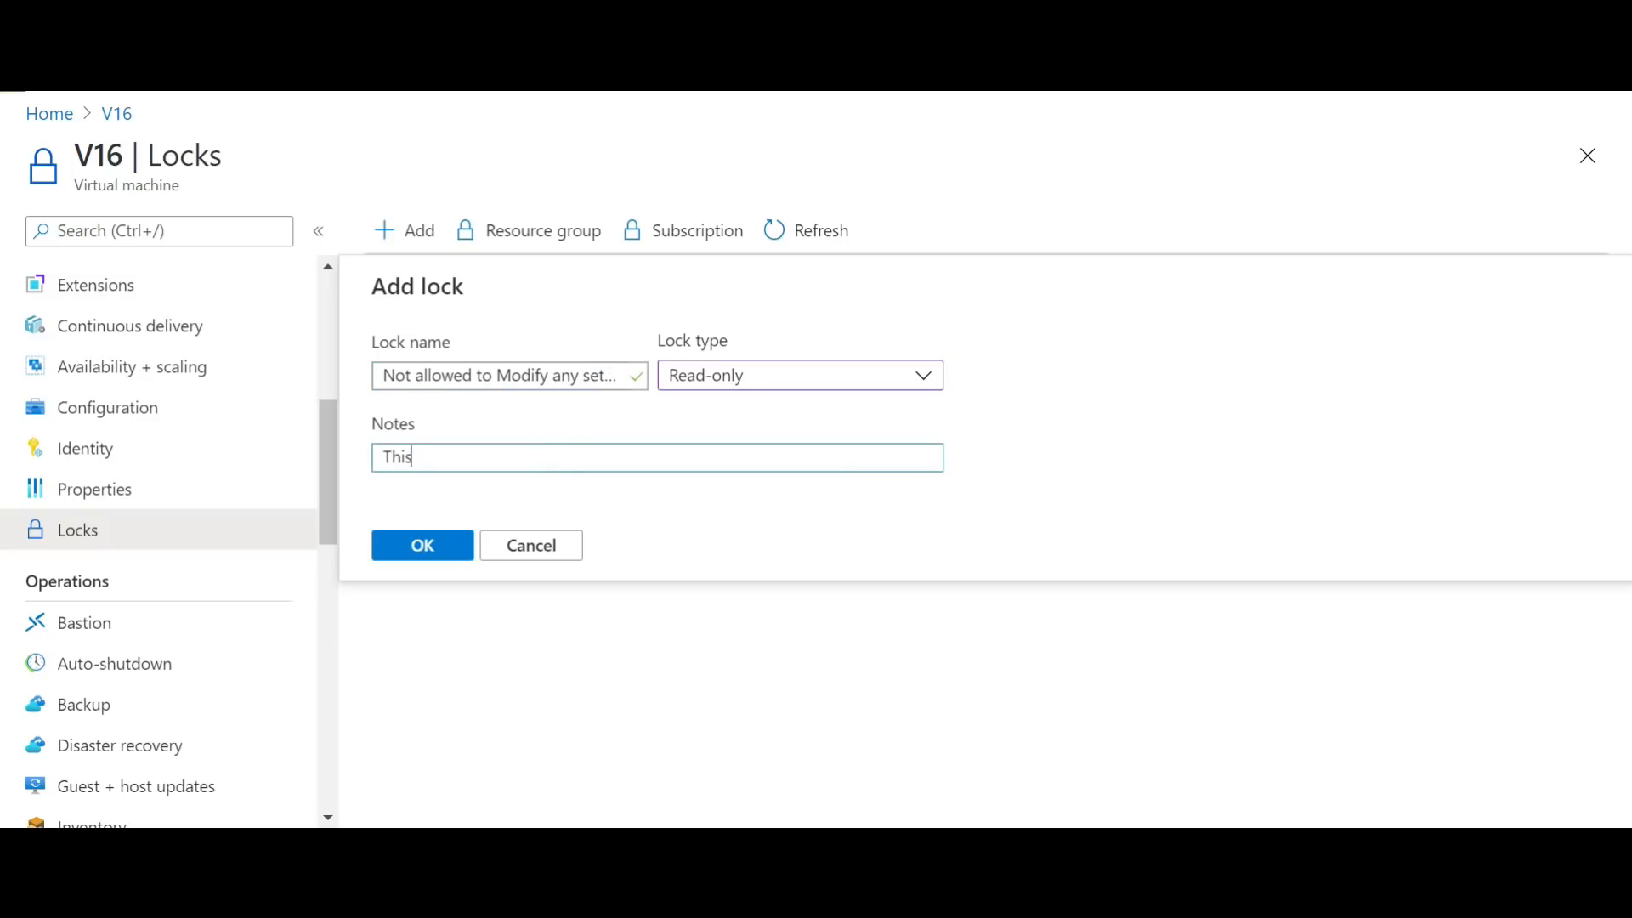
{"action": "type", "text": "policu"}
{"action": "type", "text": " is created tp "}
{"action": "type", "text": "disallow any configuration changes"}
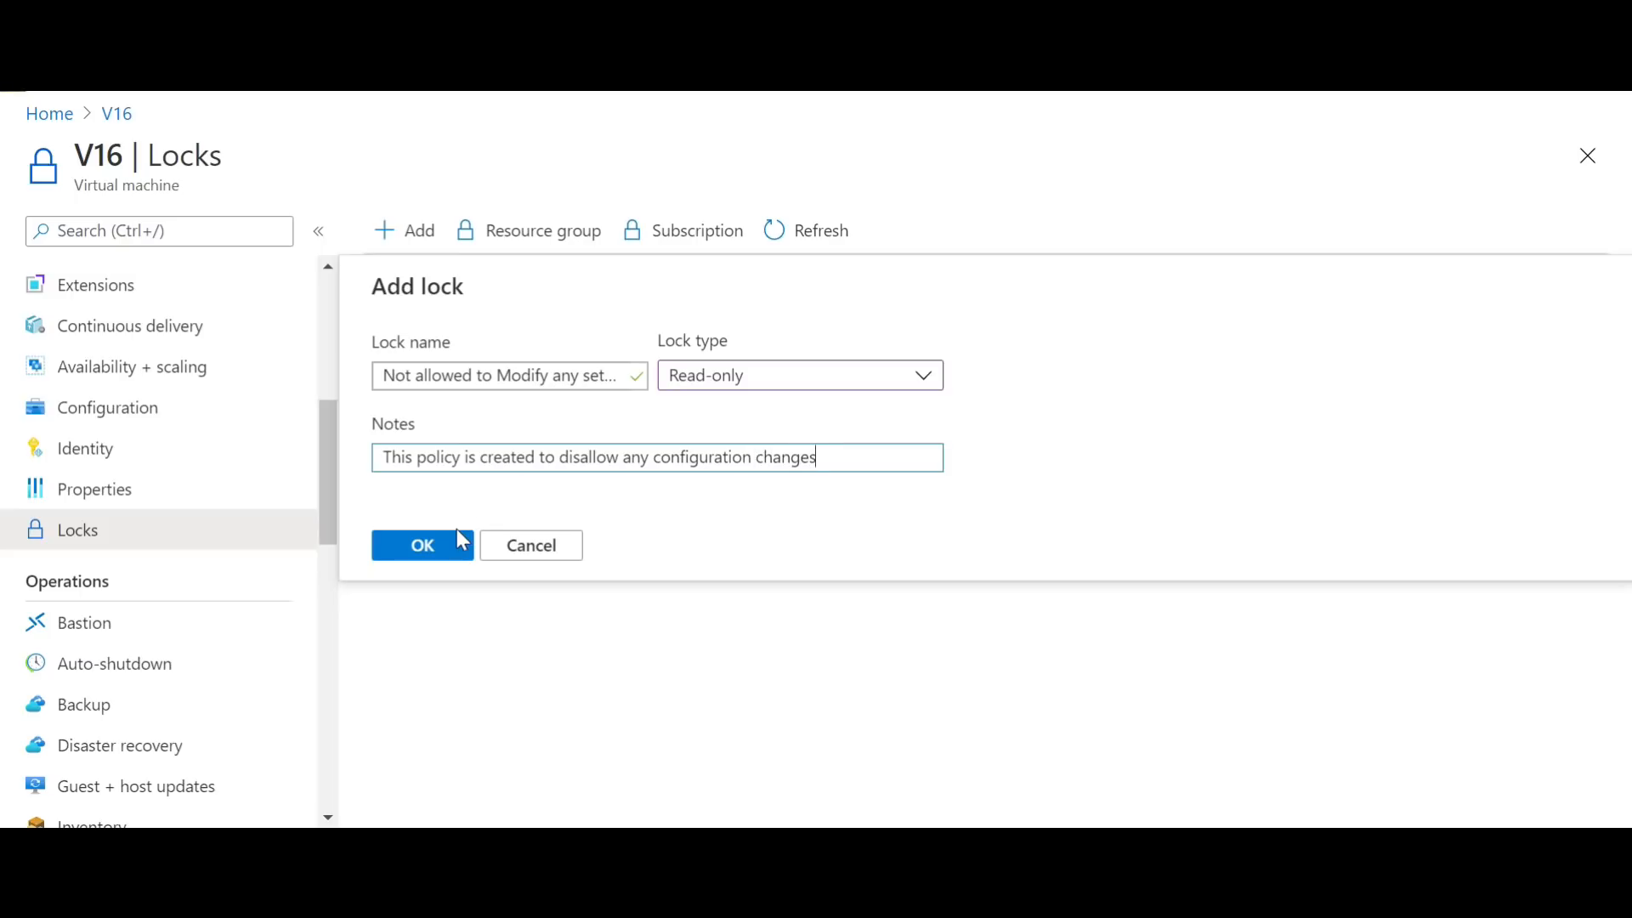
{"action": "left_click", "coordinate": [462, 540]}
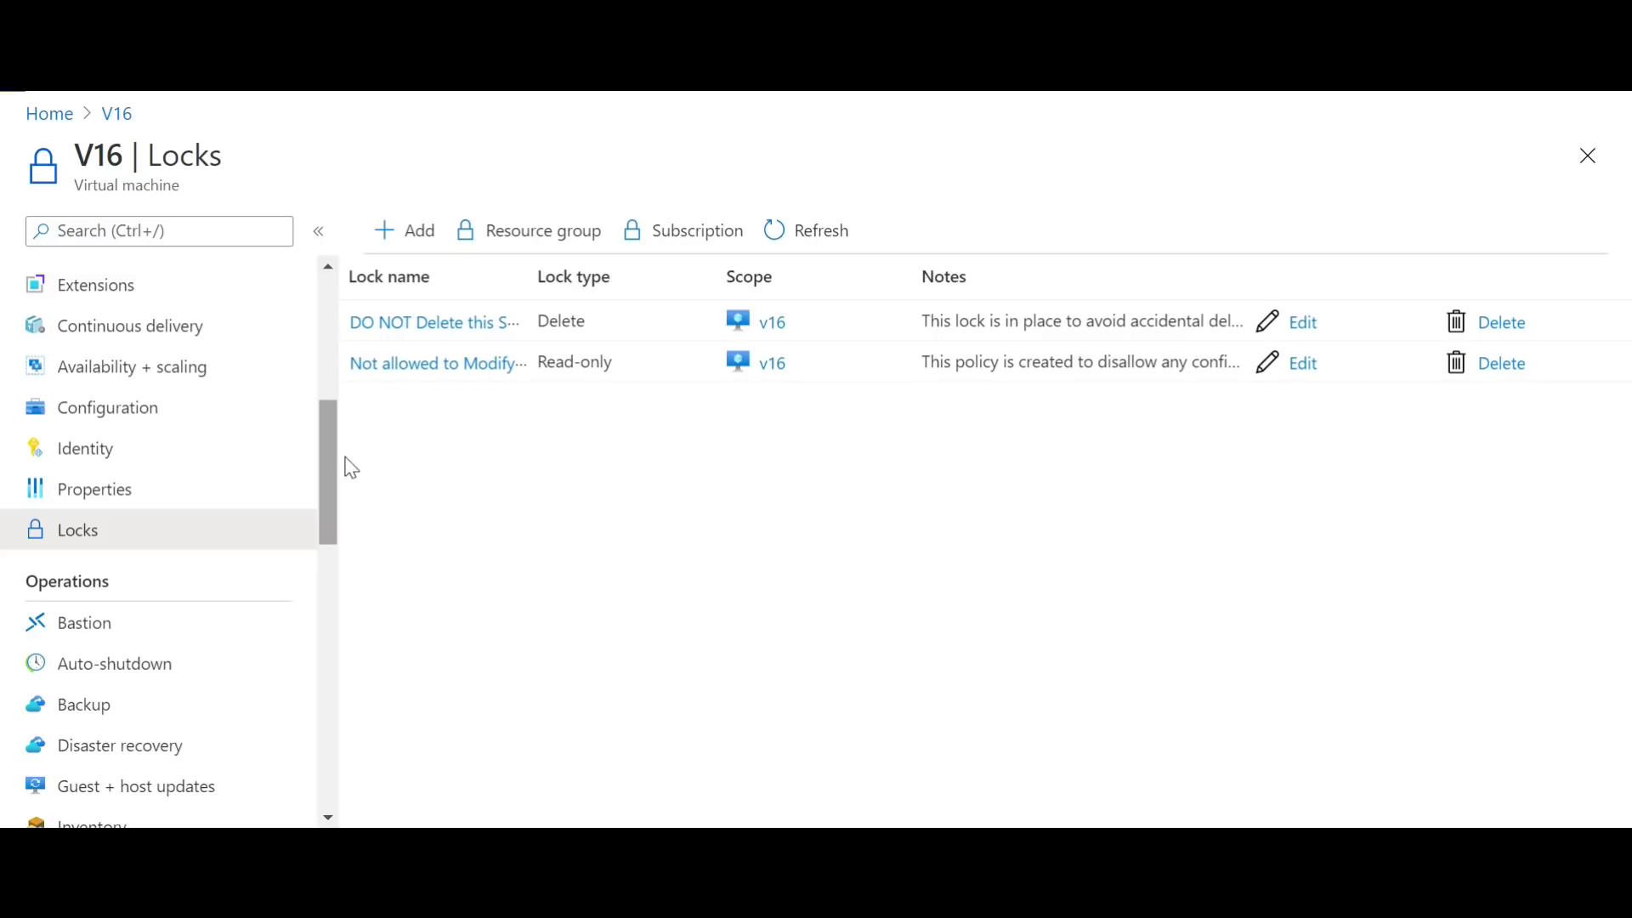
Step: Open the policy assignments for resource group Sales-RG
{"action": "left_click_drag", "start_coordinate": [331, 467], "coordinate": [349, 435]}
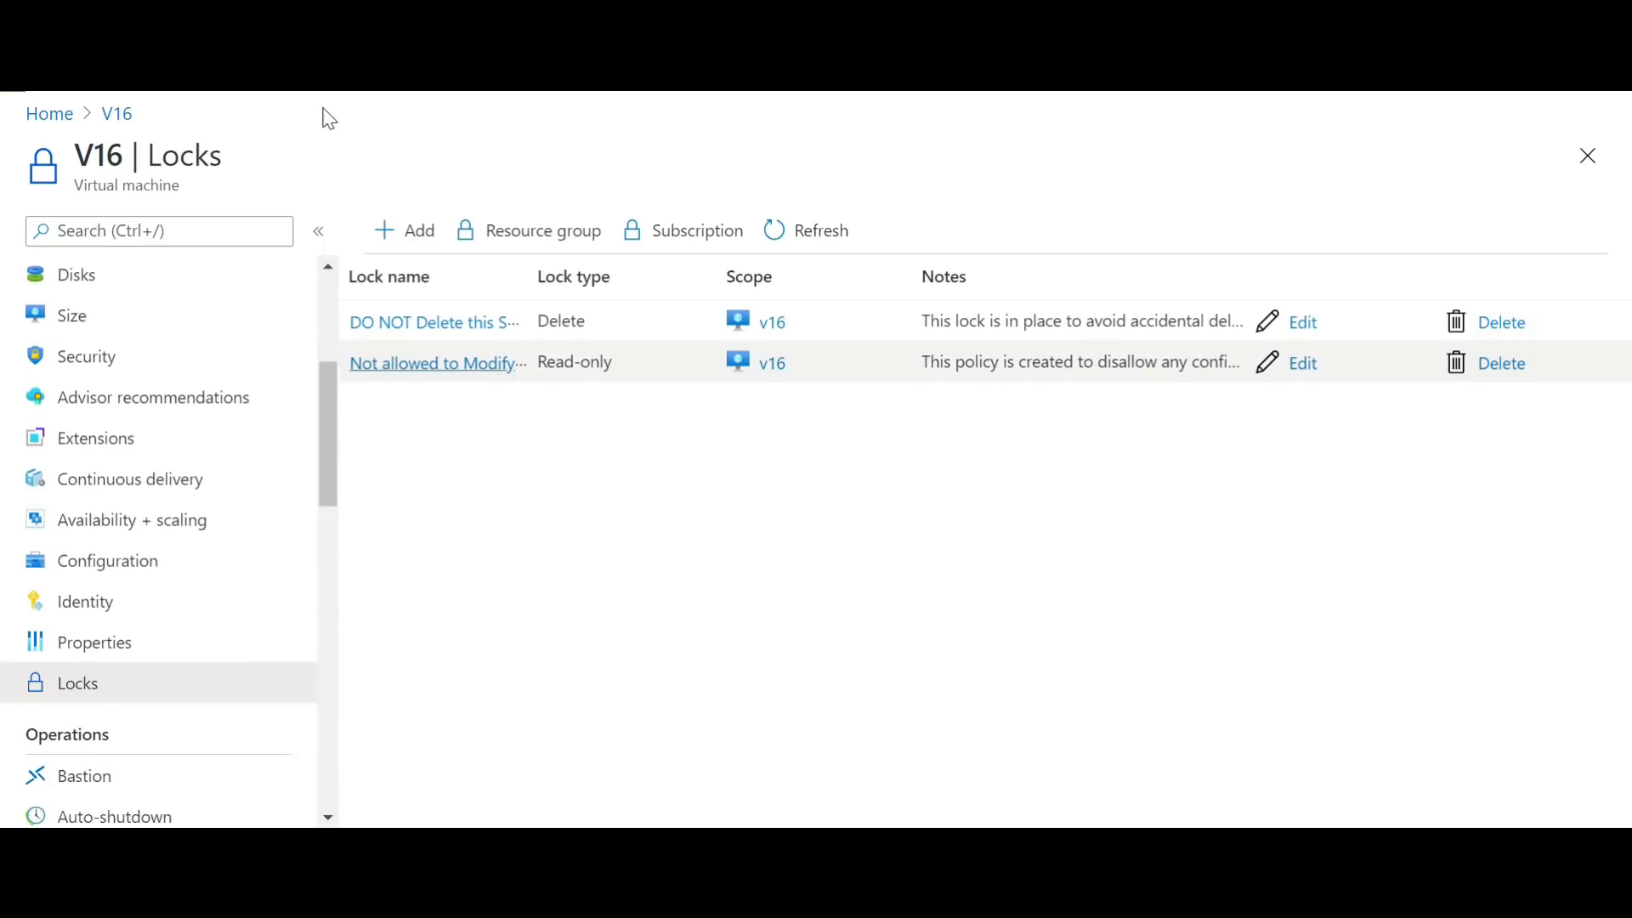
{"action": "left_click", "coordinate": [50, 114]}
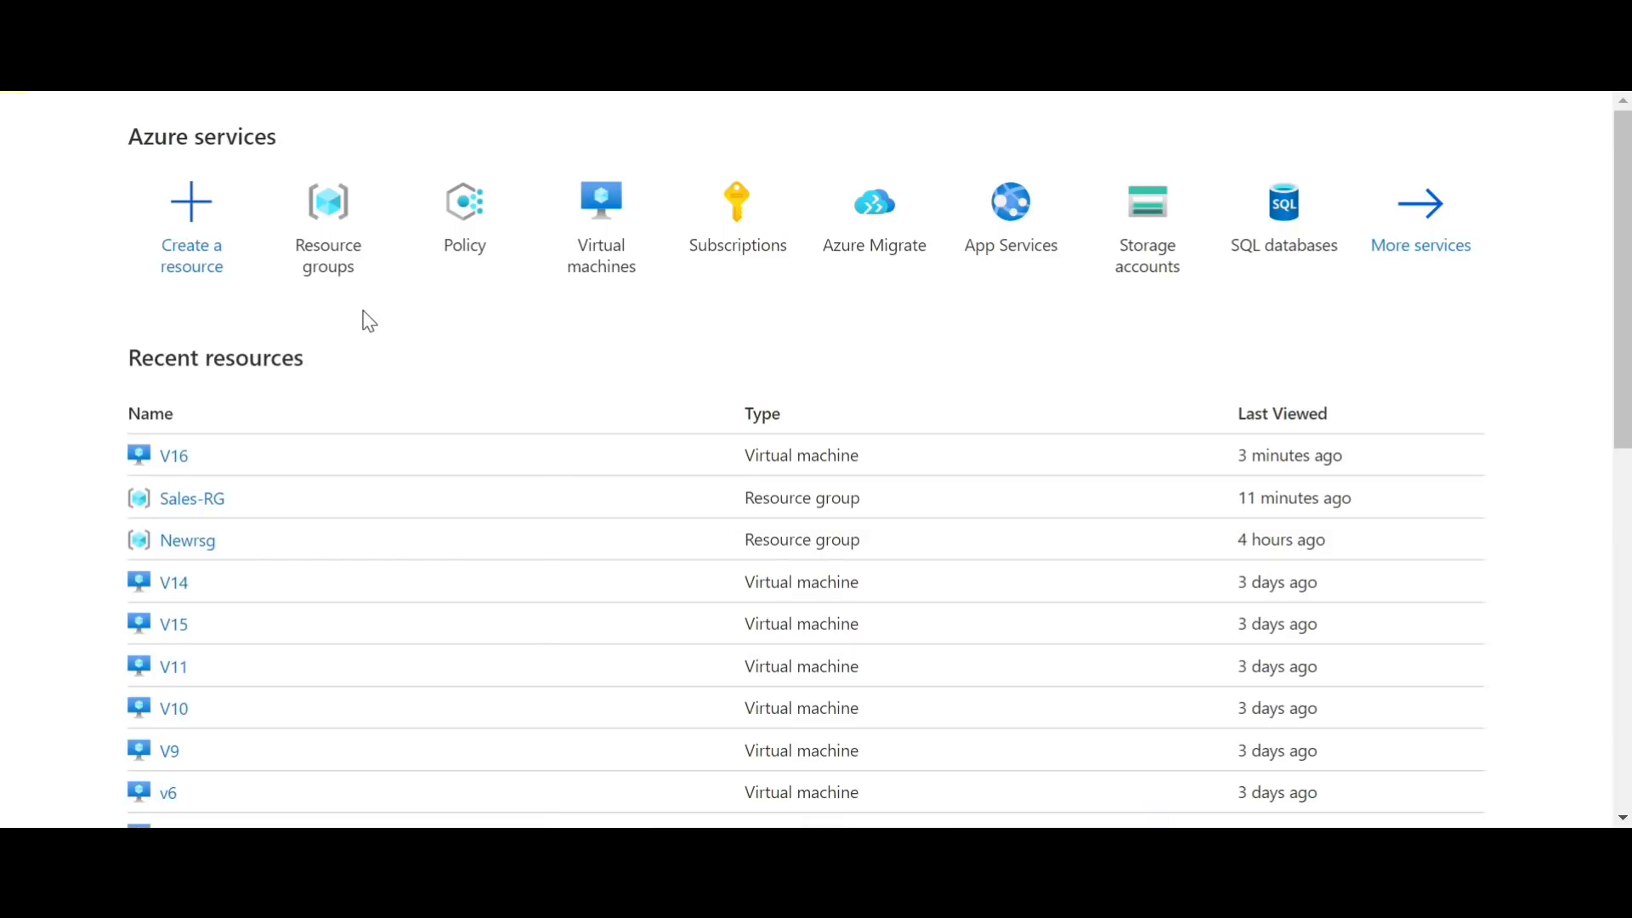
{"action": "left_click", "coordinate": [326, 249]}
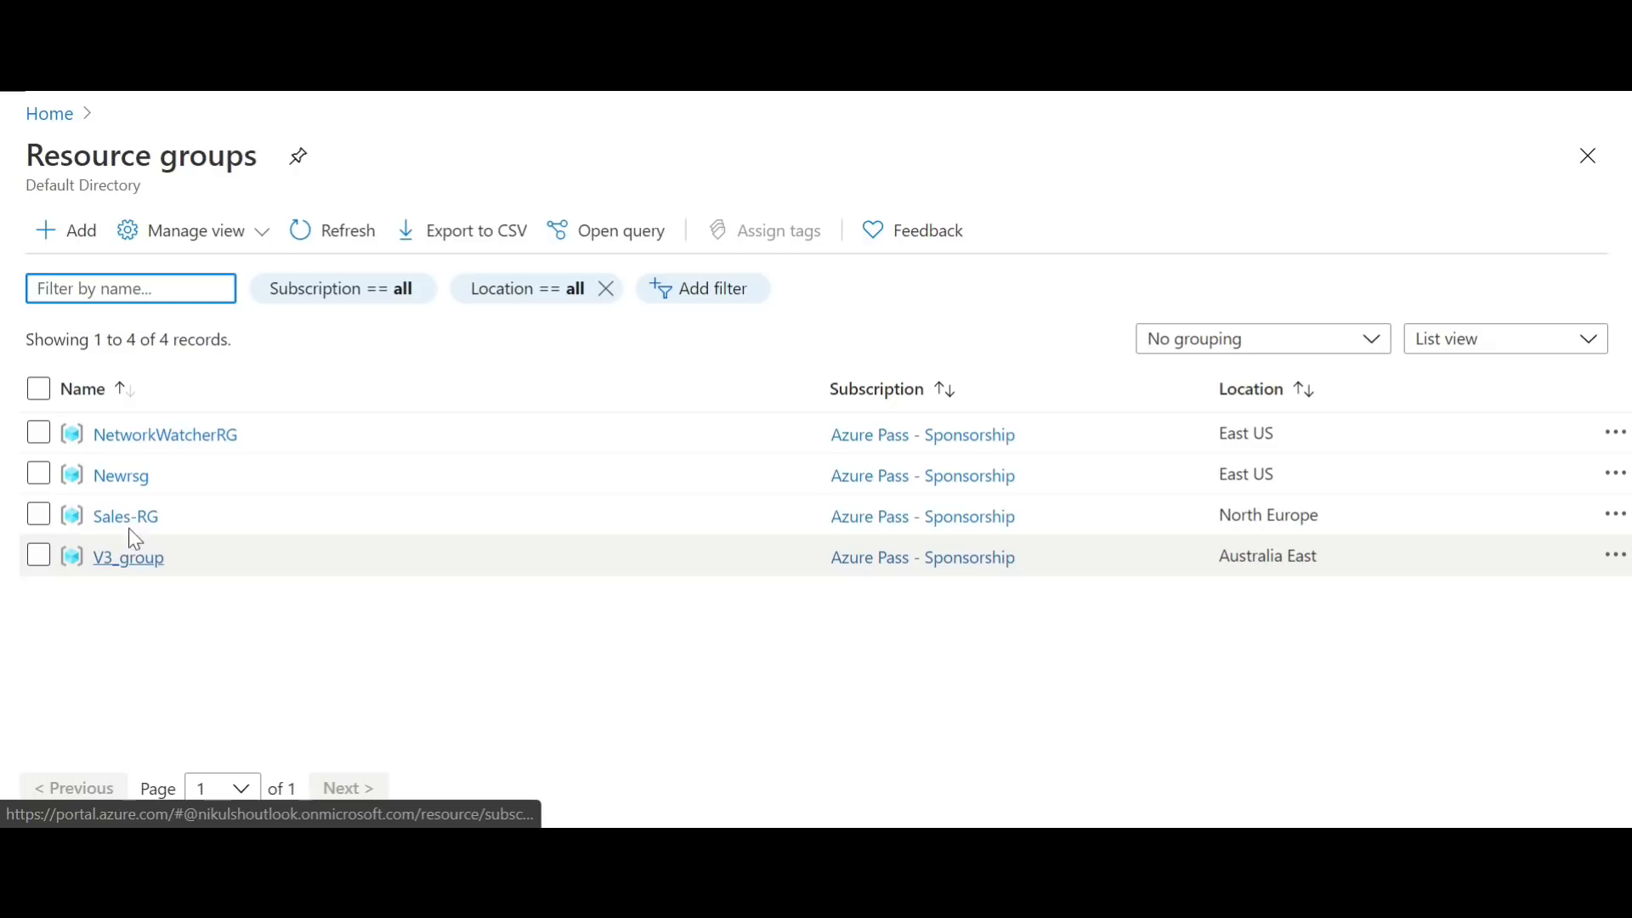
{"action": "left_click", "coordinate": [136, 515]}
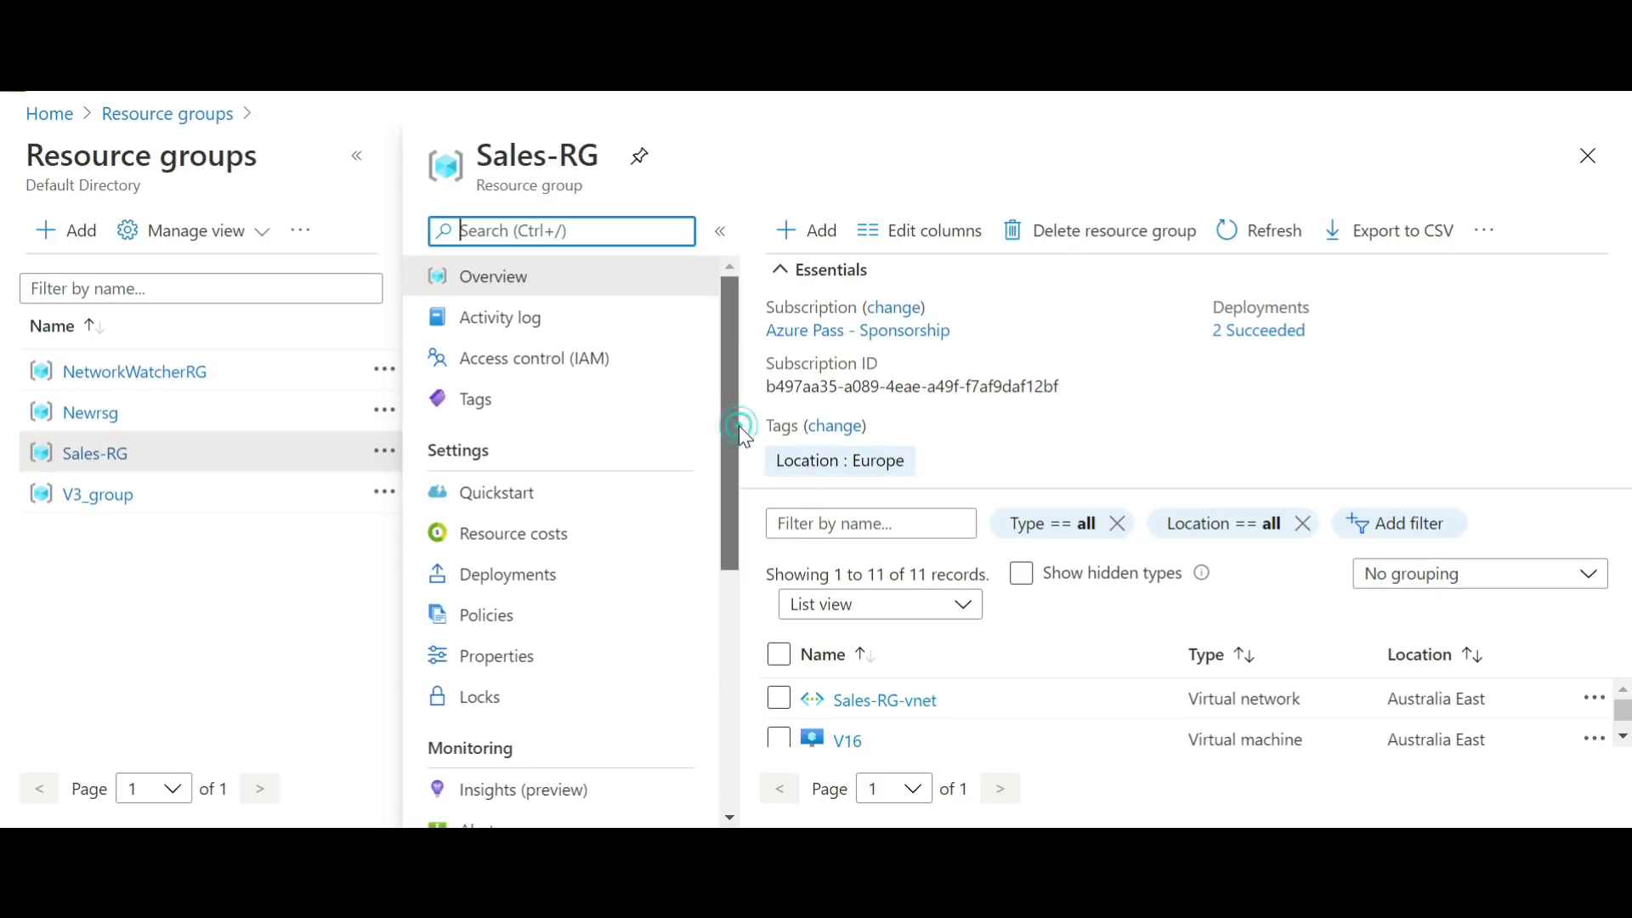
{"action": "left_click", "coordinate": [532, 620]}
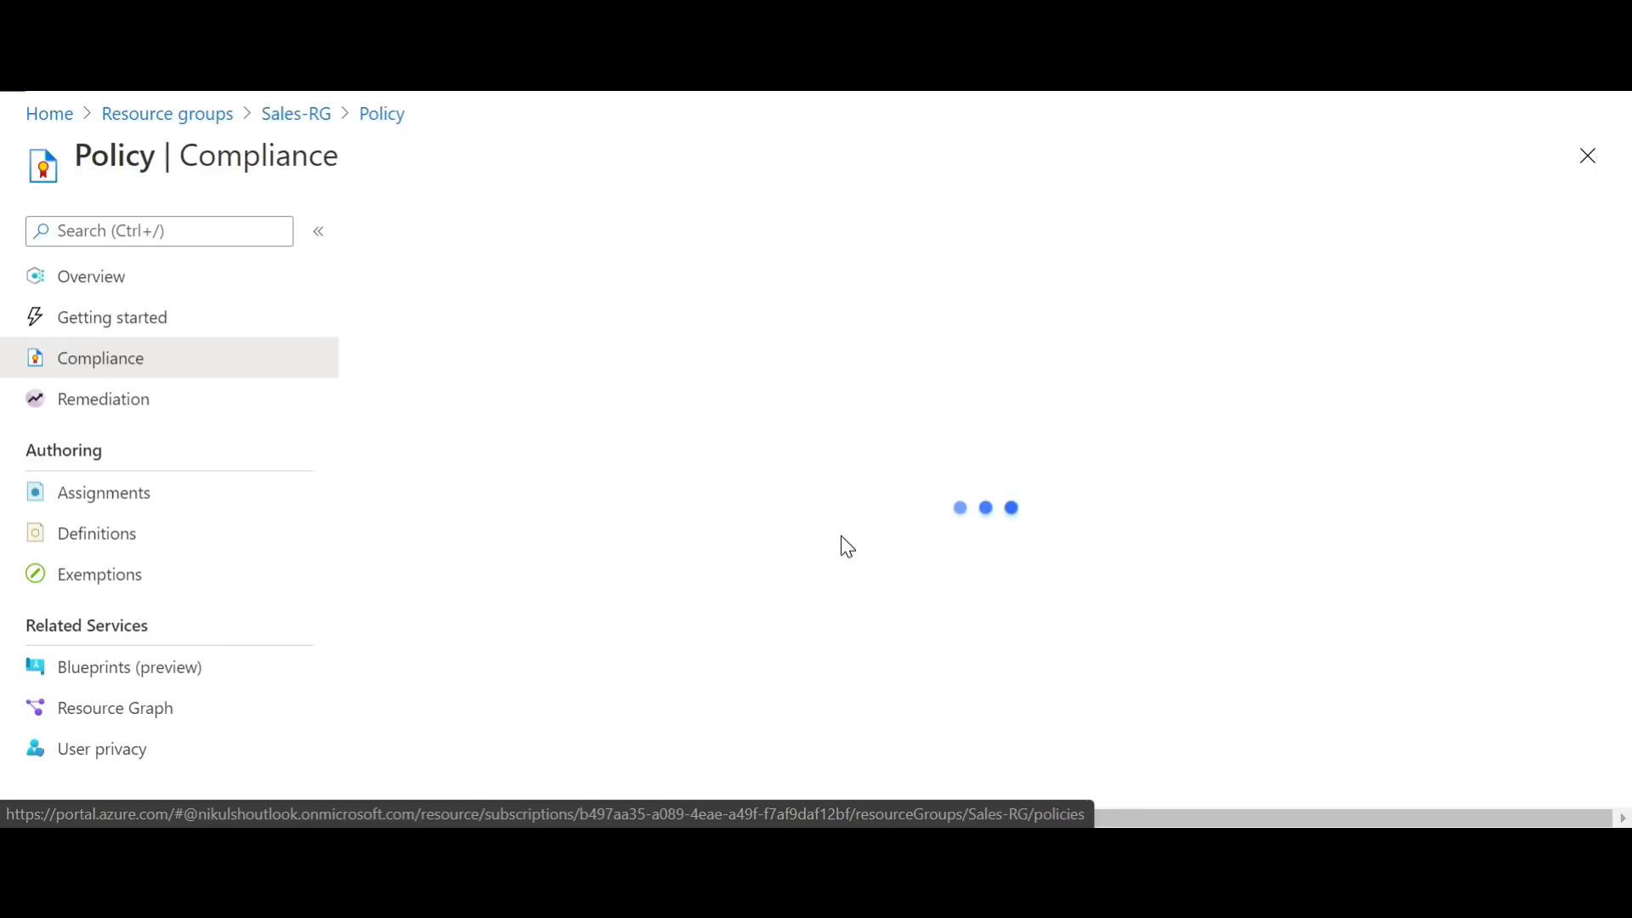
{"action": "left_click", "coordinate": [124, 501]}
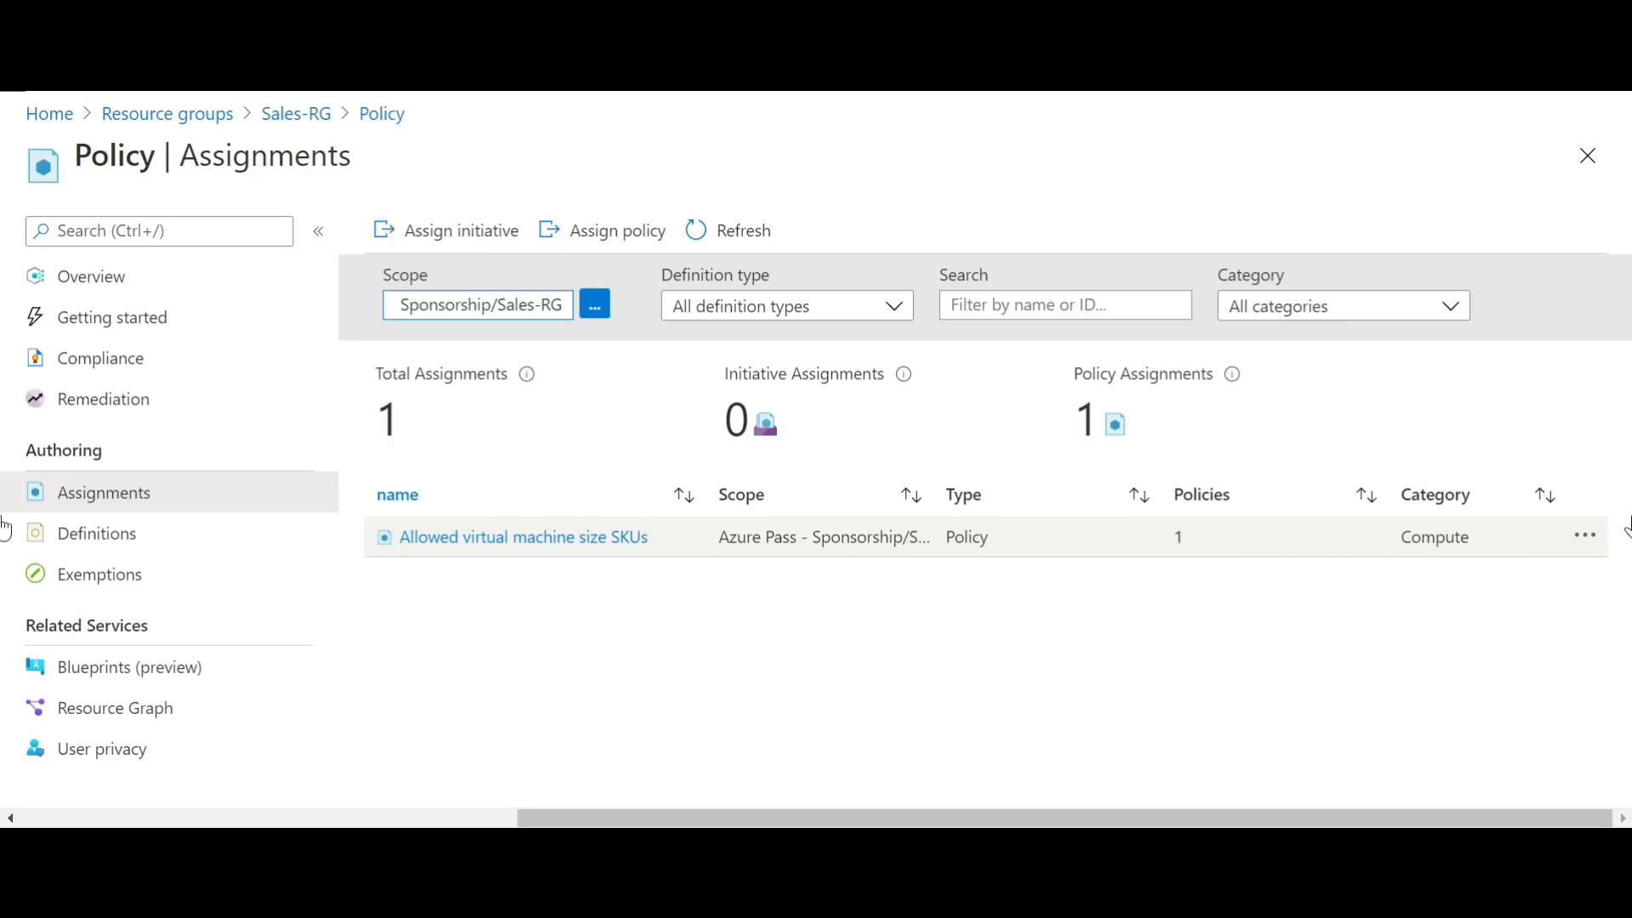
{"action": "left_click", "coordinate": [1586, 537]}
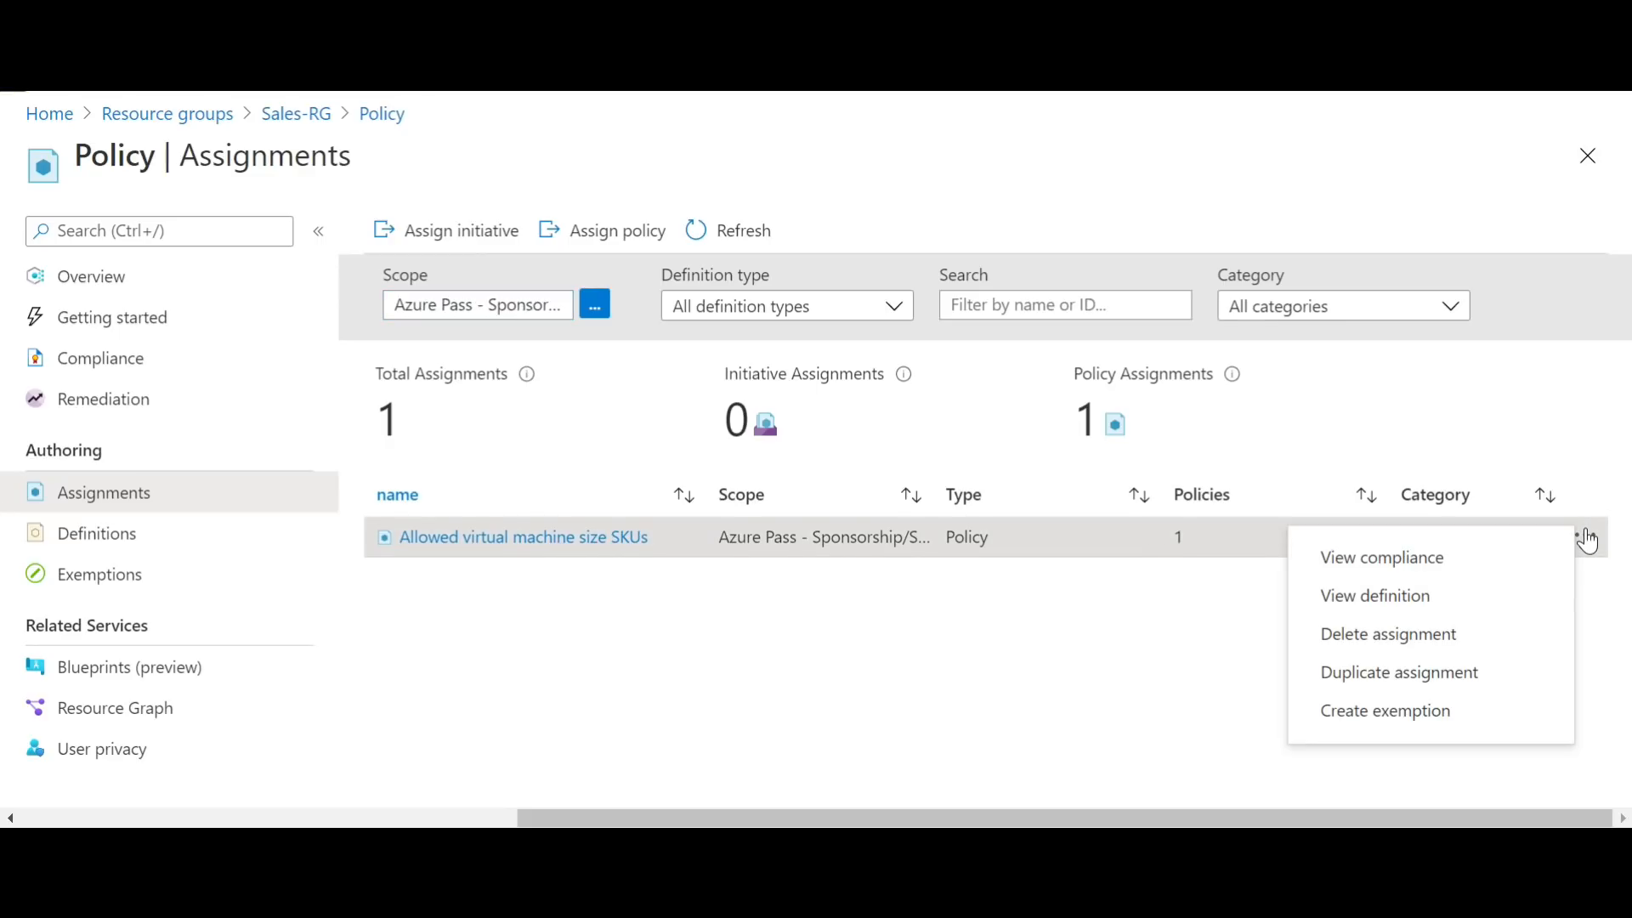
{"action": "left_click", "coordinate": [1461, 714]}
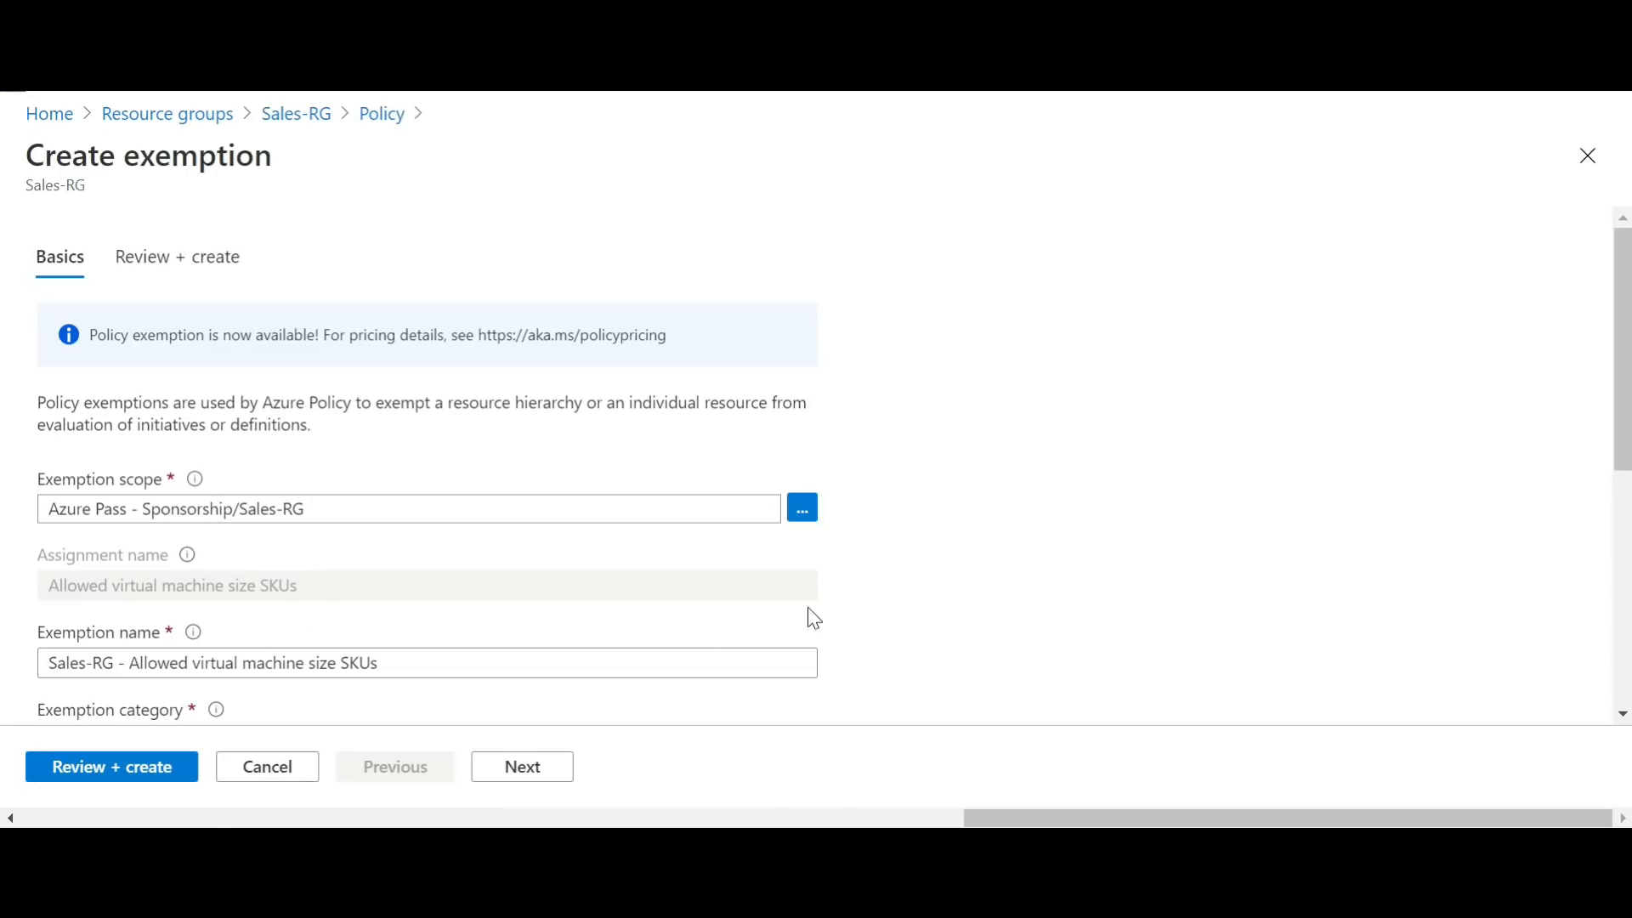
{"action": "left_click_drag", "start_coordinate": [1625, 360], "coordinate": [1627, 489]}
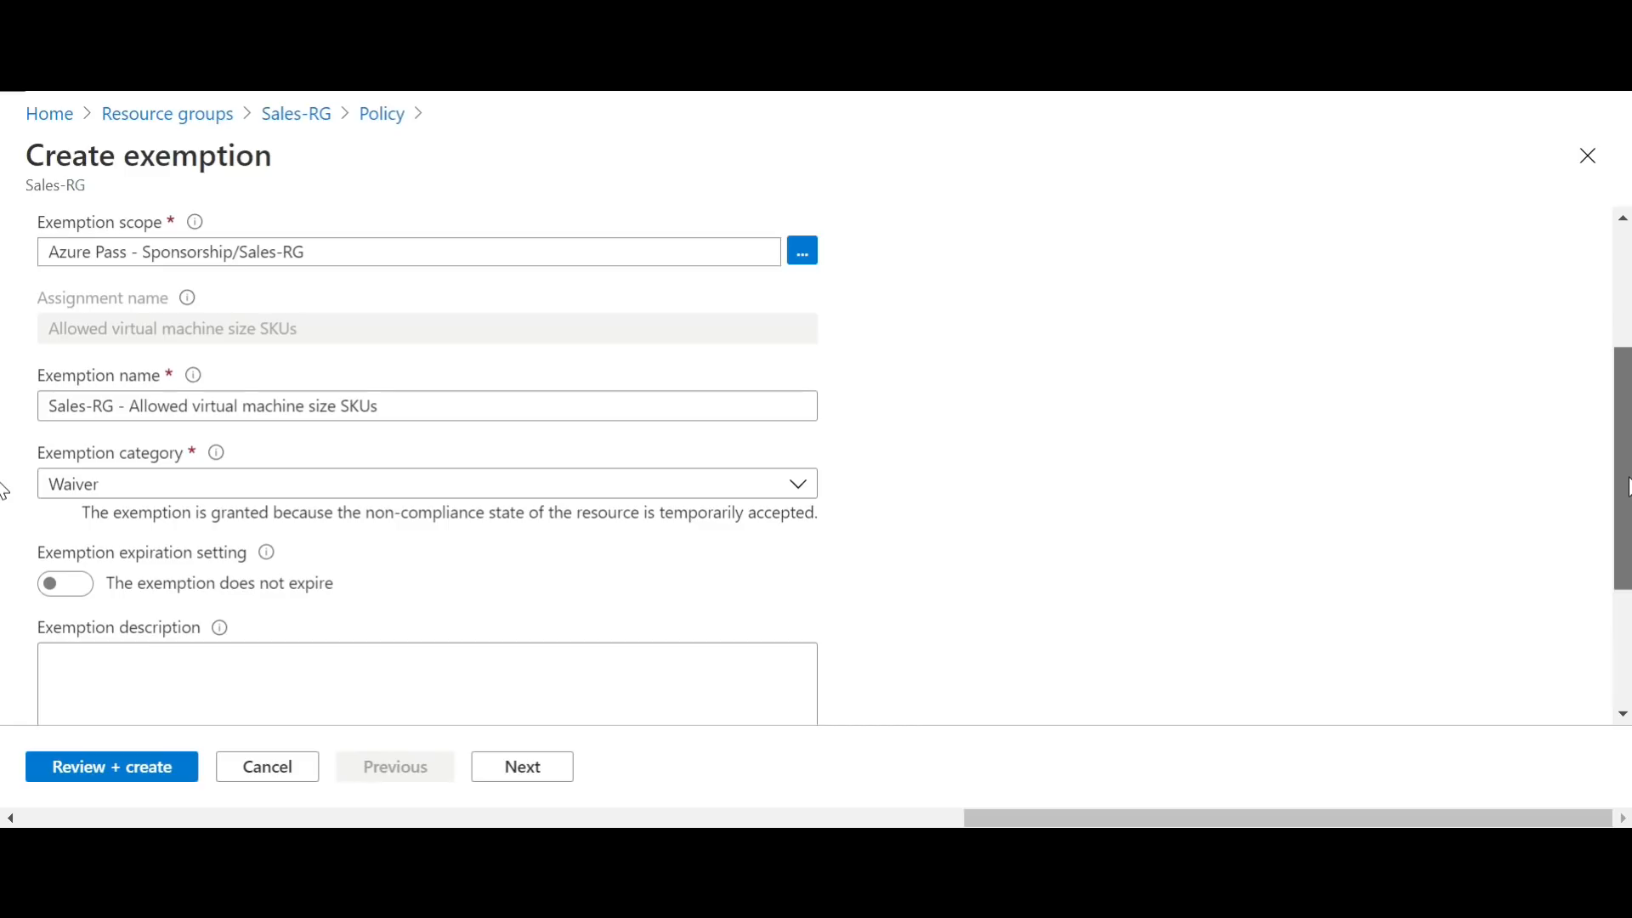
{"action": "scroll", "coordinate": [7, 408], "scroll_direction": "up", "scroll_amount": 3}
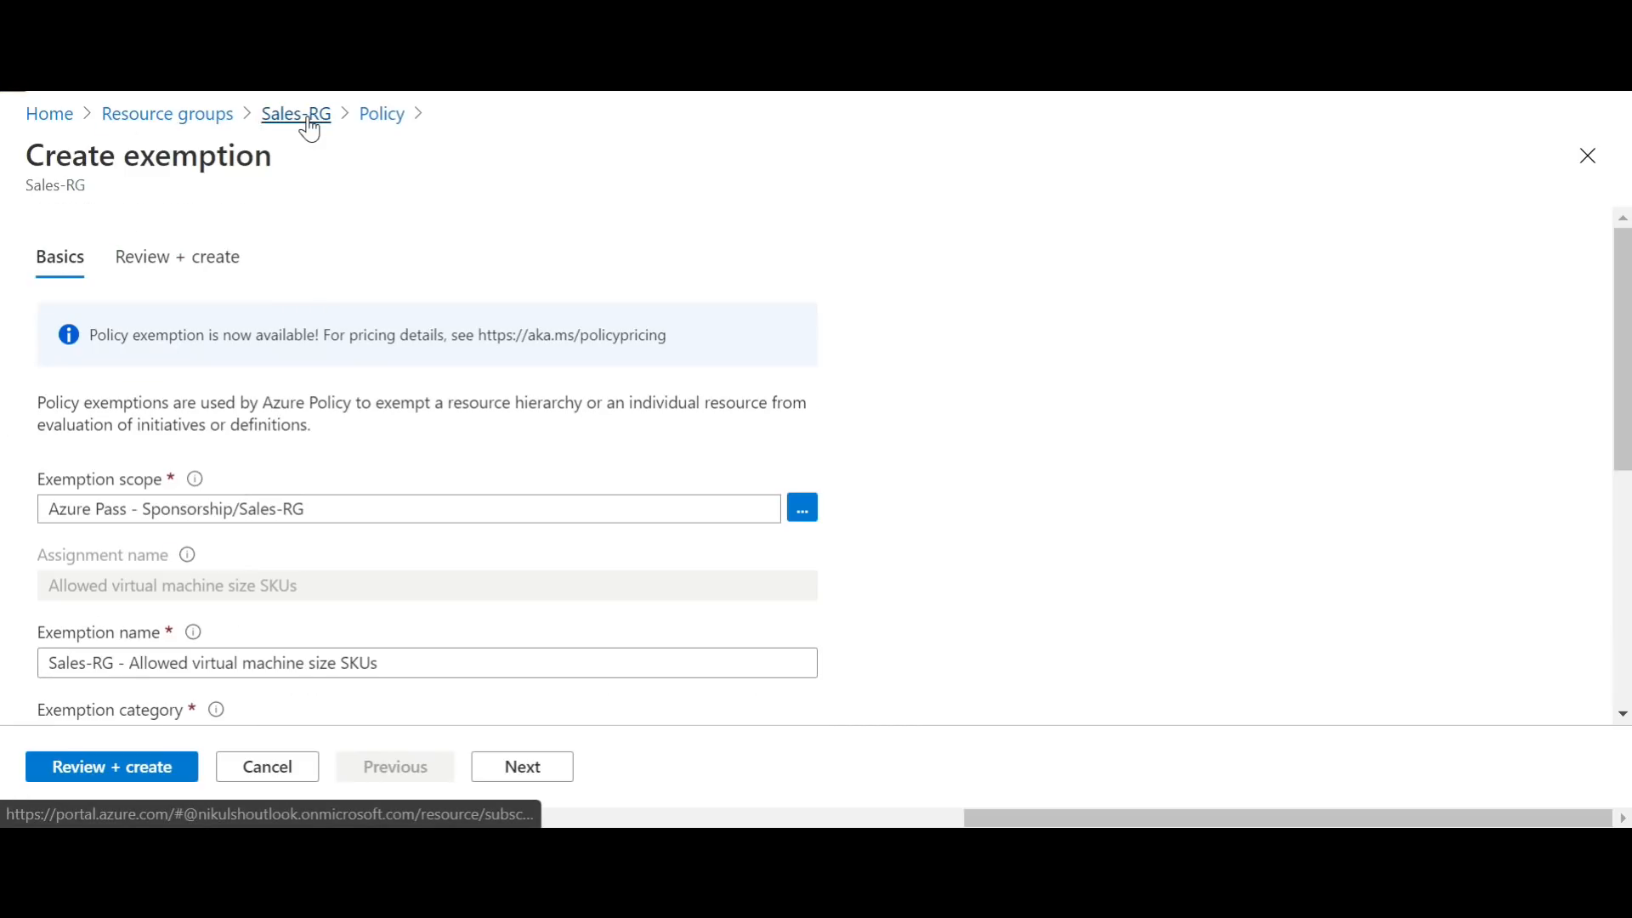
{"action": "left_click", "coordinate": [396, 119]}
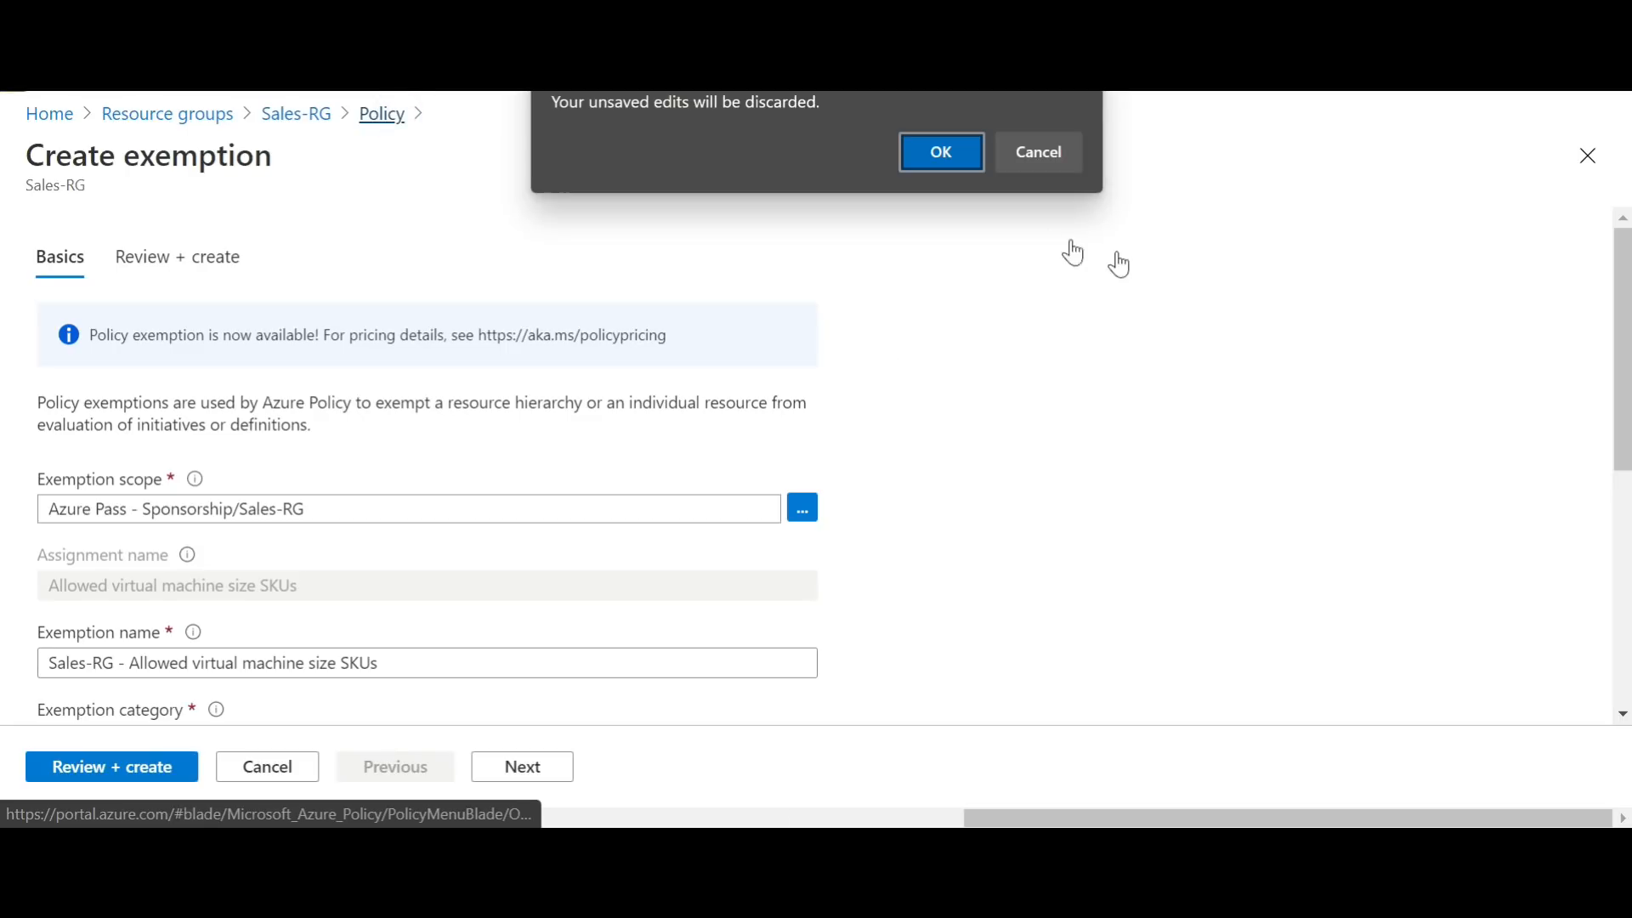
{"action": "left_click", "coordinate": [967, 156]}
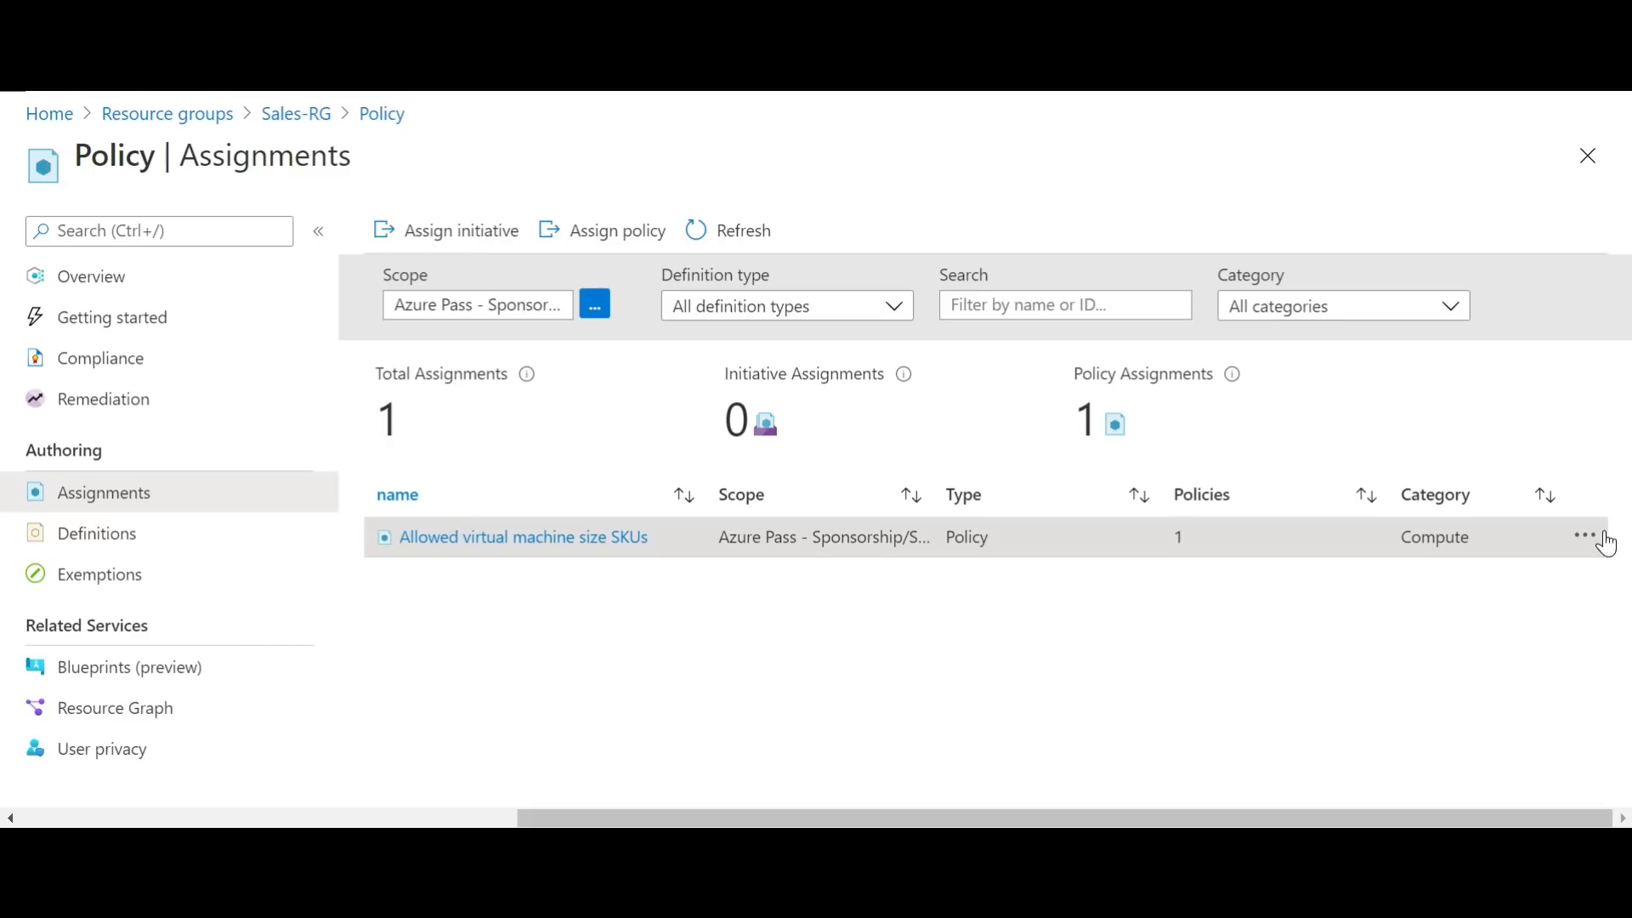
Step: Delete the "Allowed virtual machine size SKUs" policy assignment from Sales-RG
{"action": "left_click", "coordinate": [1580, 541]}
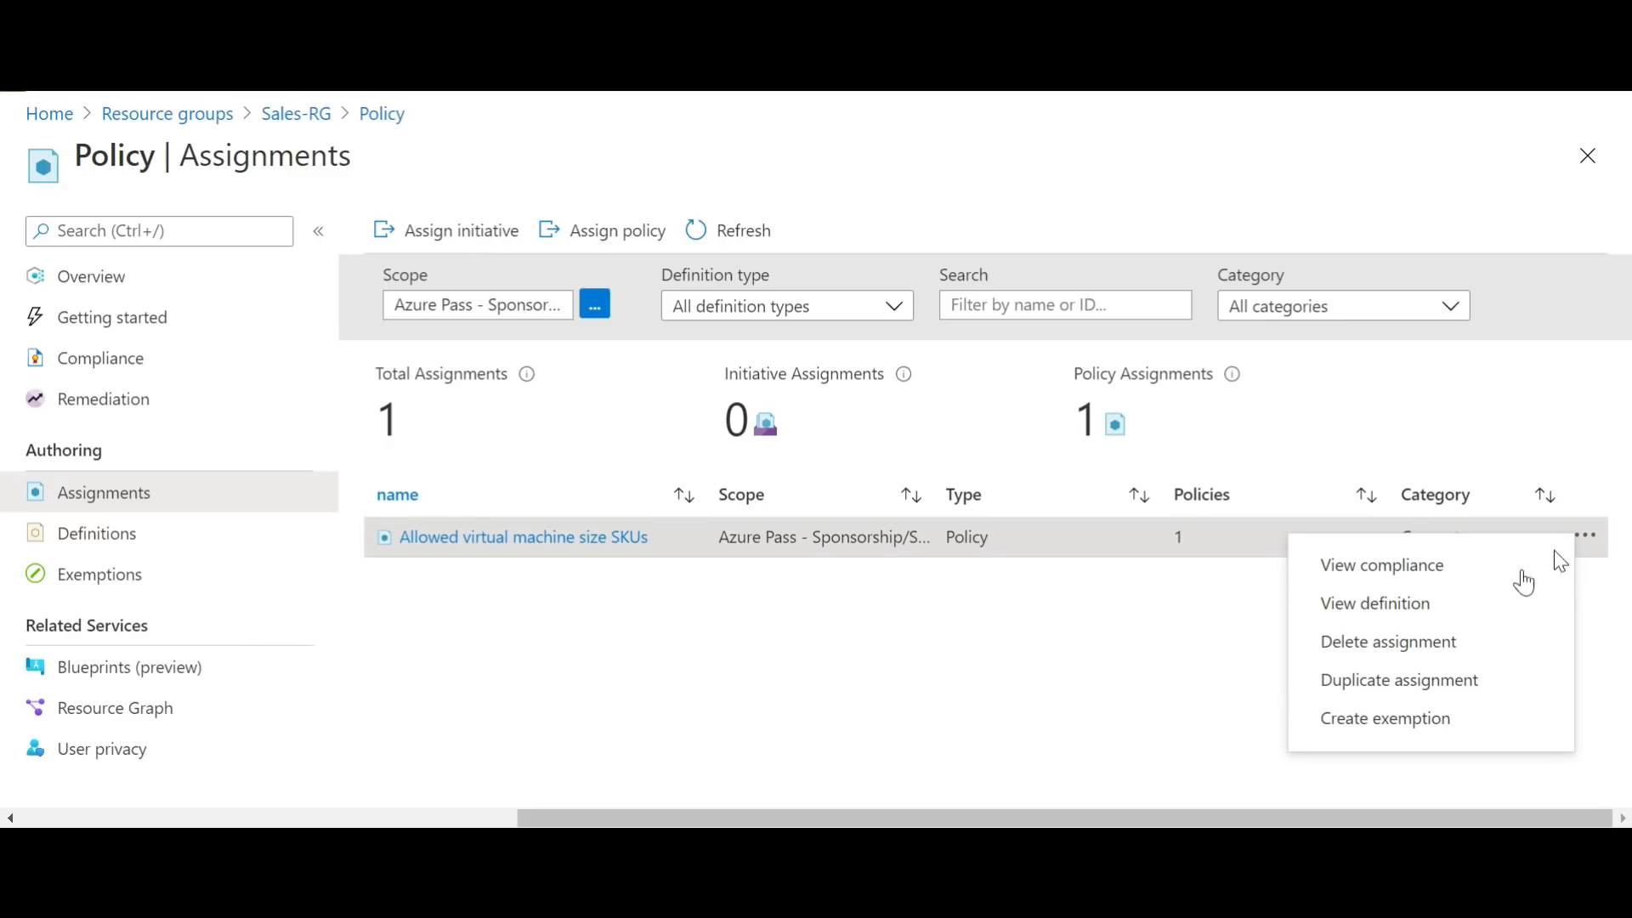
{"action": "left_click", "coordinate": [1435, 645]}
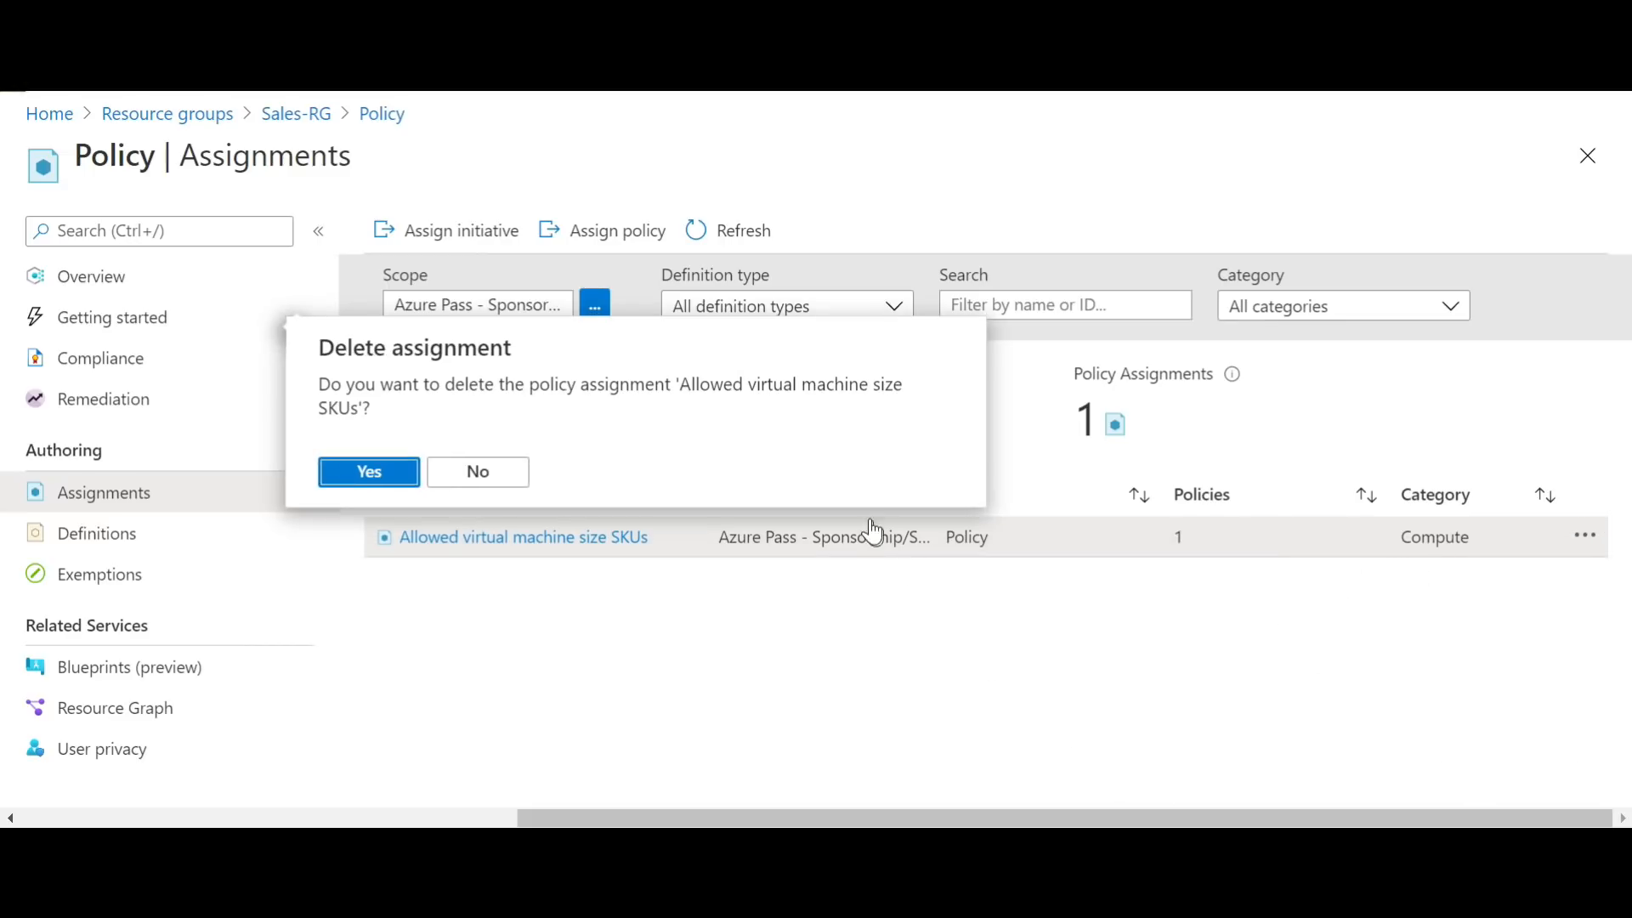
{"action": "left_click", "coordinate": [396, 469]}
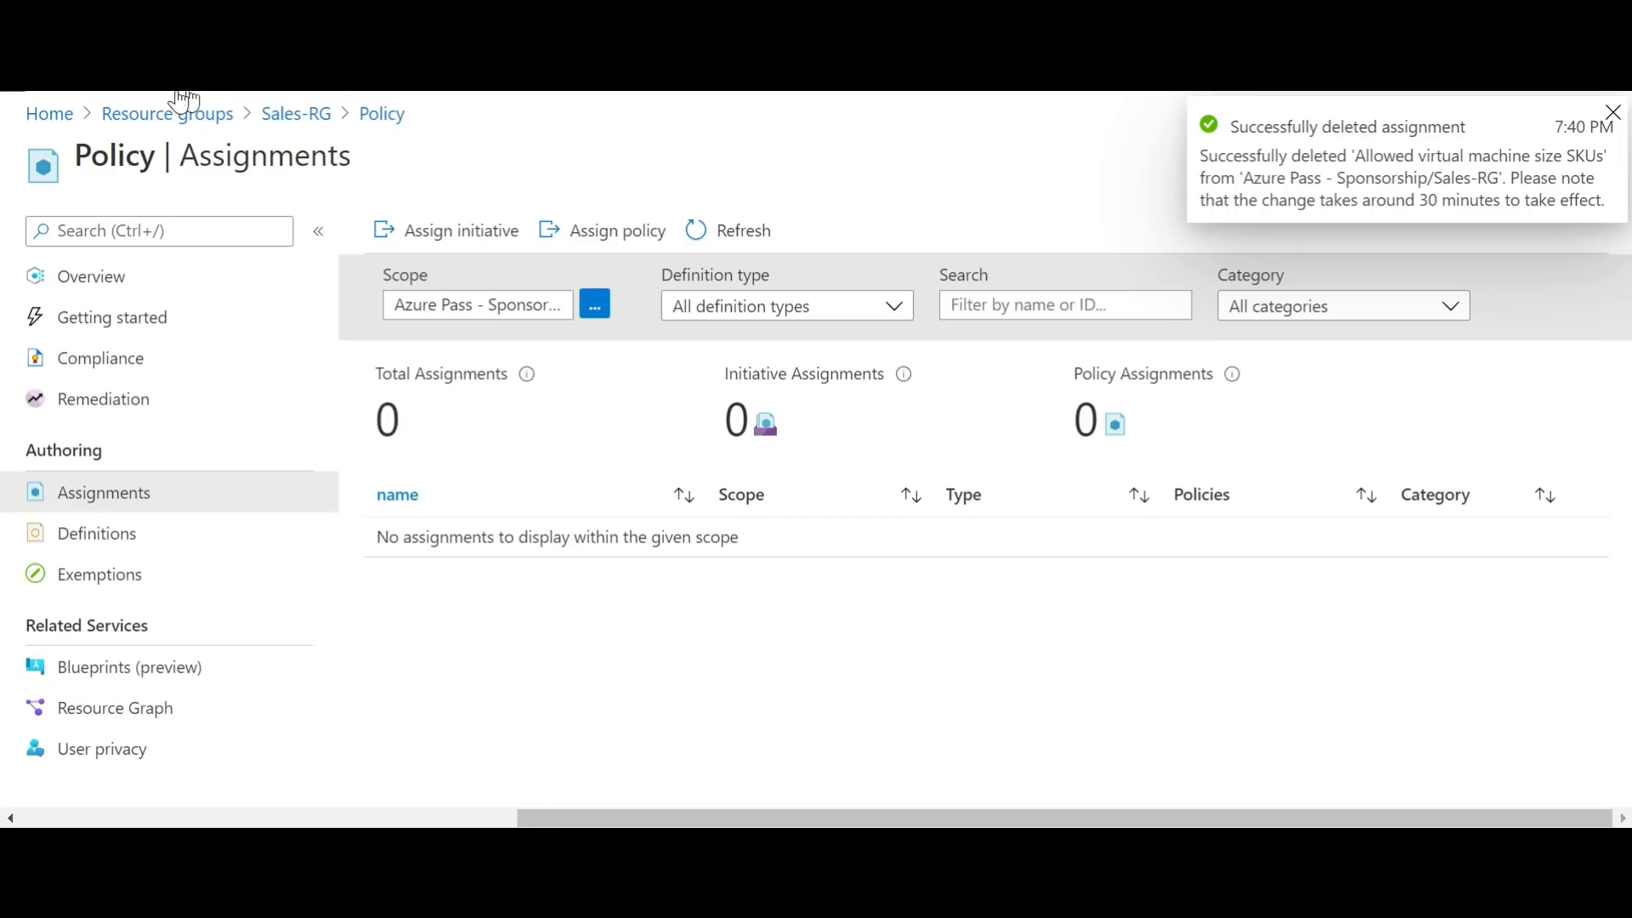
Step: Return to virtual machine V16 and review the locks applied to it
{"action": "left_click", "coordinate": [317, 117]}
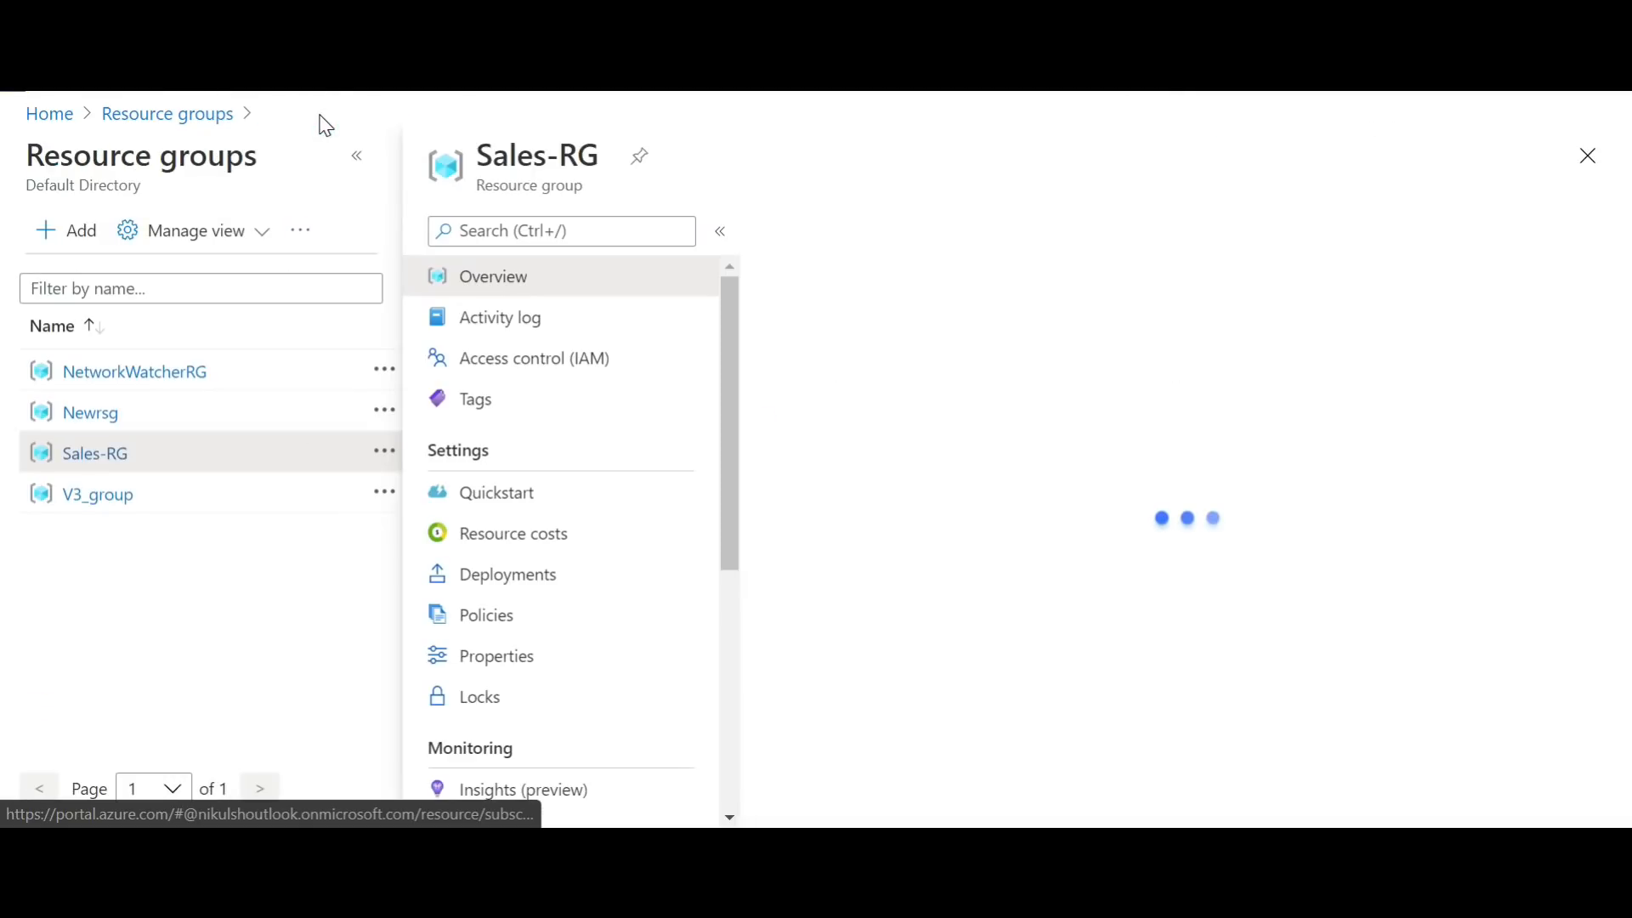
{"action": "left_click", "coordinate": [175, 115]}
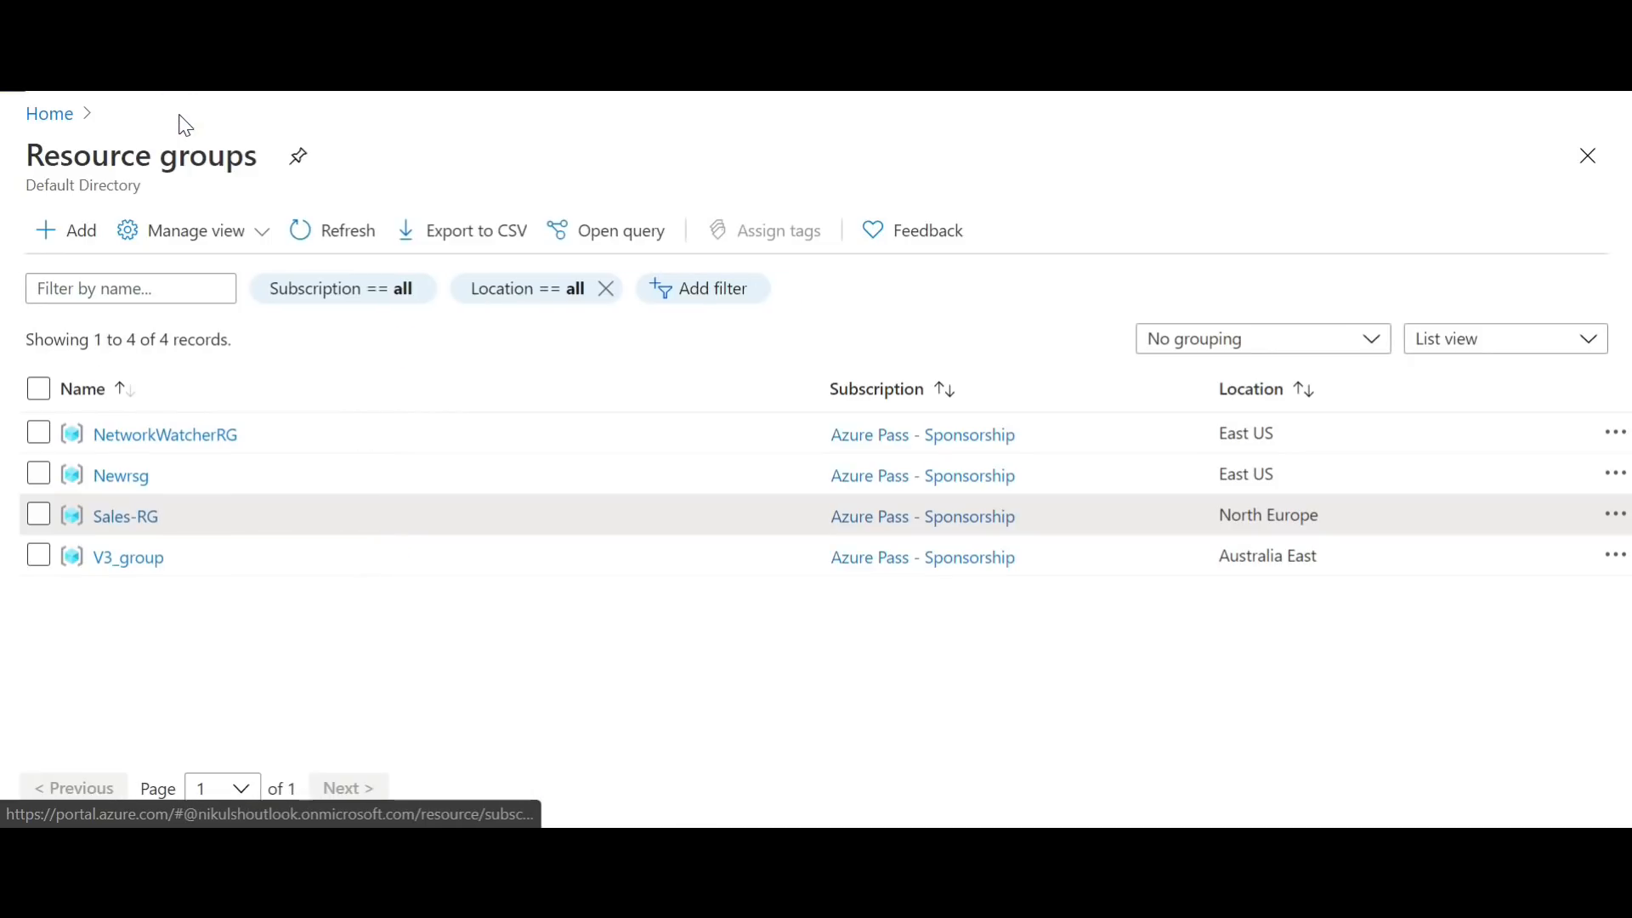
{"action": "left_click", "coordinate": [50, 119]}
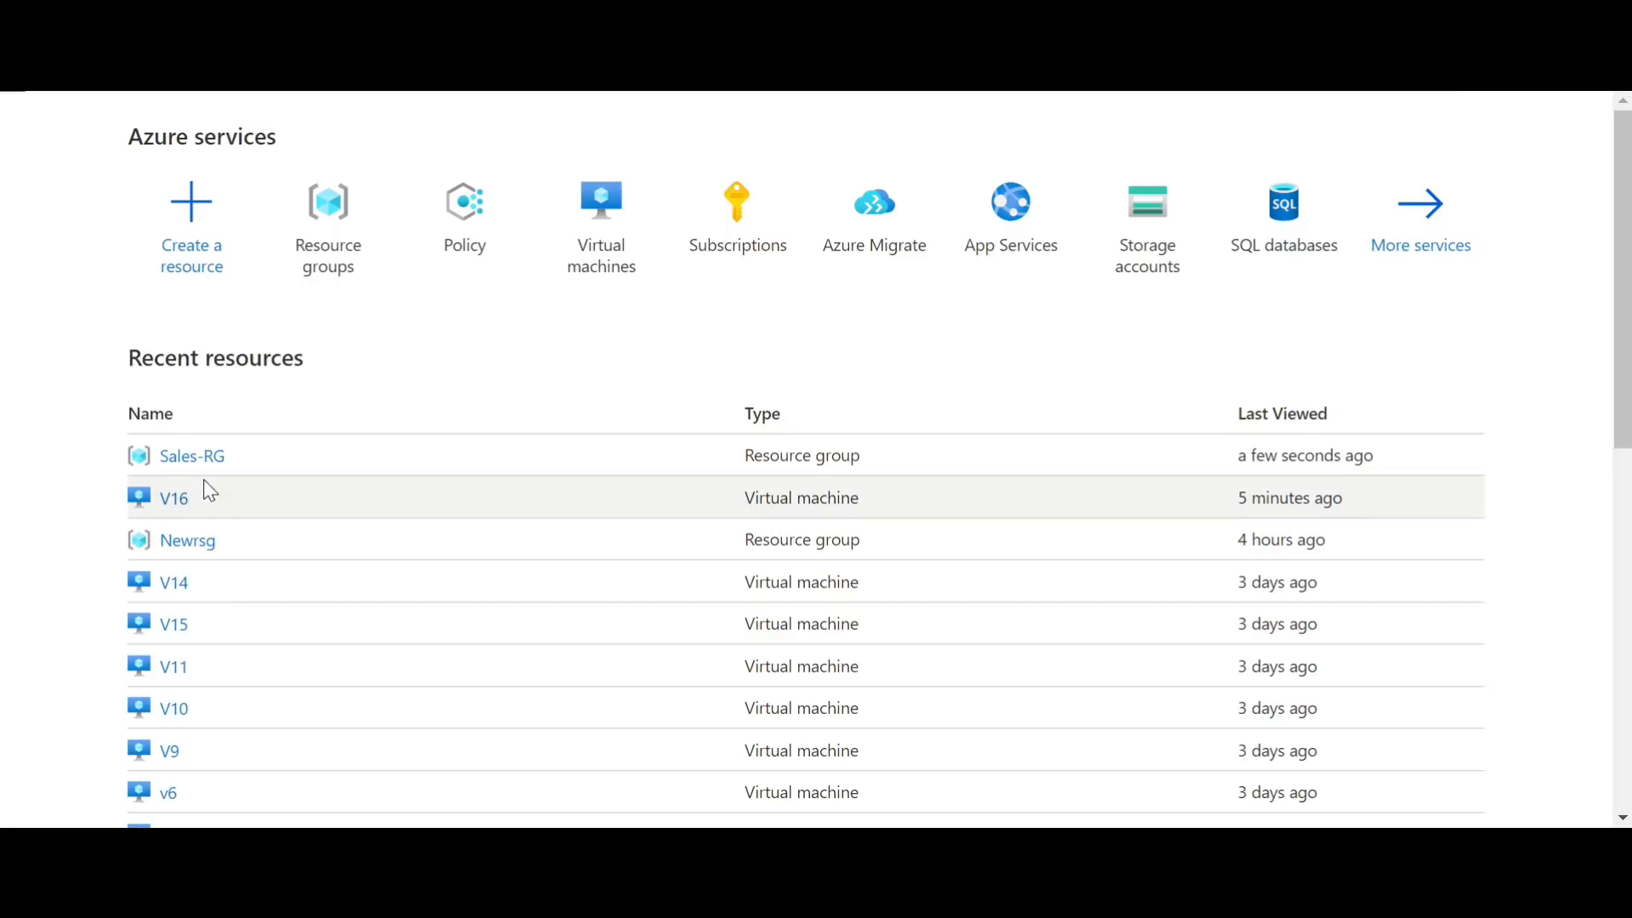
{"action": "left_click", "coordinate": [177, 503]}
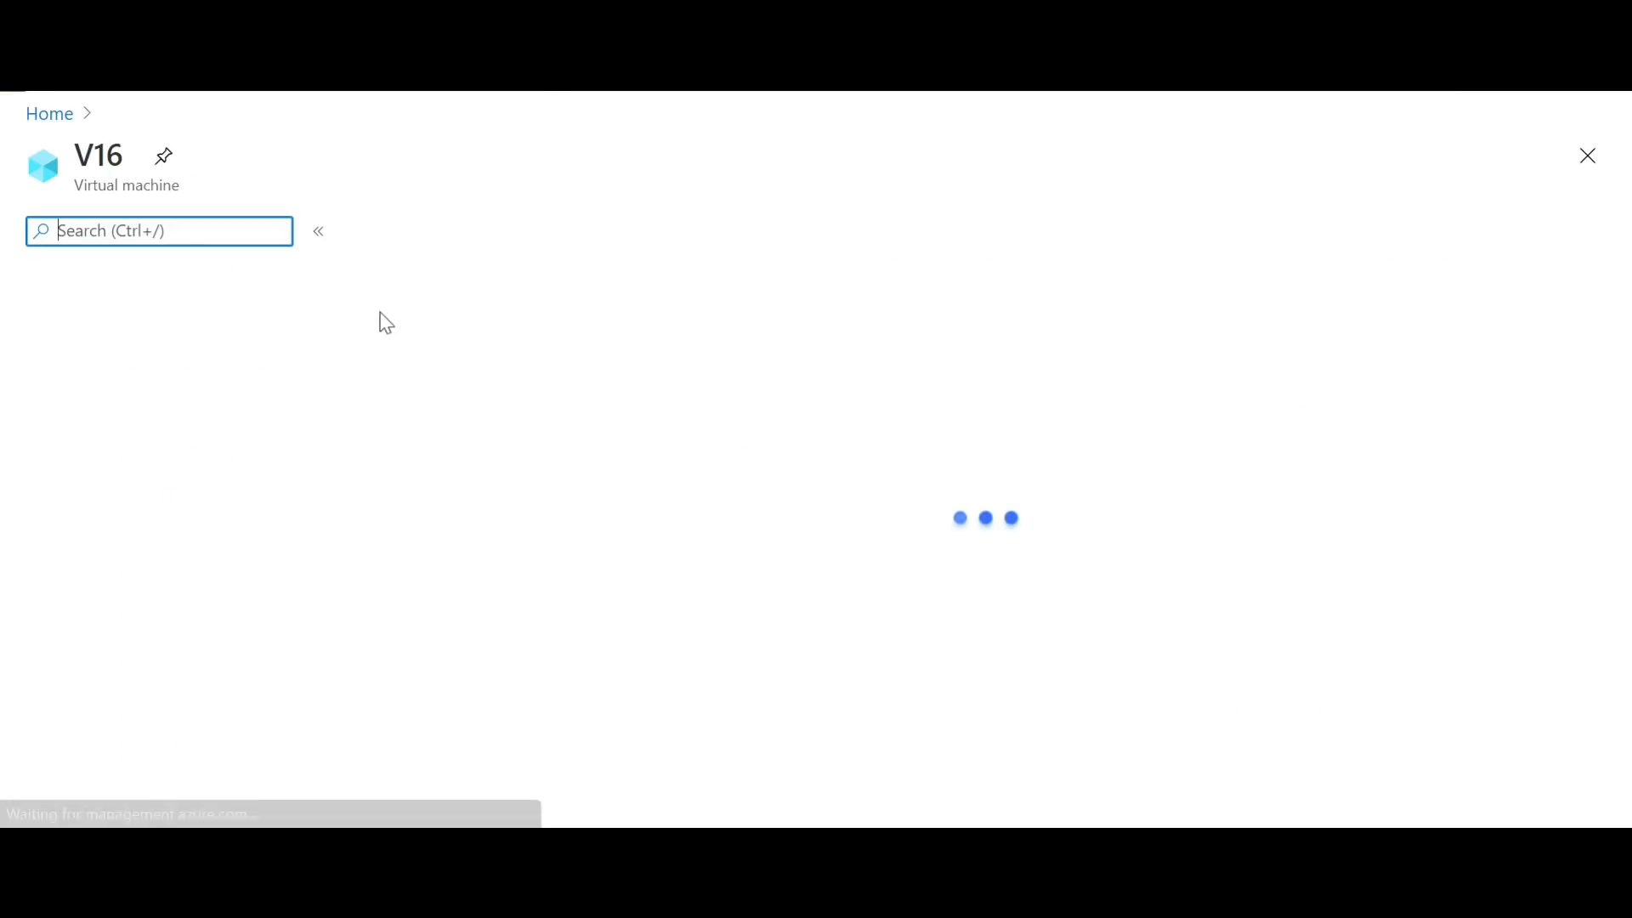
{"action": "left_click_drag", "start_coordinate": [333, 337], "coordinate": [334, 482]}
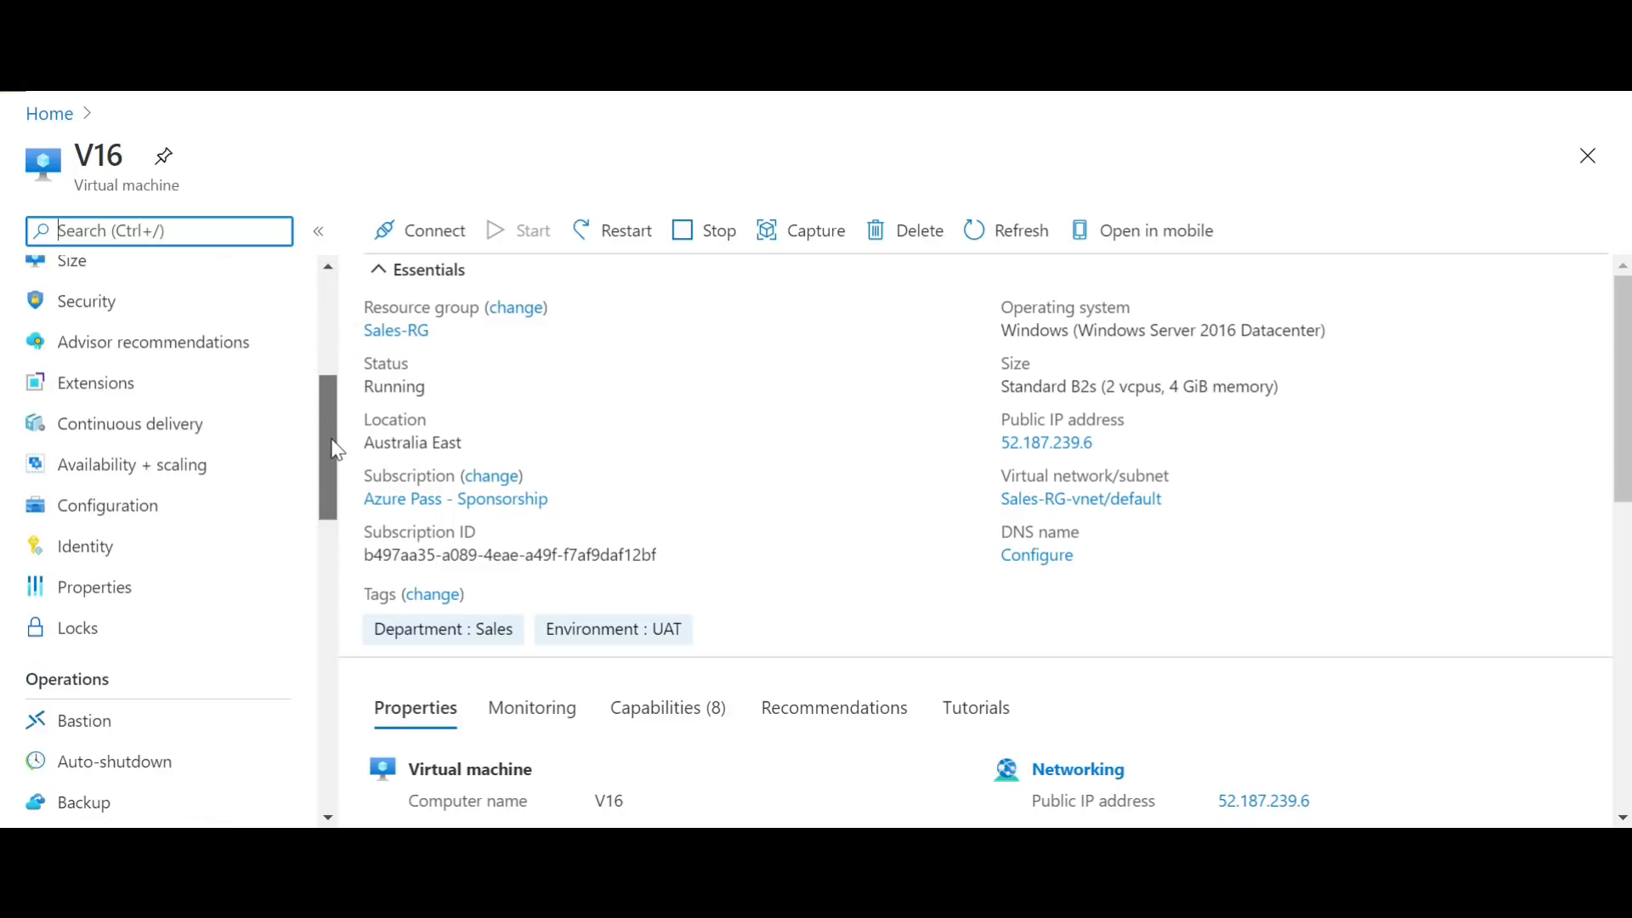
{"action": "left_click", "coordinate": [96, 633]}
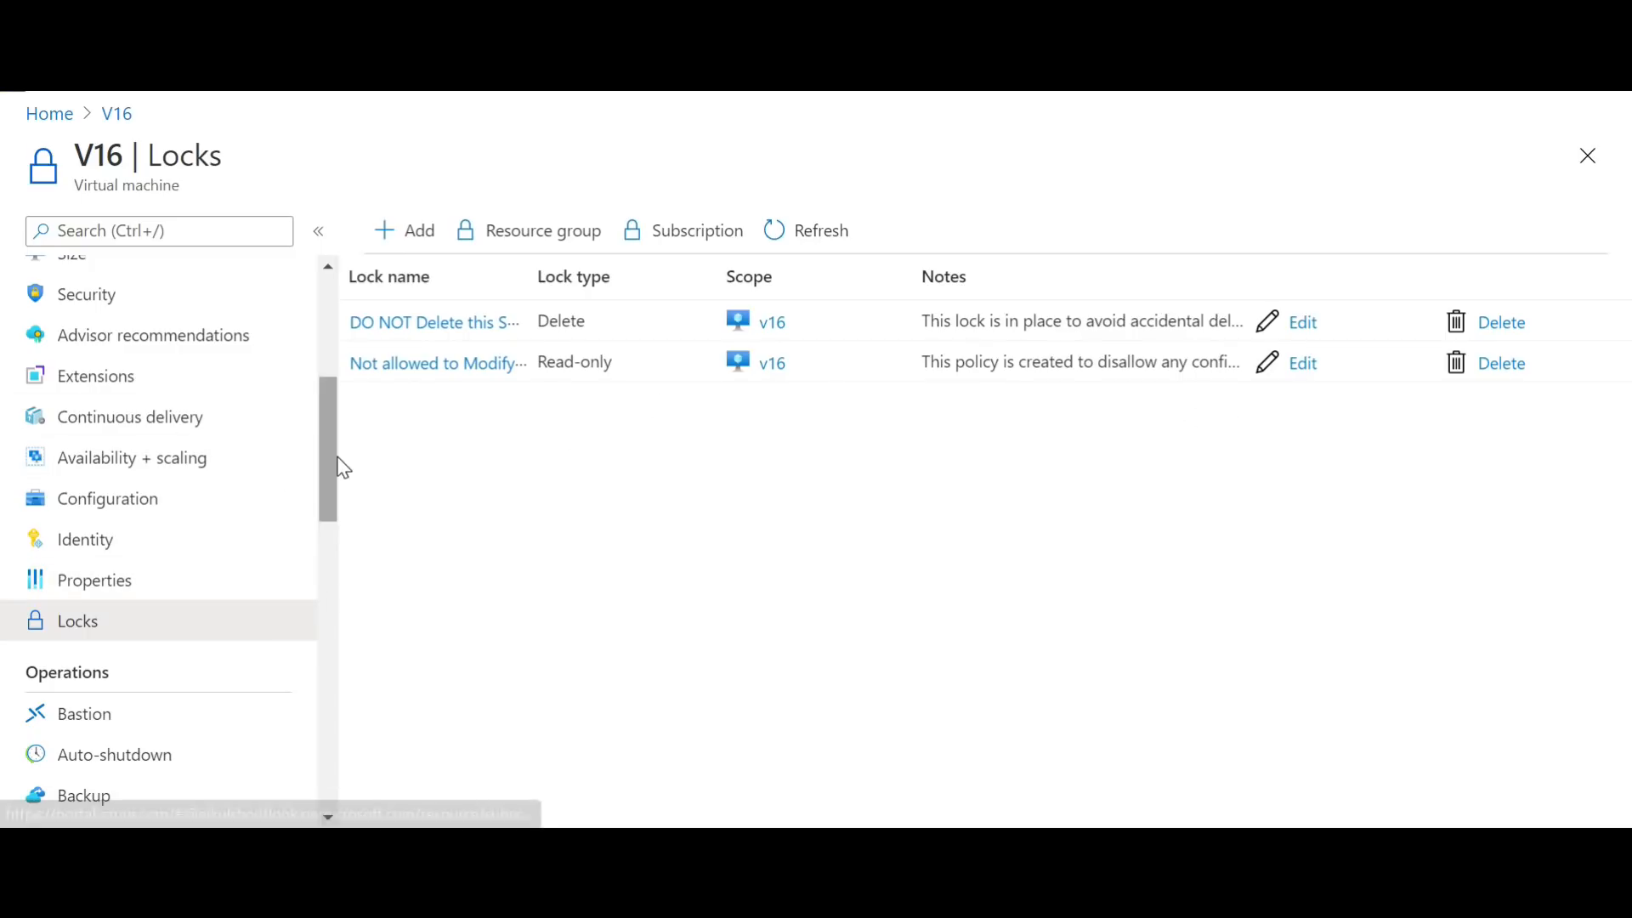
Step: Try to resize virtual machine V16 to size B1s to test the Read-only lock
{"action": "left_click_drag", "start_coordinate": [337, 470], "coordinate": [338, 419]}
{"action": "left_click", "coordinate": [80, 440]}
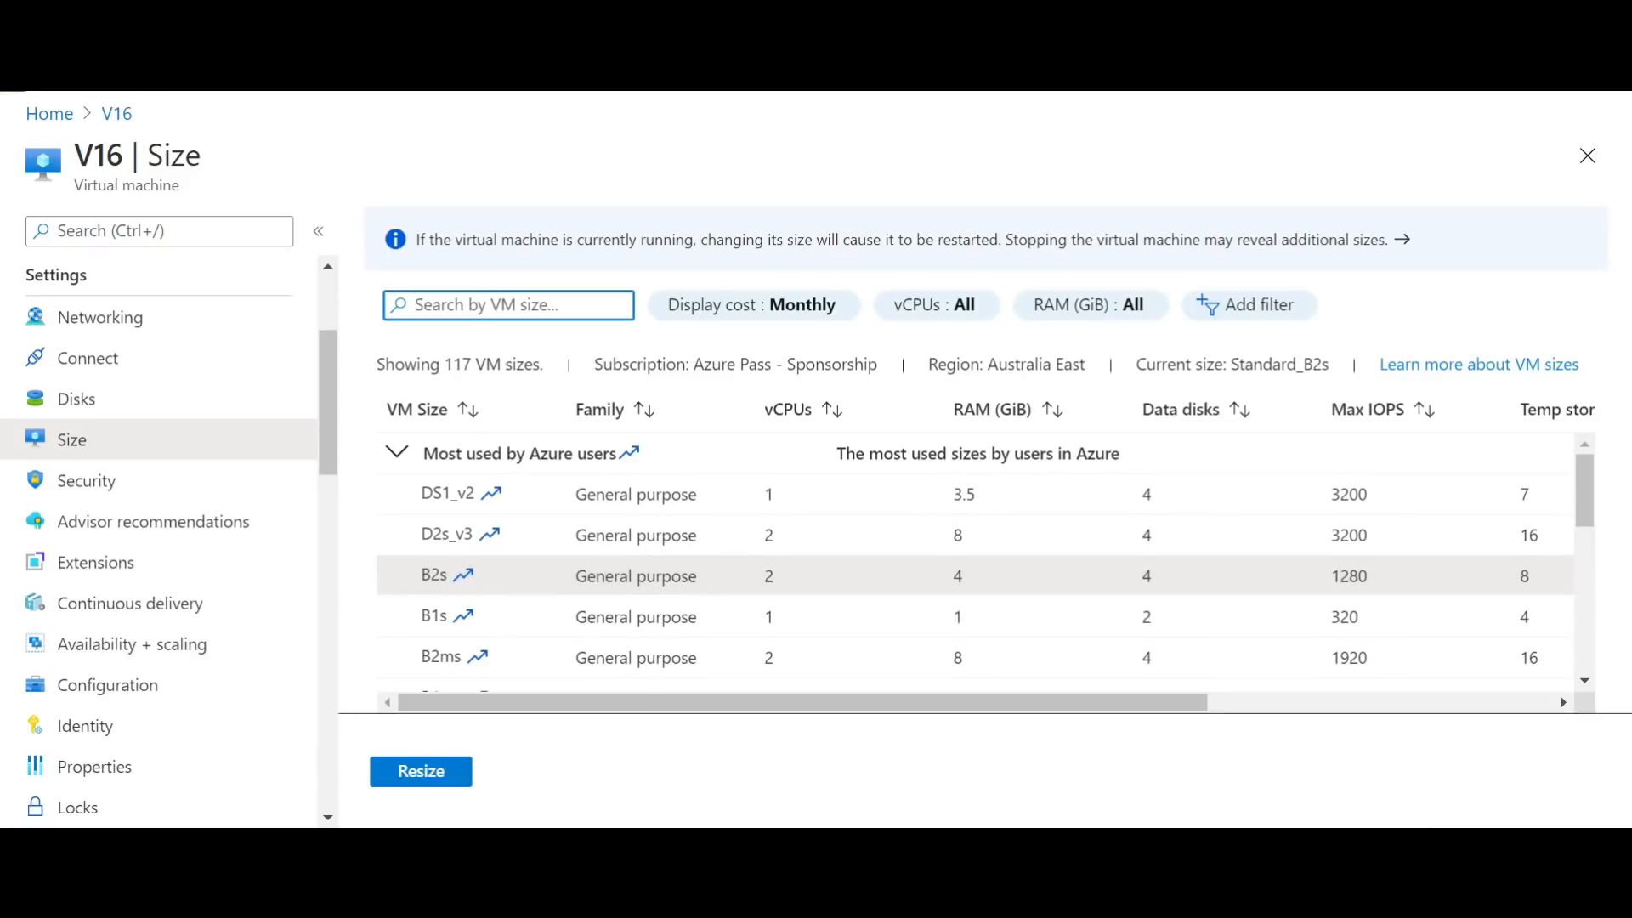
{"action": "left_click", "coordinate": [436, 570]}
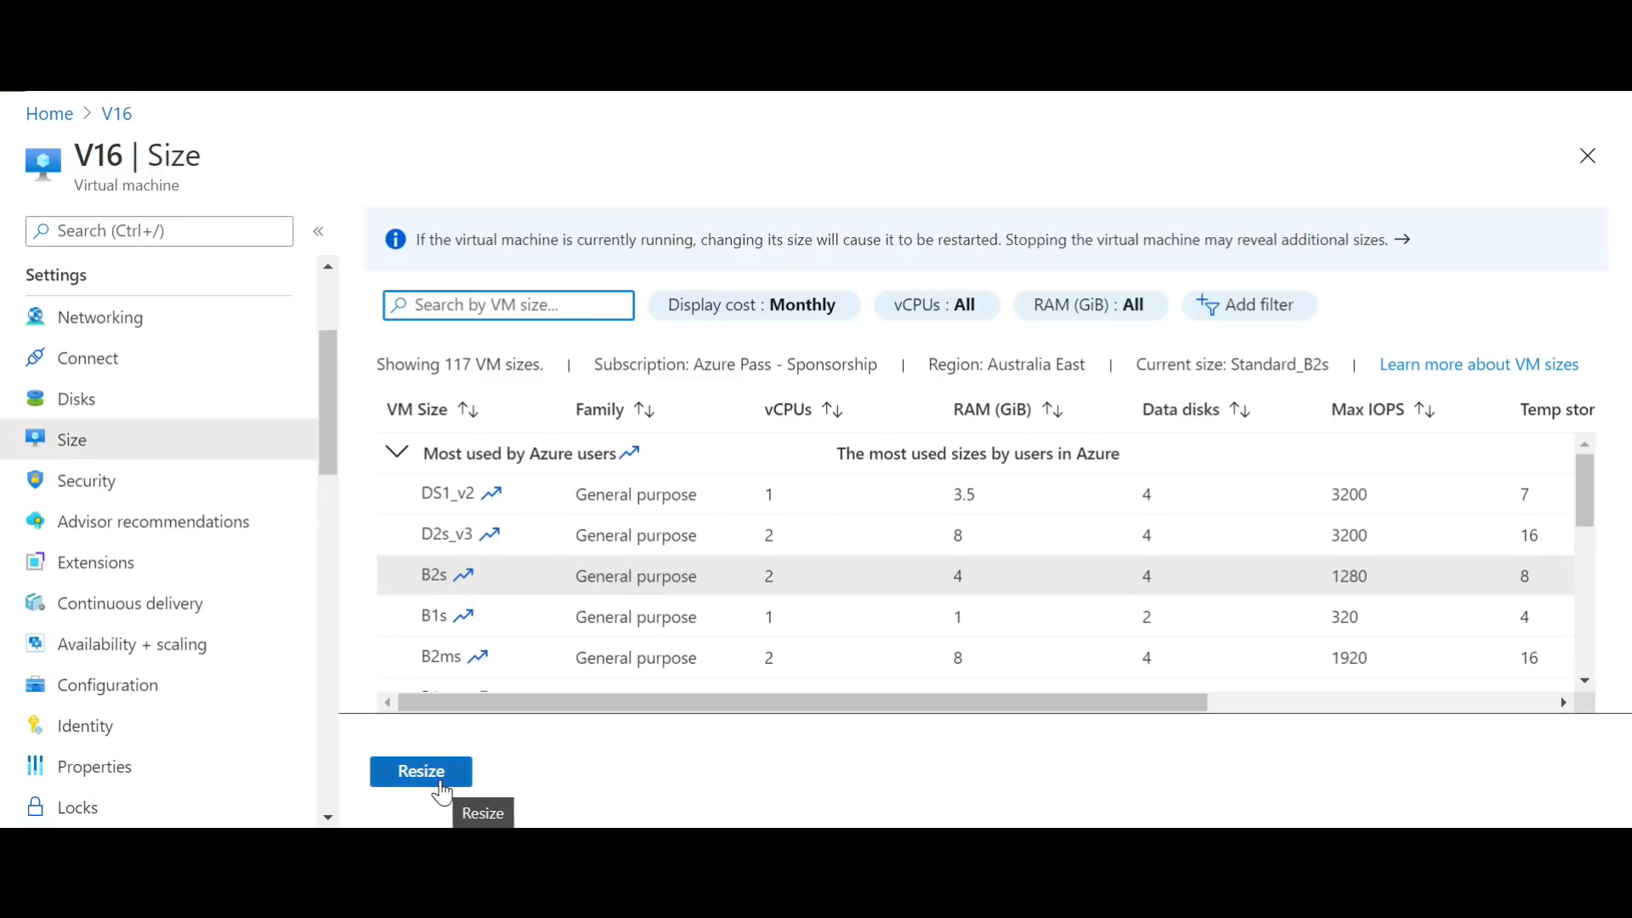
{"action": "left_click", "coordinate": [488, 617]}
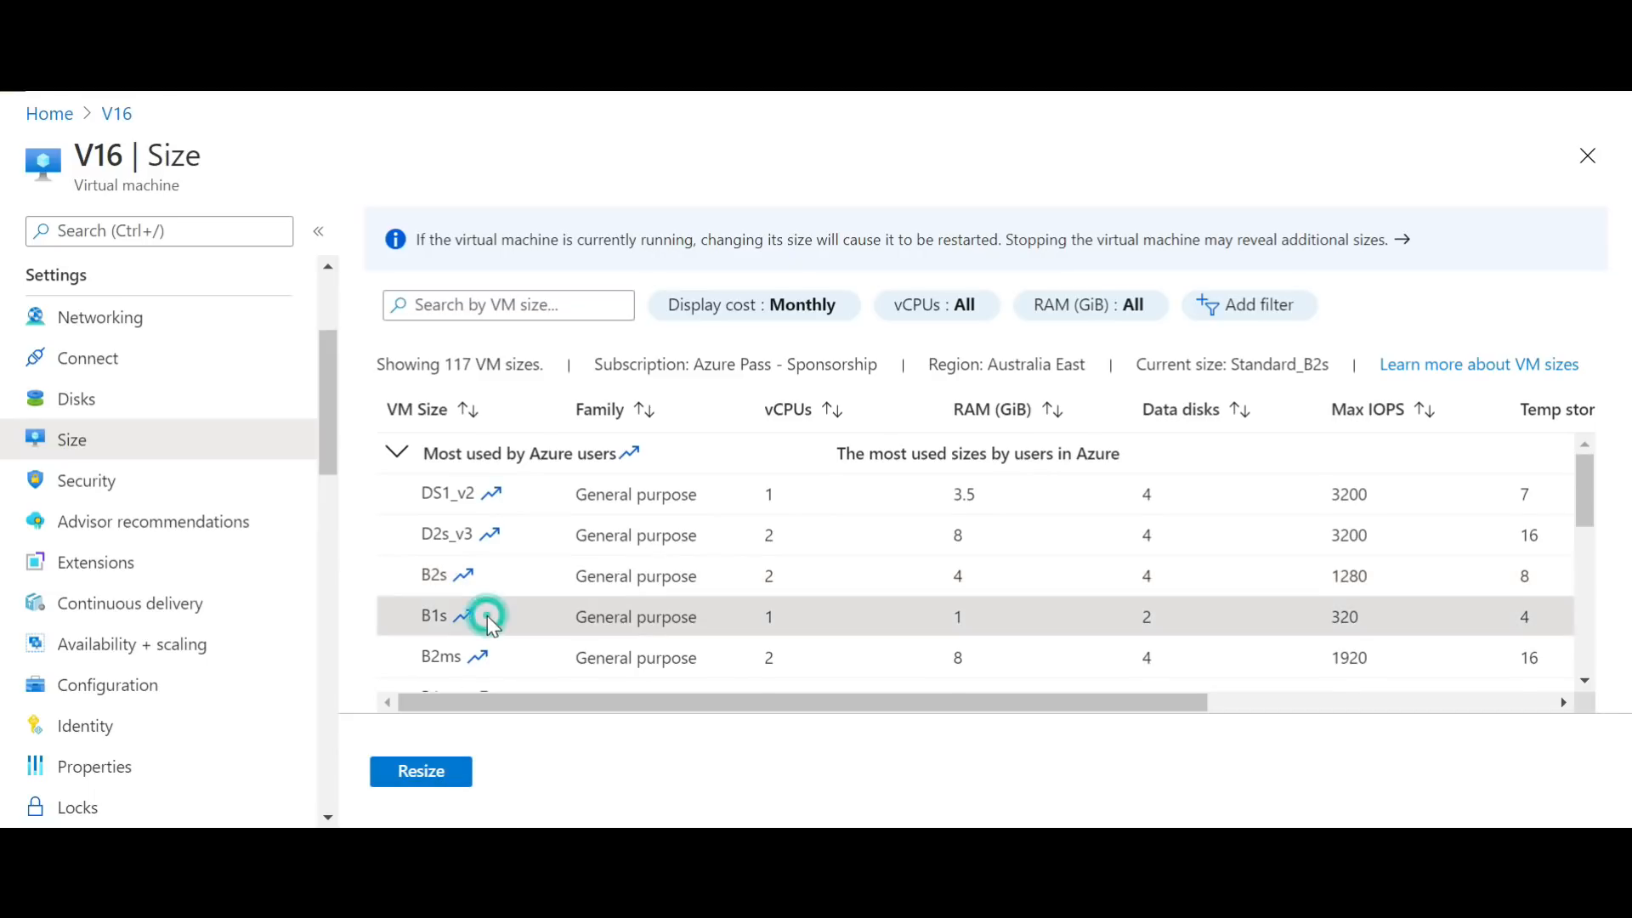
{"action": "left_click", "coordinate": [449, 777]}
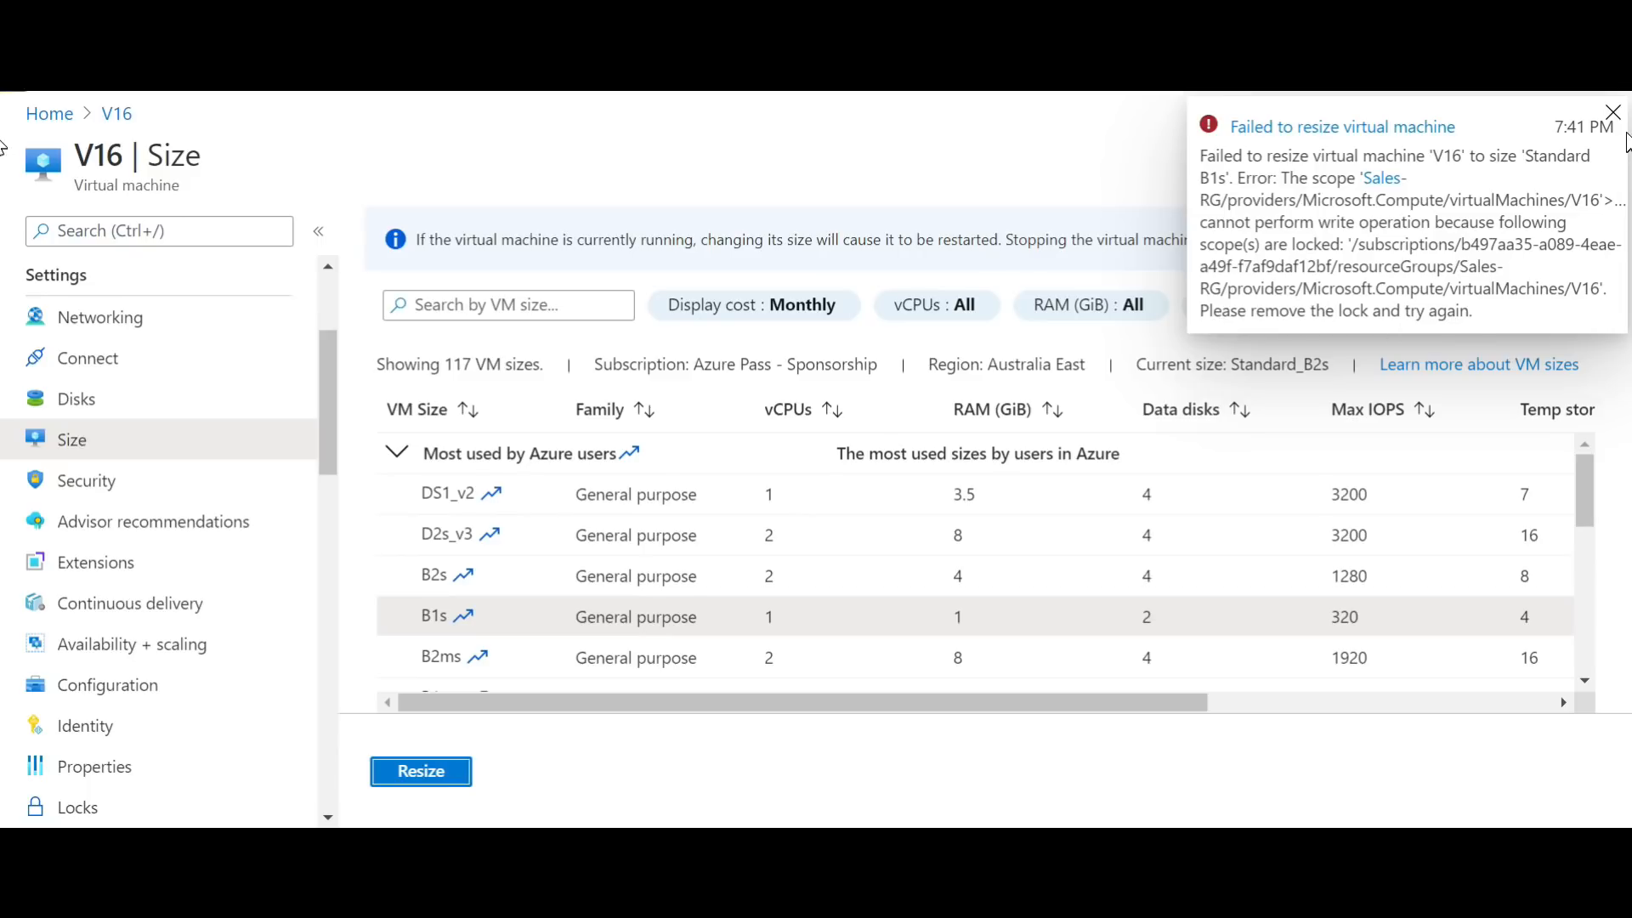
{"action": "left_click", "coordinate": [1612, 112]}
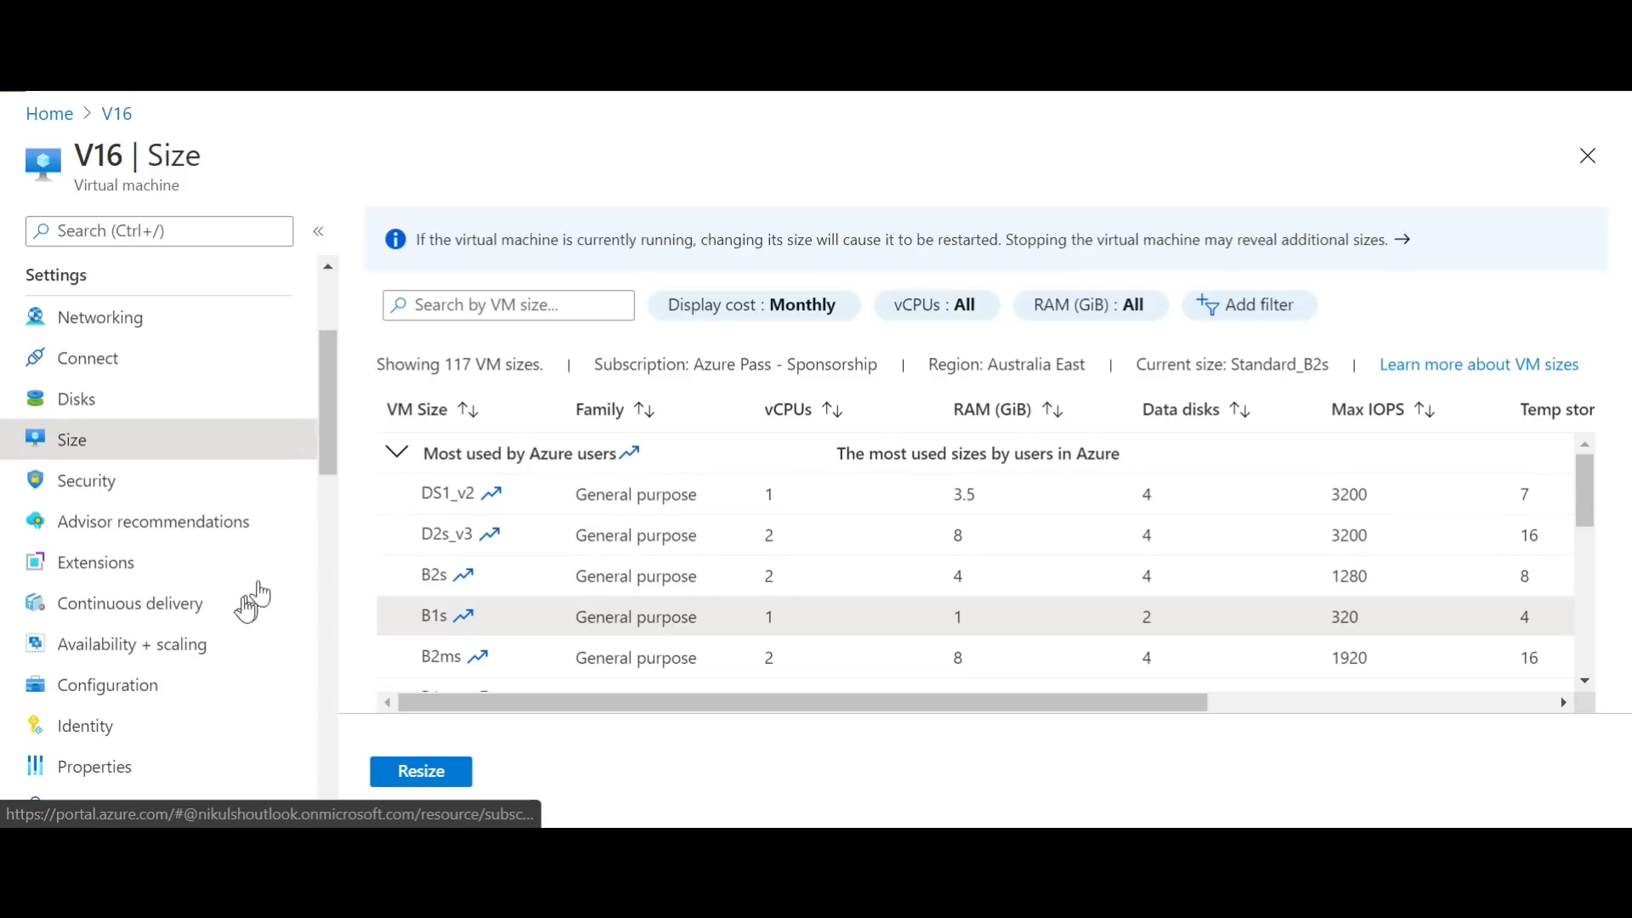
Step: Reopen the list of locks on virtual machine V16
{"action": "left_click", "coordinate": [331, 418]}
{"action": "scroll", "coordinate": [339, 450], "scroll_direction": "down", "scroll_amount": 3}
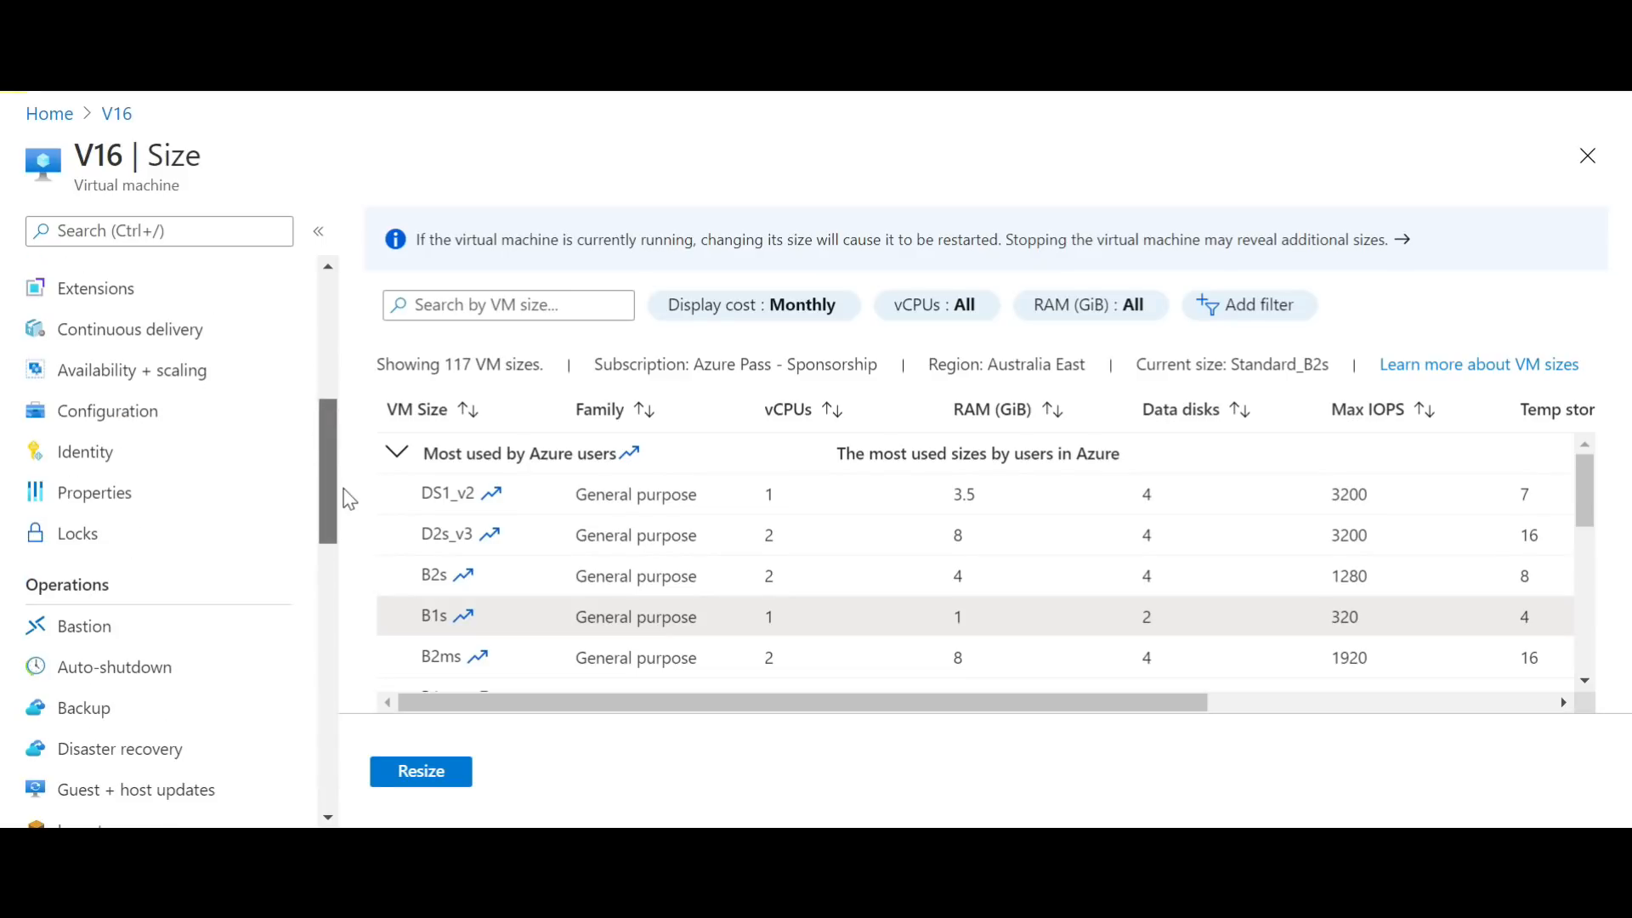
{"action": "left_click", "coordinate": [175, 536]}
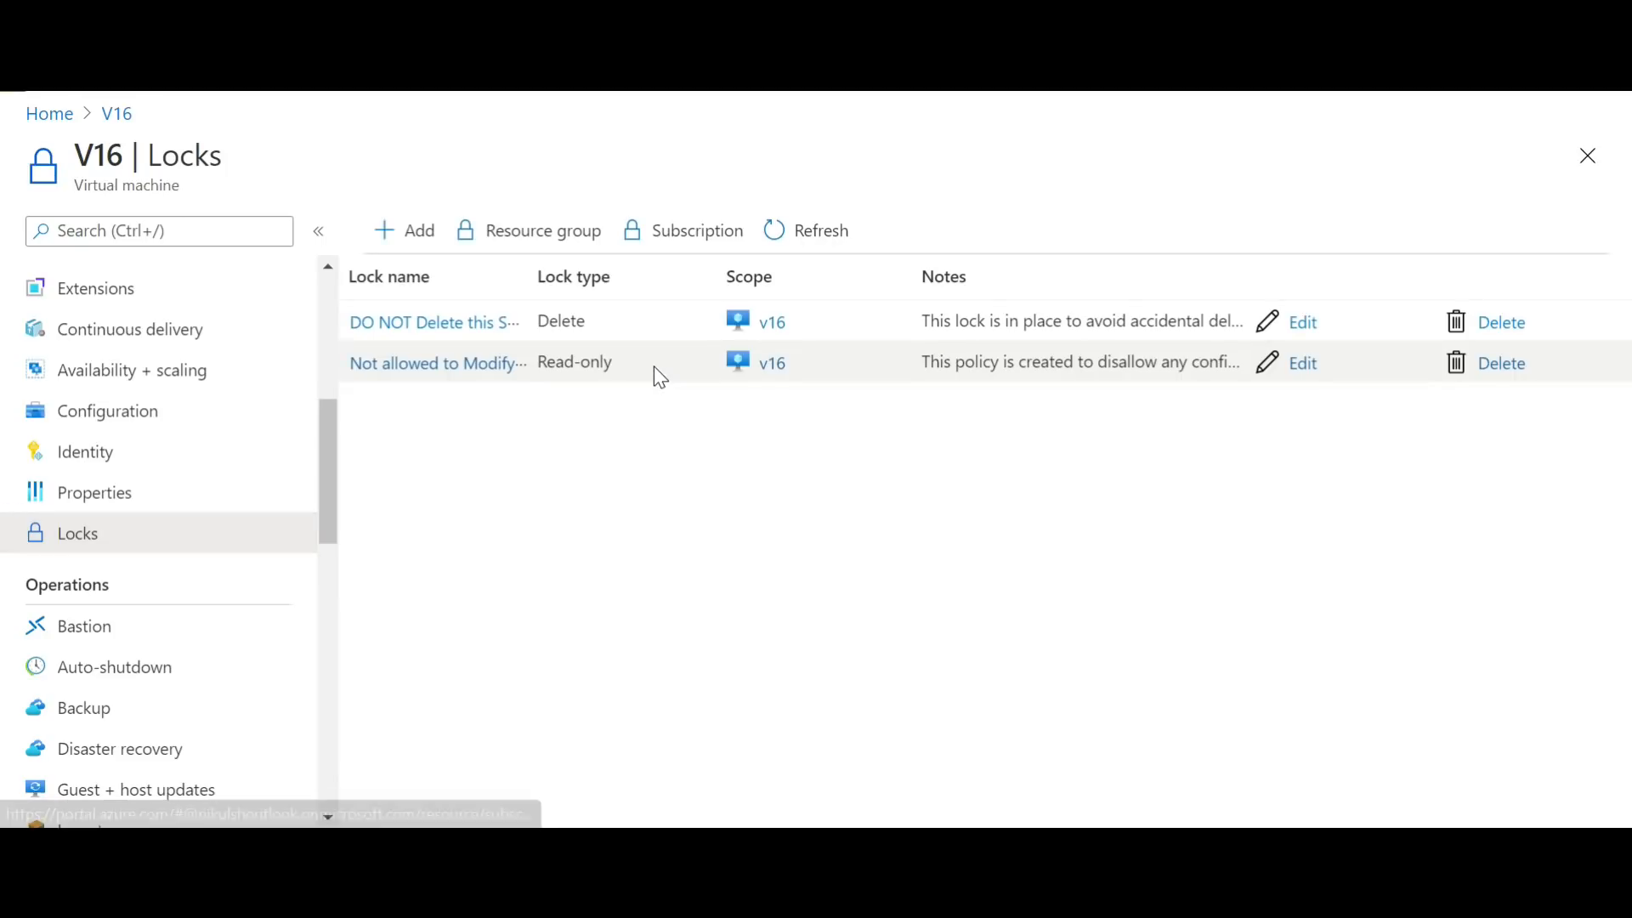